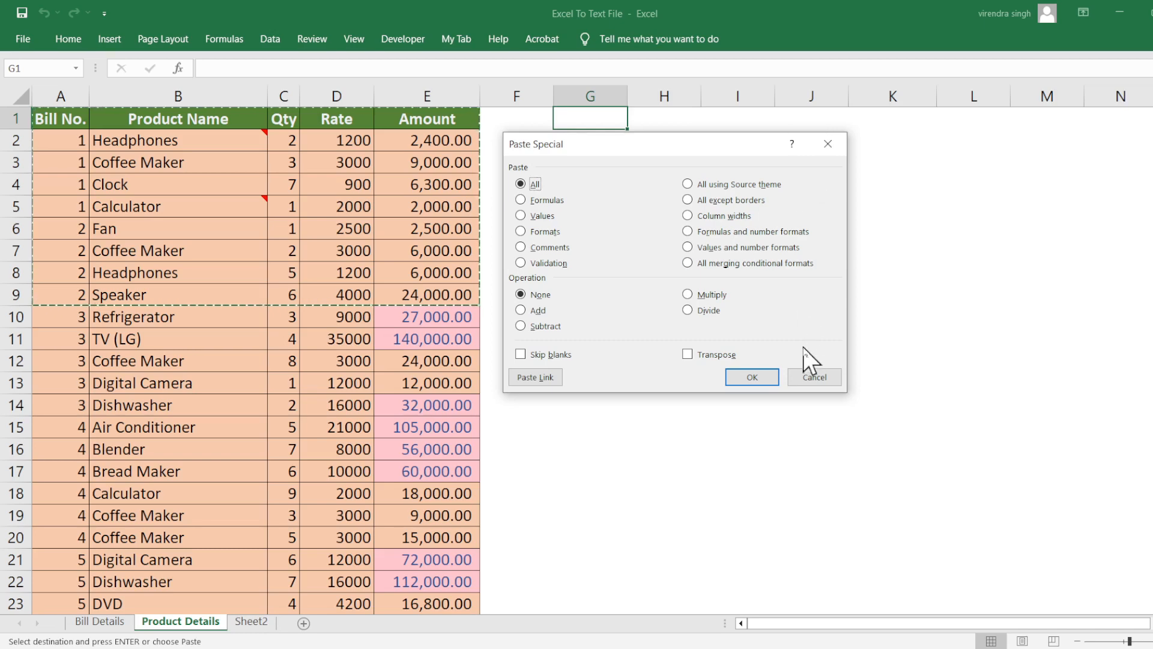
Cancel Paste Special, look over the copied range A1:E9 and select destination cell G1
left_click(815, 378)
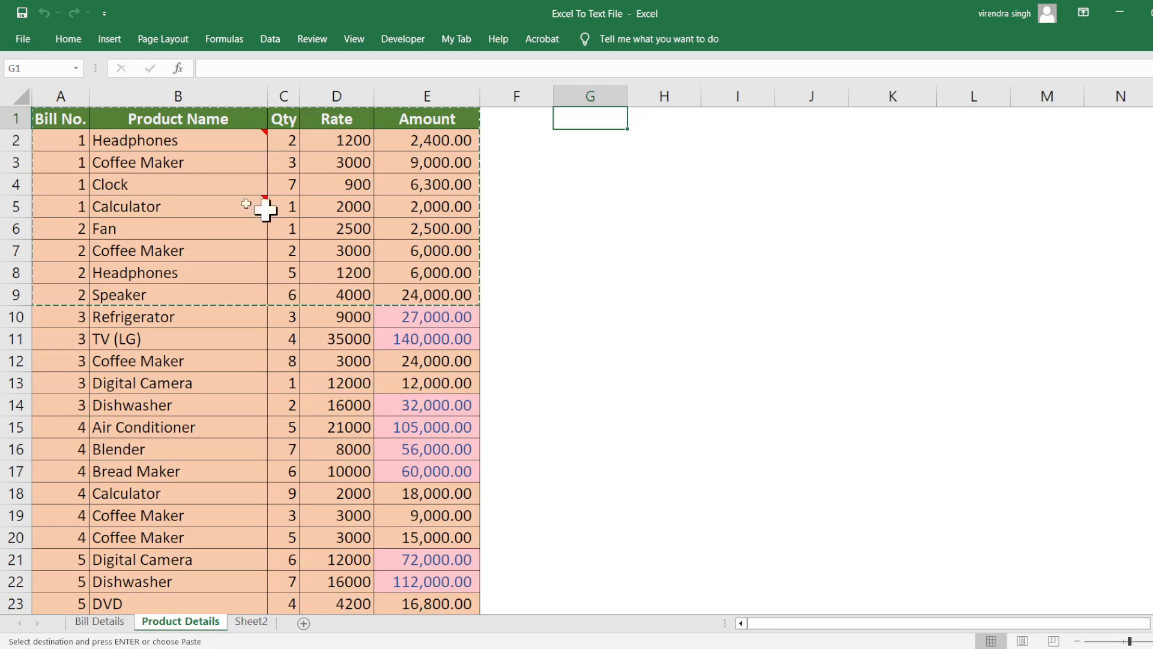
left_click_drag(58, 126, 443, 294)
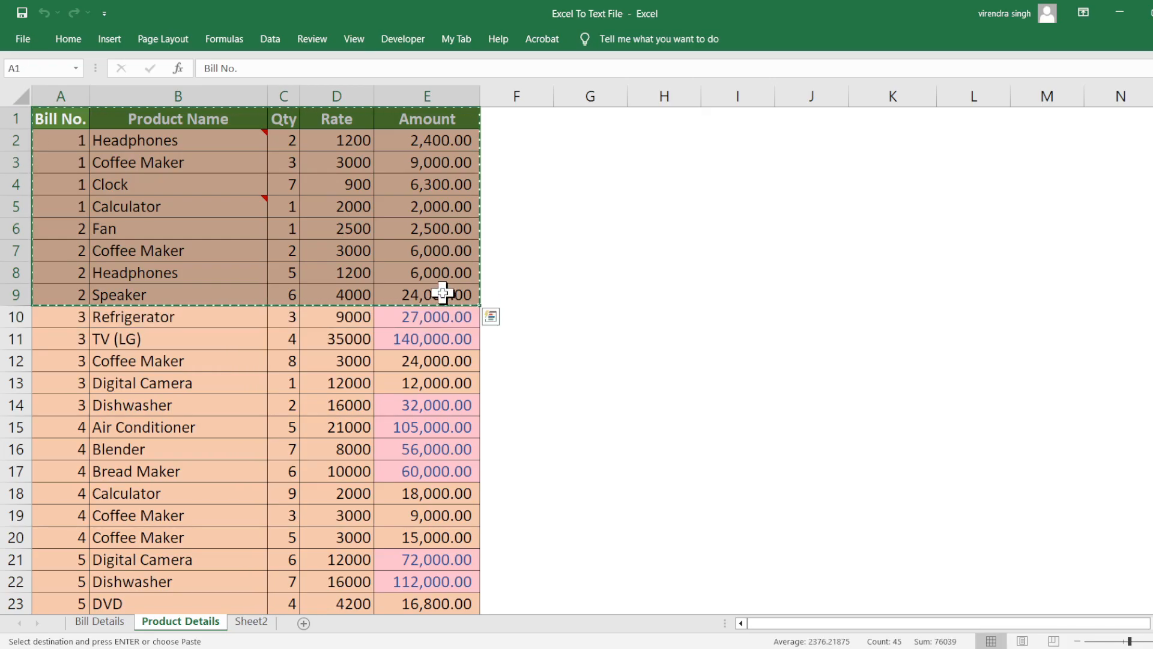
left_click(603, 119)
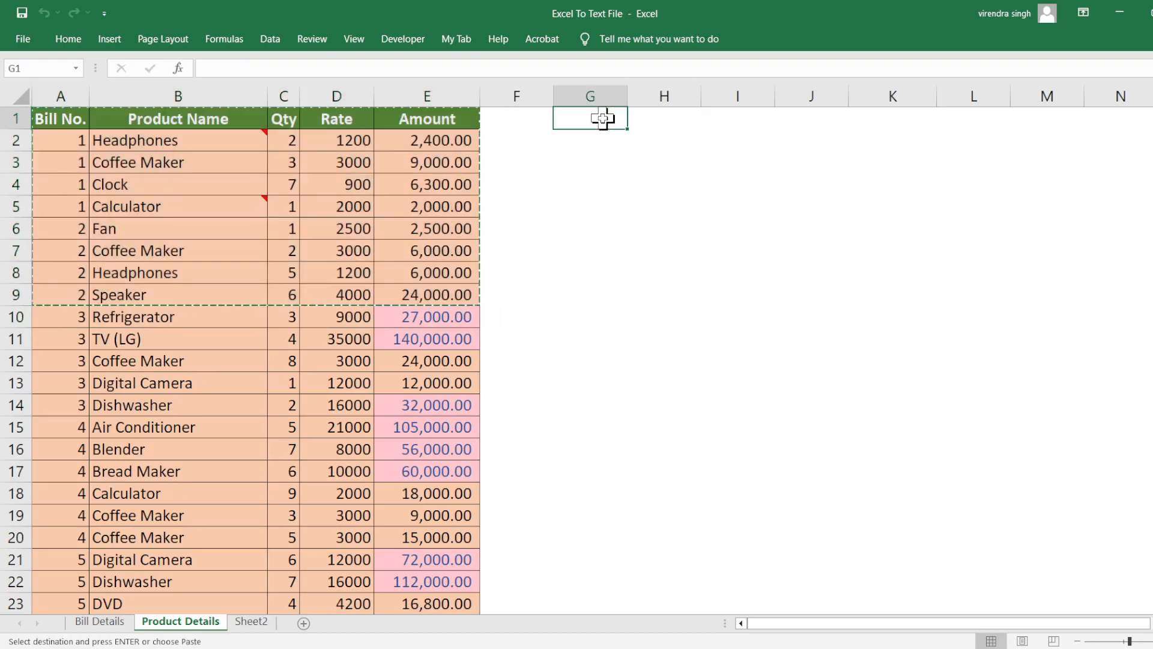
Paste the copied range A1:E9 at G1 through Paste Special with the All option and no operation
left_click(68, 39)
left_click(67, 42)
left_click(67, 41)
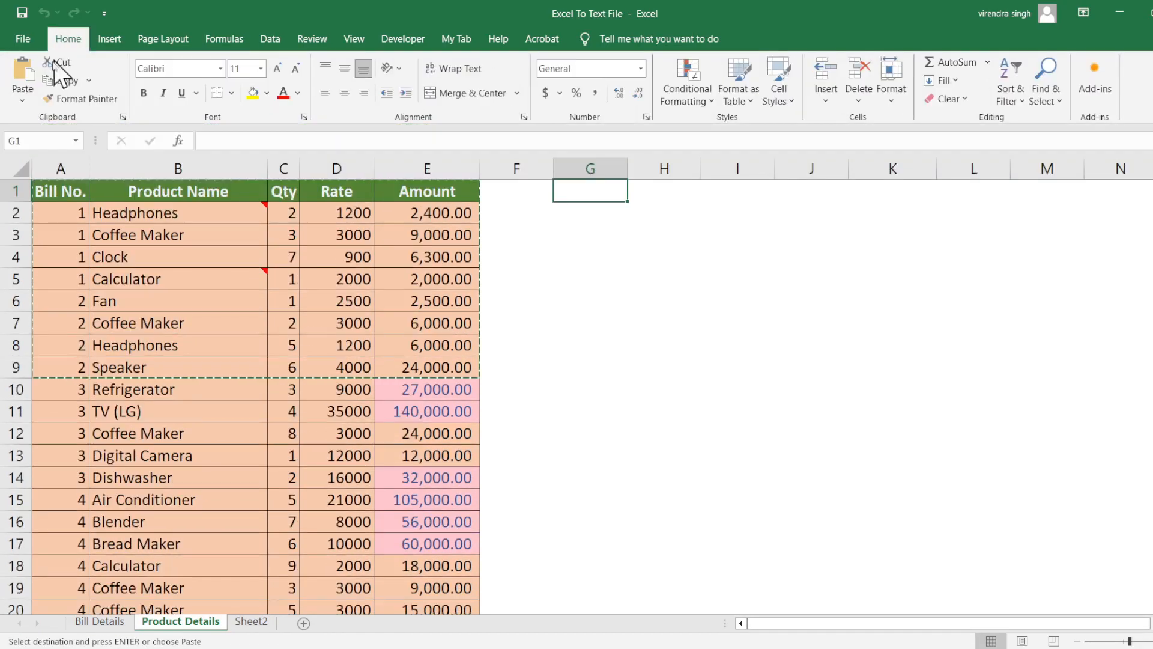
left_click(23, 101)
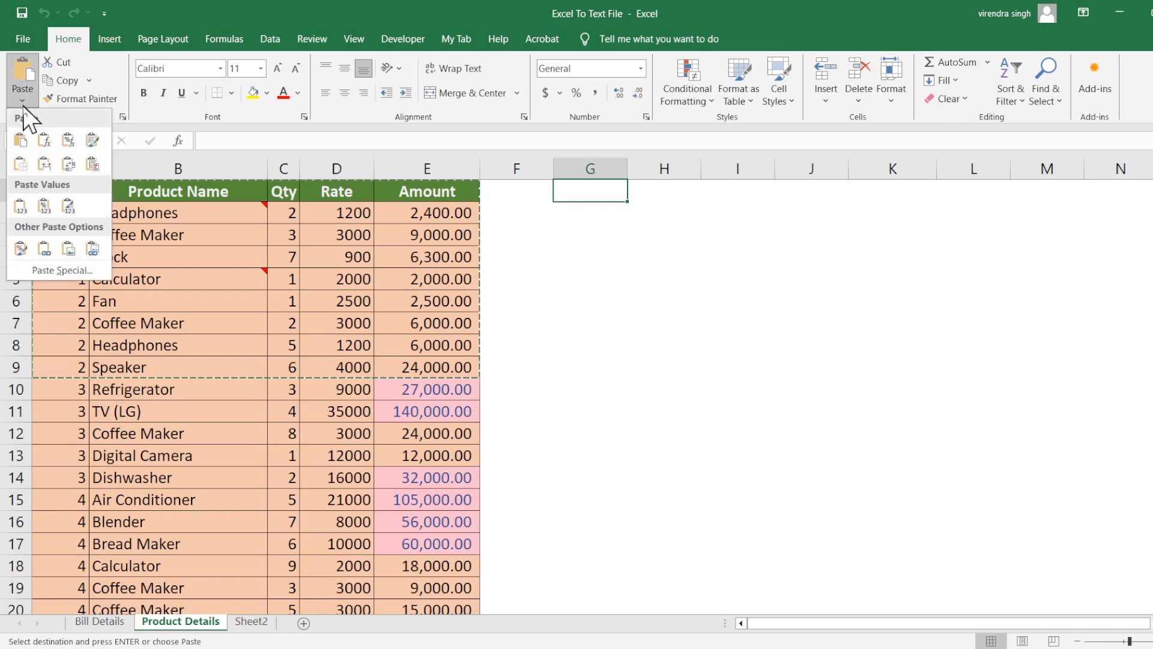
left_click(65, 271)
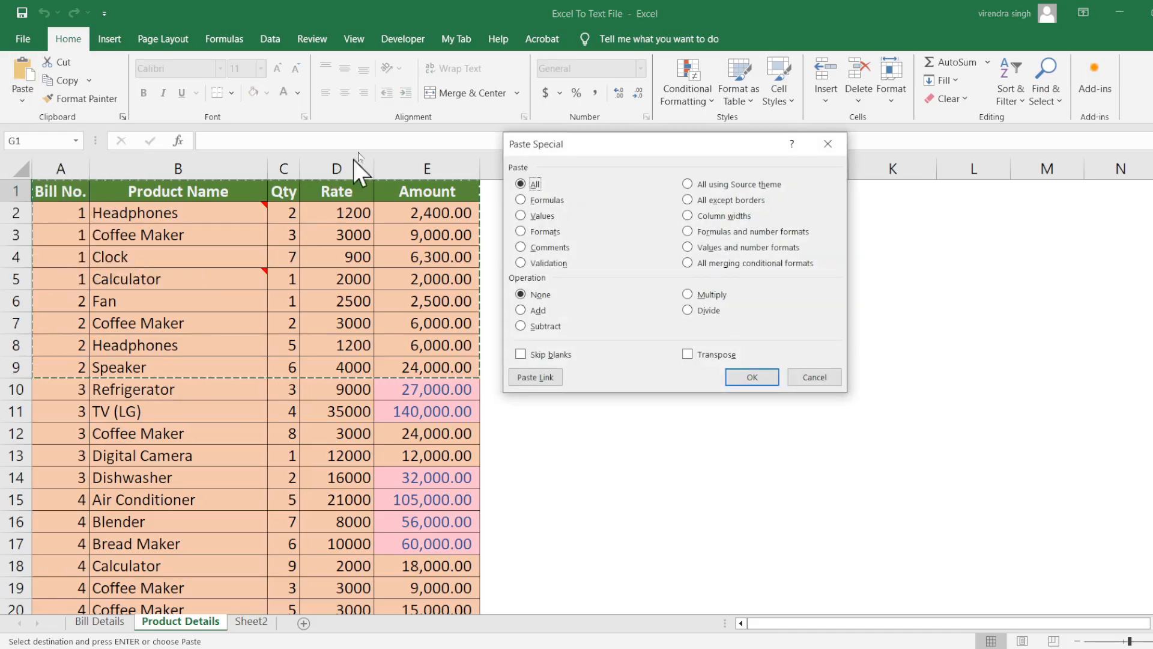
left_click_drag(604, 148, 607, 240)
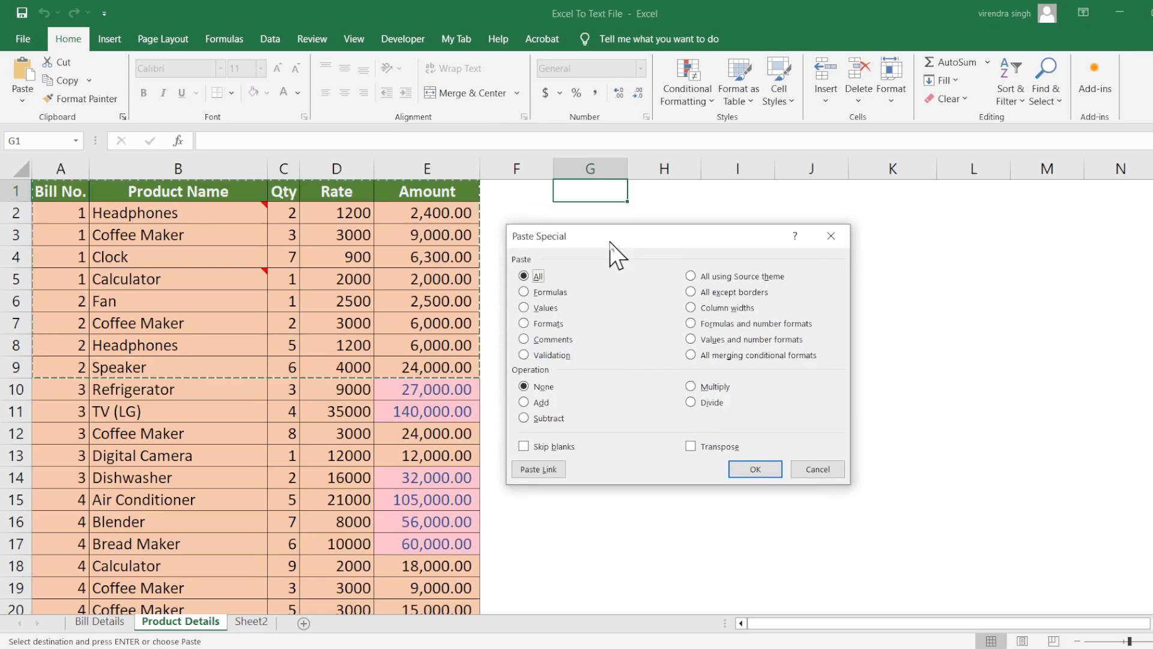
left_click(826, 471)
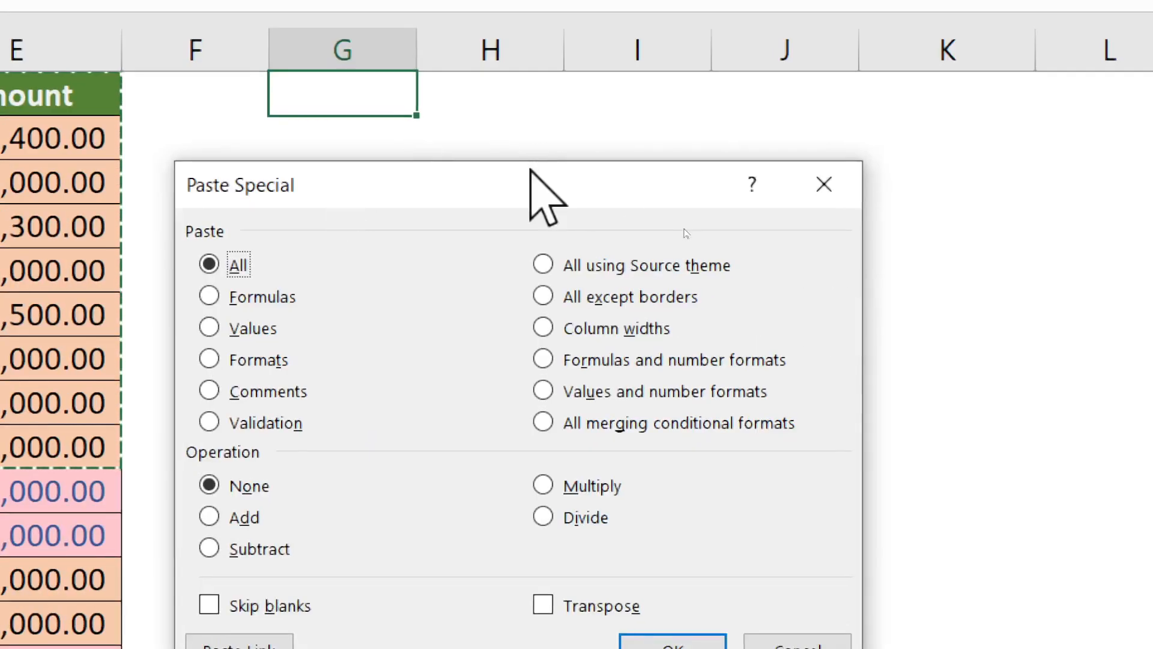
left_click_drag(533, 177, 510, 94)
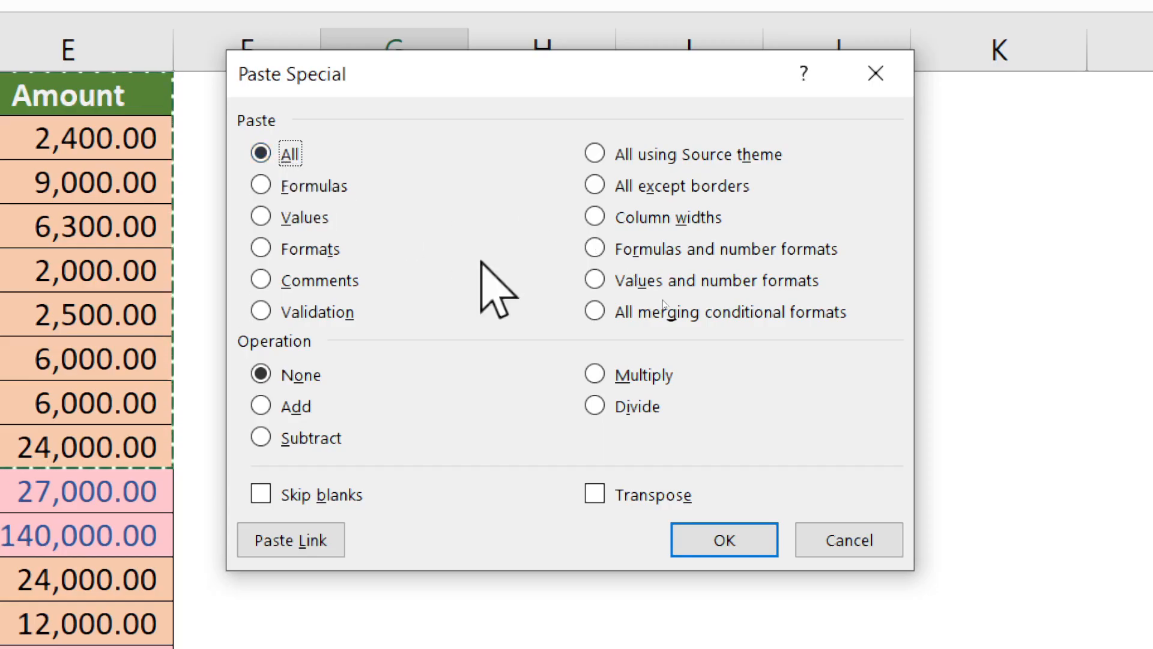
left_click(727, 544)
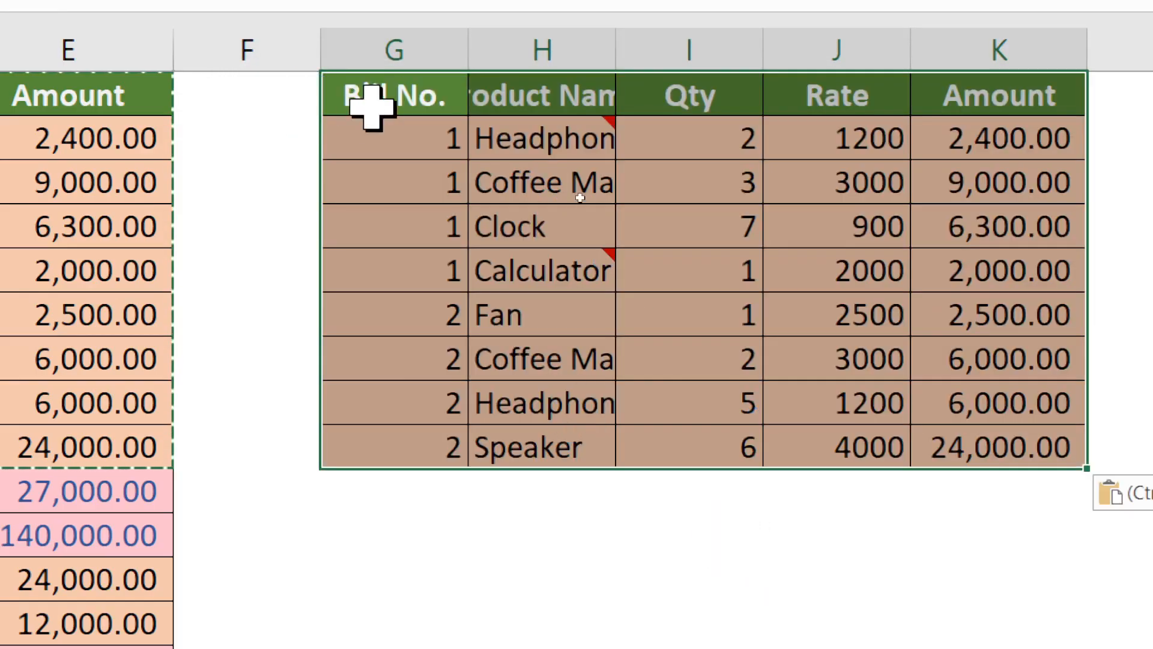
Undo the full paste and select cell G1 again as the destination
left_click(396, 98)
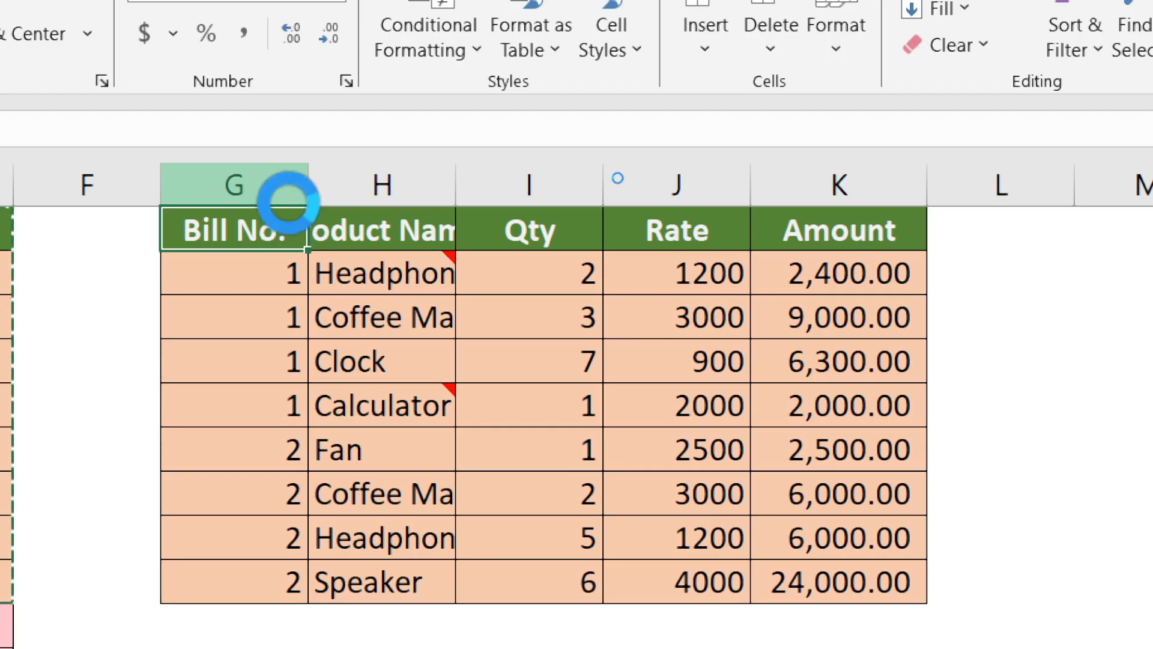
key("ctrl+z")
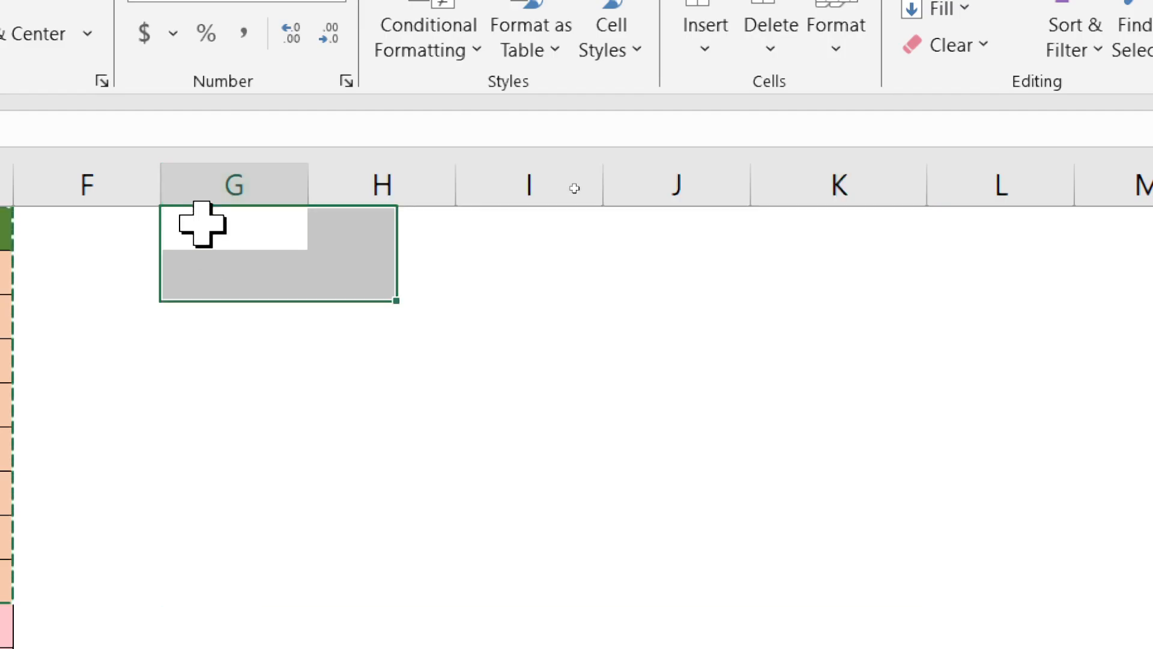
left_click(202, 225)
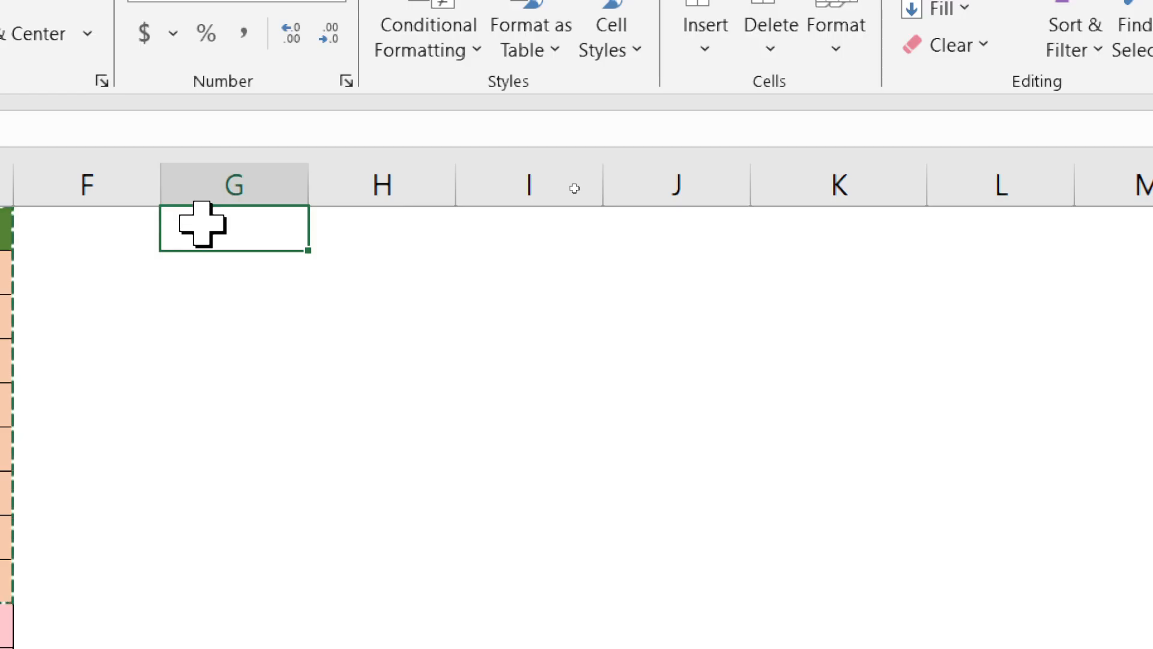
Paste only the formulas of the copied range A1:E9 at G1 using Paste Special
key("ctrl+alt+v")
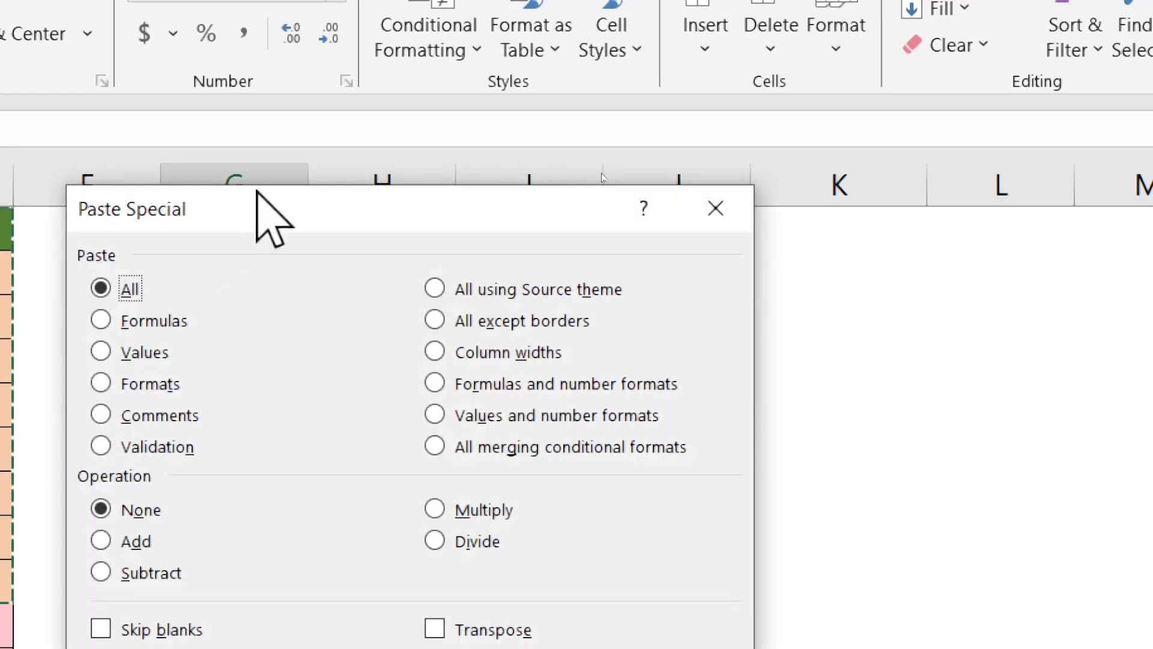
left_click_drag(271, 205, 583, 115)
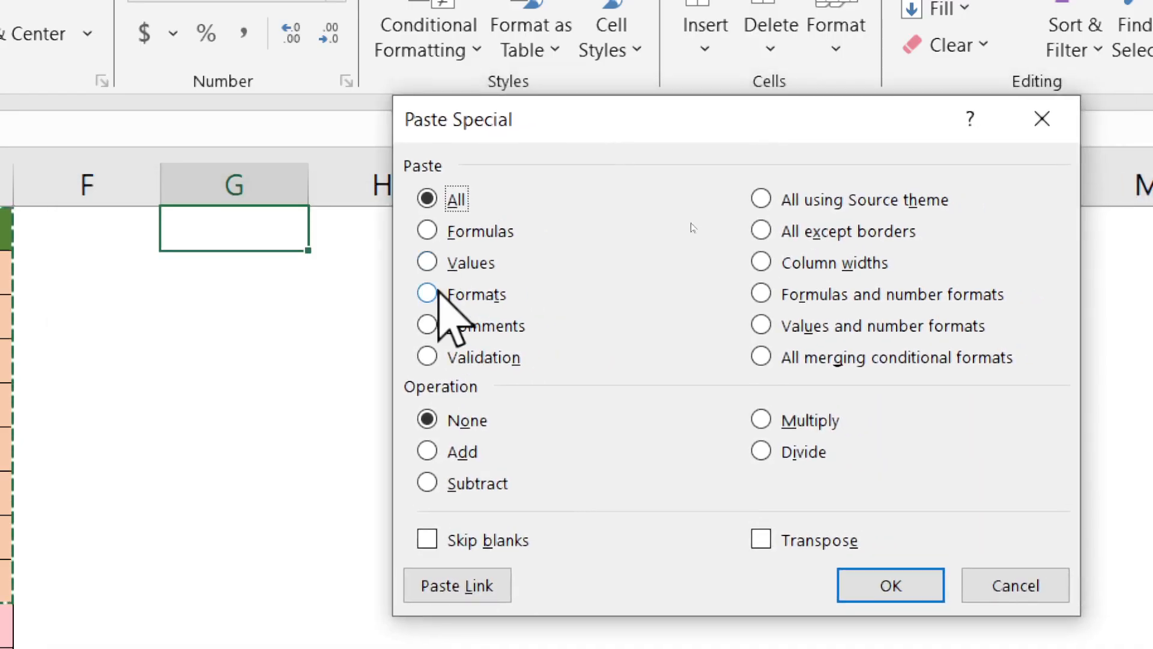
left_click(476, 231)
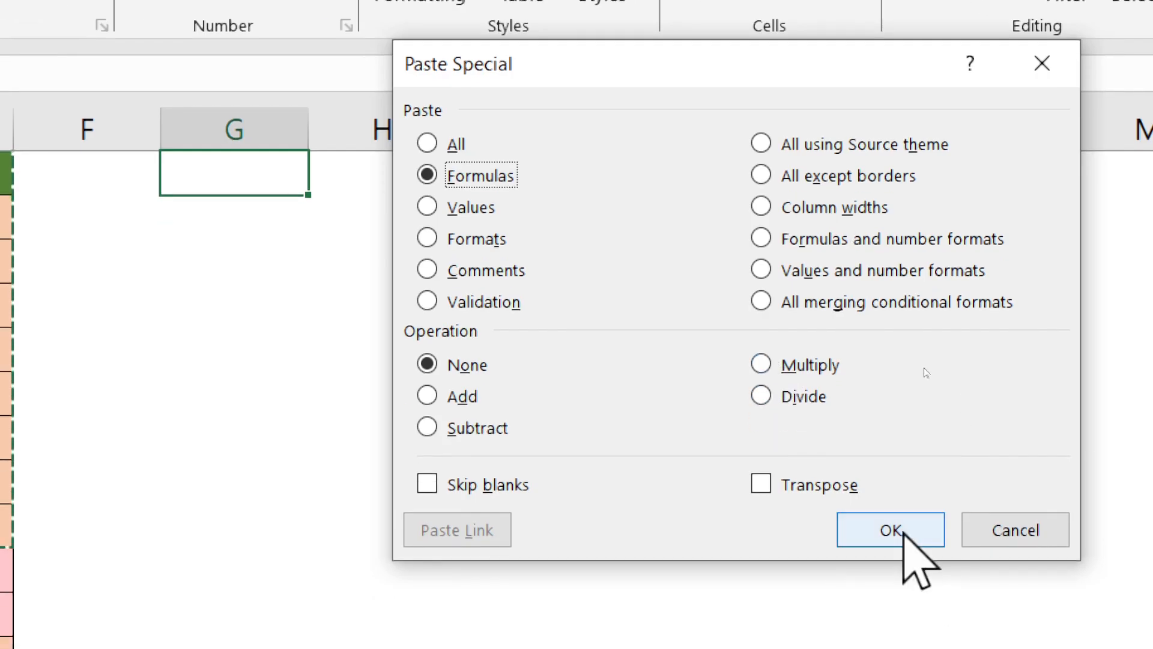
left_click(895, 528)
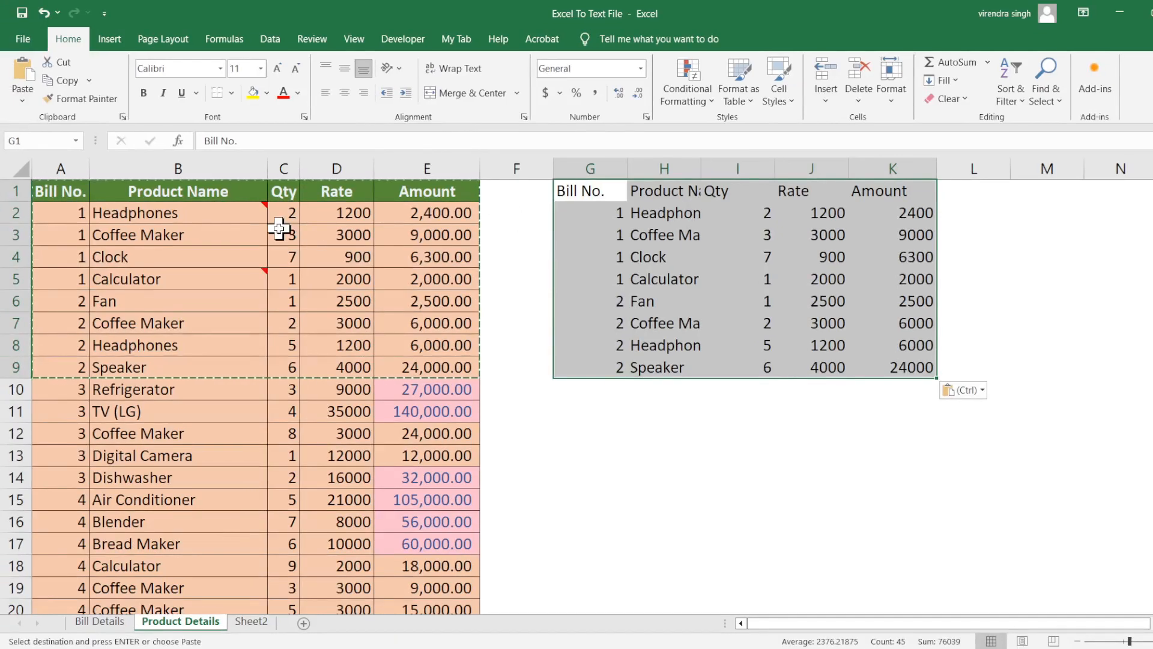
Compare the source range A1:E9, including its comments in the Product Name column, with the pasted range G1:K9
left_click_drag(81, 192, 451, 303)
left_click_drag(563, 194, 930, 376)
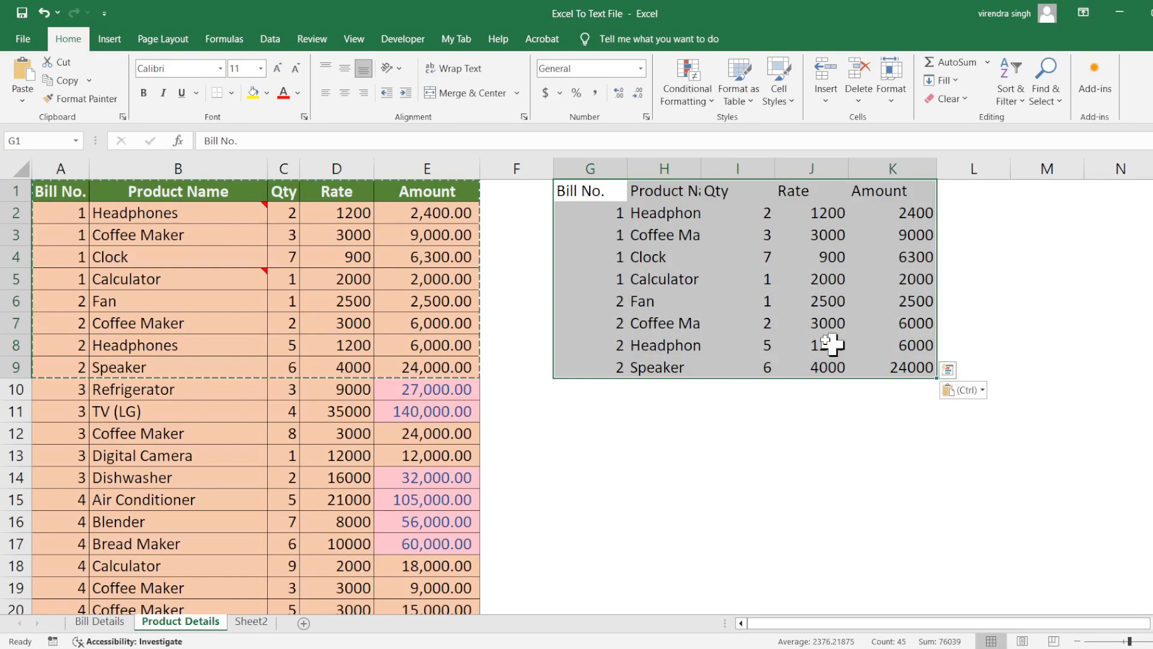
left_click(745, 300)
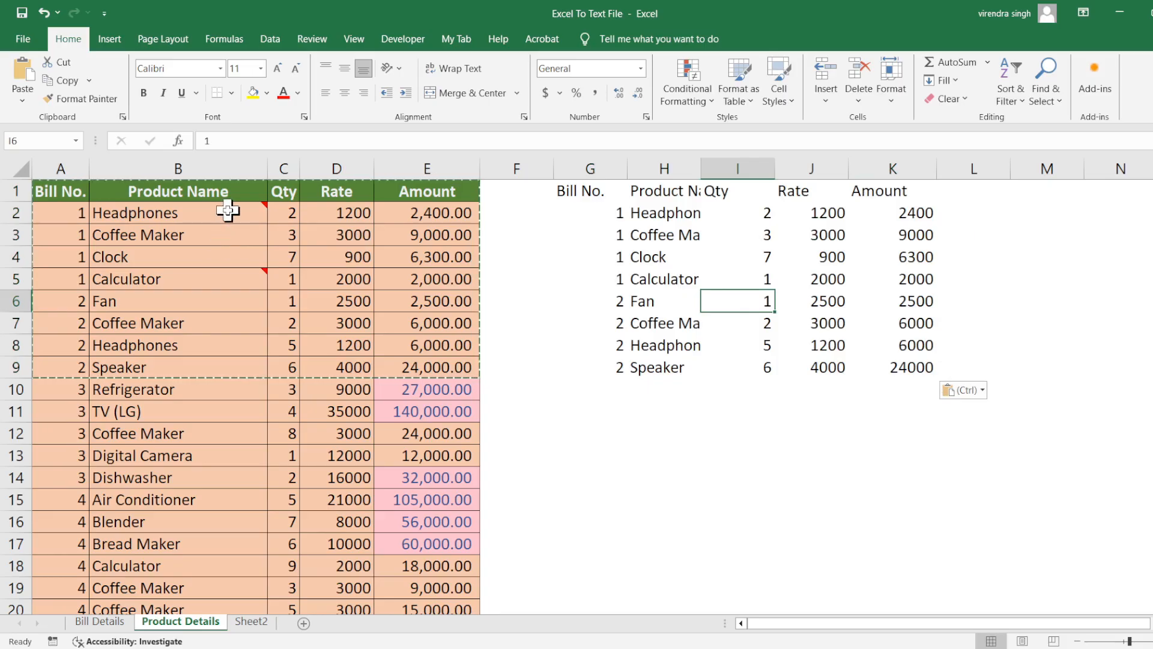
mouse_move(227, 215)
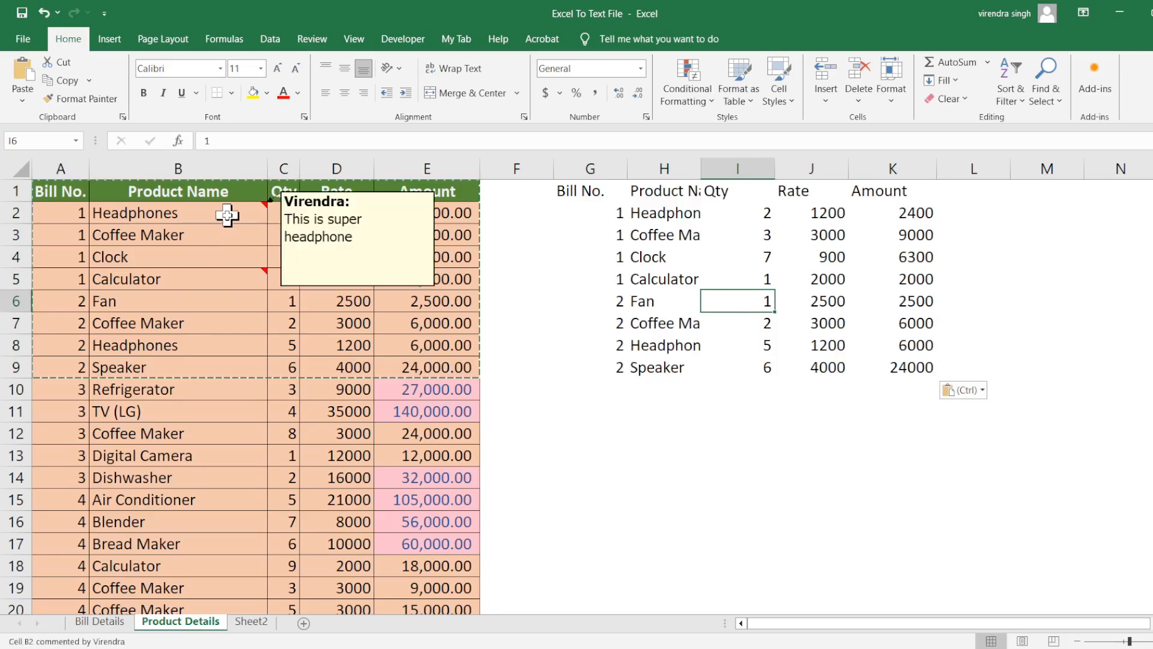
left_click(231, 274)
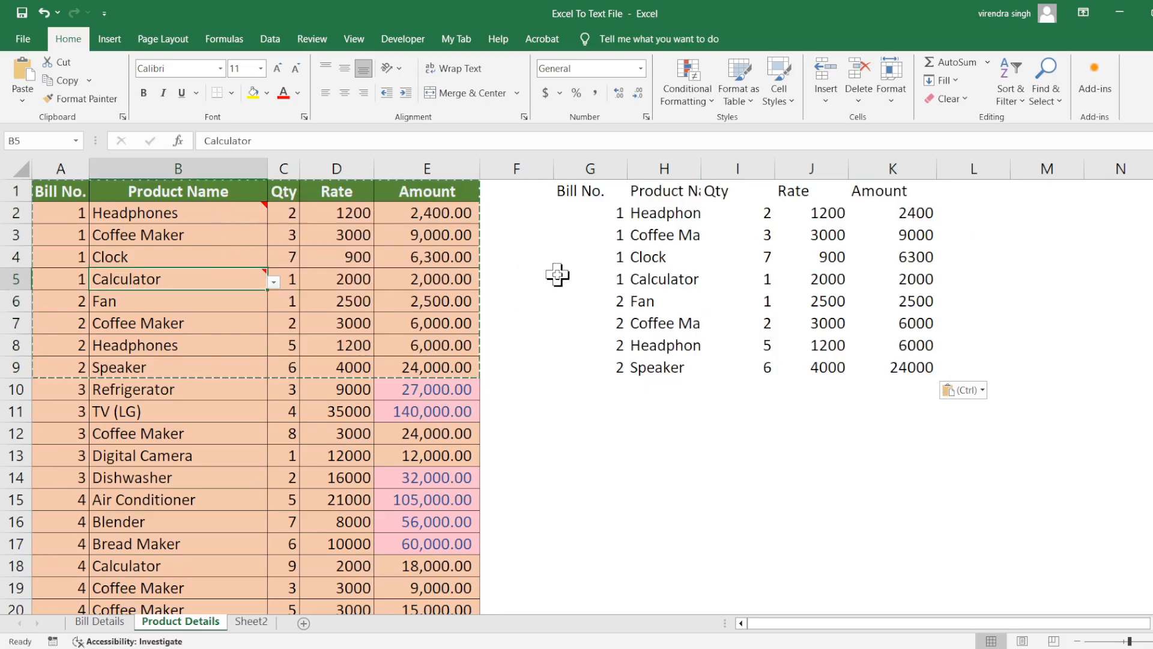
left_click(699, 246)
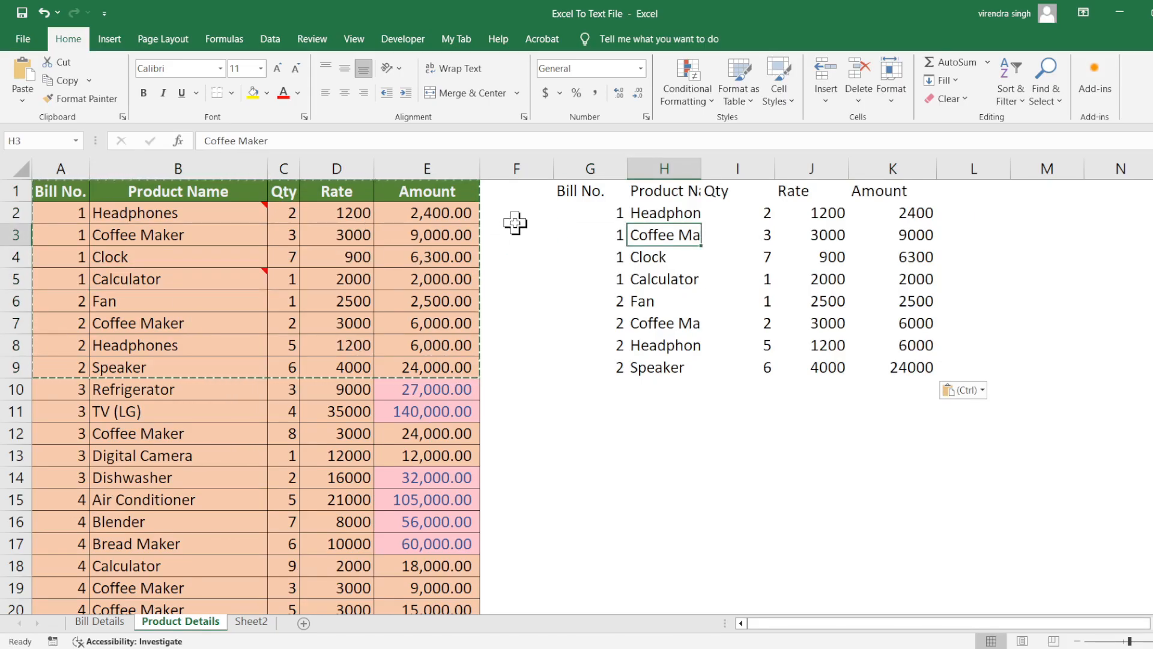
left_click_drag(587, 188, 924, 370)
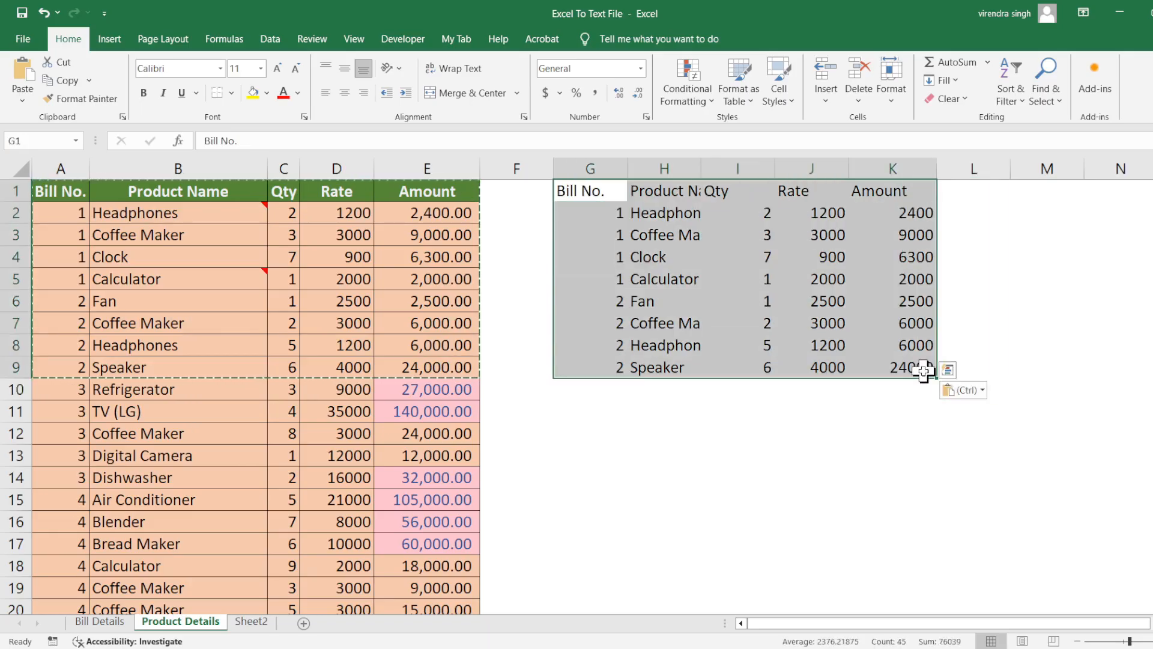
Examine the formulas behind the pasted Amount cells K4, K2 and K3
left_click(904, 257)
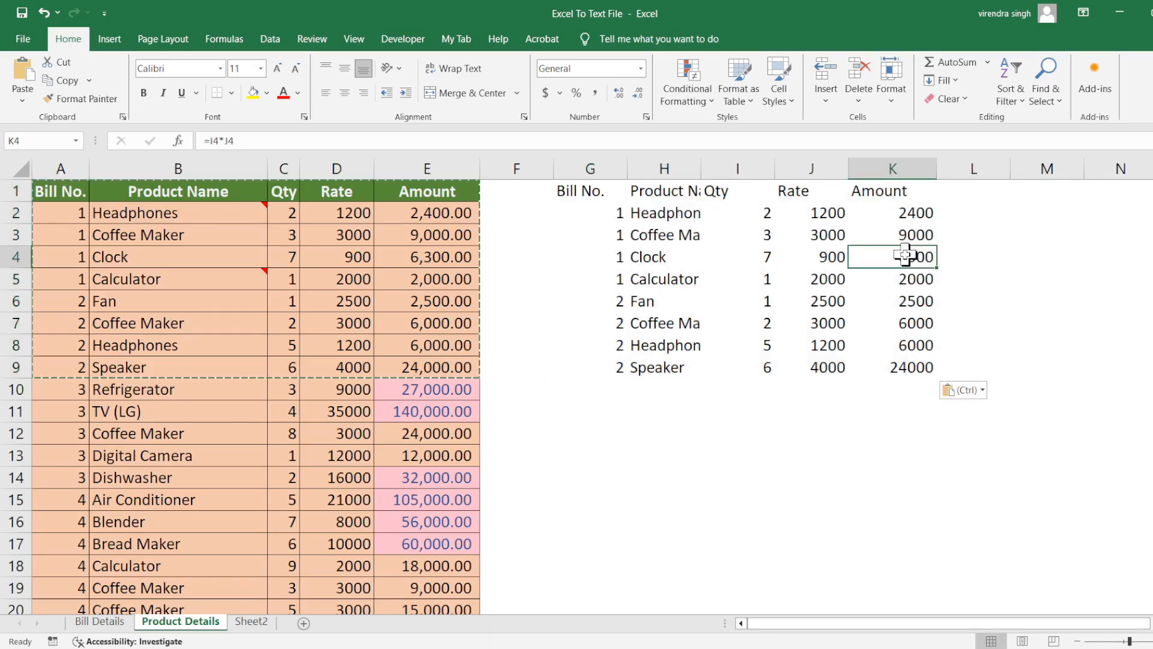
left_click(901, 216)
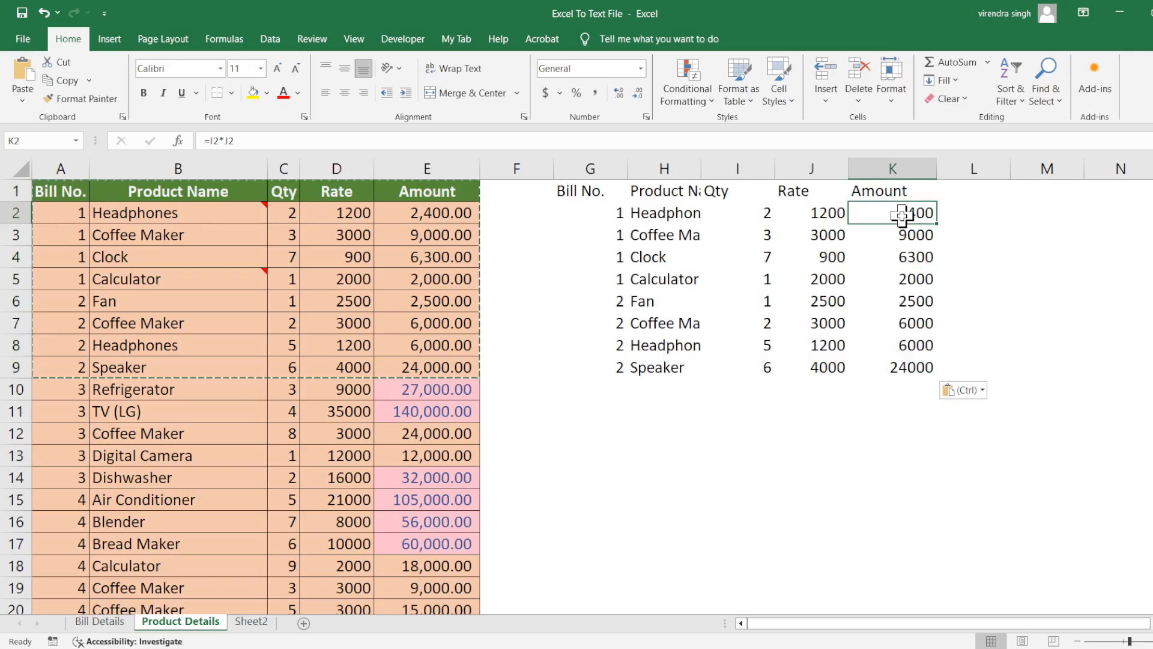
left_click(910, 239)
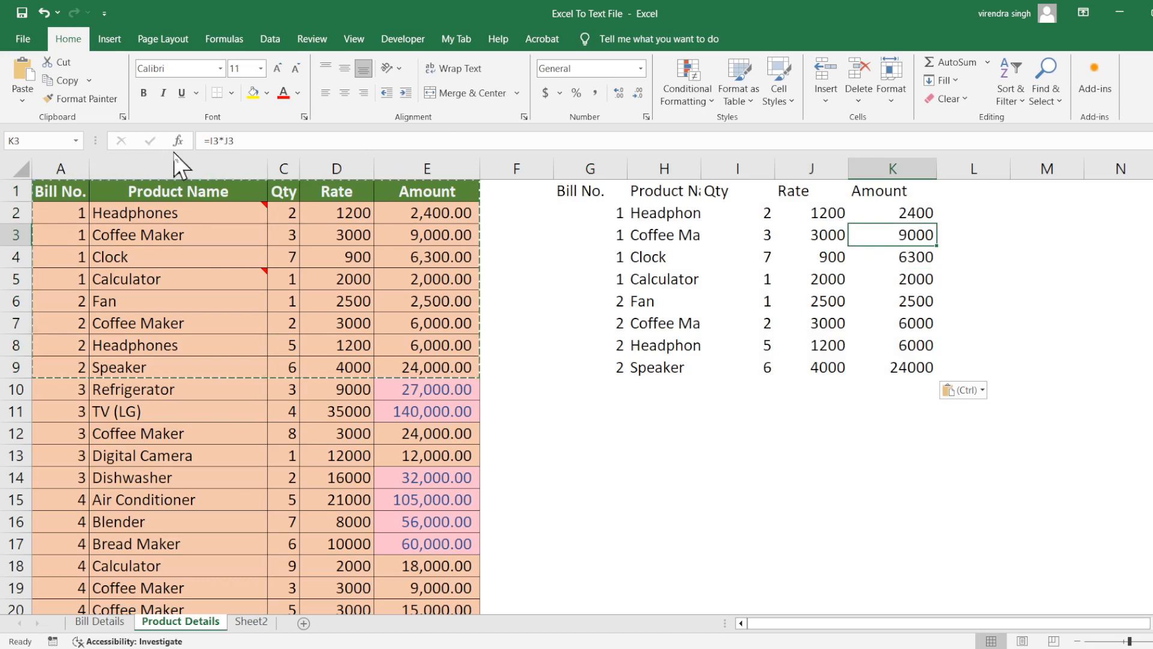
left_click_drag(249, 148, 173, 148)
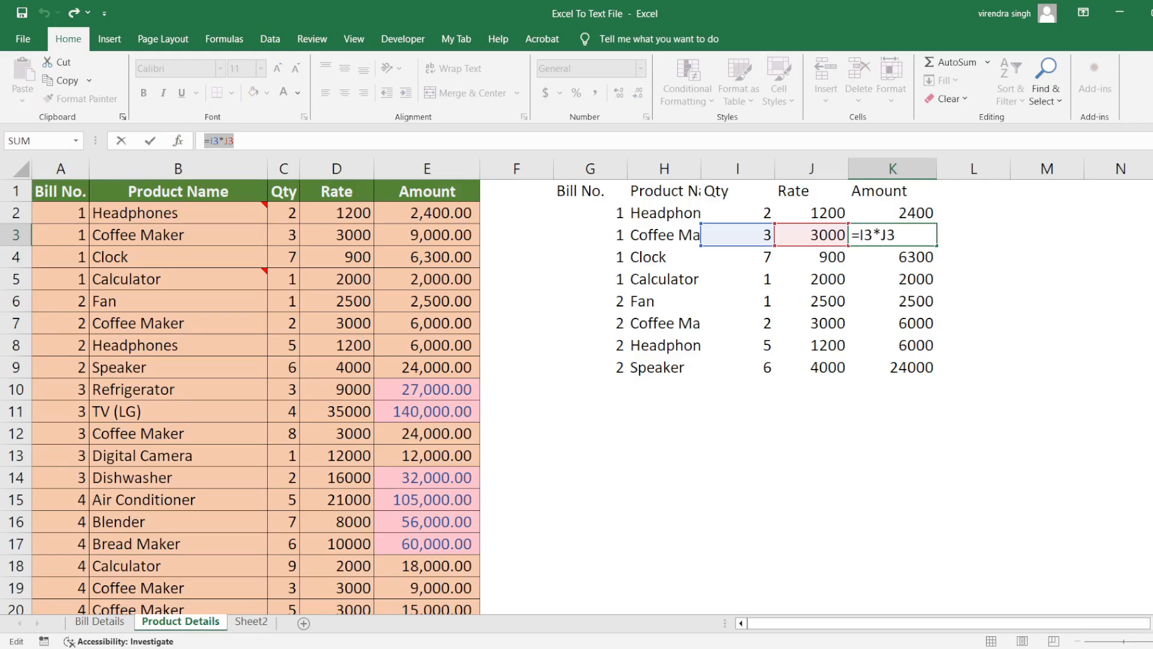
key("Return")
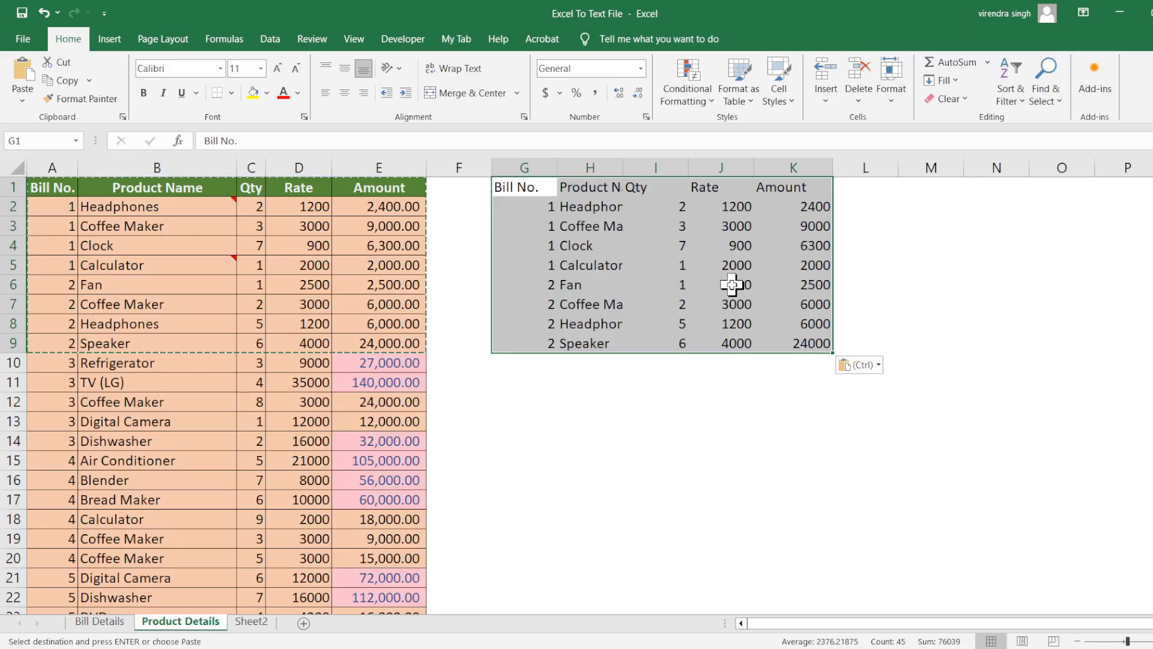
Clear the range G1:K9 and paste only the values of the copied range A1:E9 there using Paste Special
key("Delete")
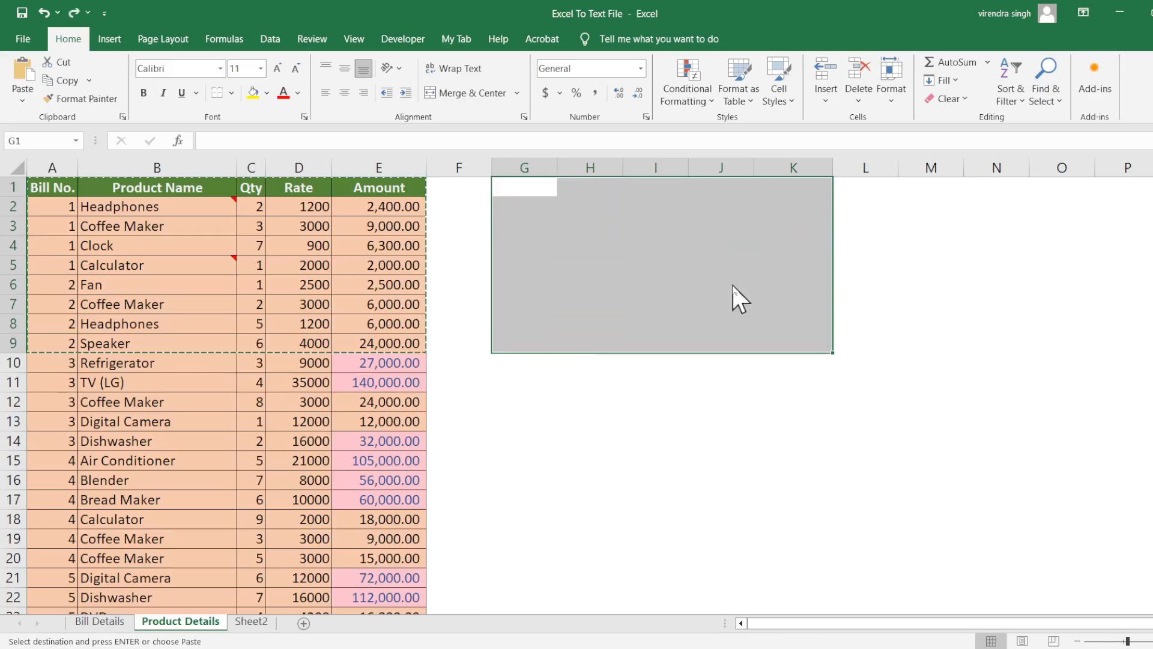
key("ctrl+alt+v")
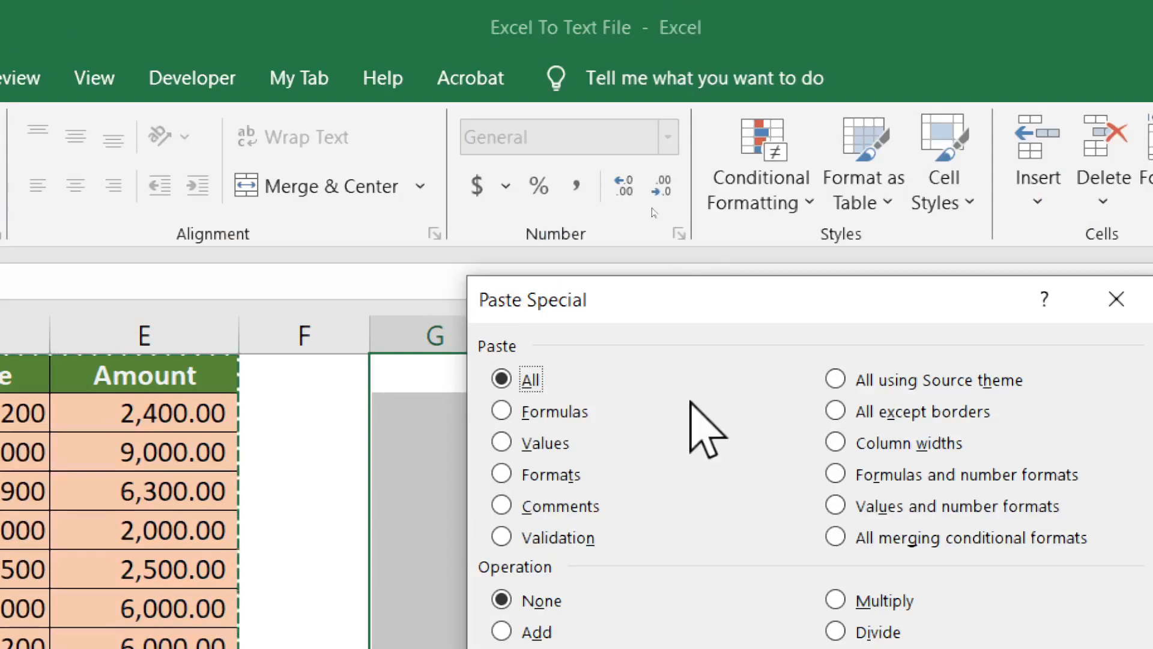
left_click(537, 444)
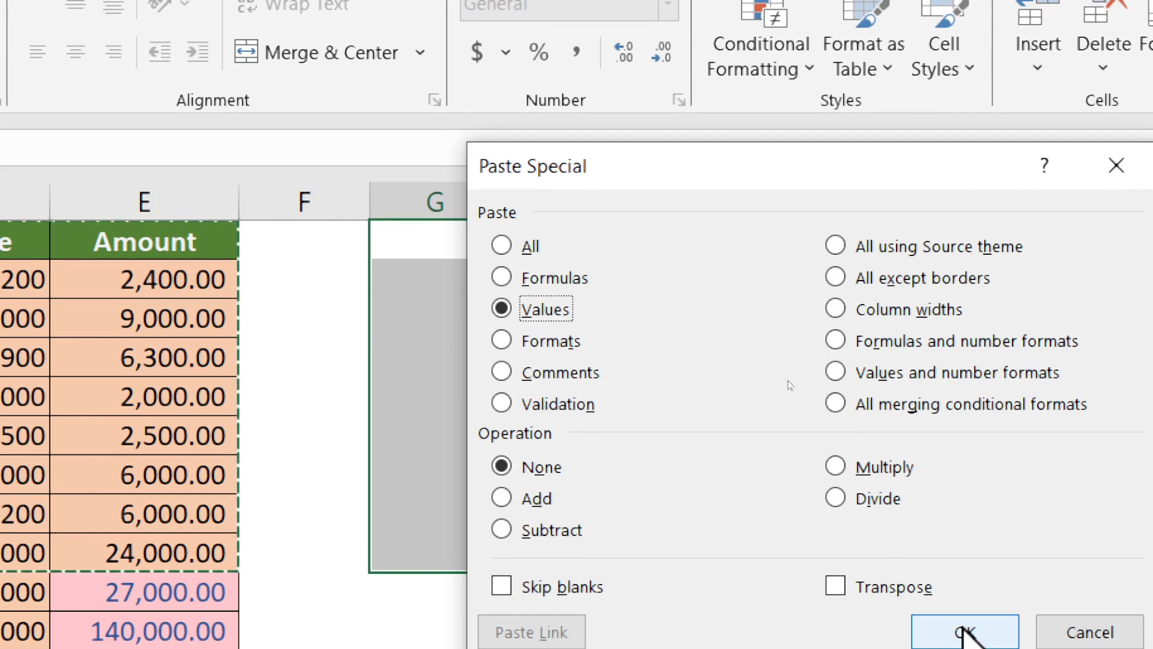
left_click(961, 629)
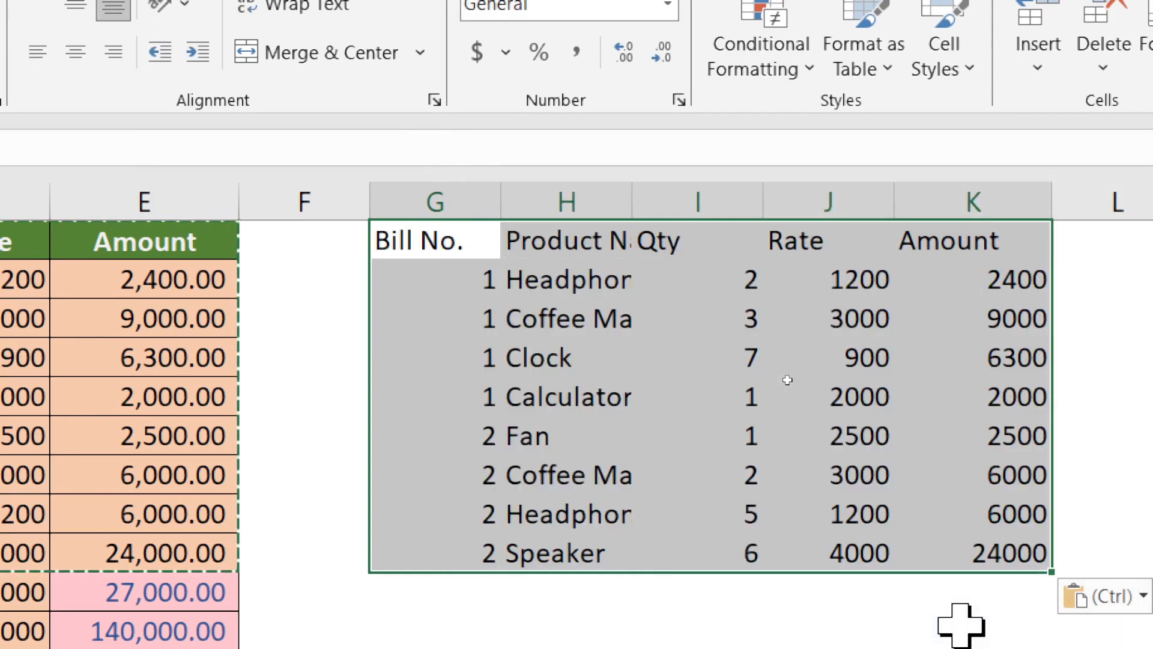
Check whether the pasted Amount cells K2, K3 and K4 contain formulas or plain values
left_click(1009, 273)
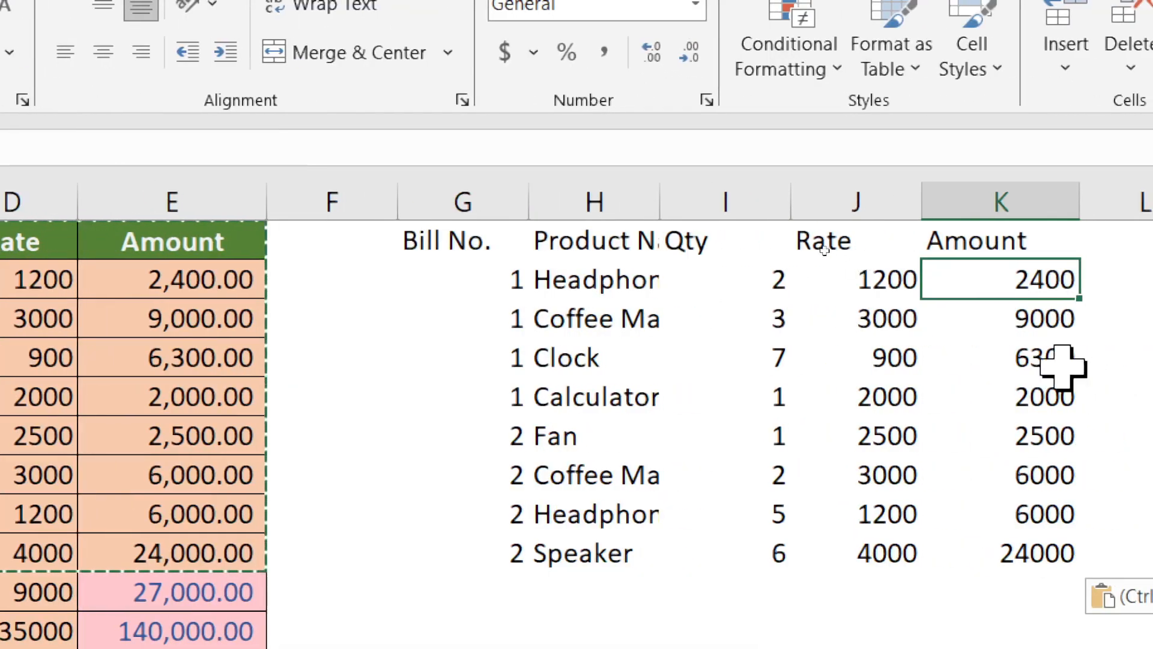
left_click(1033, 316)
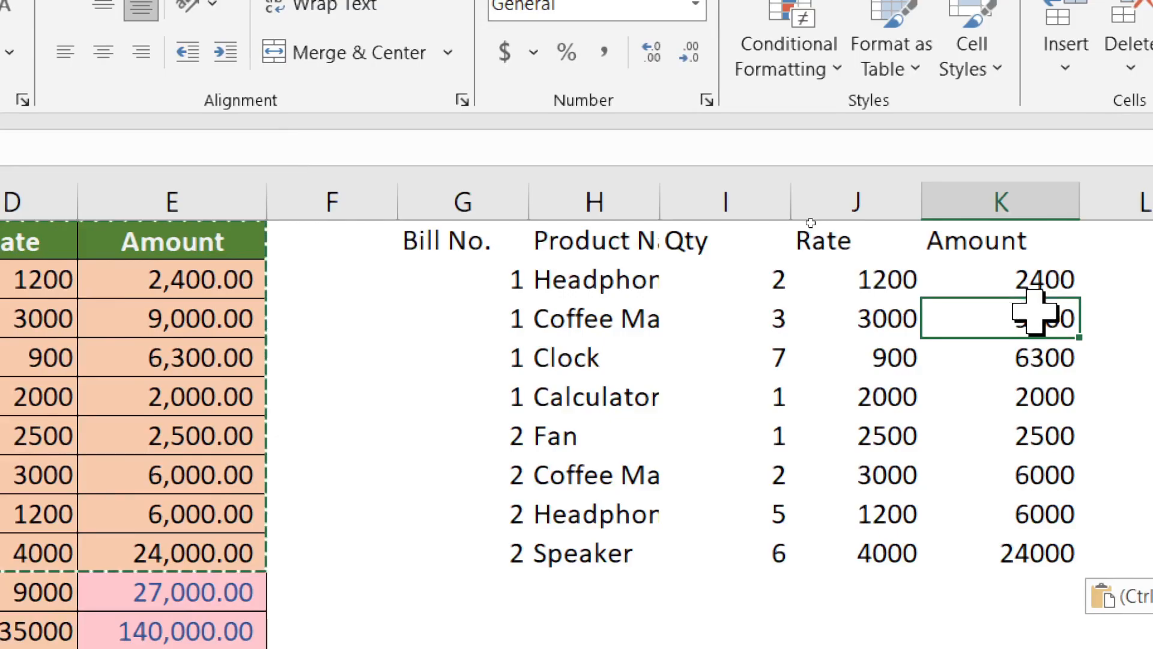
left_click(1028, 359)
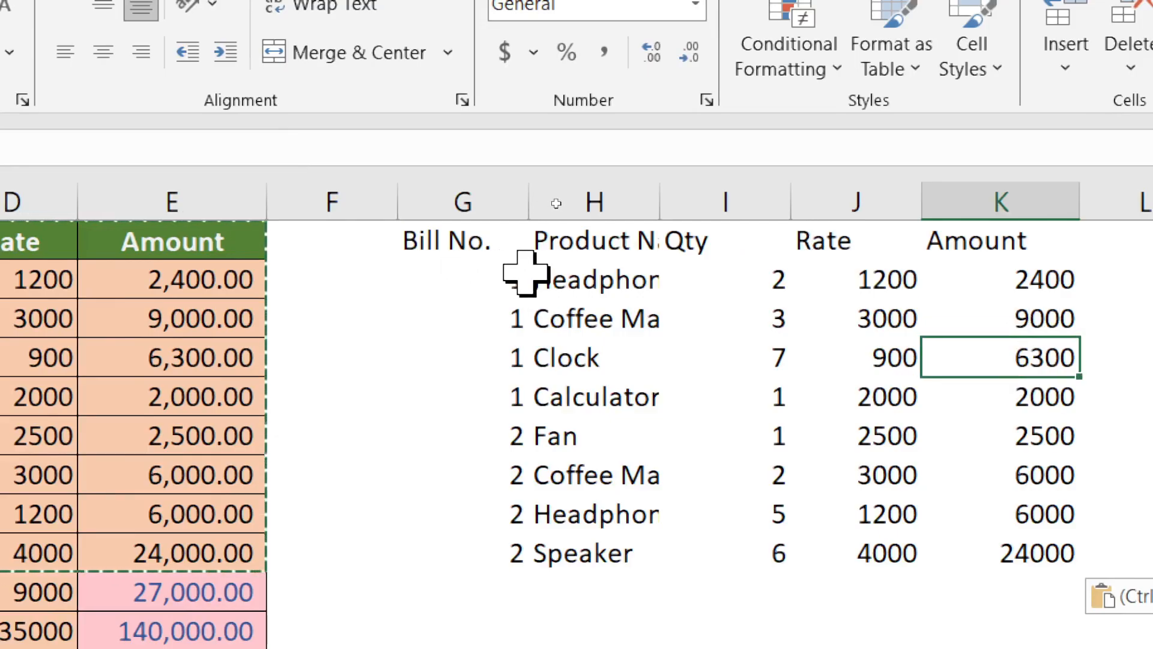
Undo the values paste in G1:K9 and paste only the formats of the copied range A1:E9 there using Paste Special
left_click(592, 283)
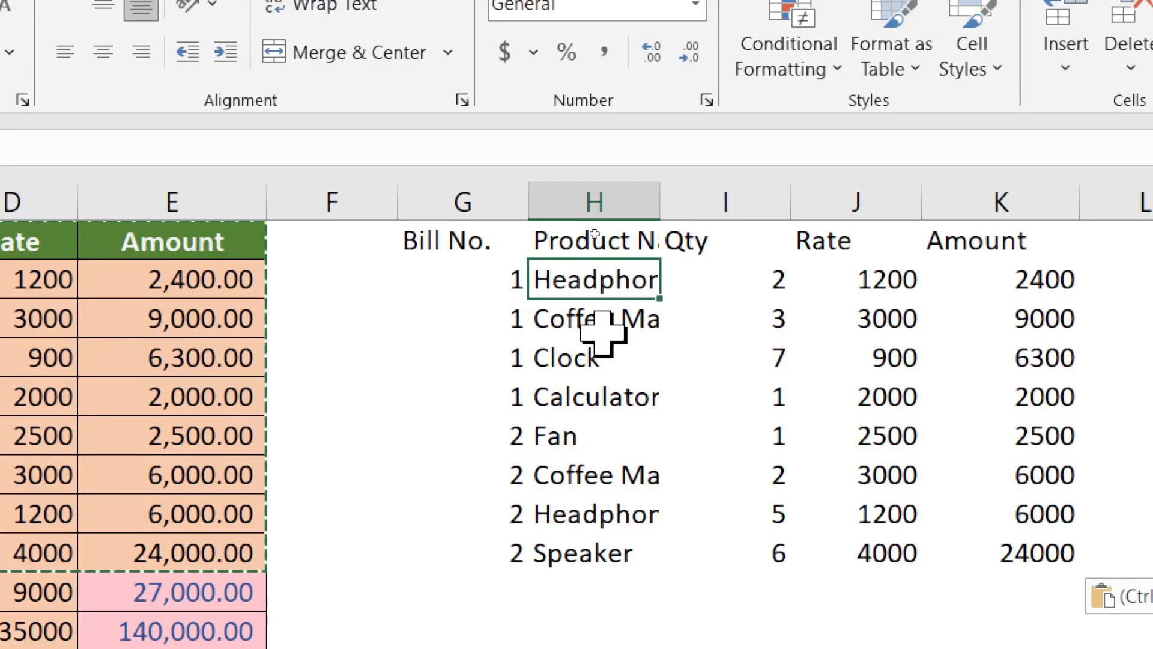
mouse_move(448, 250)
left_mouse_down()
mouse_move(883, 394)
mouse_move(919, 499)
mouse_move(968, 570)
mouse_move(991, 565)
left_mouse_up()
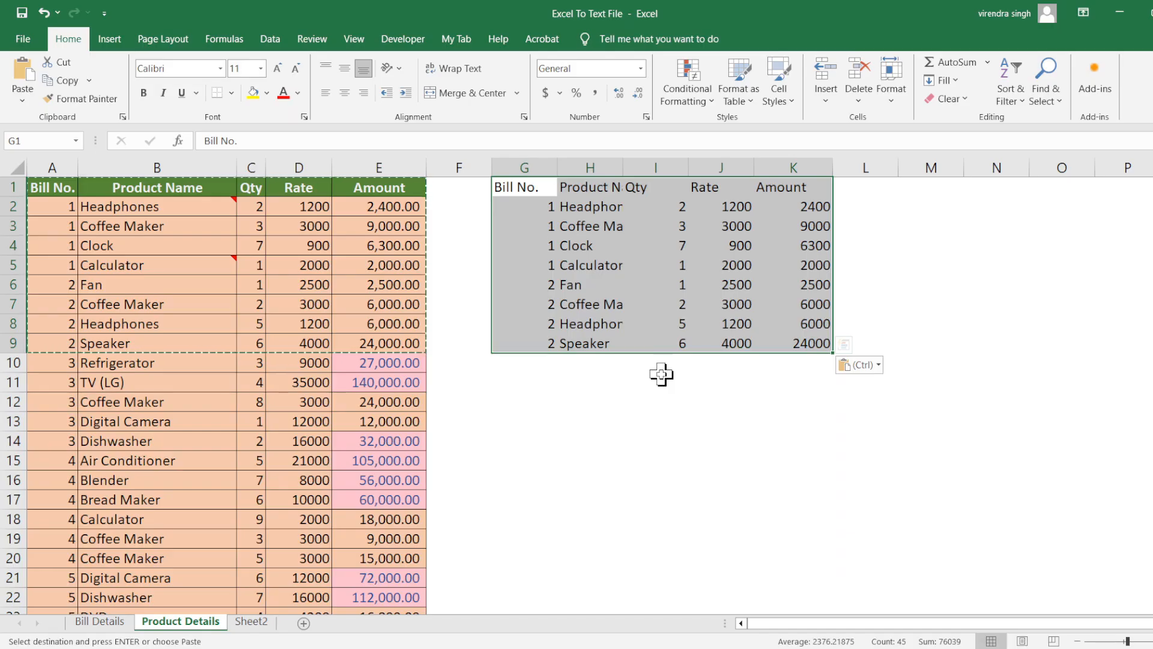
key("ctrl+z")
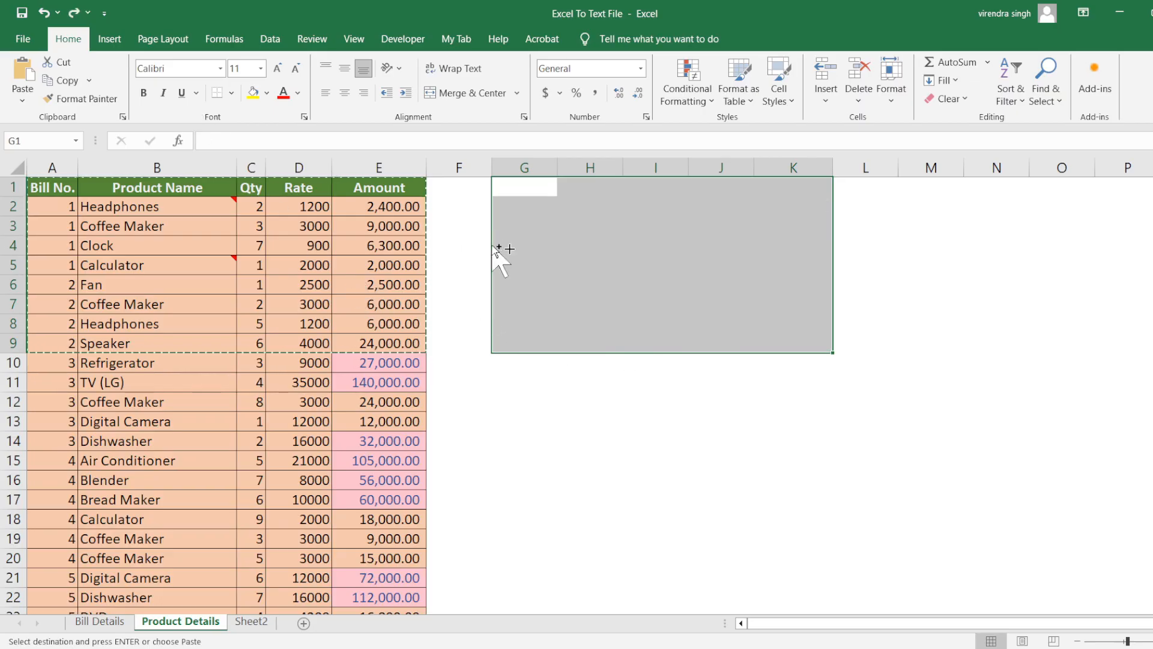
key("ctrl+alt+v")
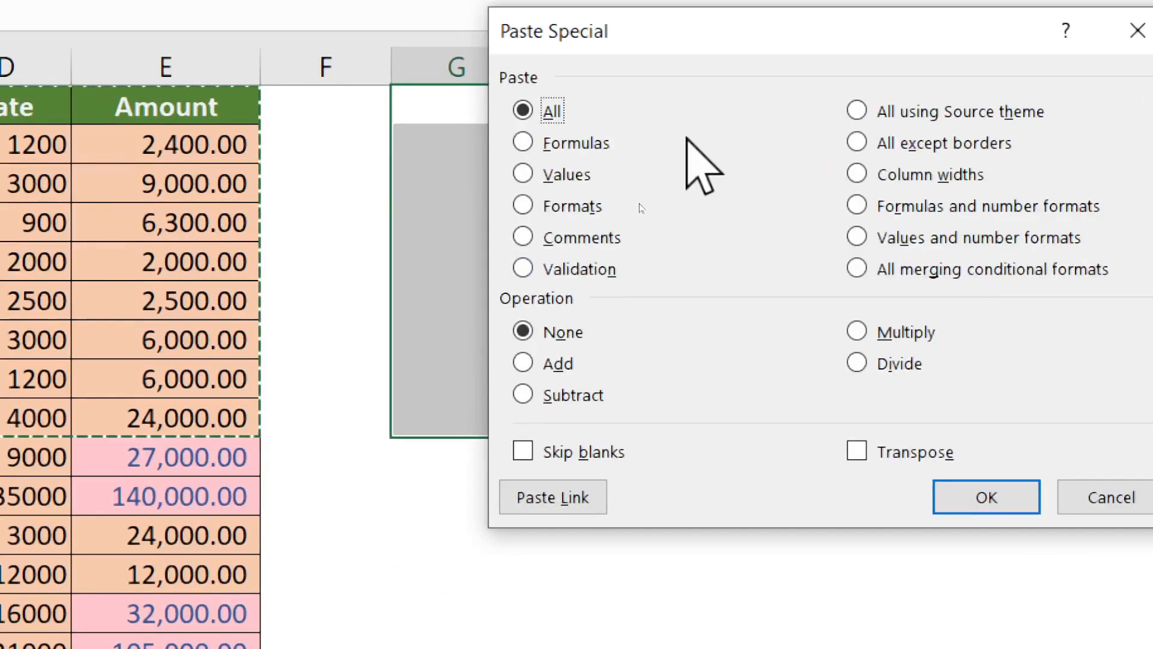
left_click(571, 207)
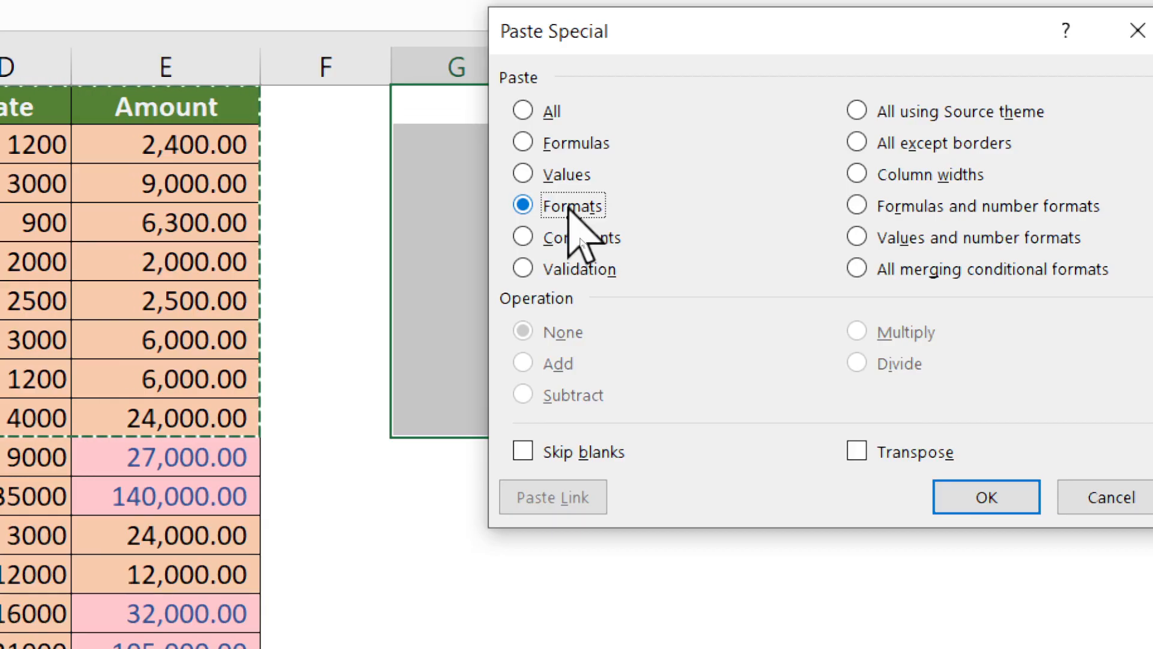
left_click(998, 489)
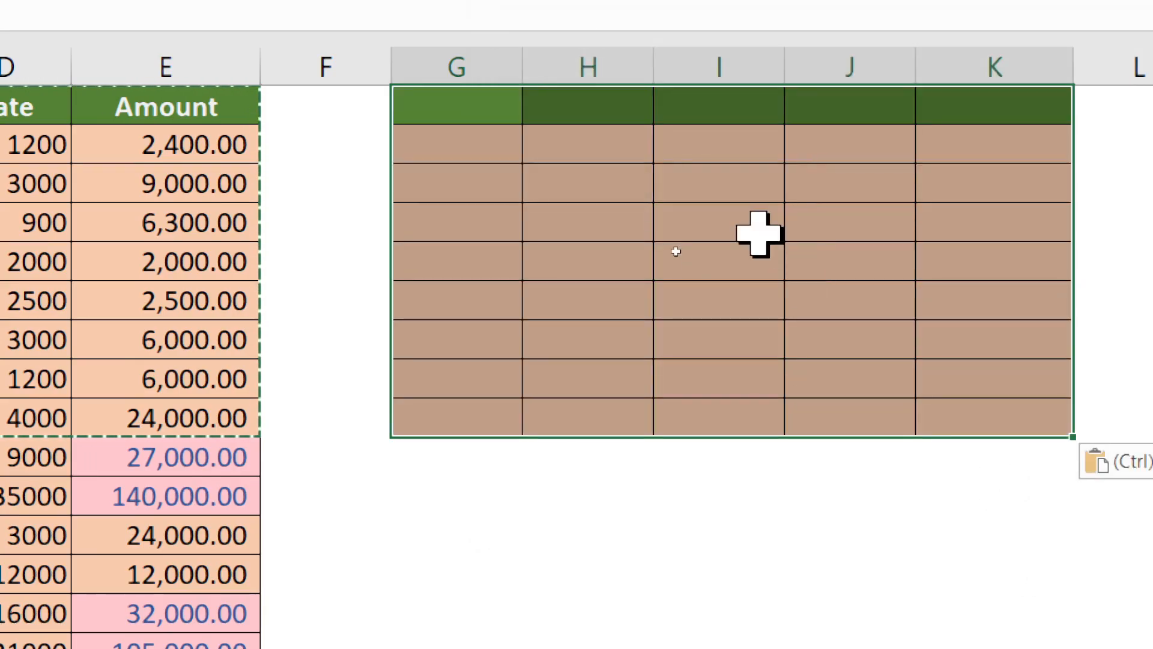
Inspect the pasted formatting in cells G2, H1 and I1
left_click(463, 129)
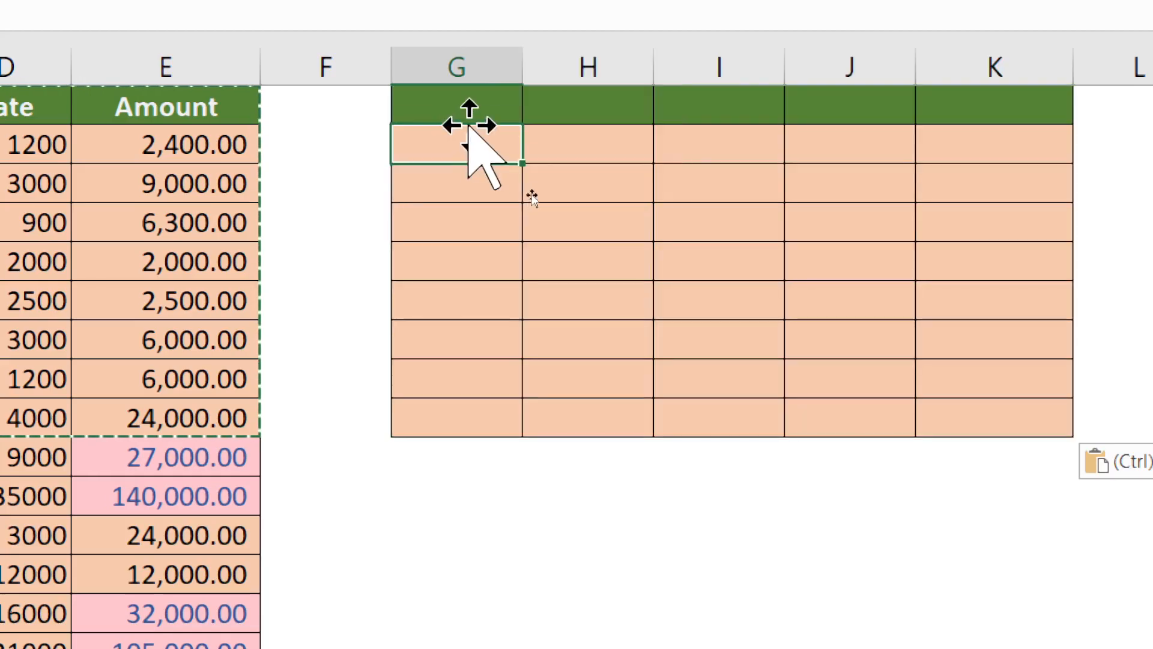
left_click(560, 113)
left_click(705, 110)
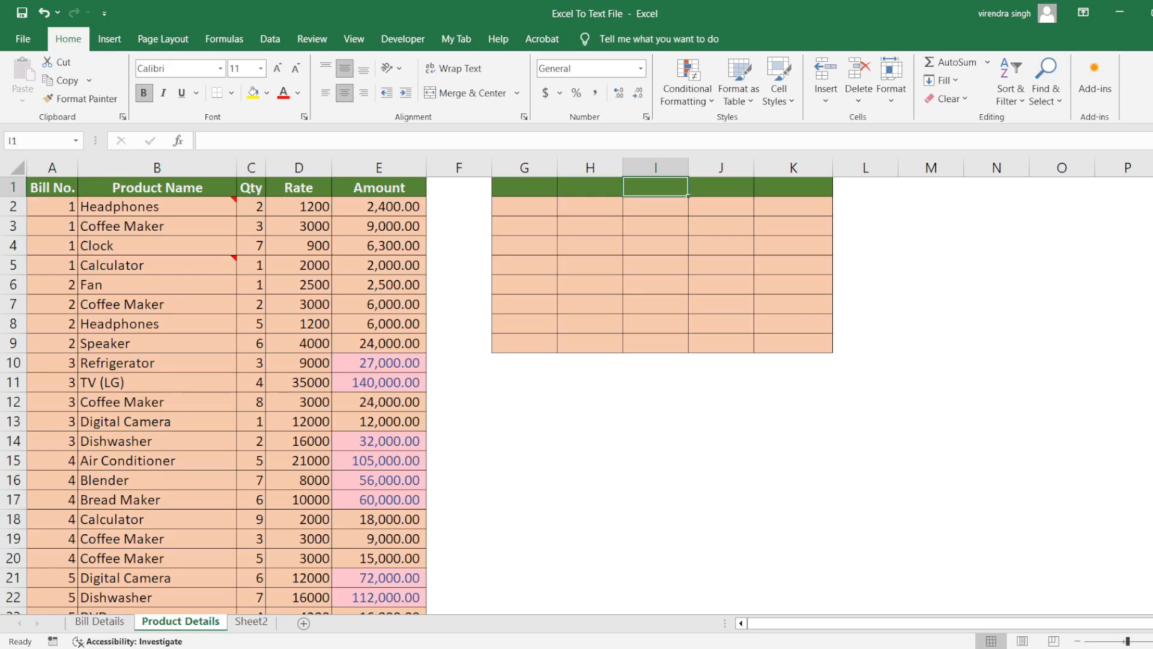
Undo the formats paste and paste only the comments of the copied range A1:E9 into G1:K9 using Paste Special
key("ctrl+z")
key("ctrl+z")
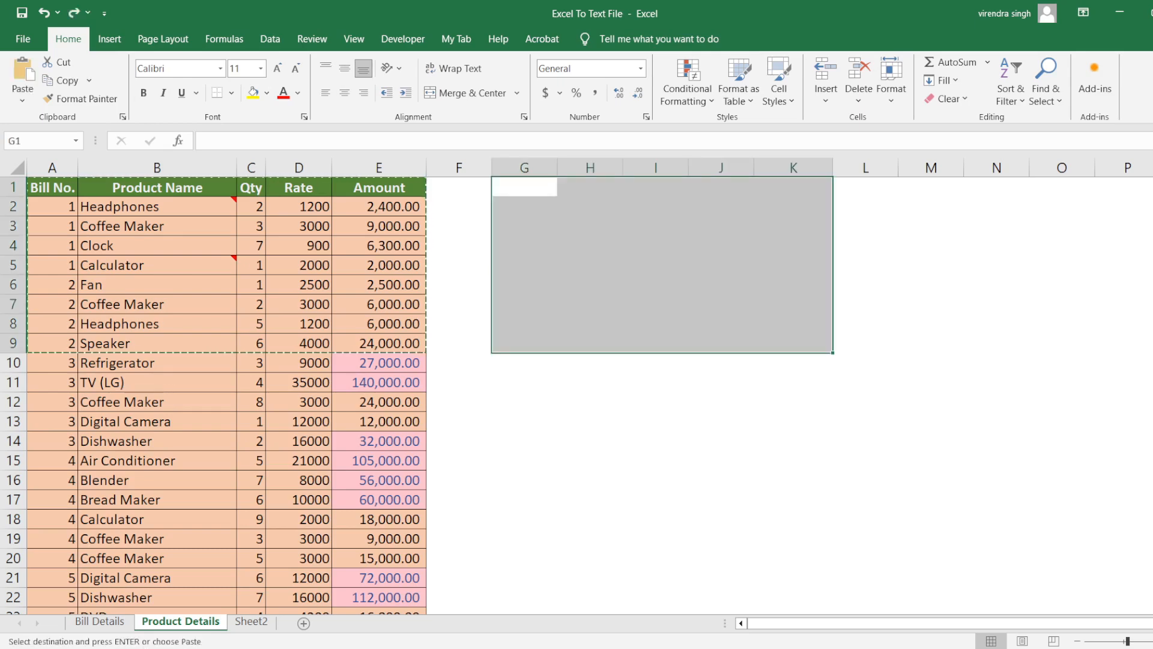
key("ctrl+alt+v")
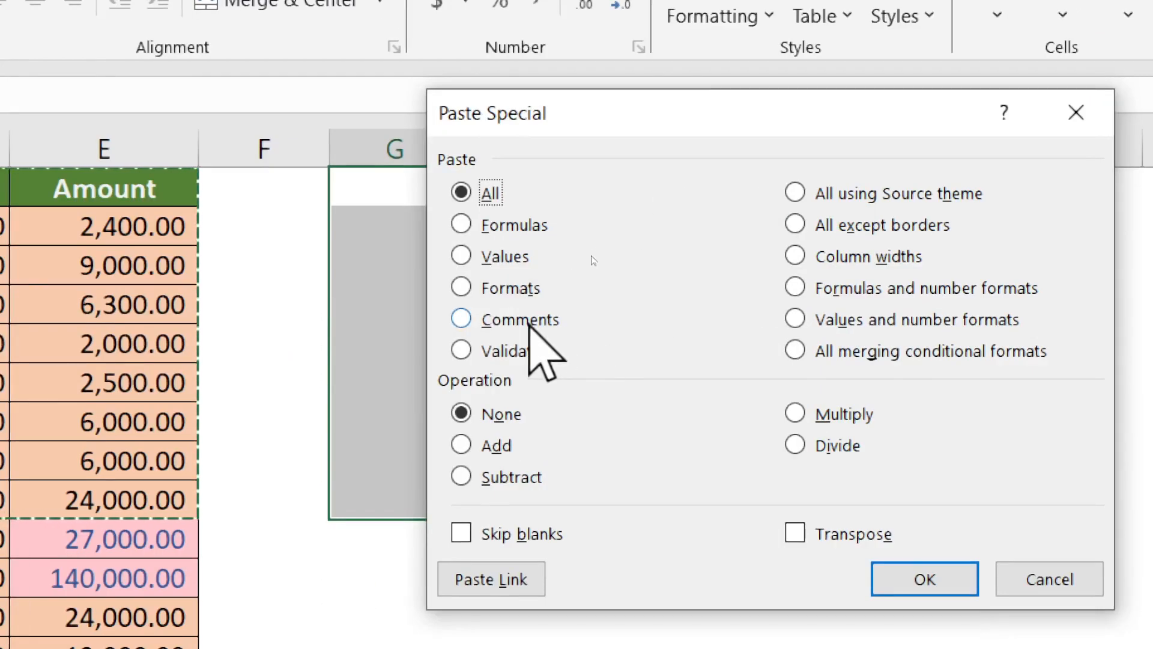
left_click(531, 321)
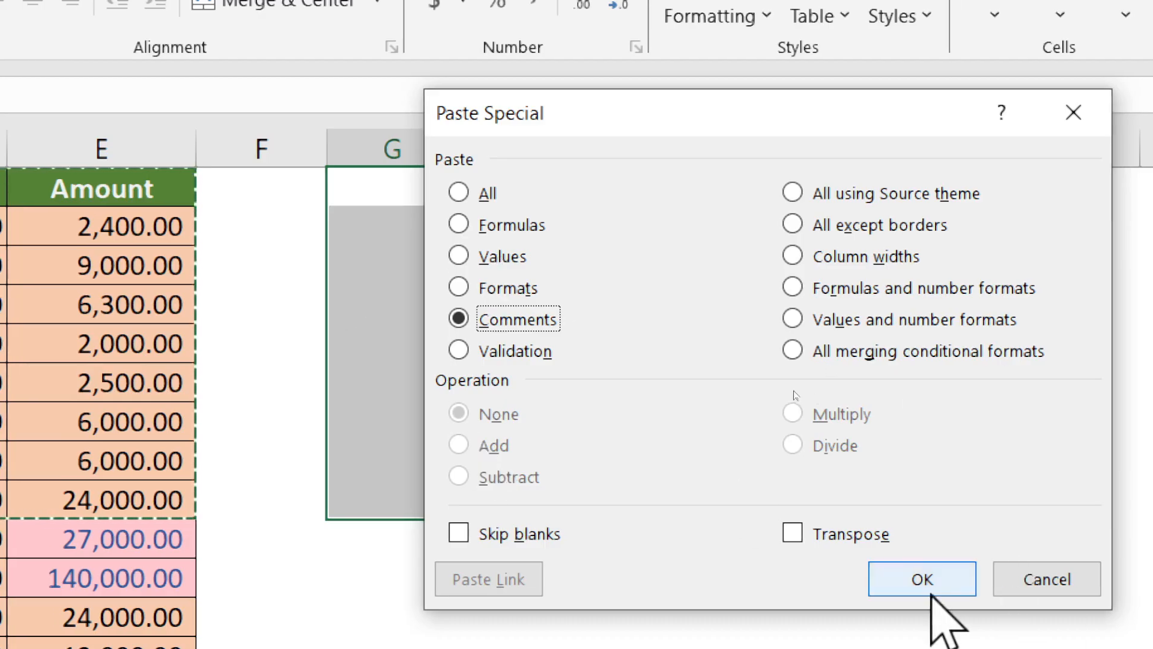
left_click(928, 585)
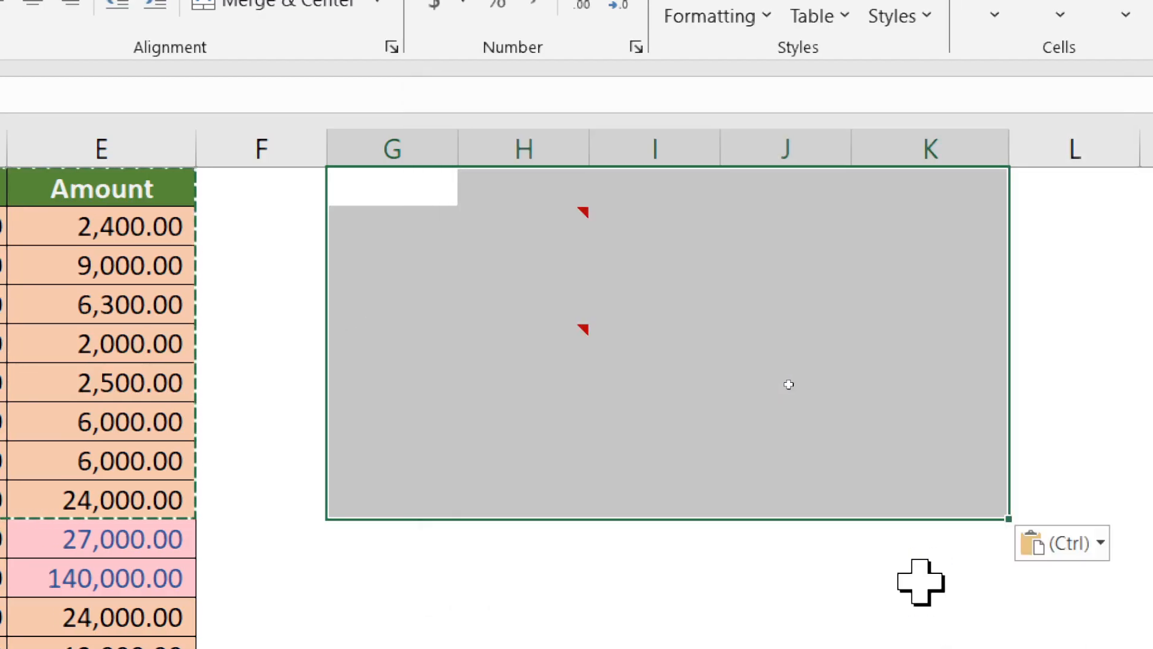
Check the pasted comments on cells H2 and H5
left_click(552, 220)
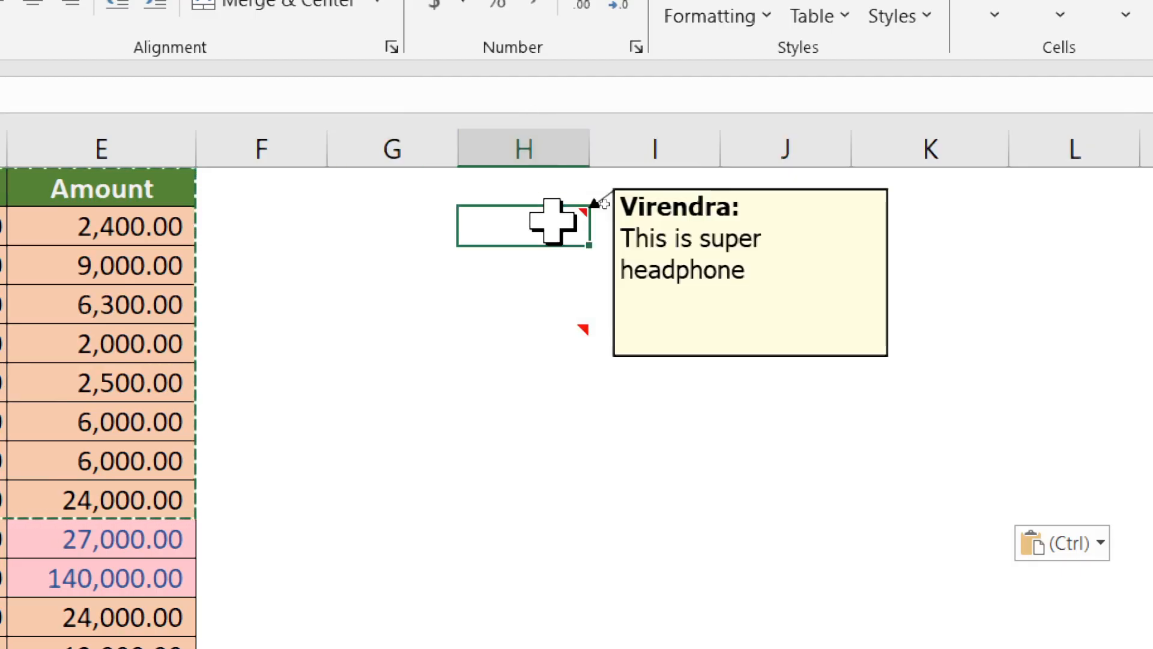
left_click(557, 317)
left_click(568, 328)
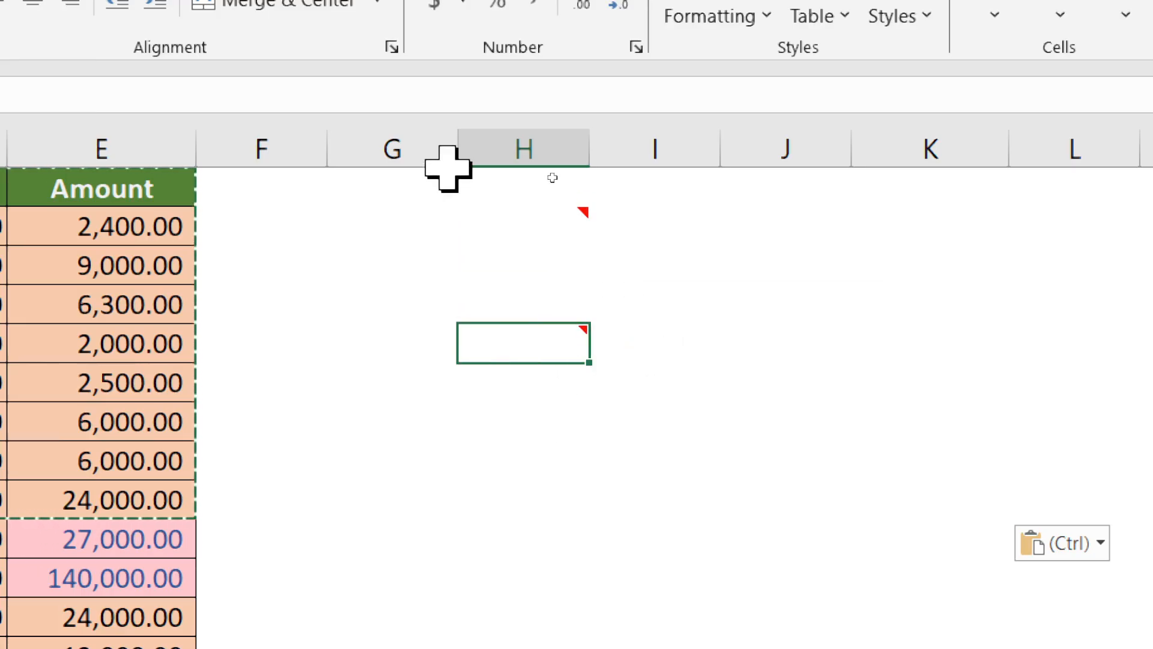
left_click(427, 184)
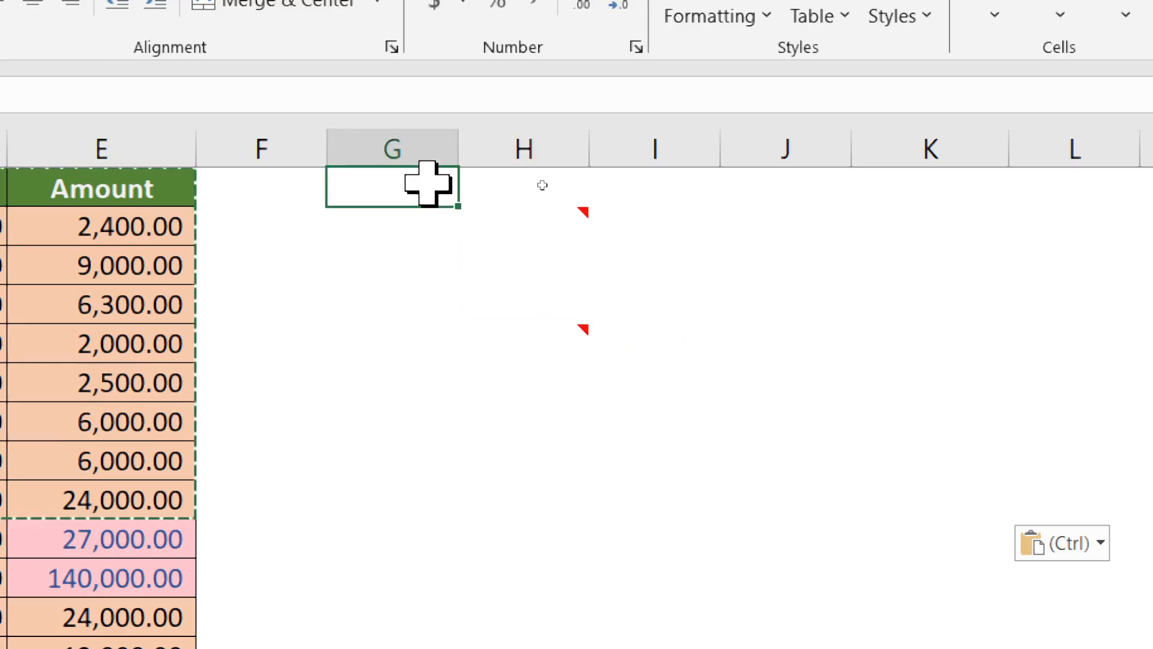
Review the source table by selecting its cells from A1 through E7 for comparison with the pasted comments
key("Left")
key("Left")
key("Left")
key("Left")
key("Left")
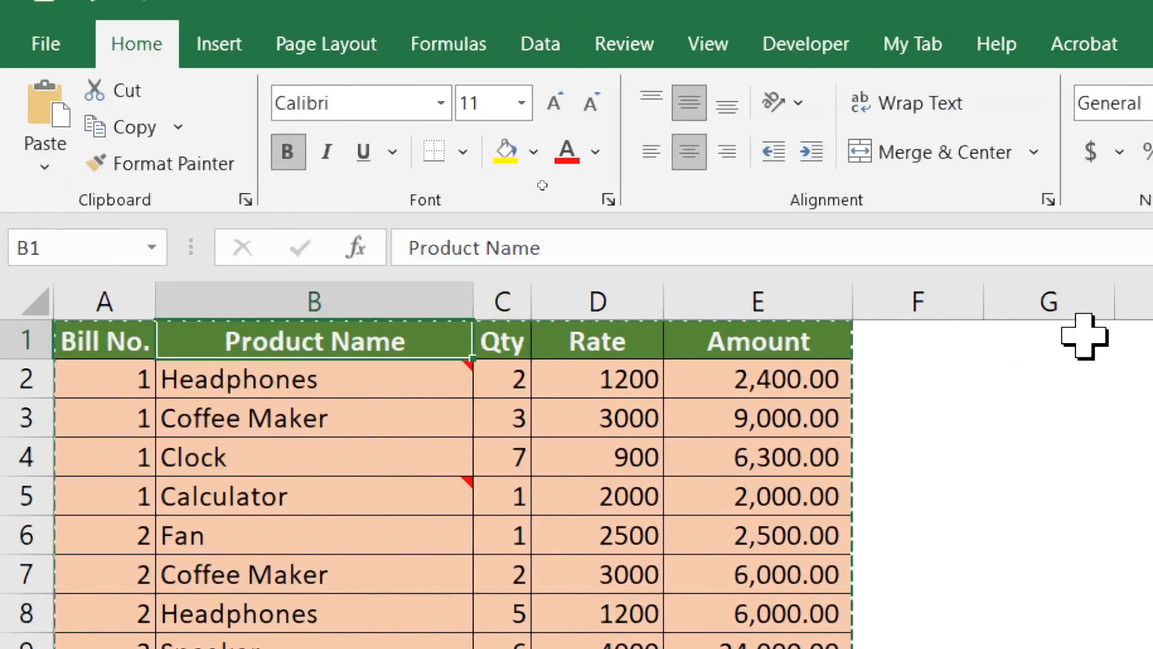
key("Left")
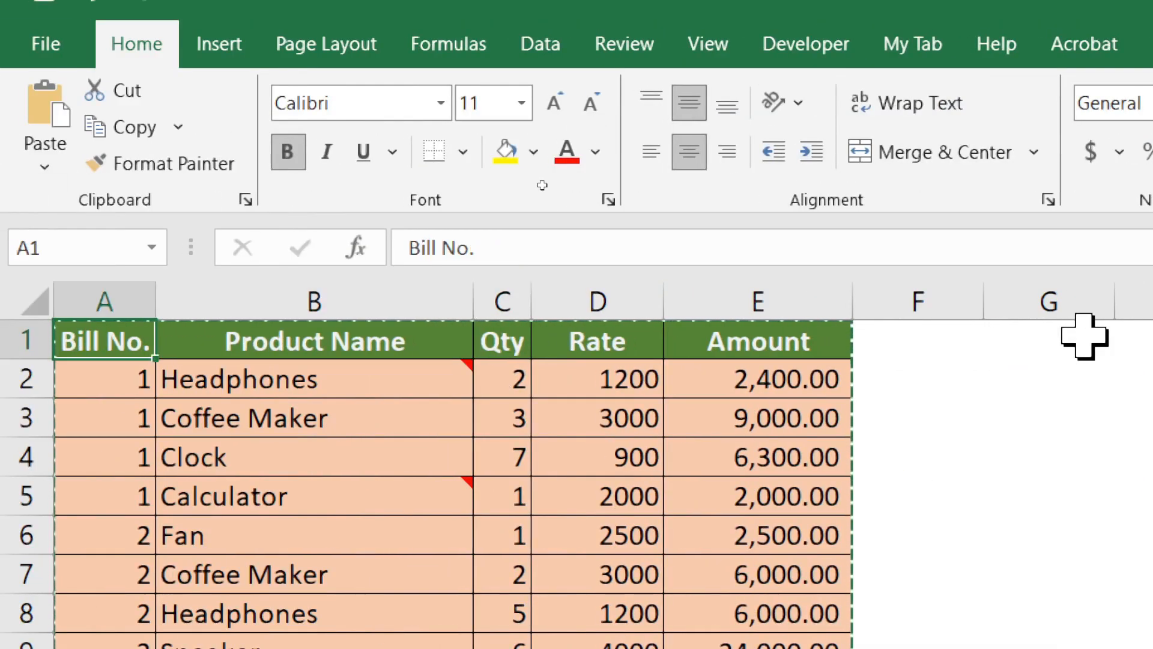
key("shift+Right")
key("shift+Right")
key("shift+Right")
key("shift+Right")
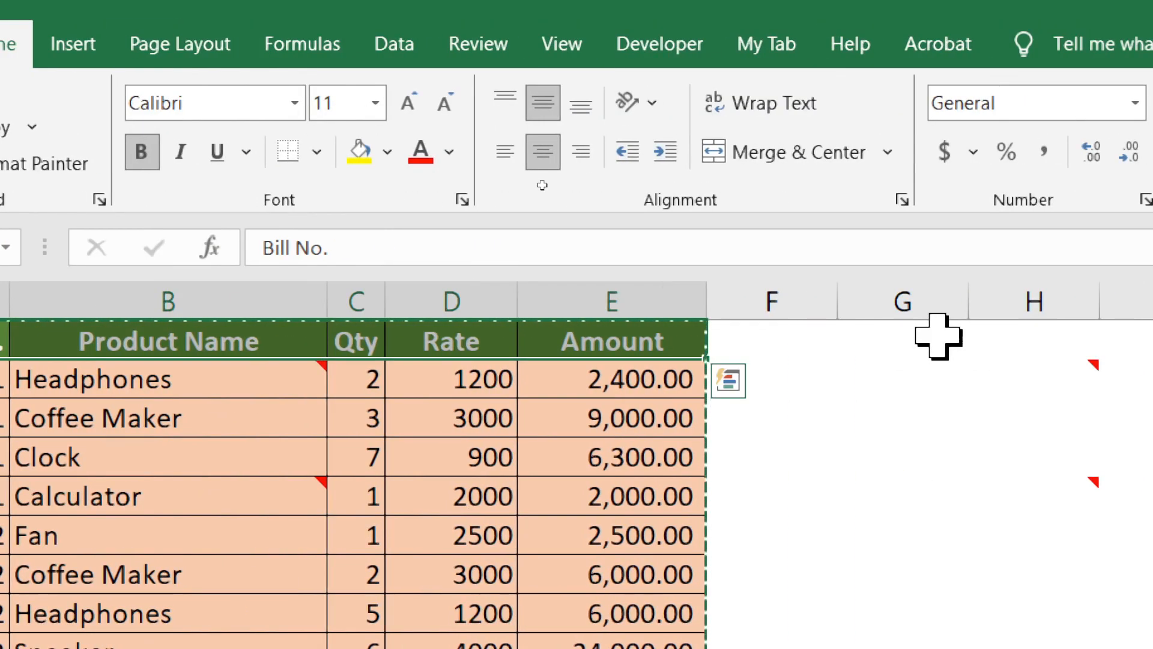
key("shift+Down")
key("shift+Down")
key("shift+Down")
key("shift+Down")
key("shift+Down")
key("shift+Down")
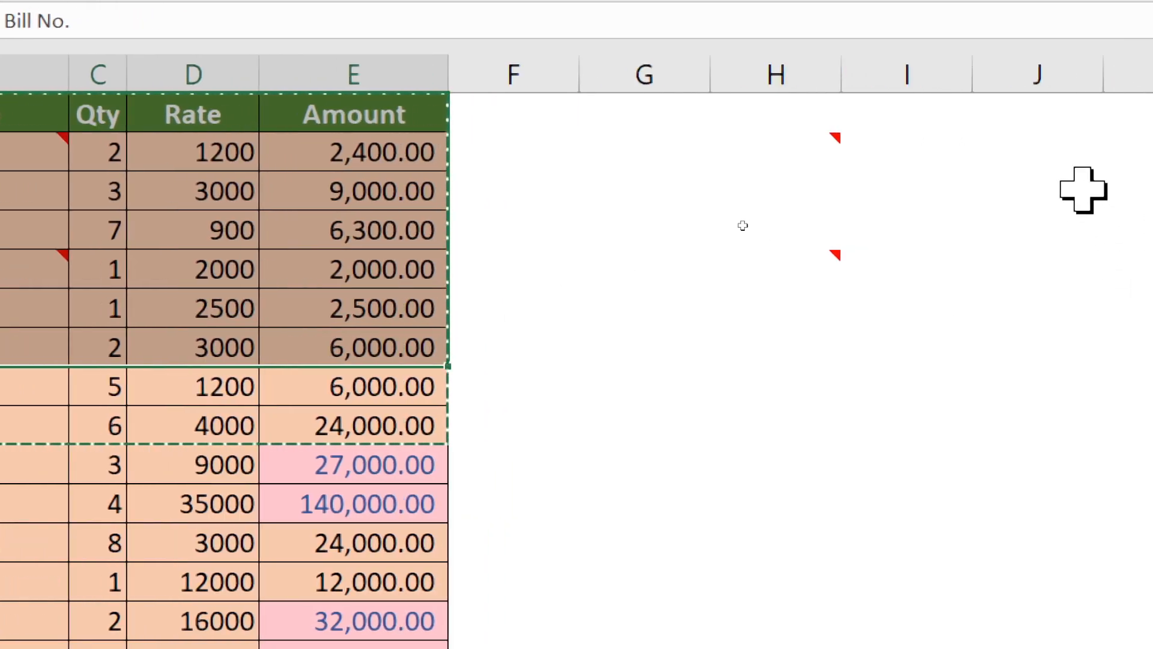
Undo the comments paste and paste only the validation of the copied range A1:E9 at G1 using Paste Special
left_click(644, 117)
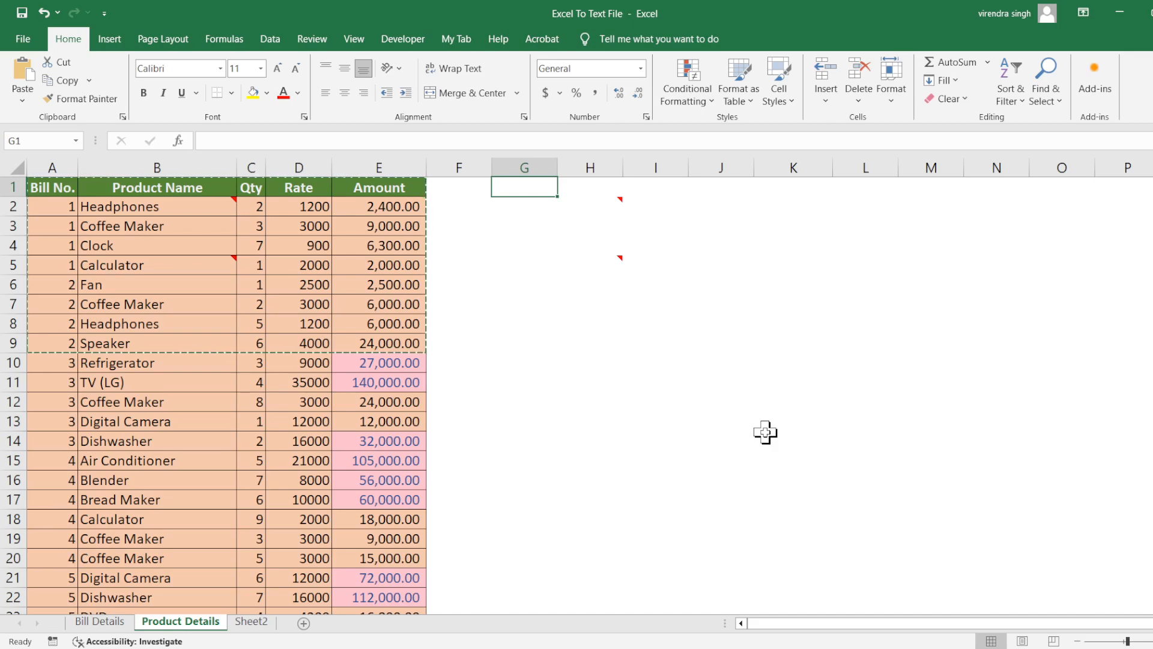
key("ctrl+z")
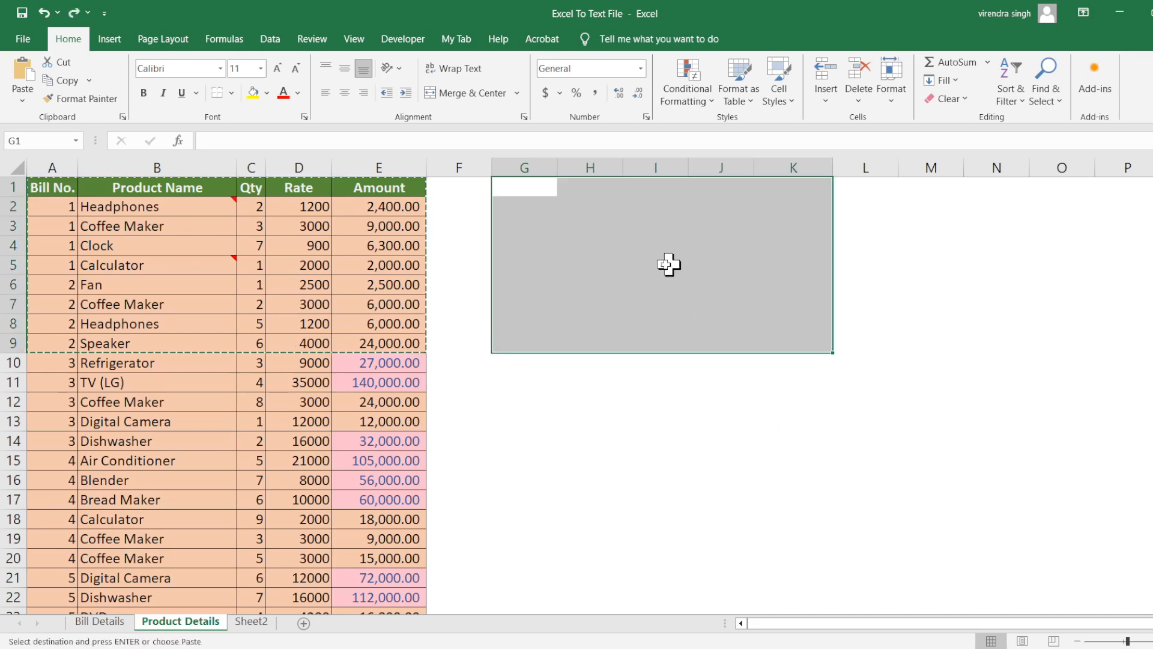
left_click(537, 193)
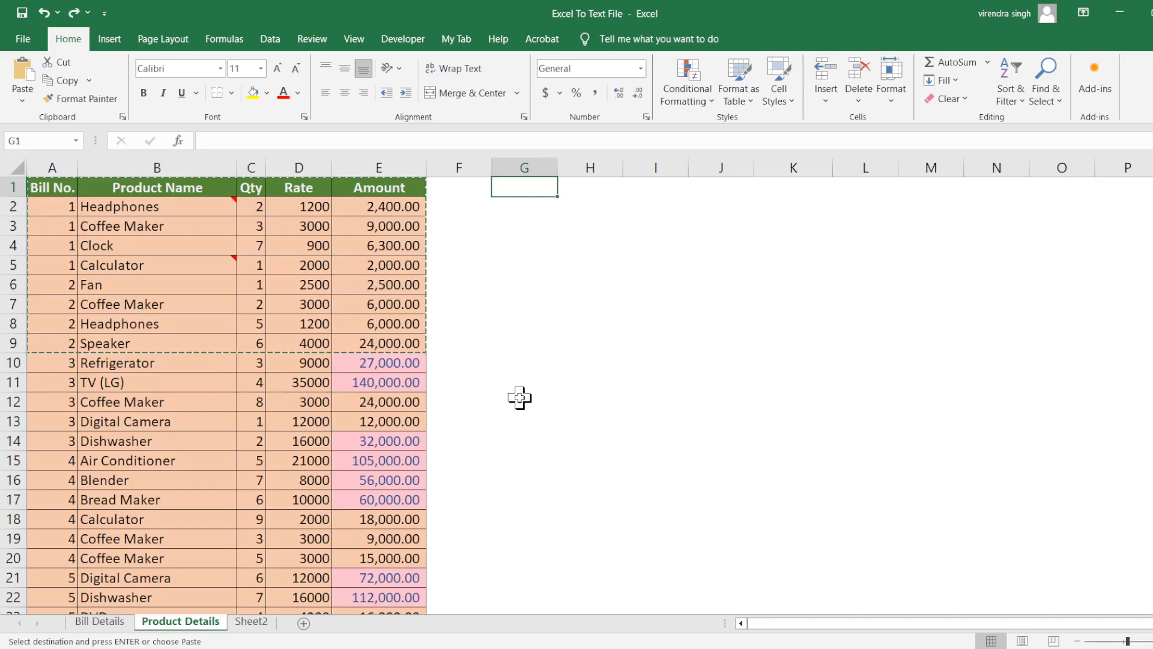
key("ctrl+alt+v")
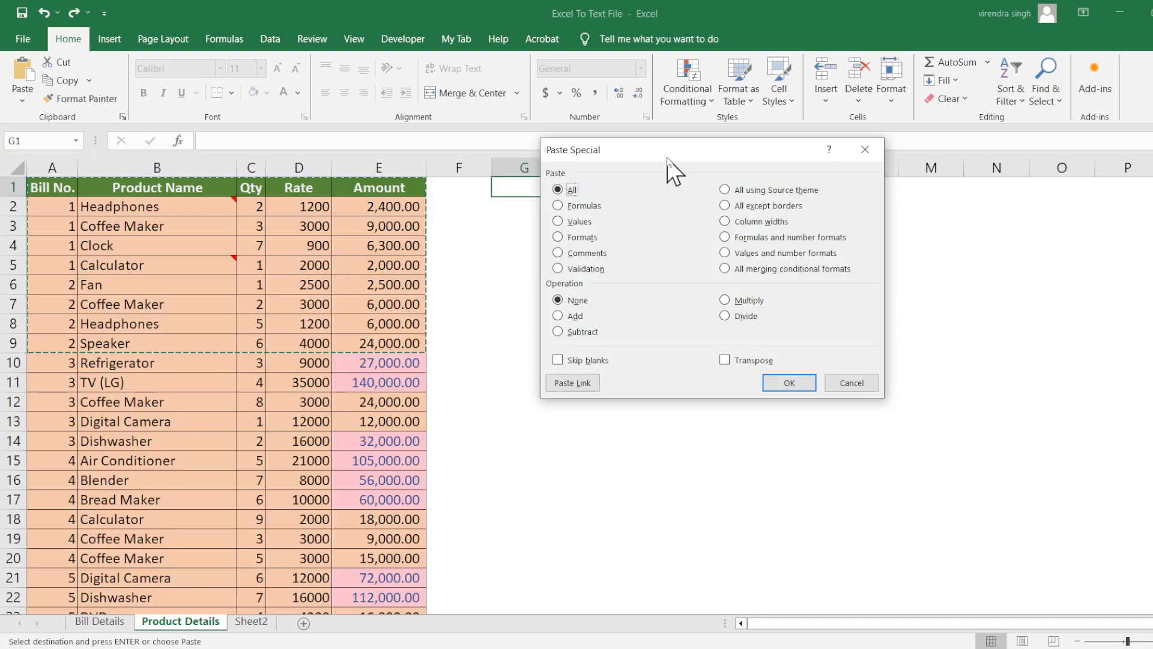
left_click_drag(668, 160, 634, 299)
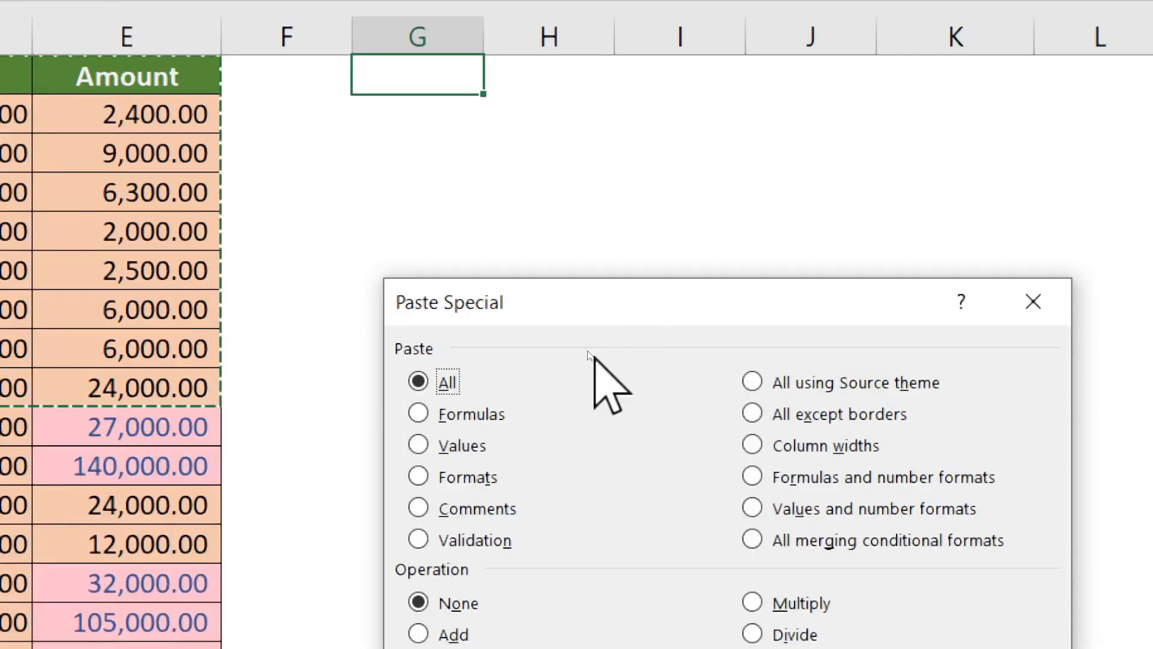
left_click(455, 539)
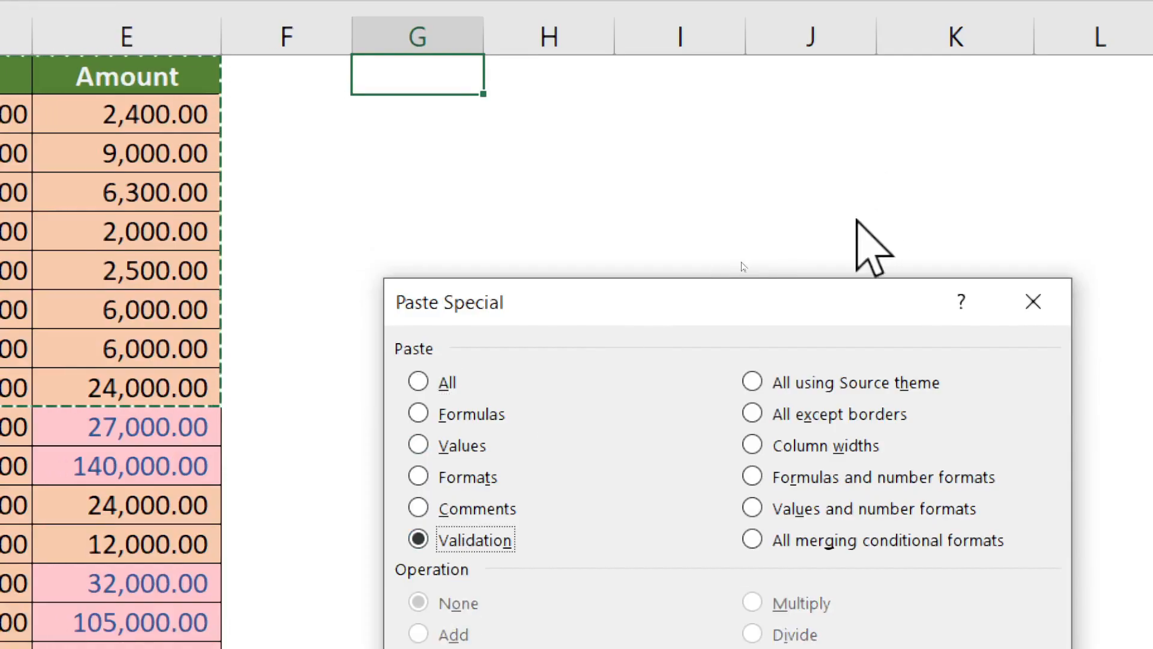
key("Return")
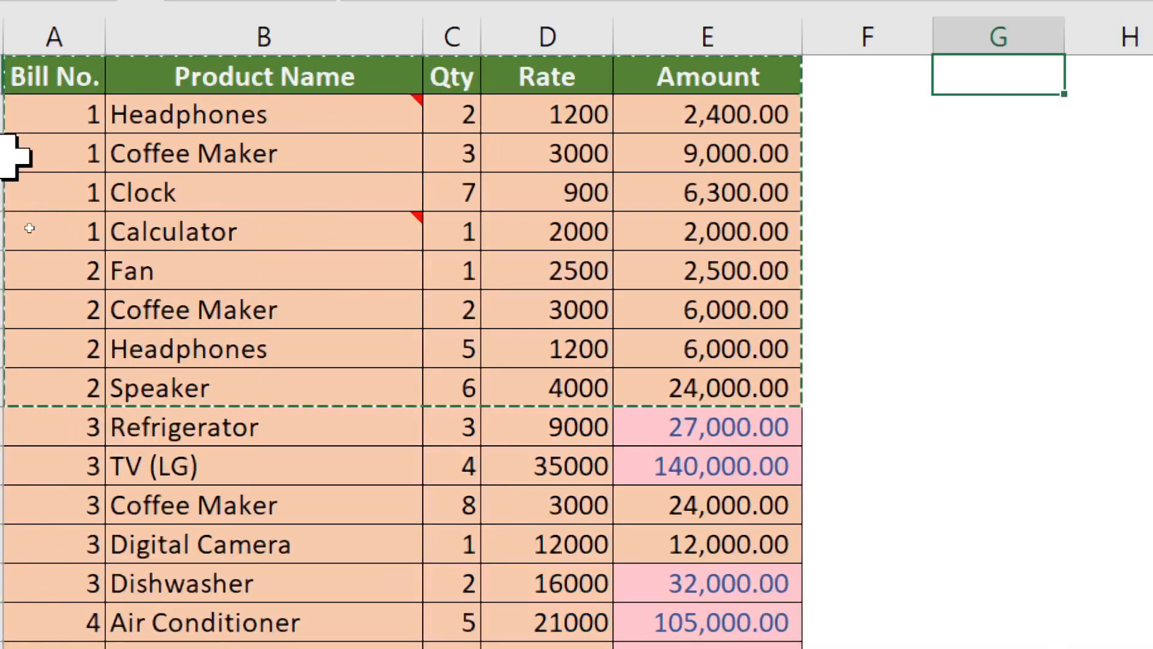
Examine the comments on Product Name cells B2 and B5 and the validation lists of cells B2 and B11
left_click(264, 244)
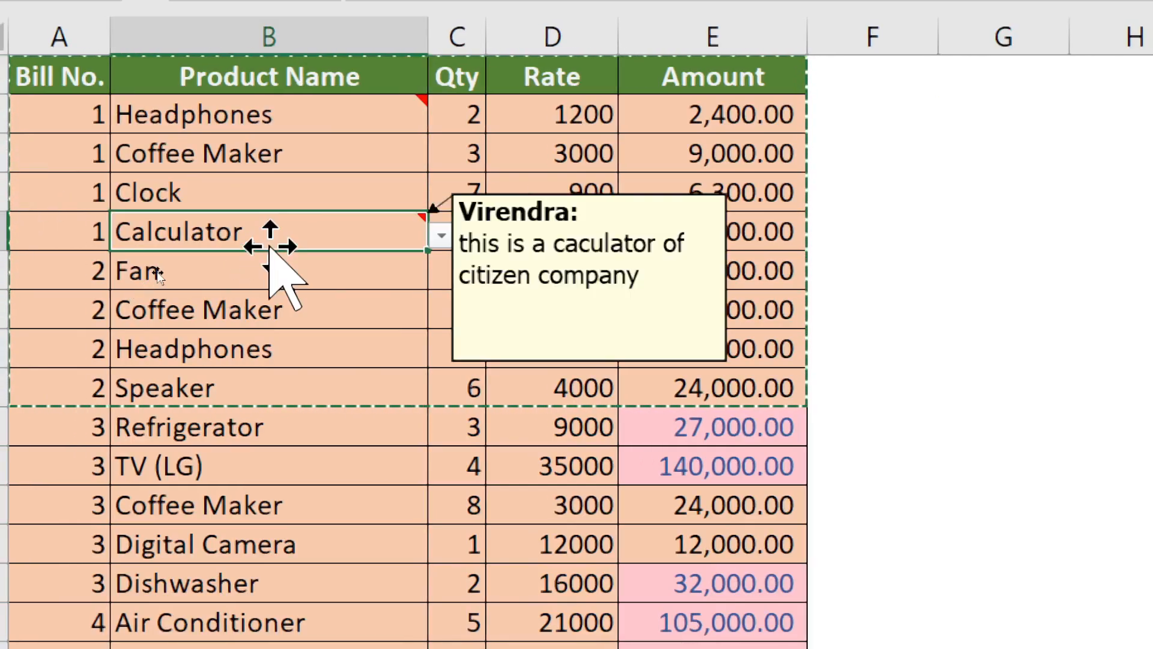
left_click(319, 115)
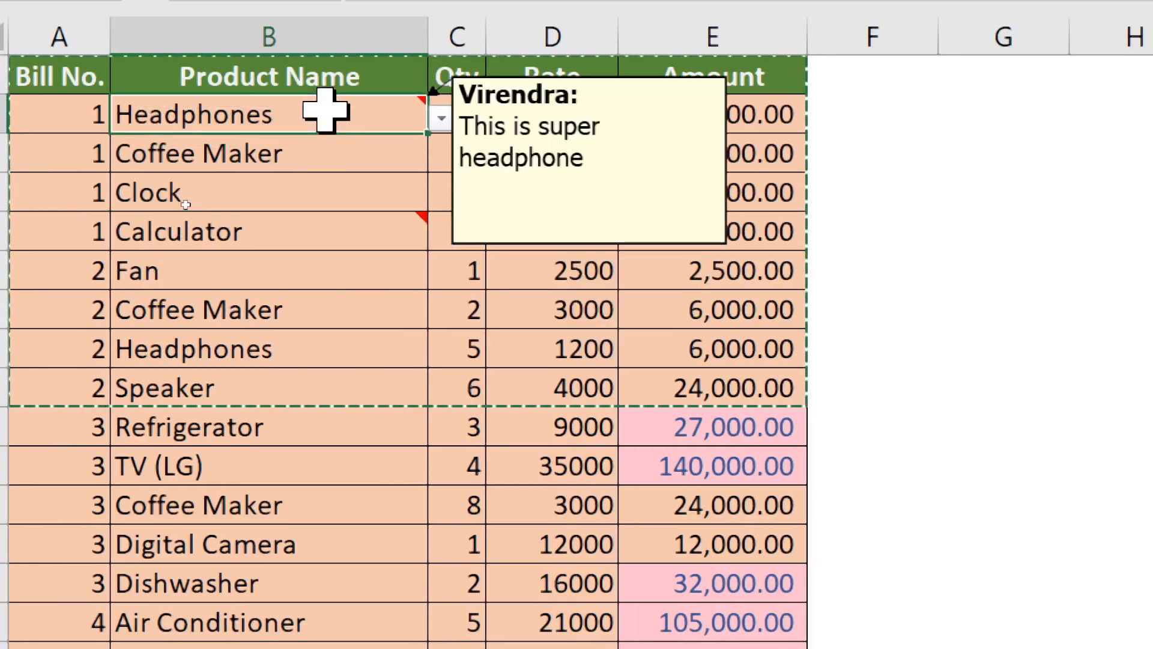
left_click(442, 118)
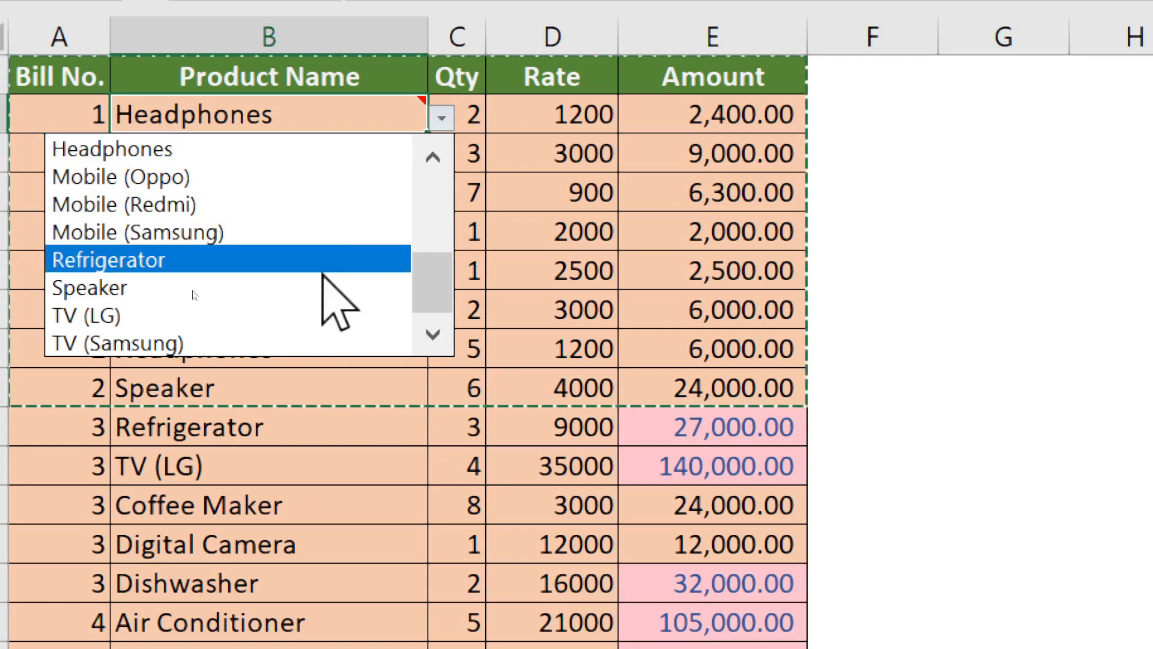
mouse_move(424, 265)
left_mouse_down()
mouse_move(422, 155)
mouse_move(427, 281)
left_mouse_up()
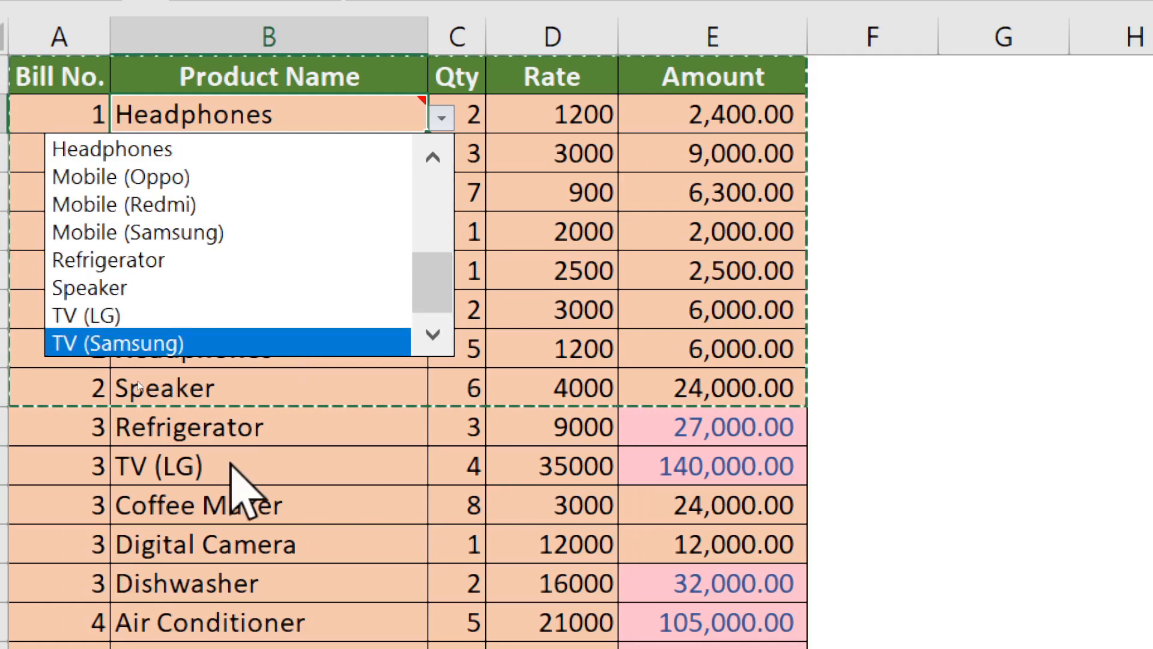
left_click(231, 463)
left_click(231, 464)
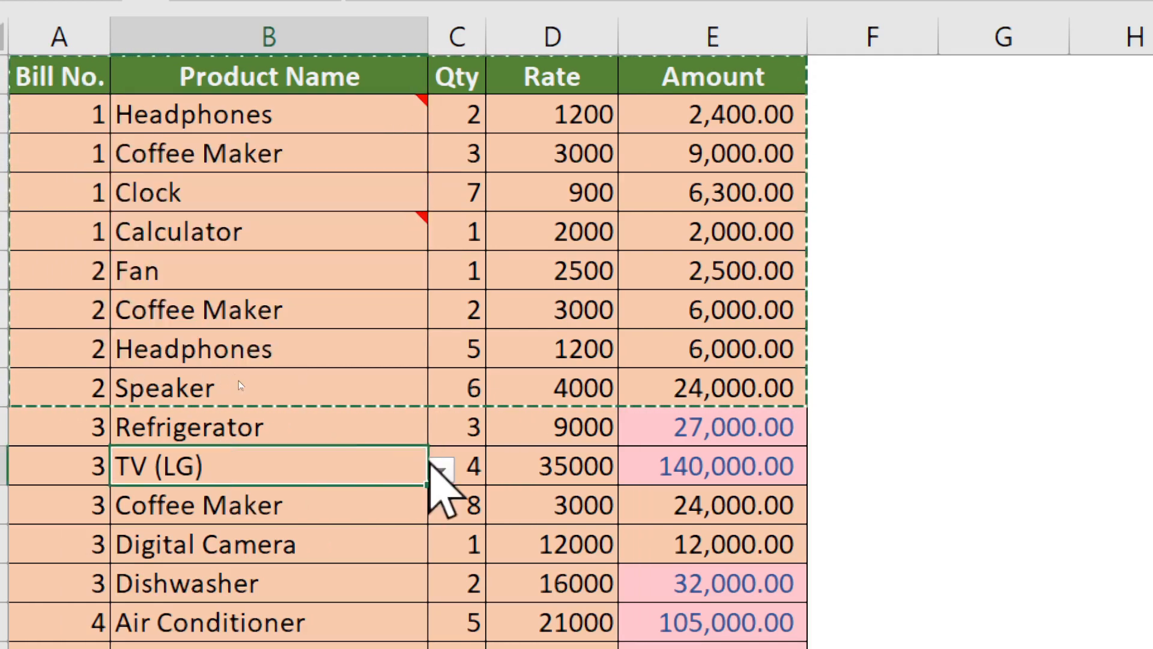
left_click(442, 468)
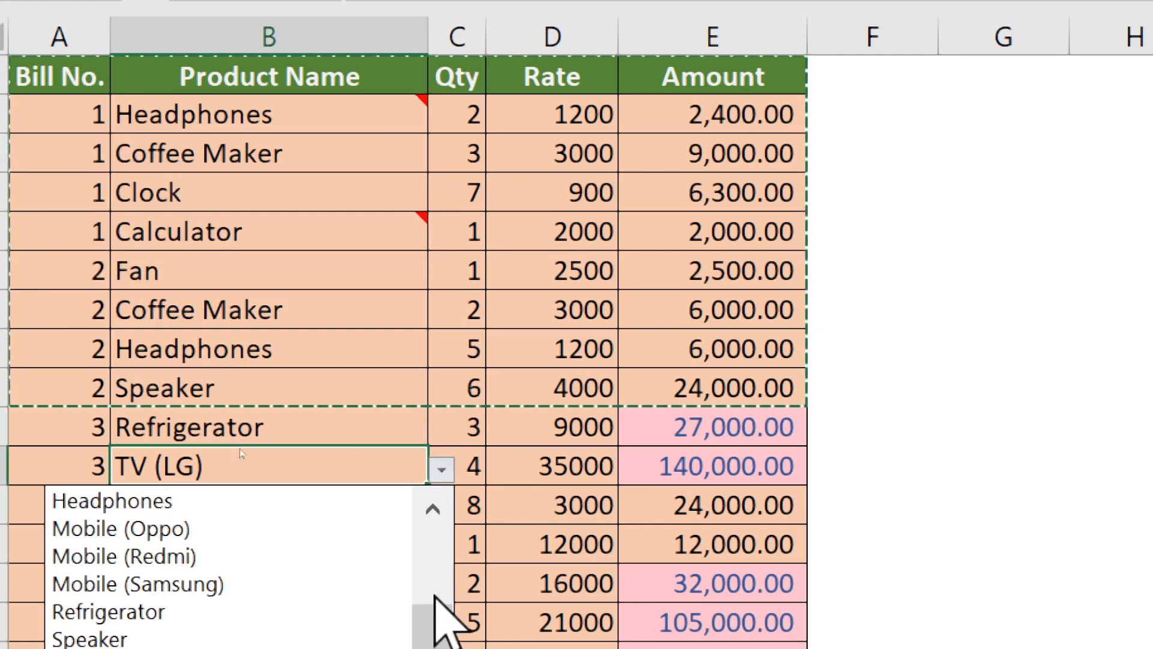
left_click_drag(431, 630, 428, 506)
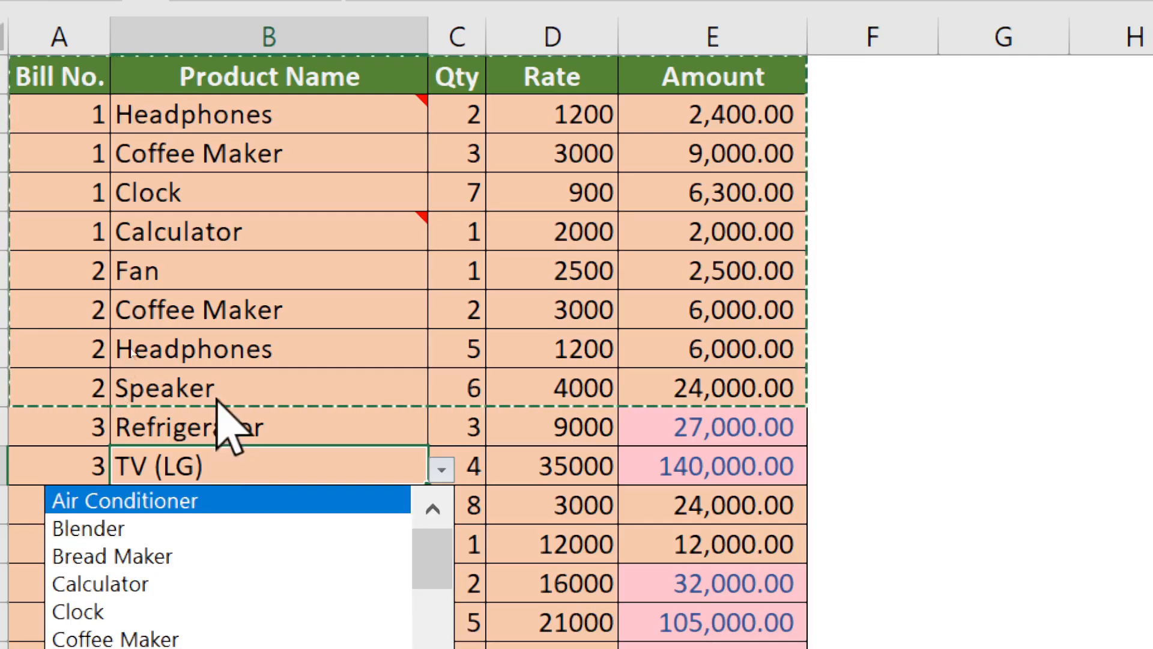
key("Escape")
left_click(306, 227)
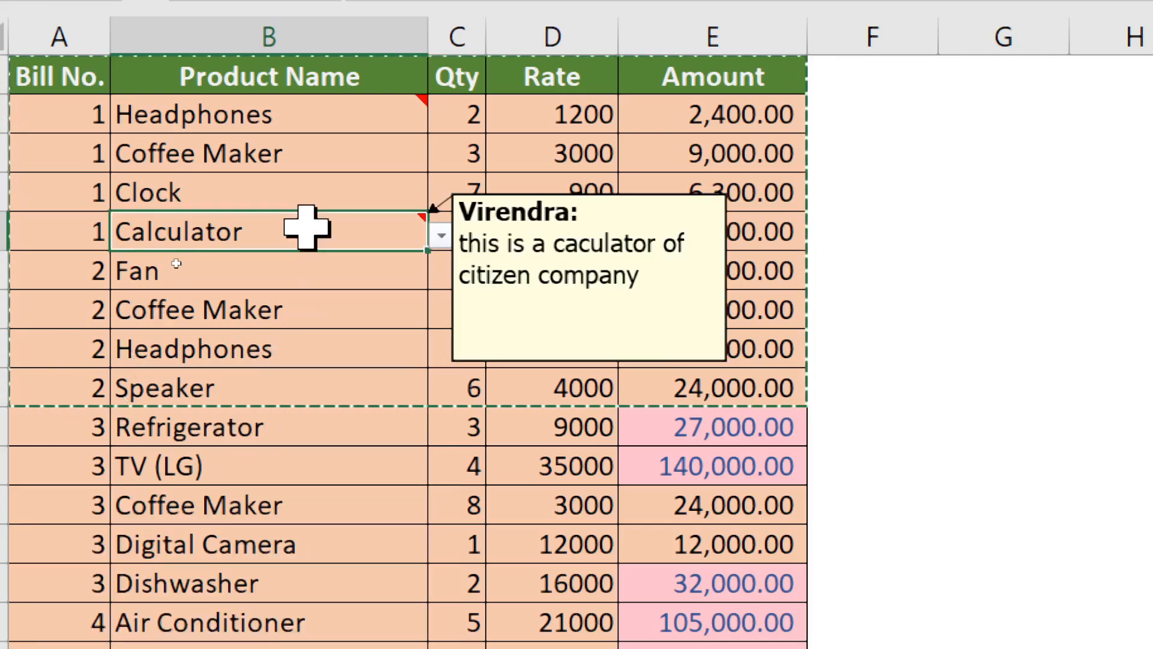
left_click(373, 122)
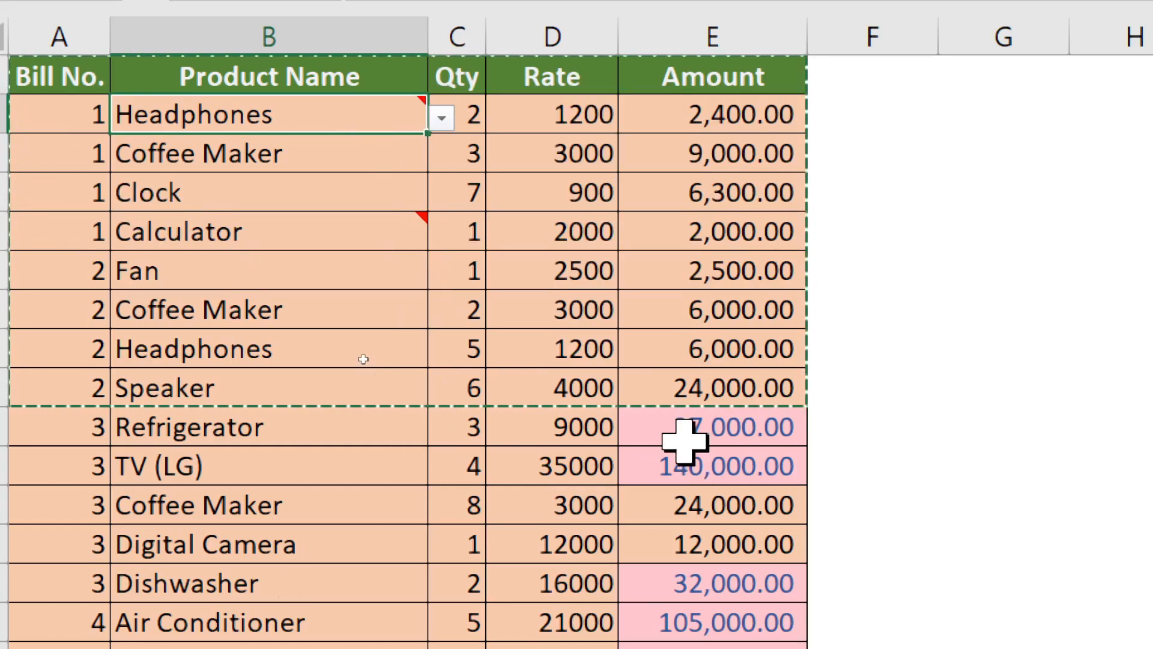
Paste only the validation of the copied range A1:E9 at G1 using Paste Special
left_click(985, 78)
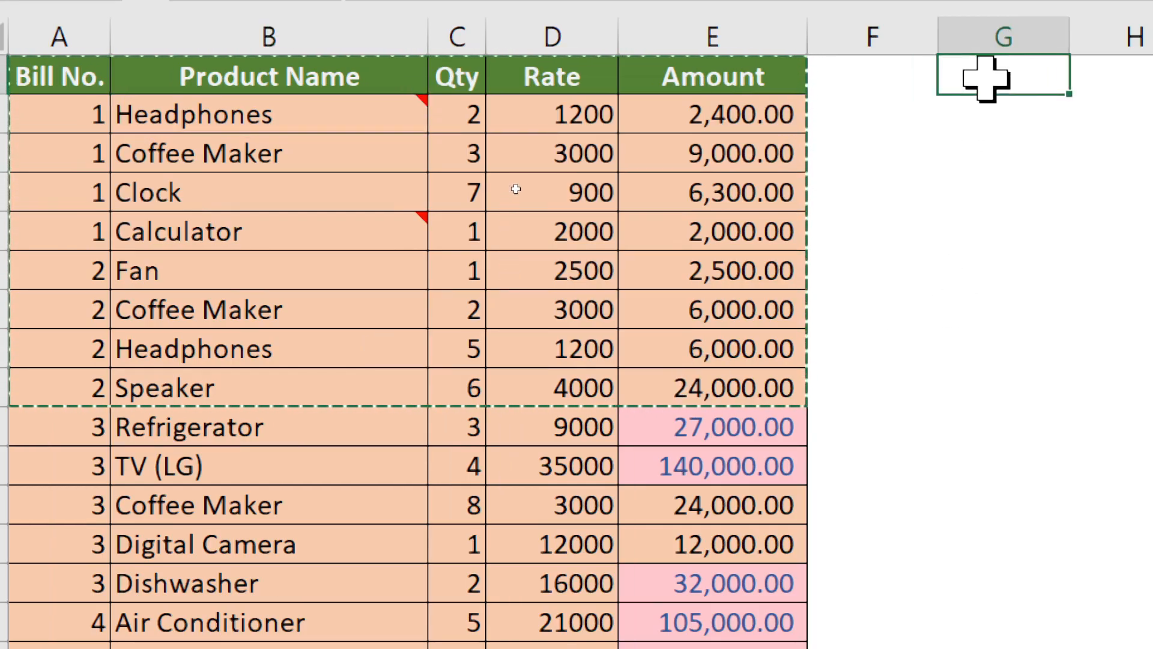
key("ctrl+alt+v")
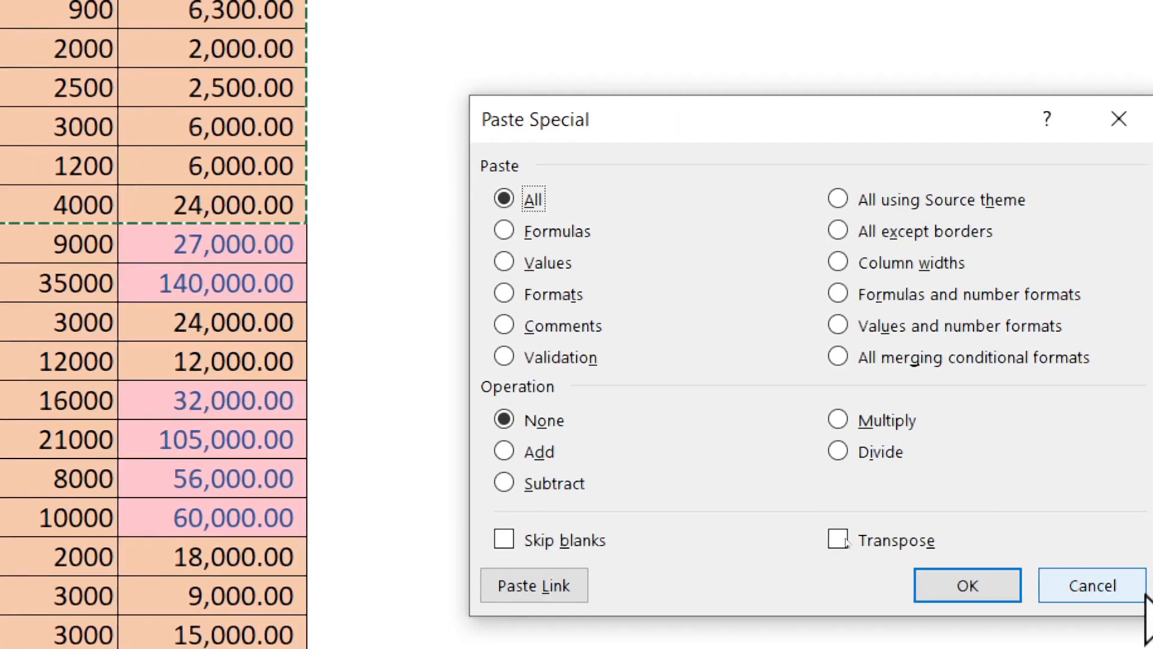
left_click(550, 356)
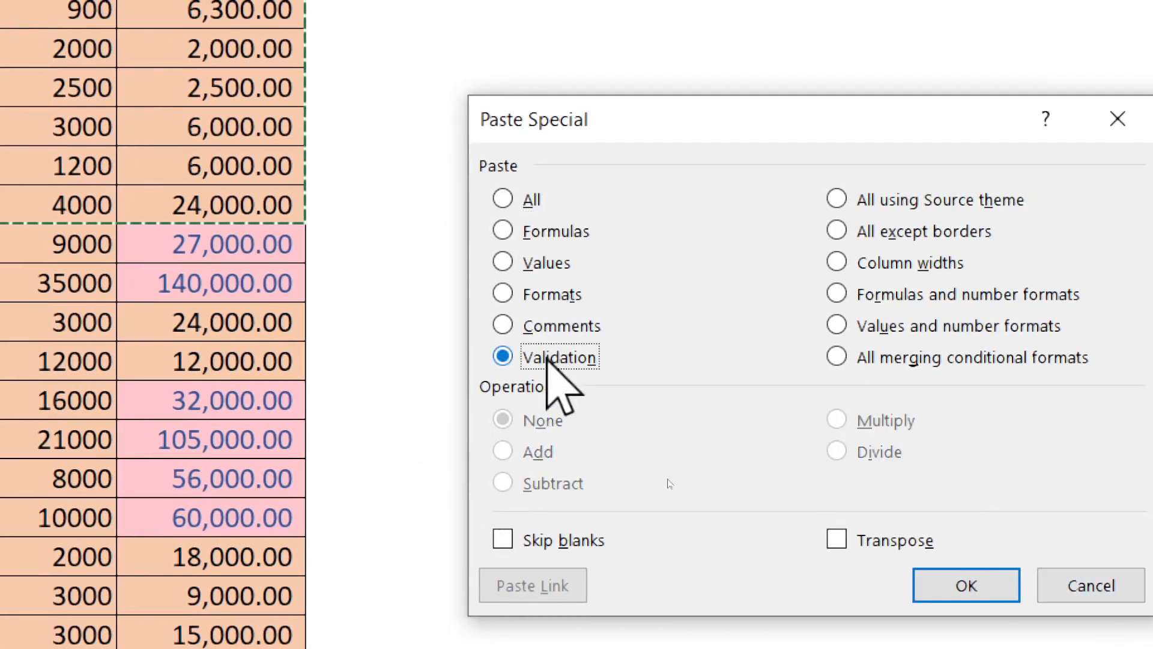
left_click(976, 598)
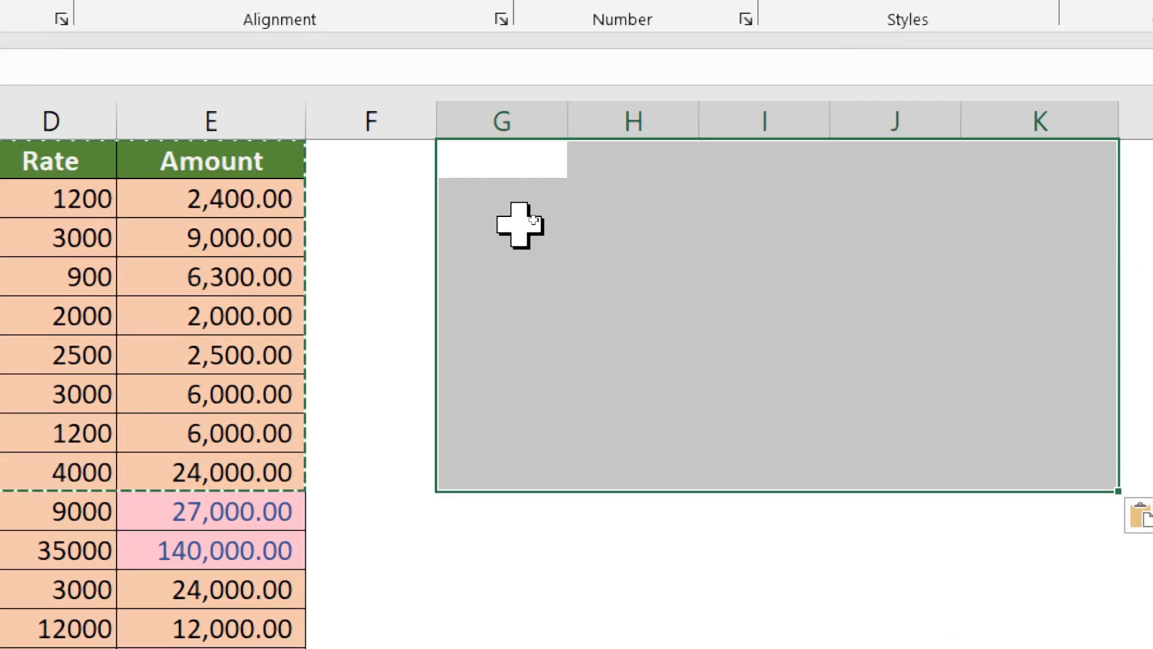
Test the pasted validation lists by choosing Bread Maker in H4 and Coffee Maker in H6
left_click(626, 165)
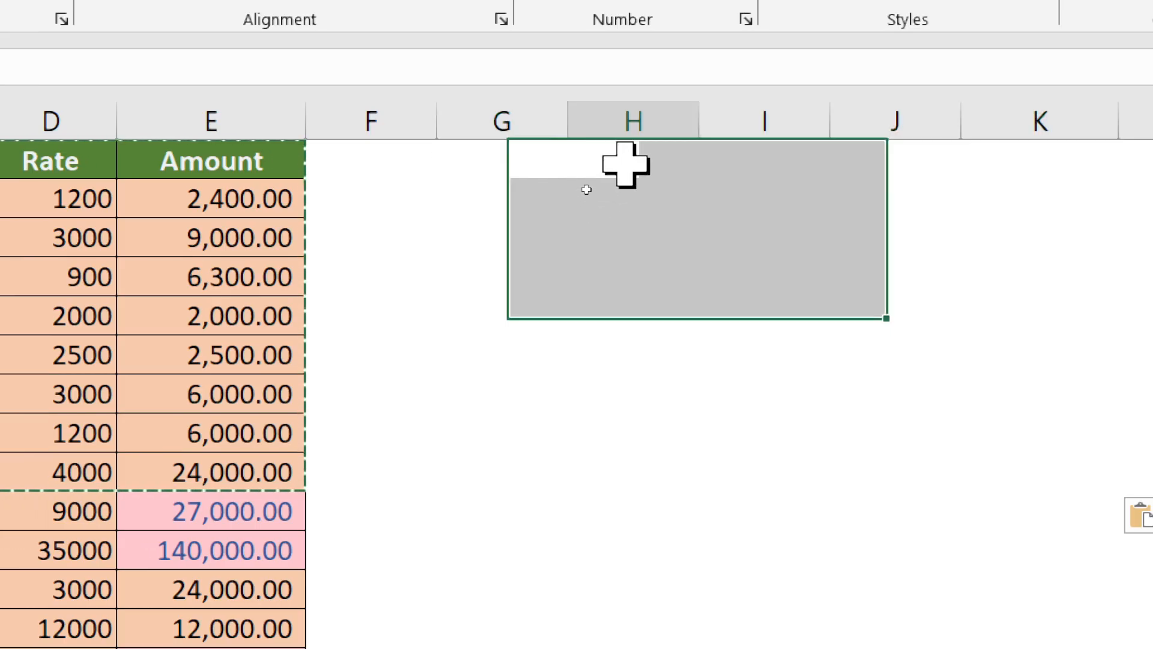
left_click(660, 224)
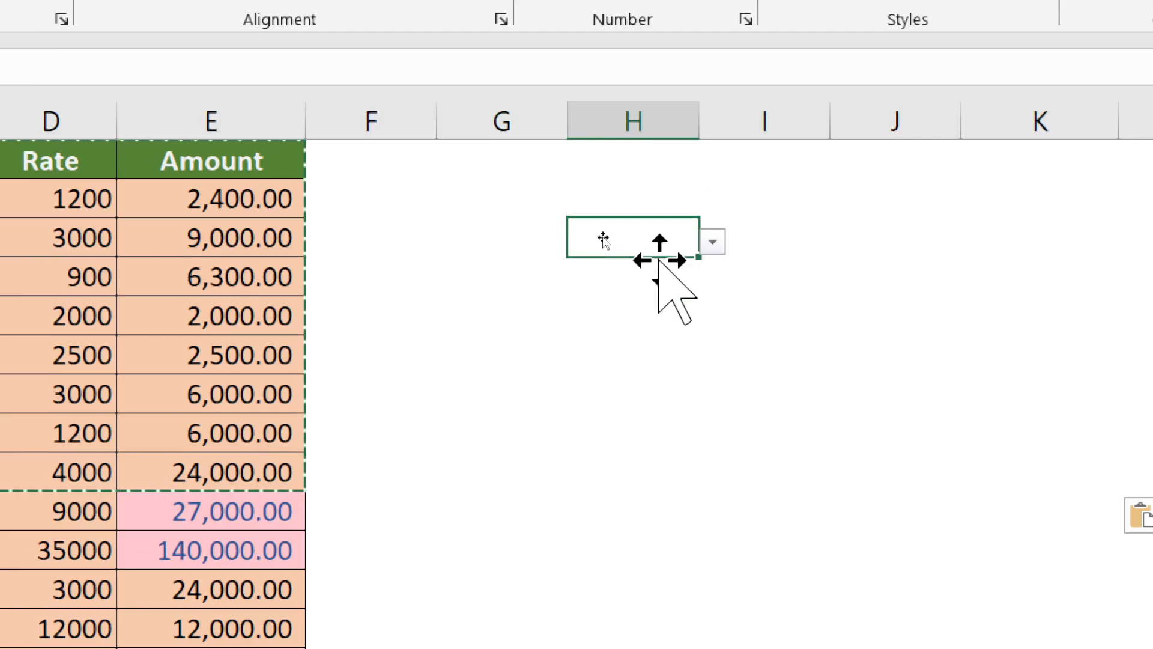
key("Down")
key("Down")
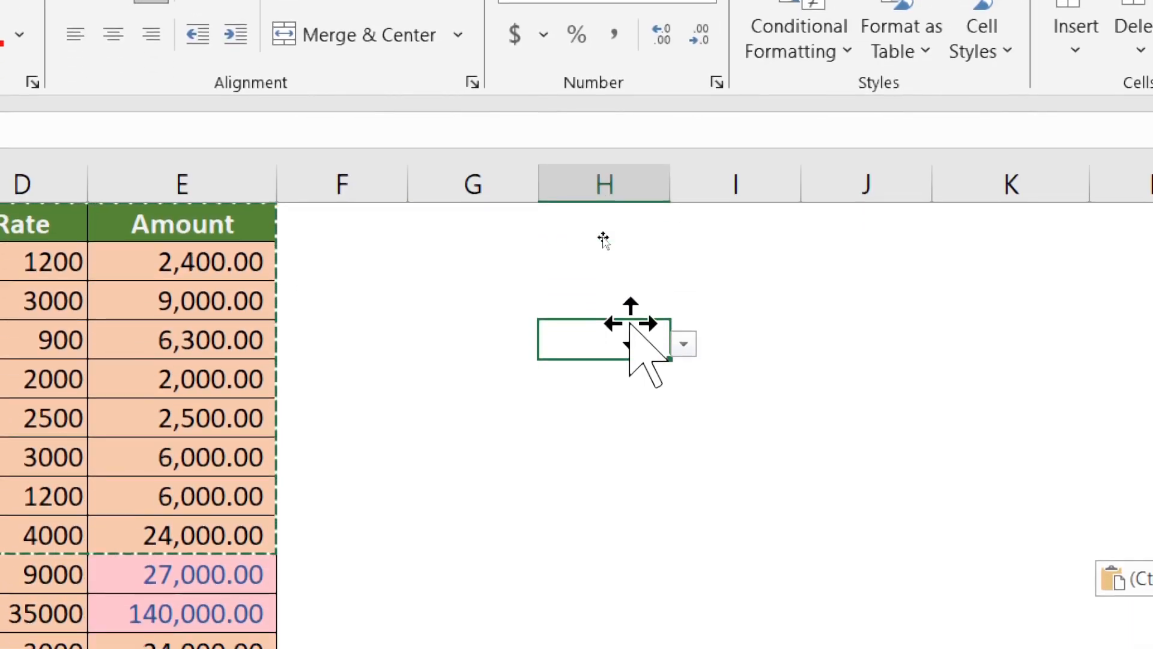
left_click(684, 343)
left_click(564, 429)
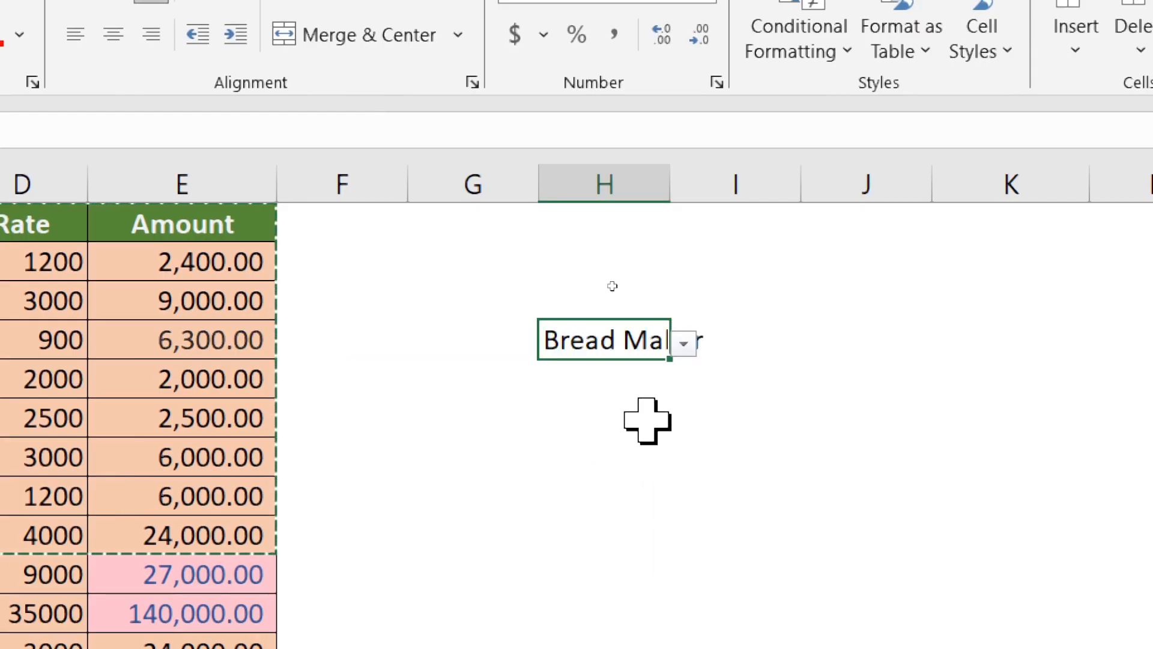
key("Down")
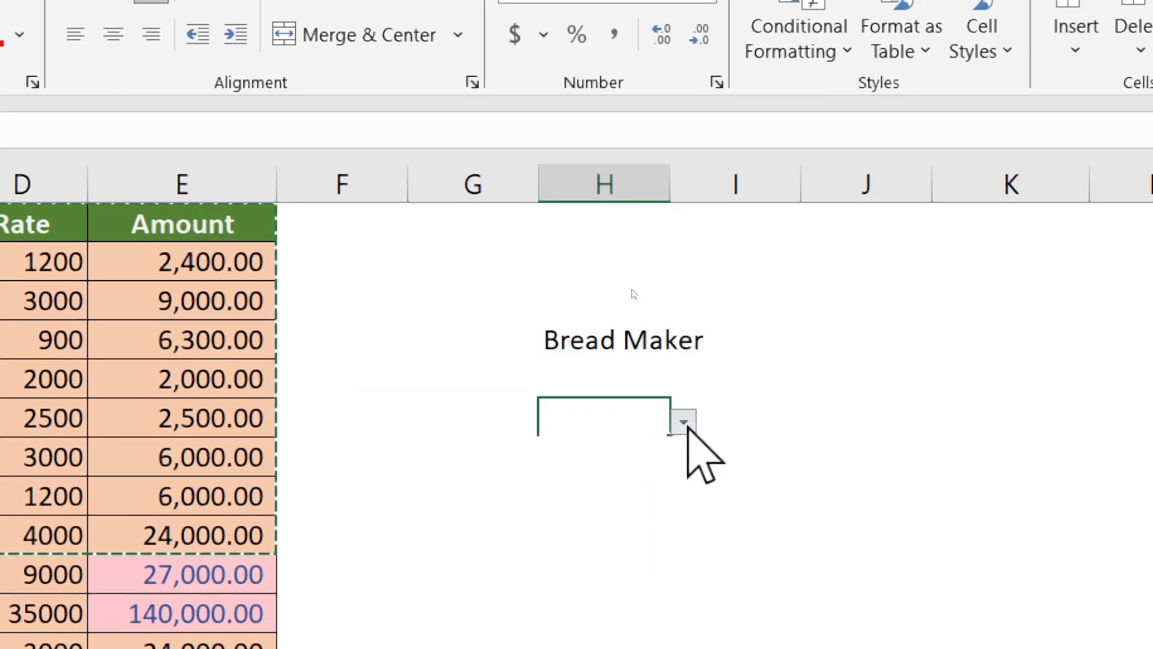
left_click(684, 423)
left_click(463, 589)
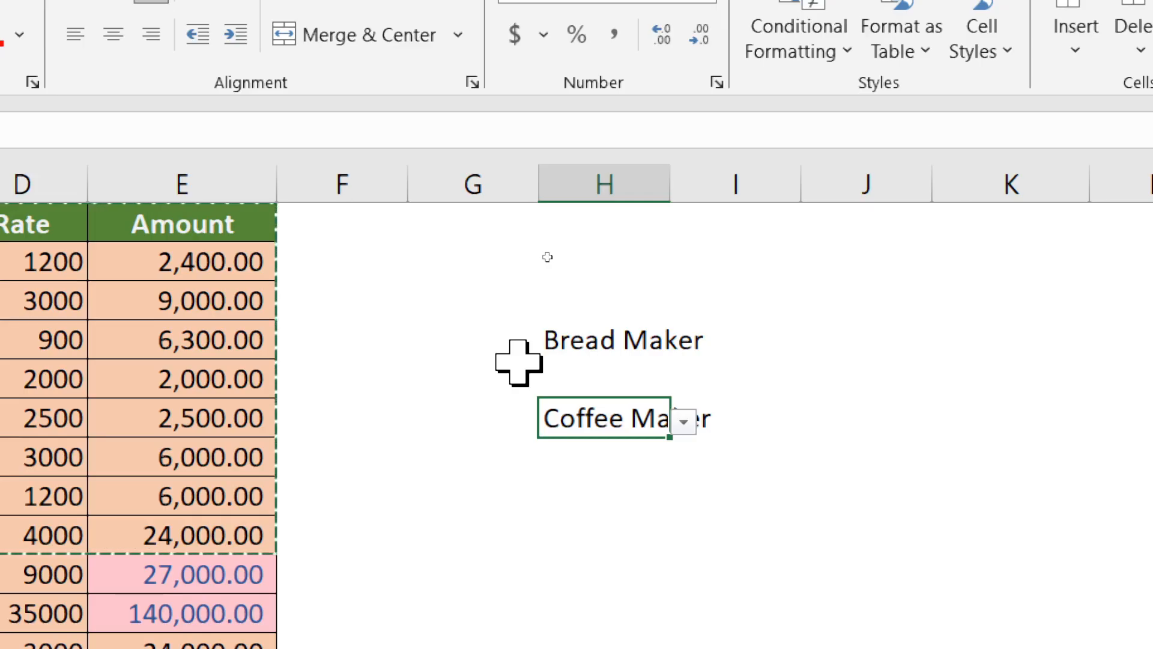
Clear the Coffee Maker entry in H6 and undo the test changes in column H
key("Delete")
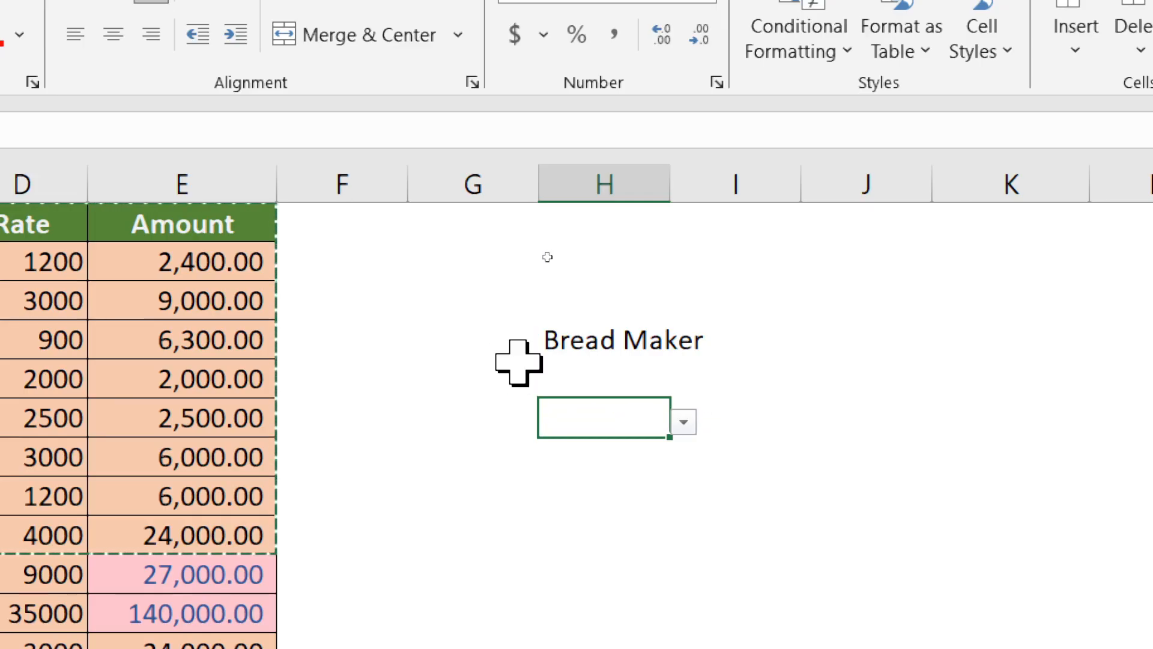
key("ctrl+z")
key("ctrl+z")
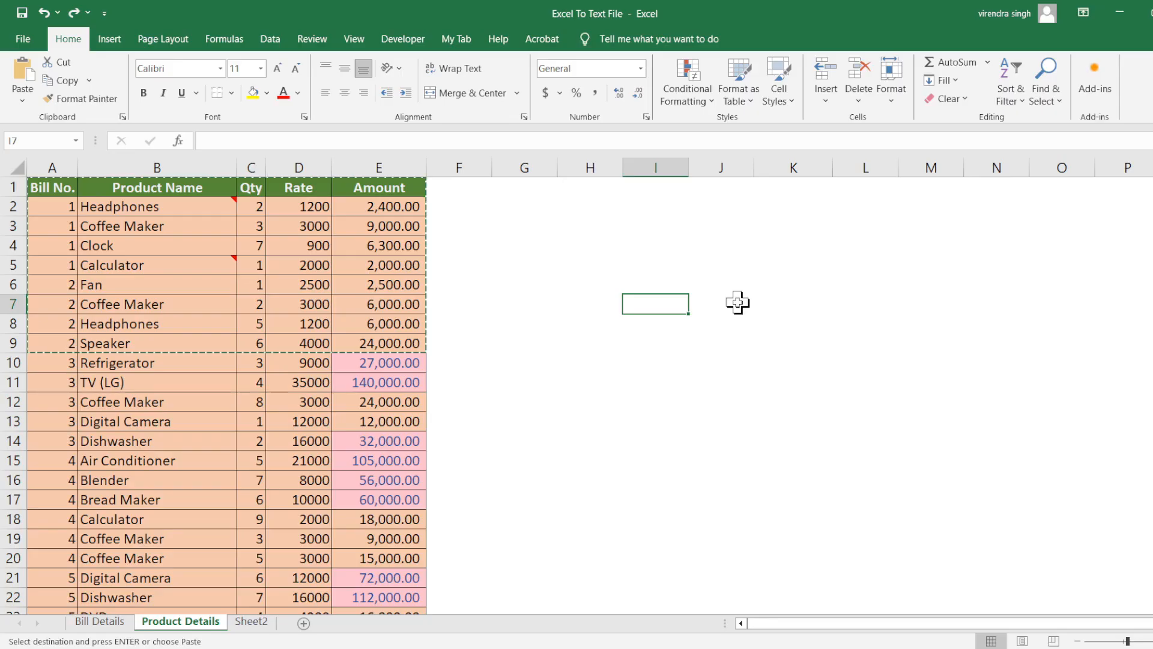
key("ctrl+alt+v")
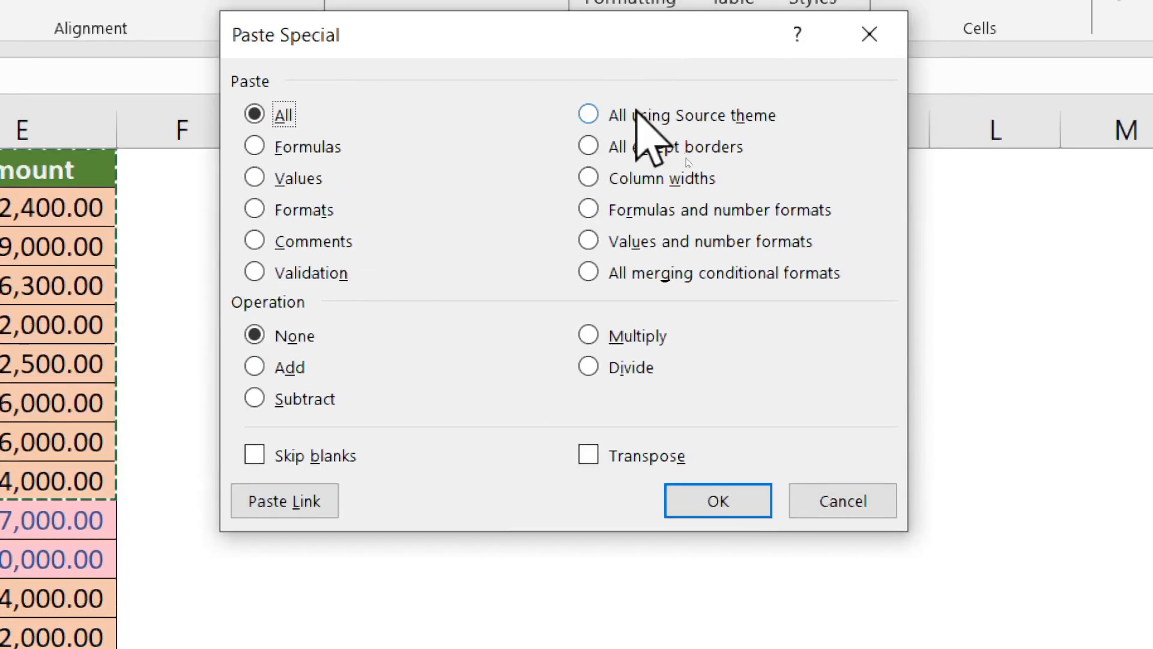
left_click(636, 114)
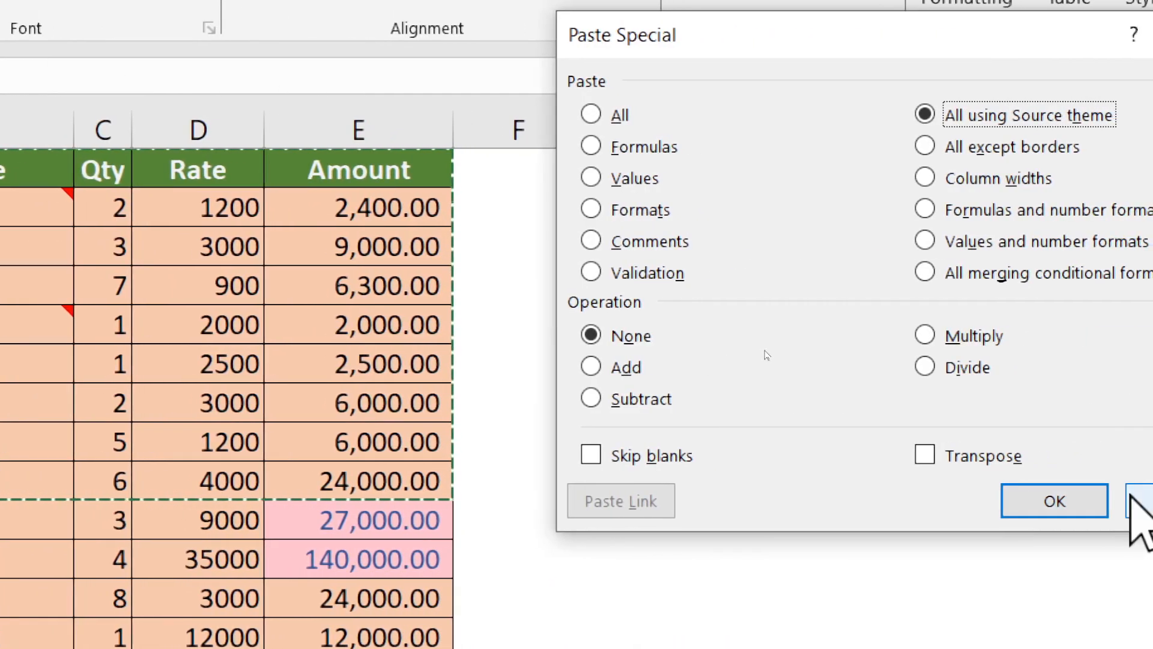
left_click(1143, 498)
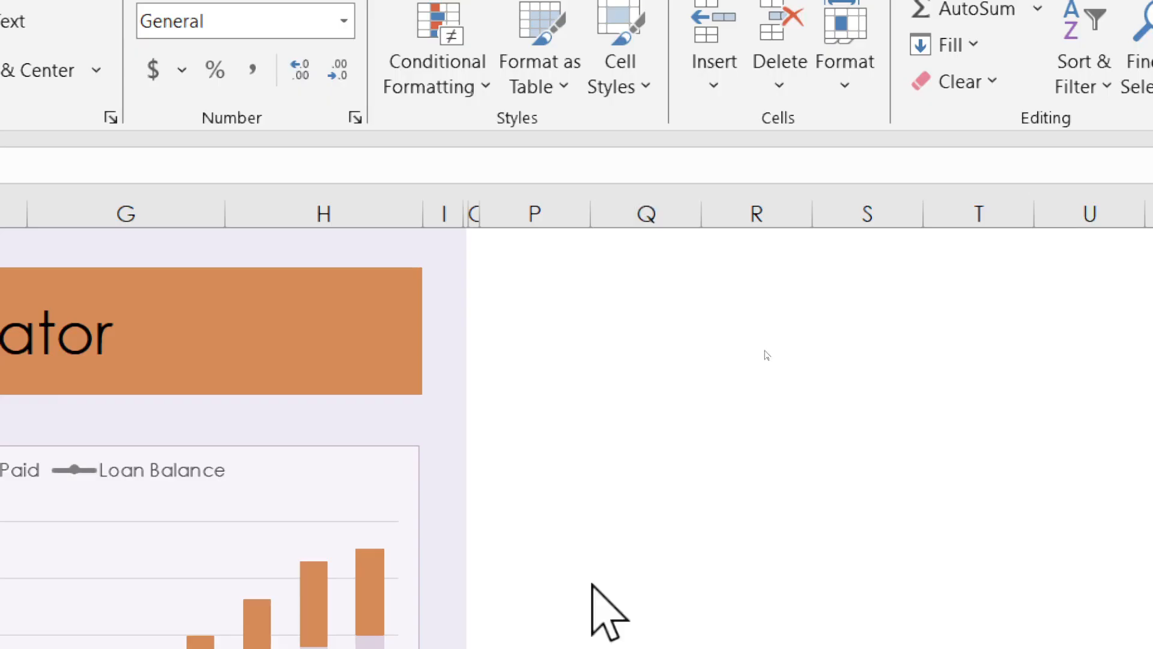
Switch to the Loan calculator1 workbook and select the empty cell Q5 beside the chart
key("super")
key("super")
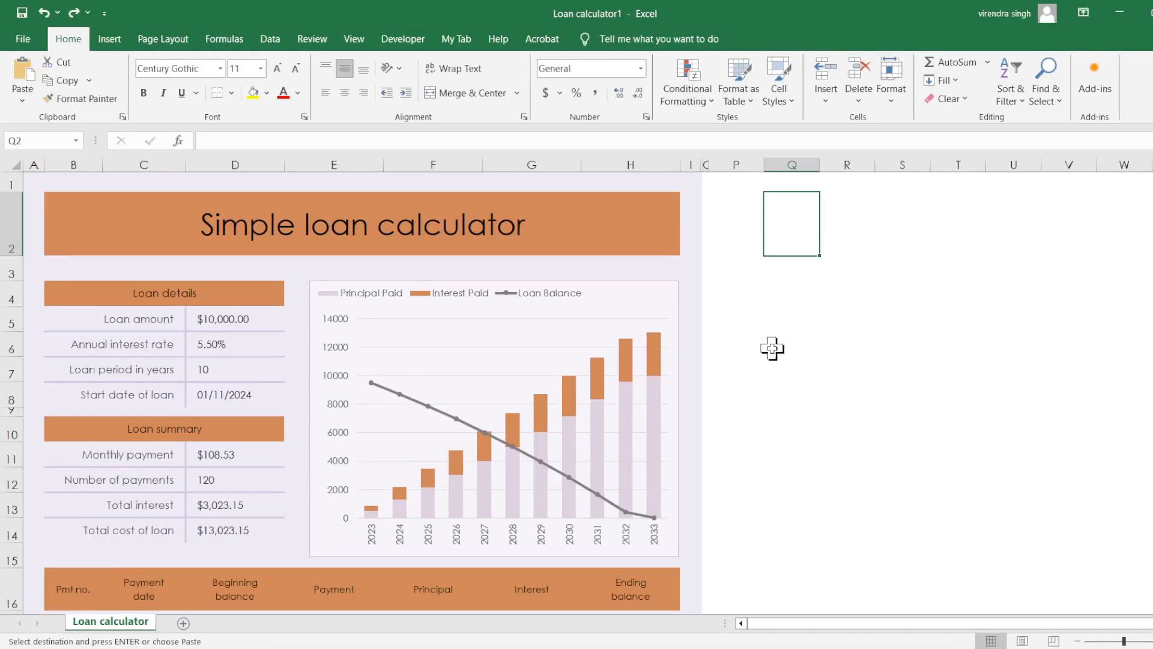
left_click(809, 321)
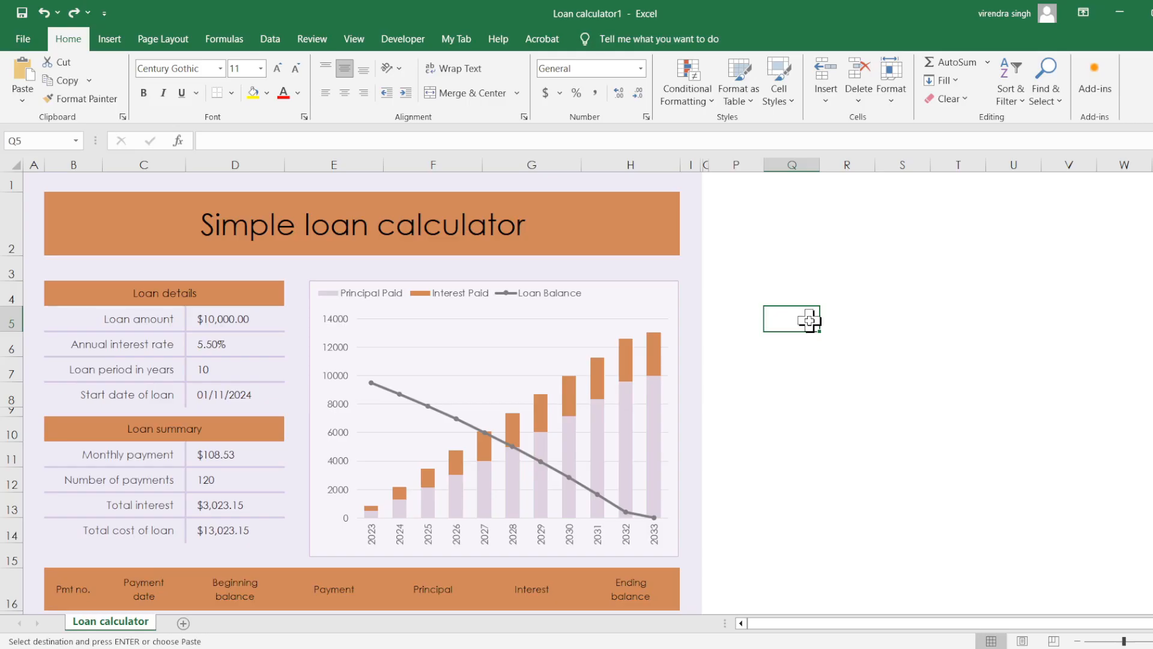
key("alt+Tab")
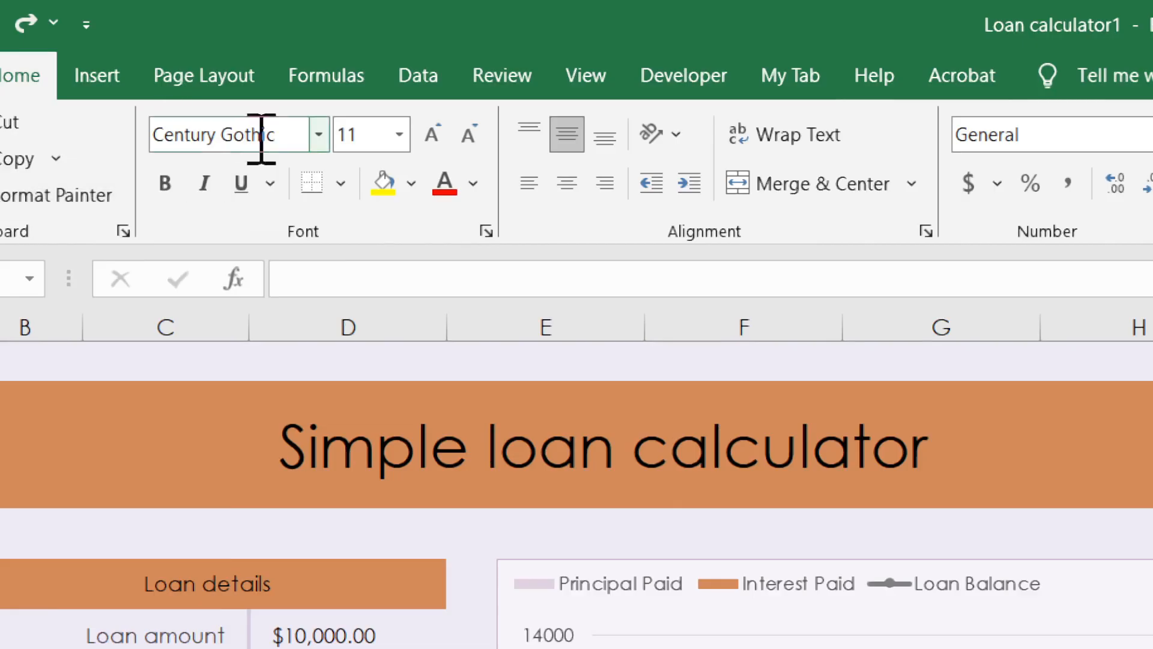
Check which font the empty cell Q5 uses in the loan calculator sheet
double_click(261, 132)
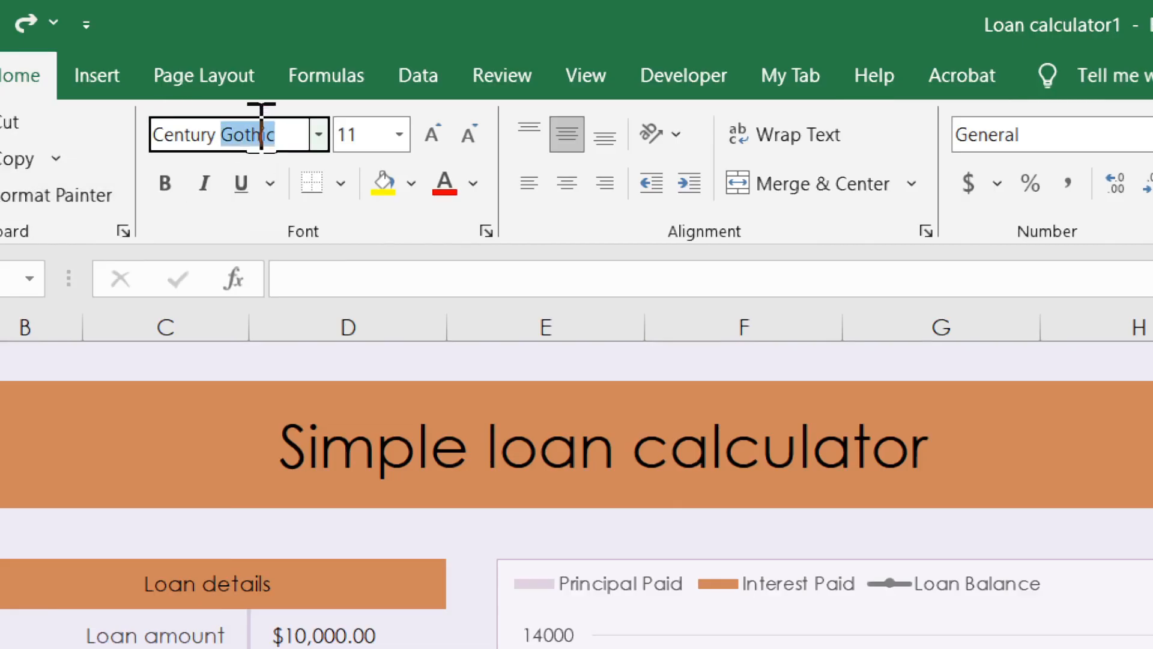
double_click(184, 135)
left_click(254, 143)
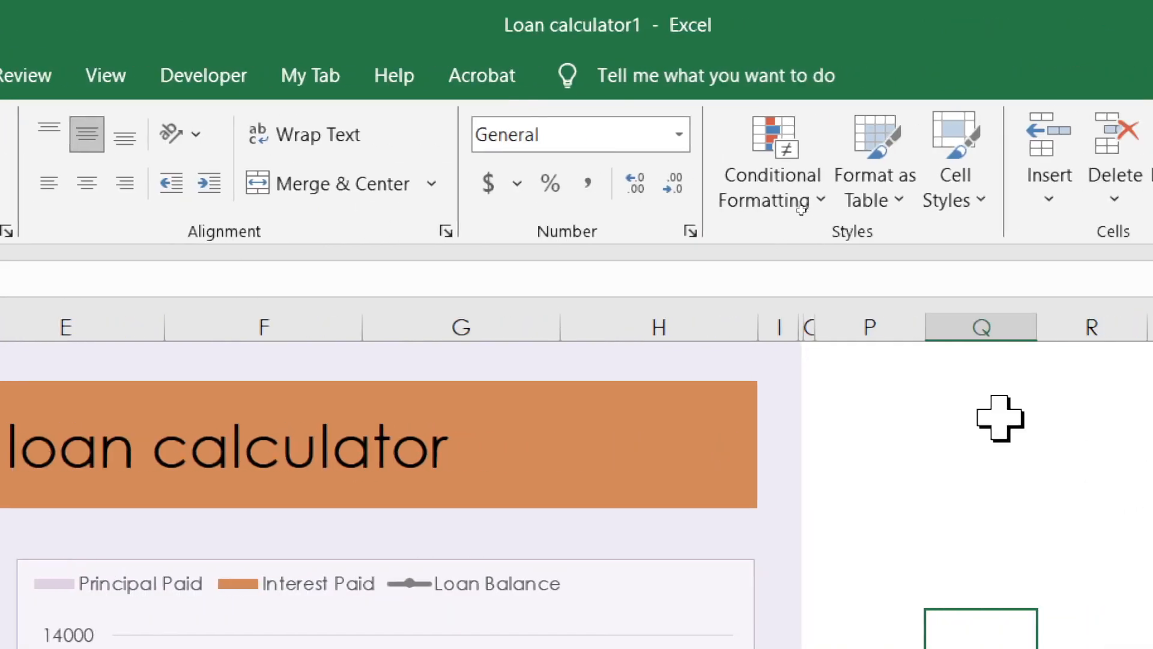
Paste the copied product range normally at Q2 and inspect the font of the pasted Clock cell
left_click(1000, 419)
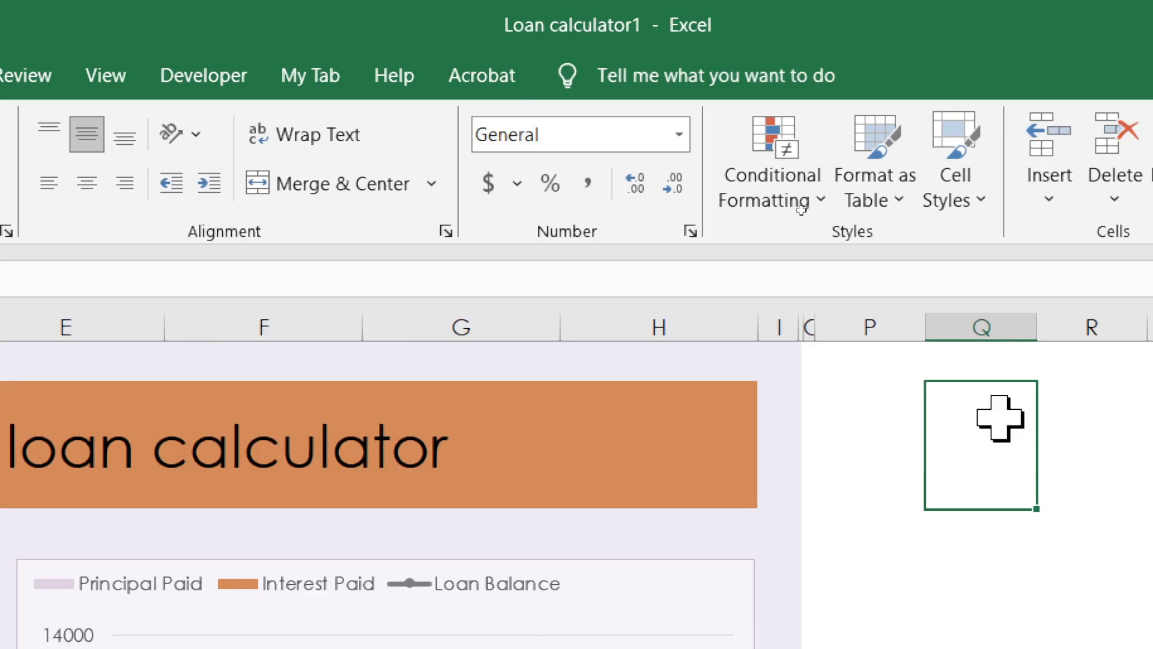
key("ctrl+v")
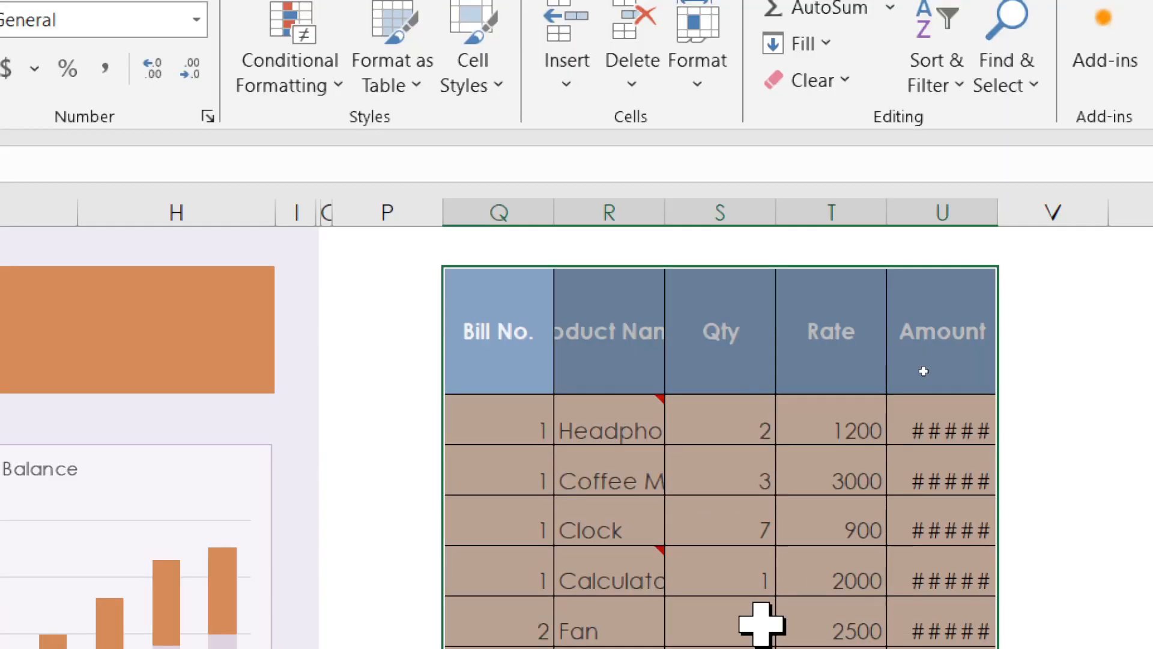
left_click(622, 500)
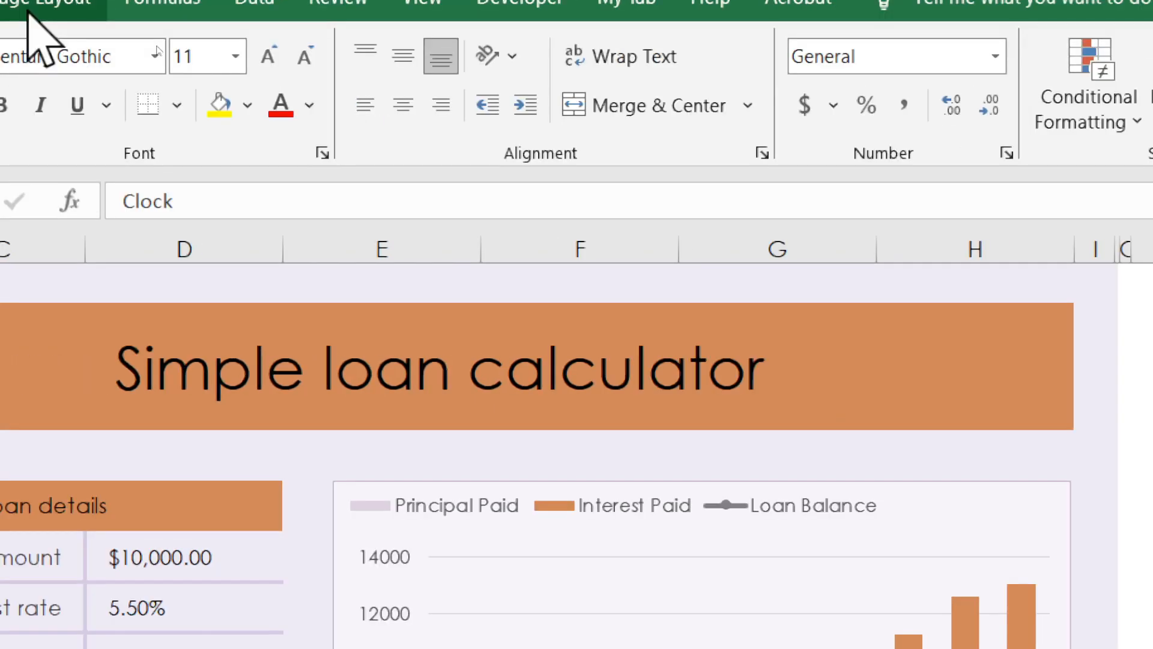
double_click(154, 58)
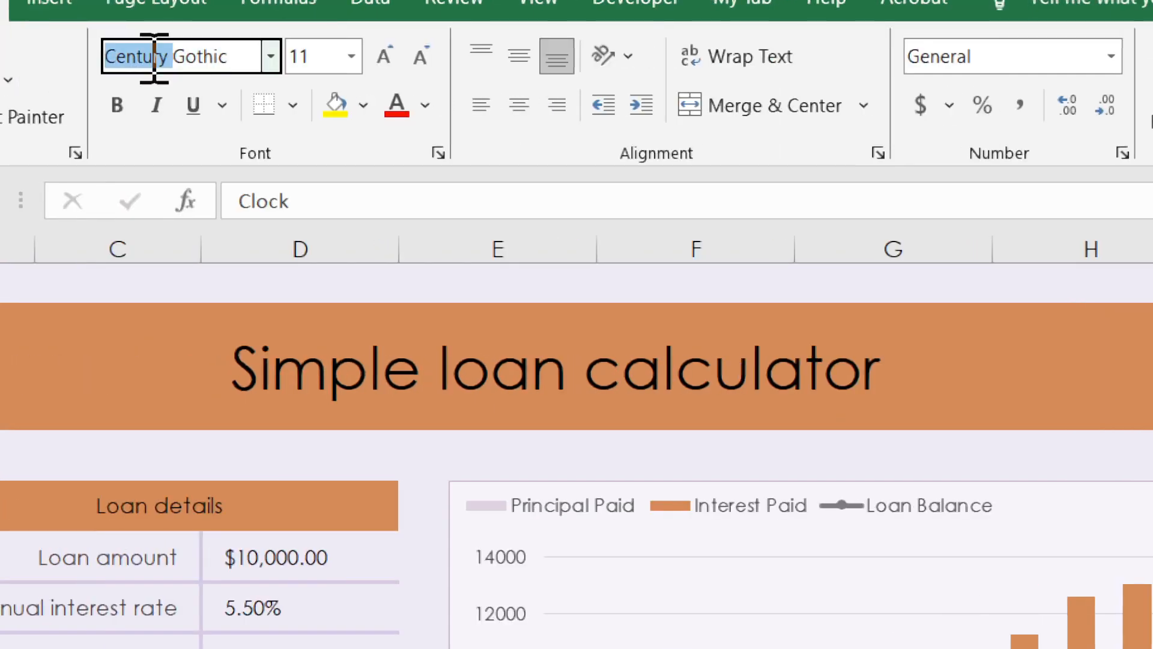
double_click(190, 57)
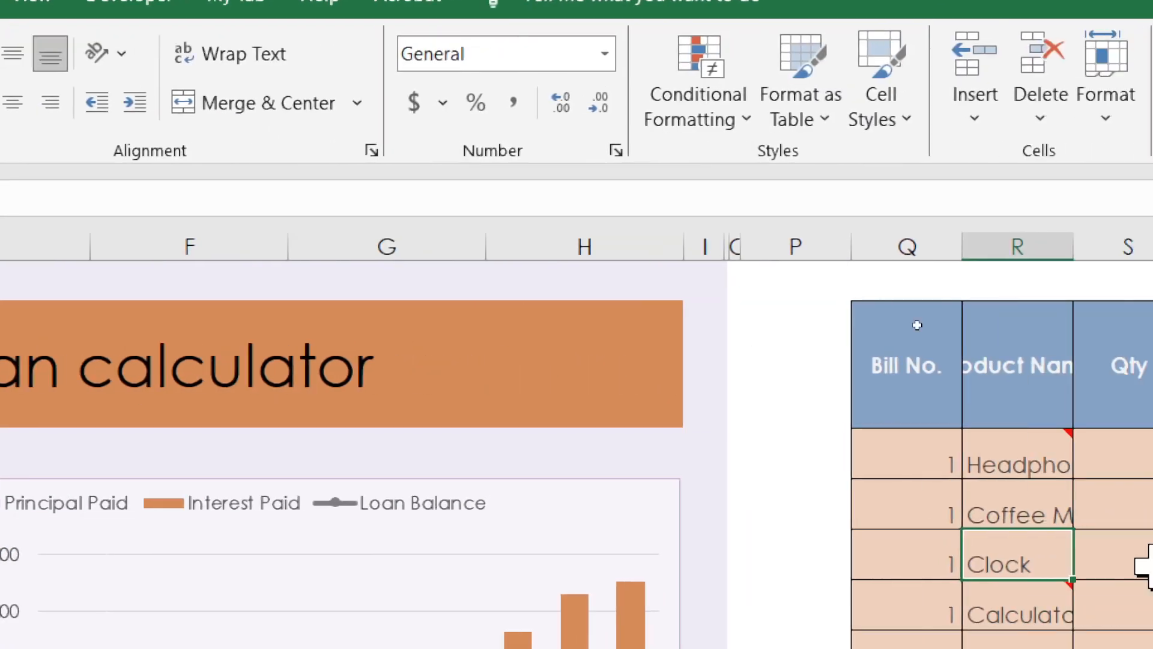
left_click(673, 420)
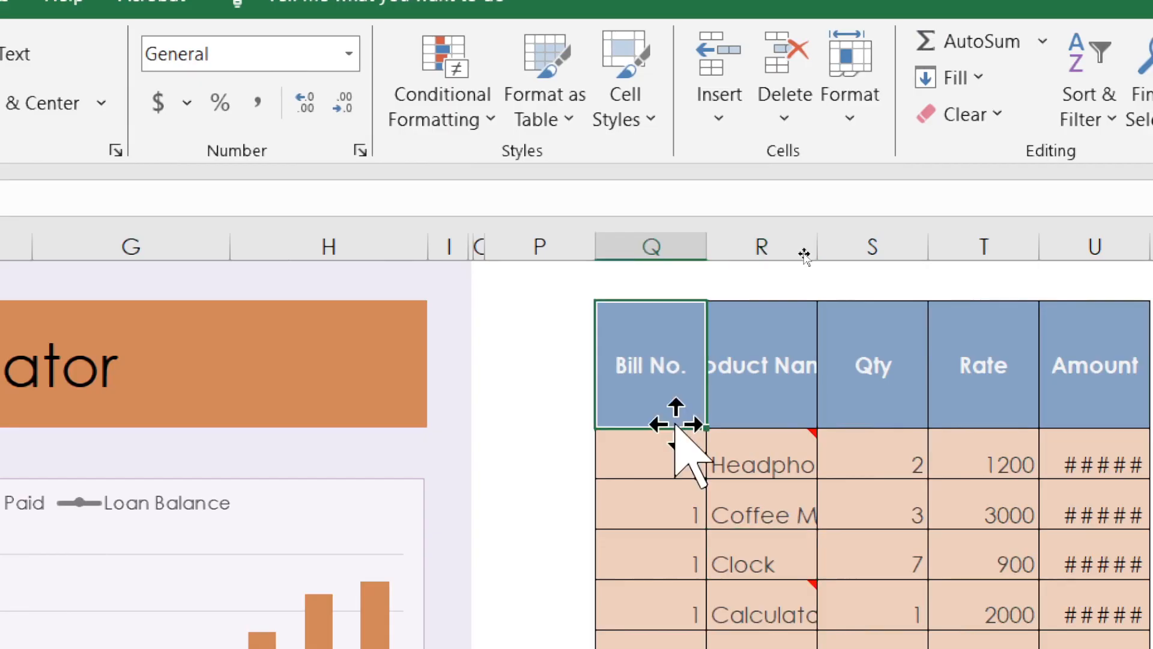
Undo the normal paste and paste the product range at Q2 with the All using Source theme option of Paste Special
key("ctrl+z")
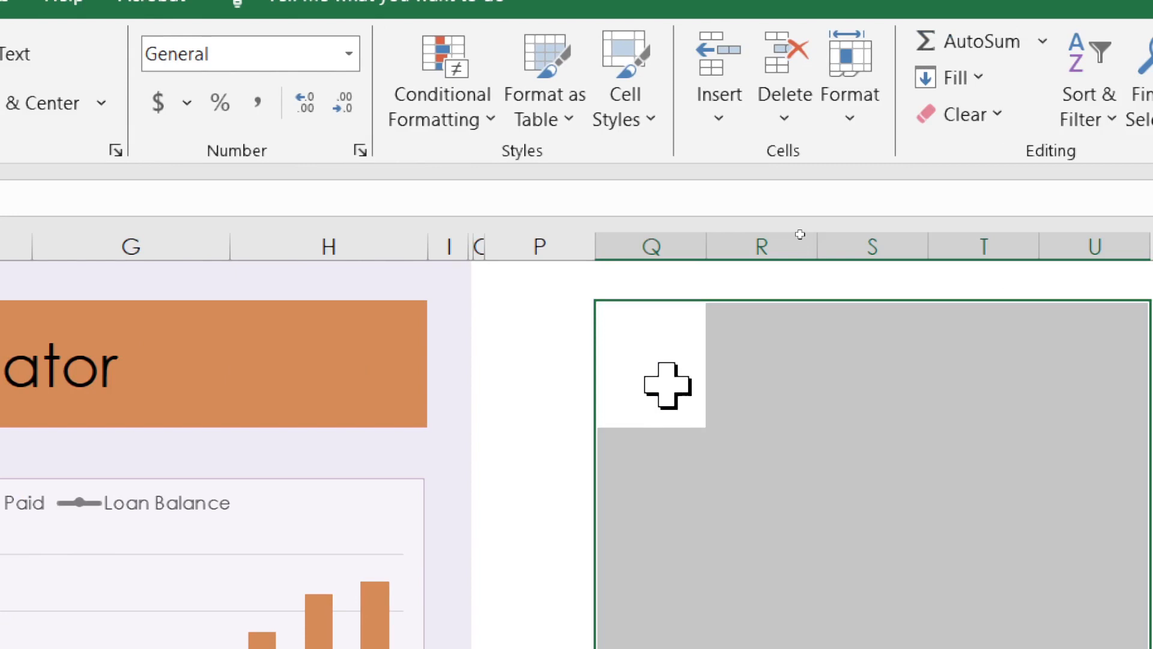
key("ctrl+alt+v")
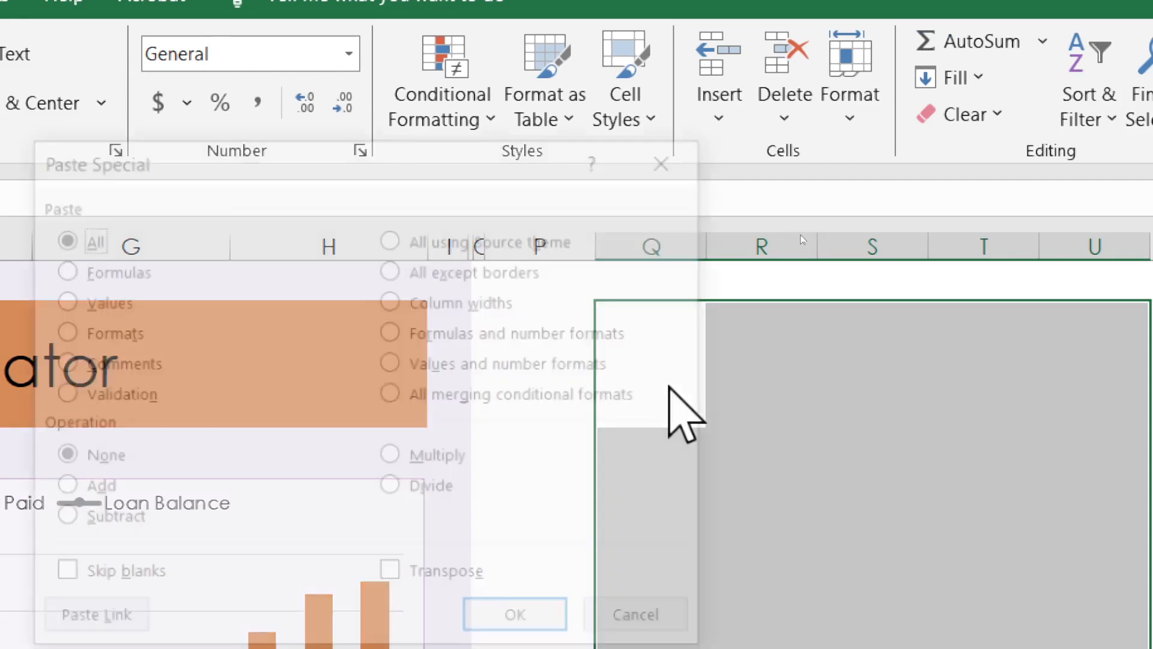
left_click(399, 239)
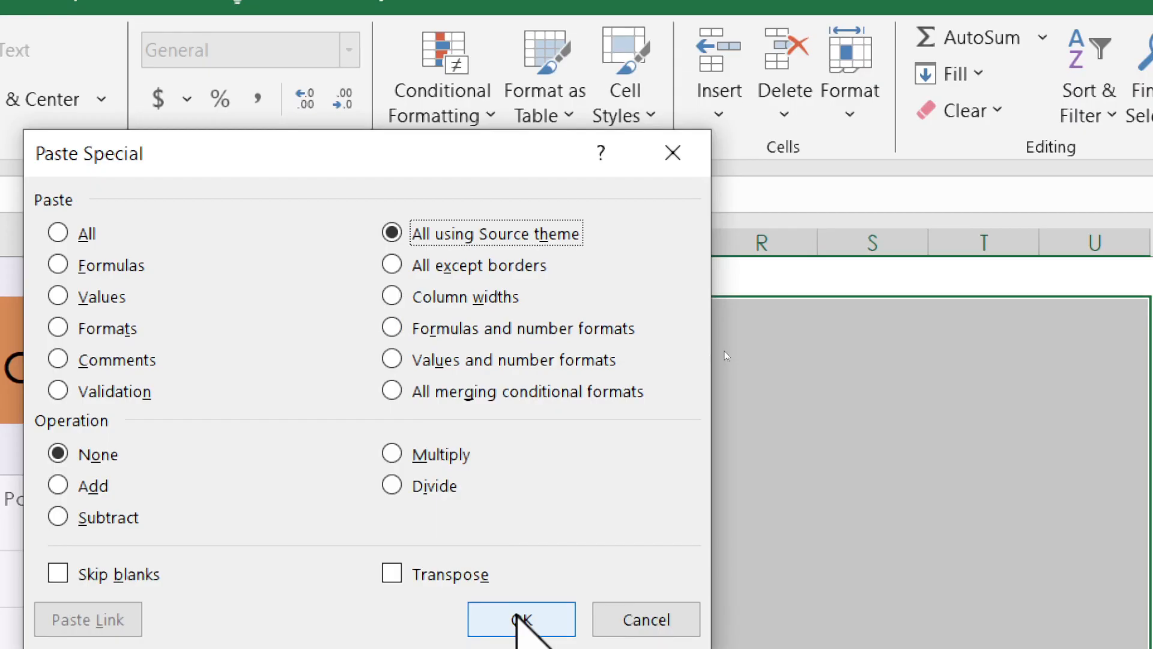
left_click(521, 619)
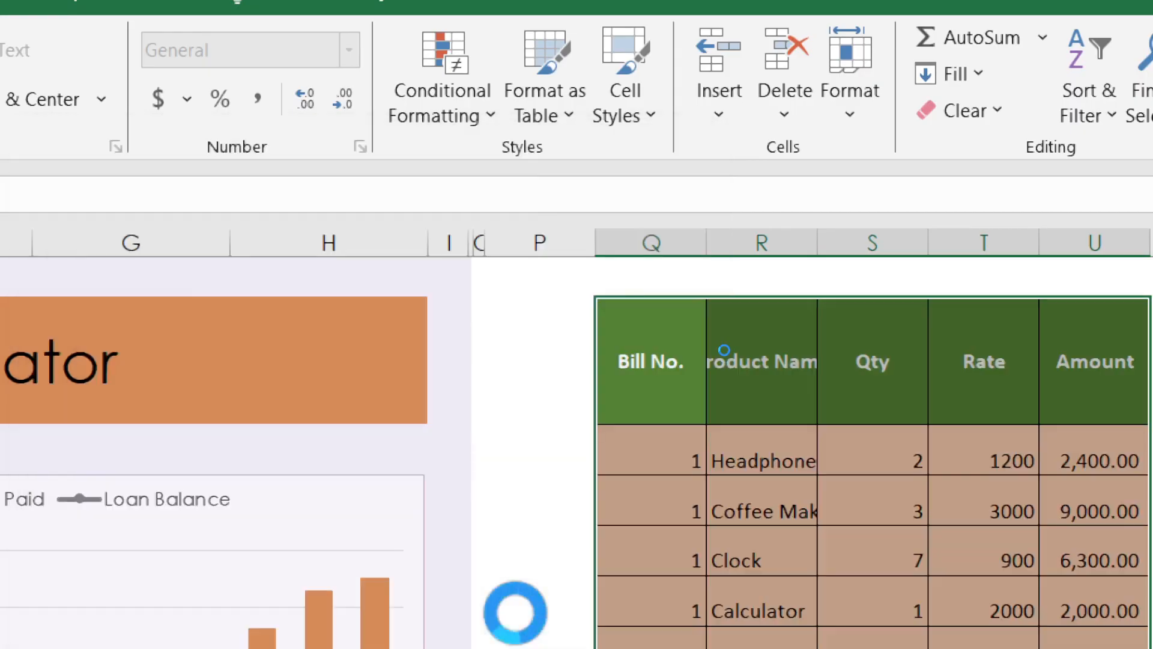
Check the font of the pasted Bill No. header in Q2 and the bill number below it in Q3
left_click(647, 338)
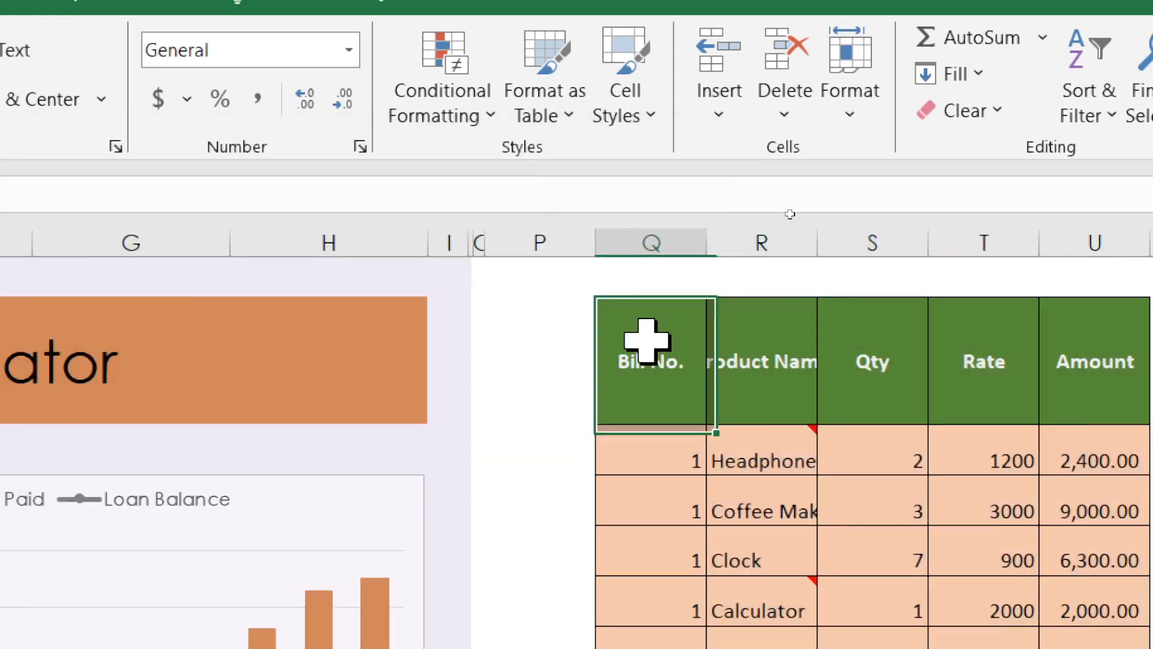
left_click(650, 449)
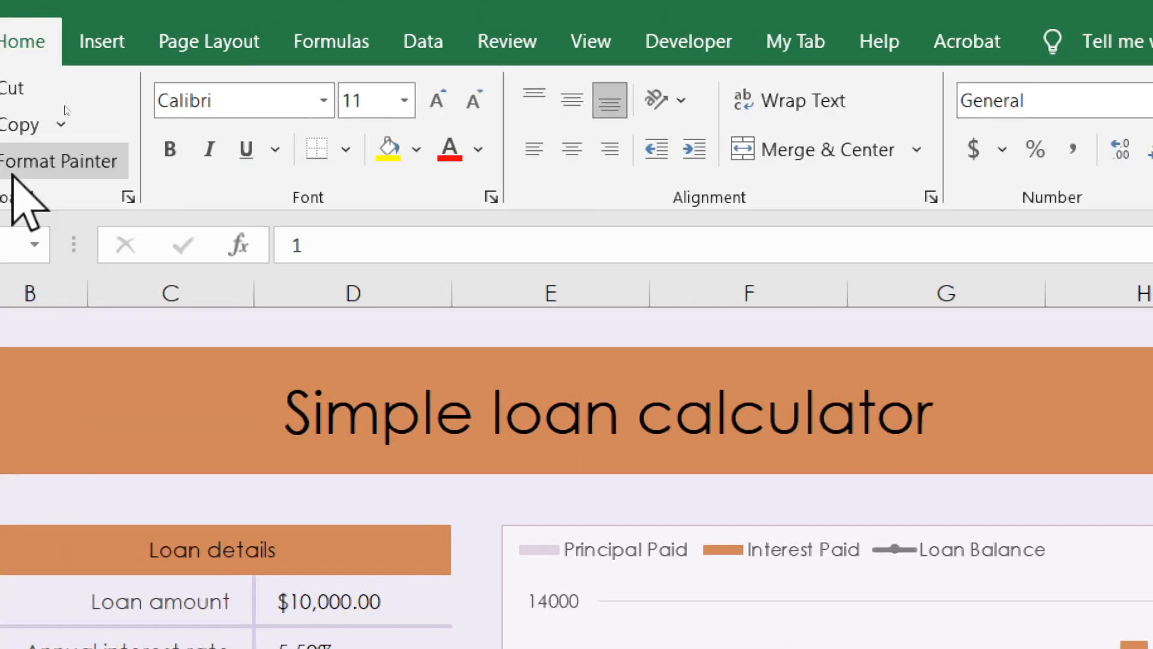
left_click(206, 108)
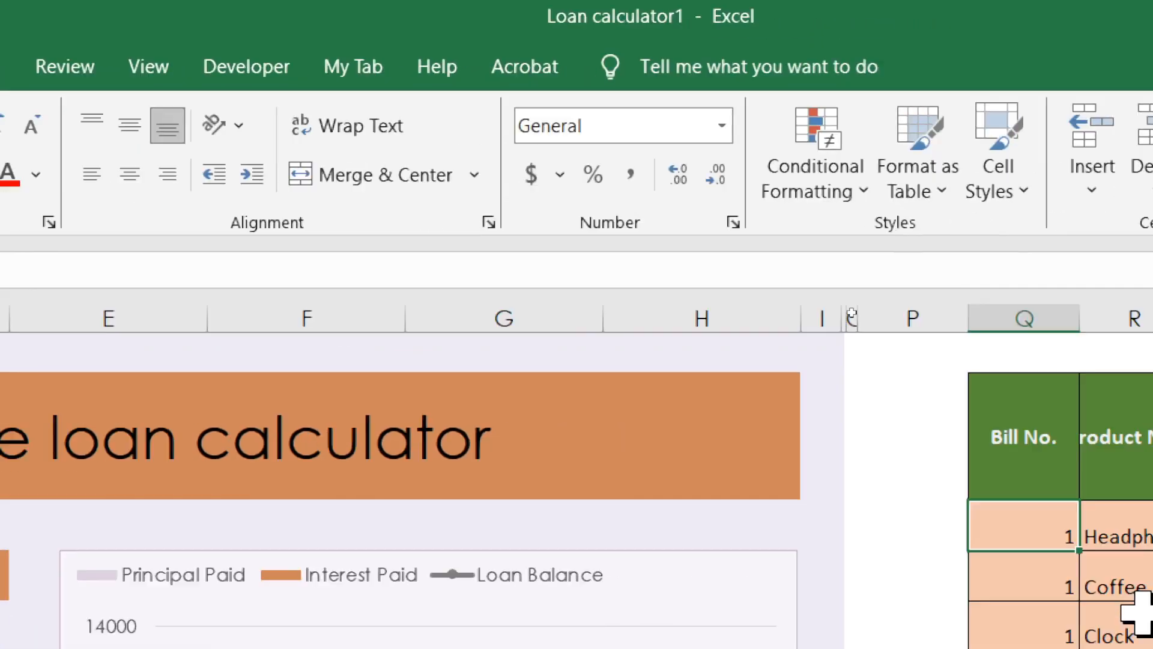
Enter 7 as the Clock quantity in cell S5 of the pasted product range
left_click(1151, 618)
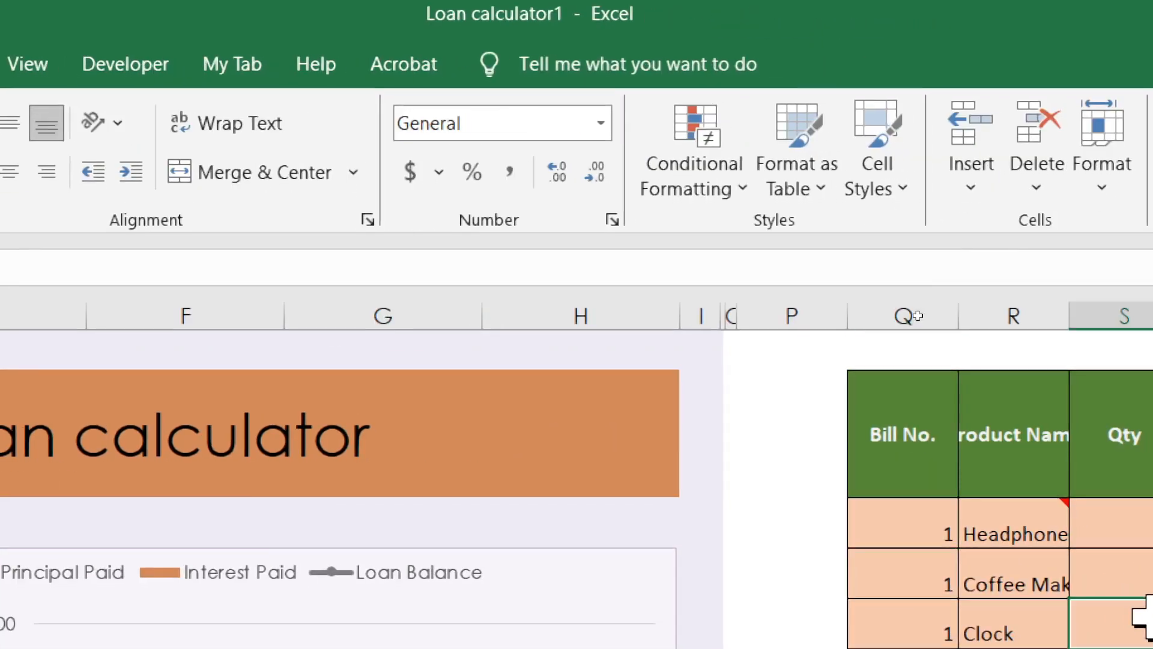
type("7")
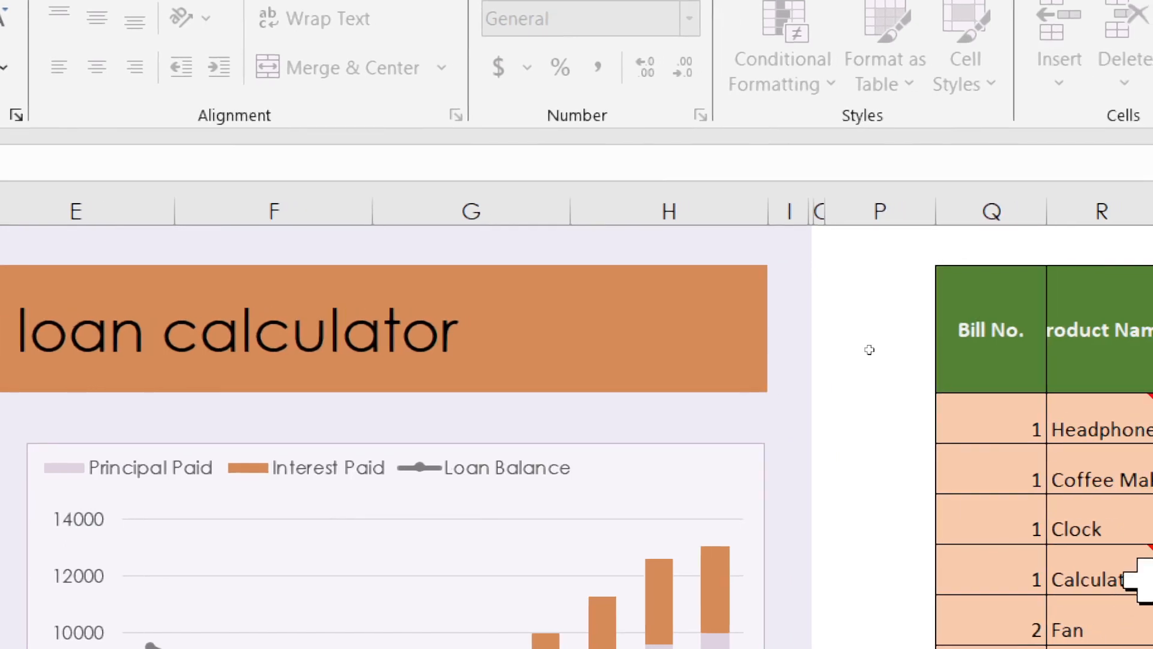
left_click(1138, 574)
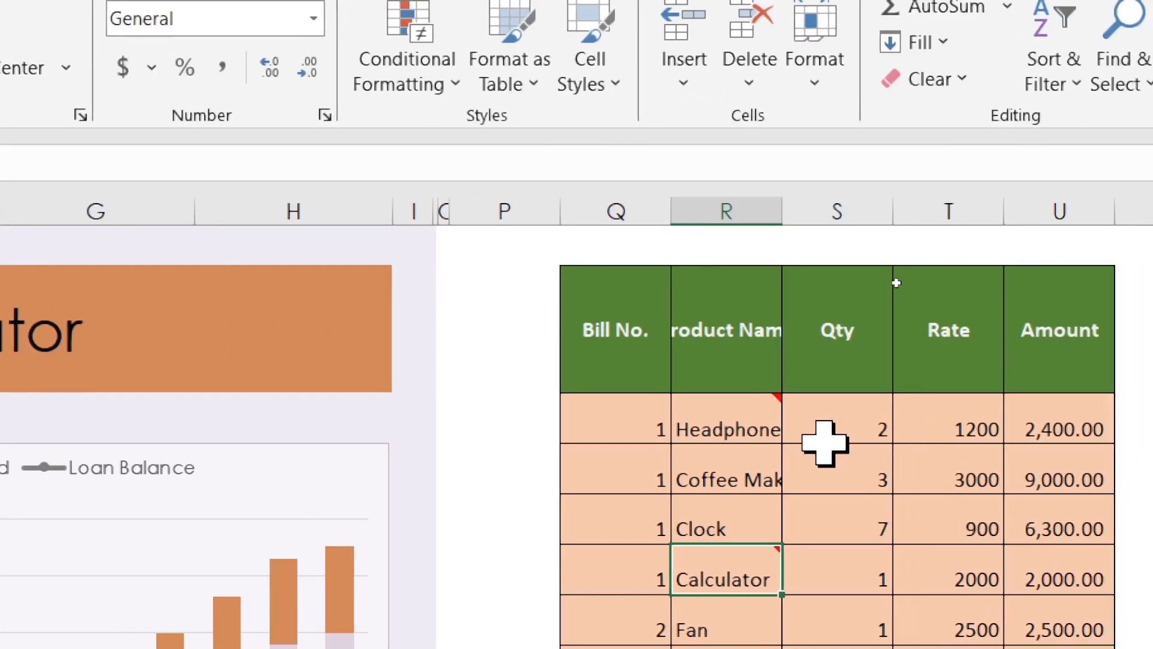
left_click(821, 464)
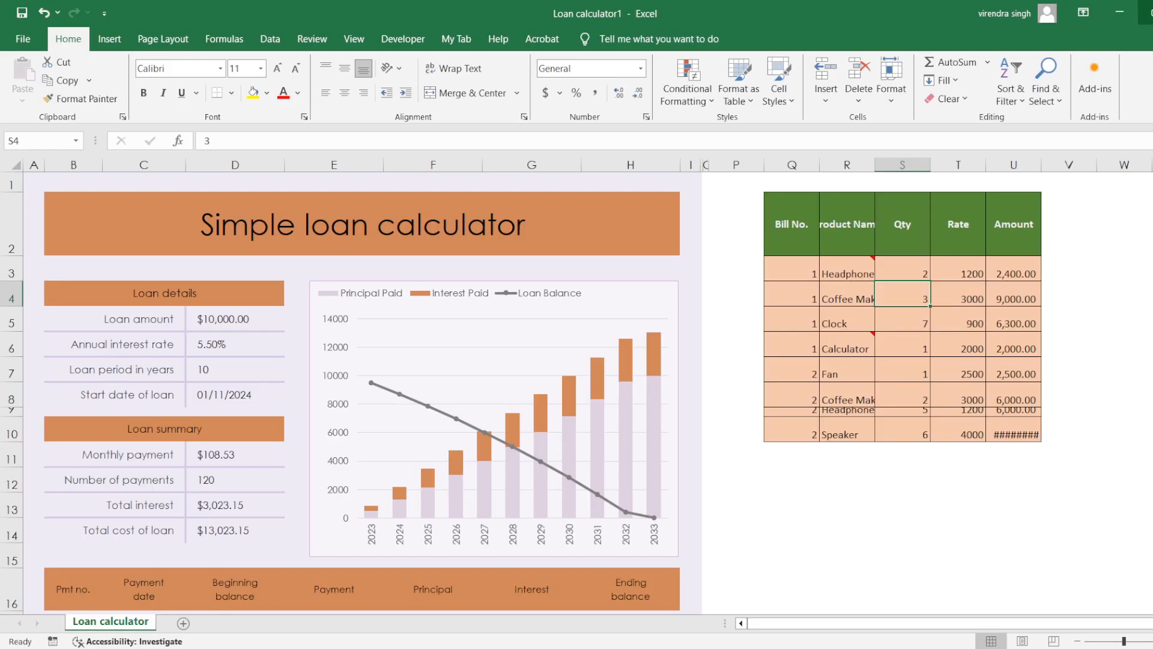
Switch to the Excel To Text File workbook and copy the product range A1:E10 on the Product Details sheet
key("alt+Tab")
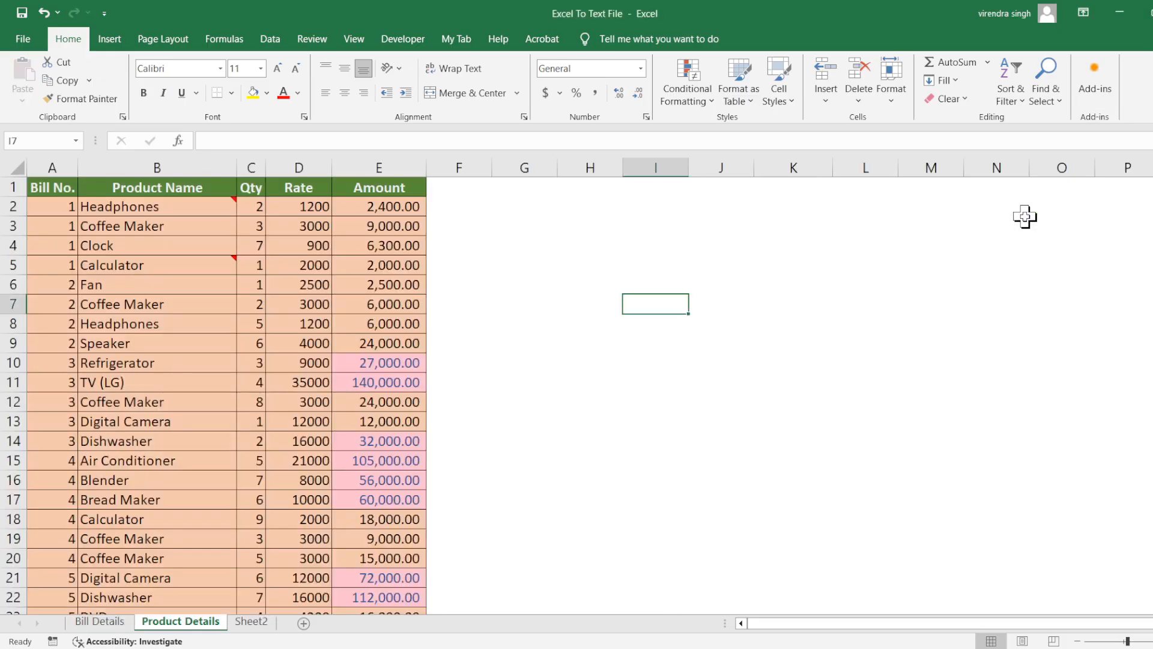
left_click(573, 213)
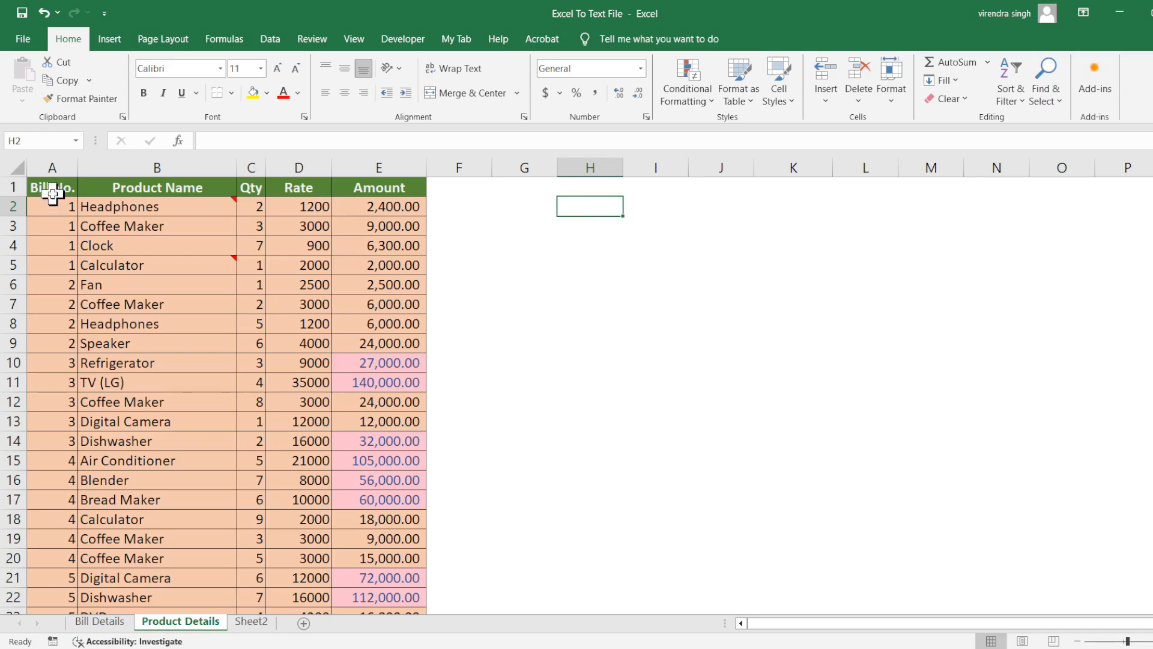
left_click_drag(52, 193, 411, 356)
key("ctrl+c")
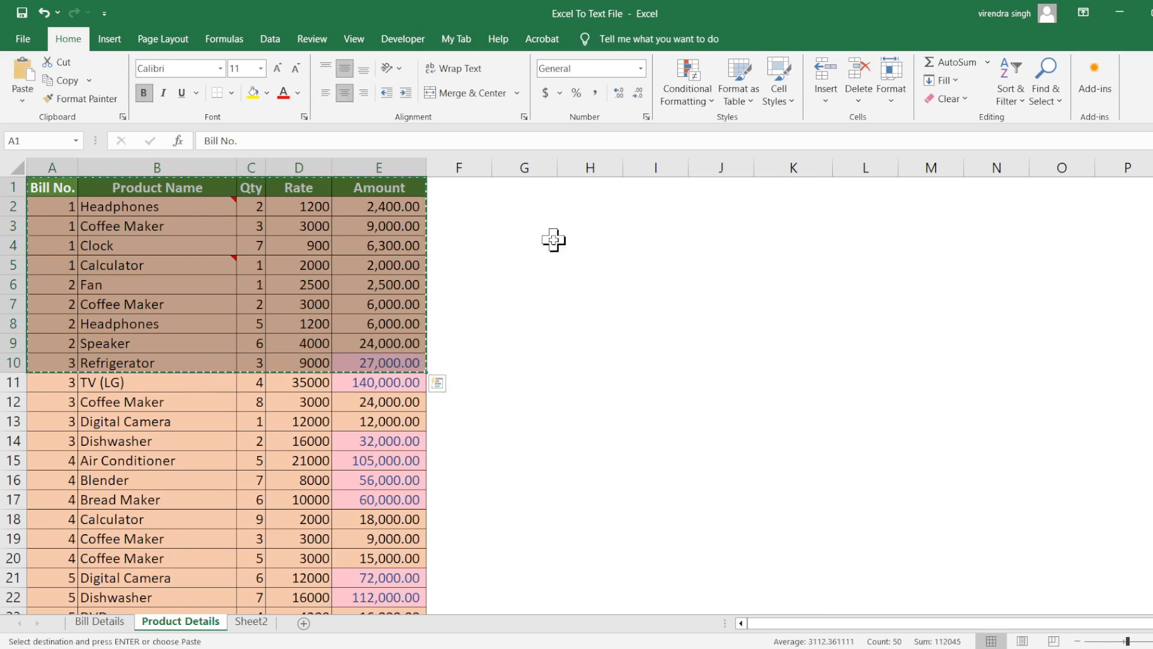
Paste the copied product range at G1 with the All except borders option of Paste Special
left_click(544, 195)
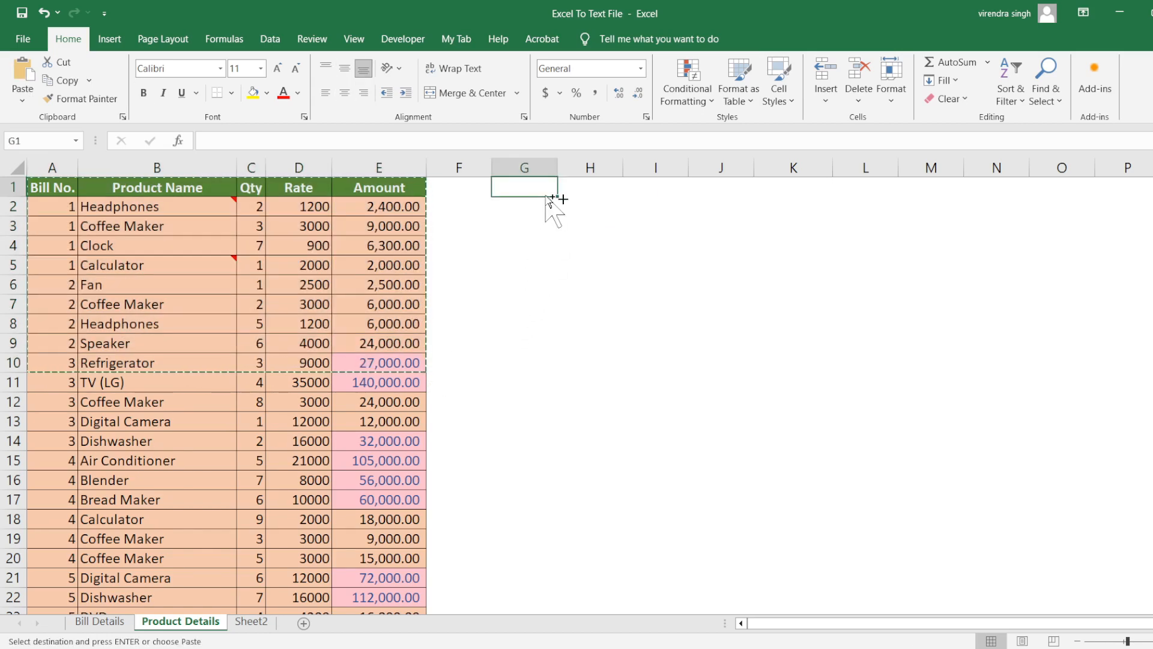
key("ctrl+alt+v")
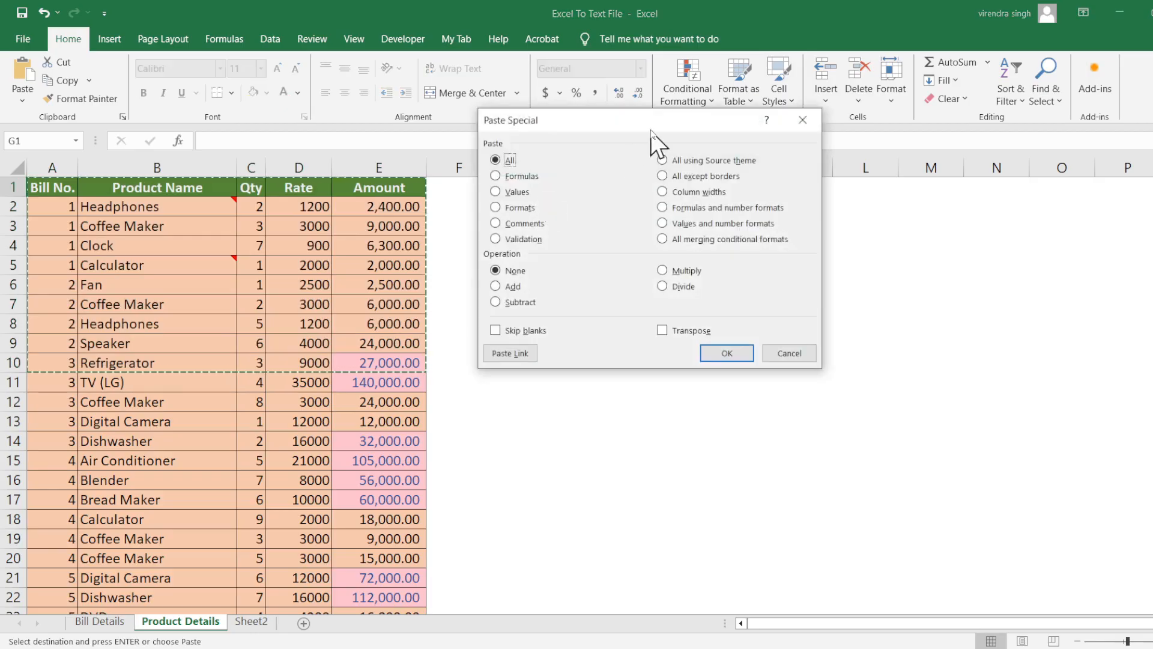
left_click_drag(666, 194, 660, 231)
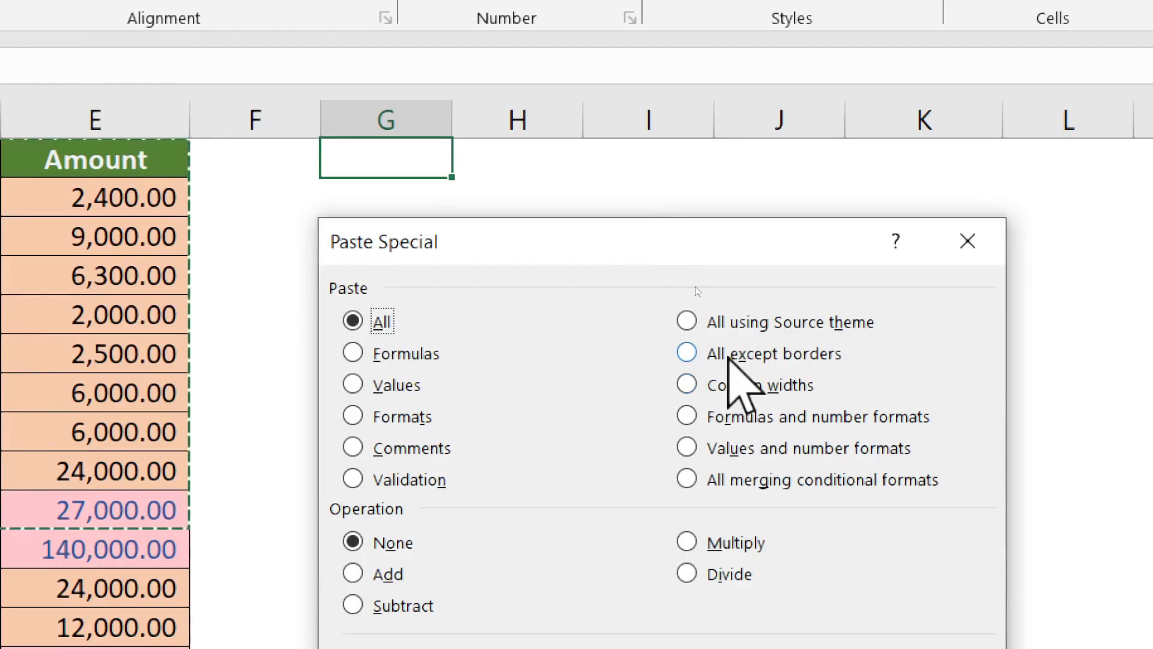
left_click(729, 355)
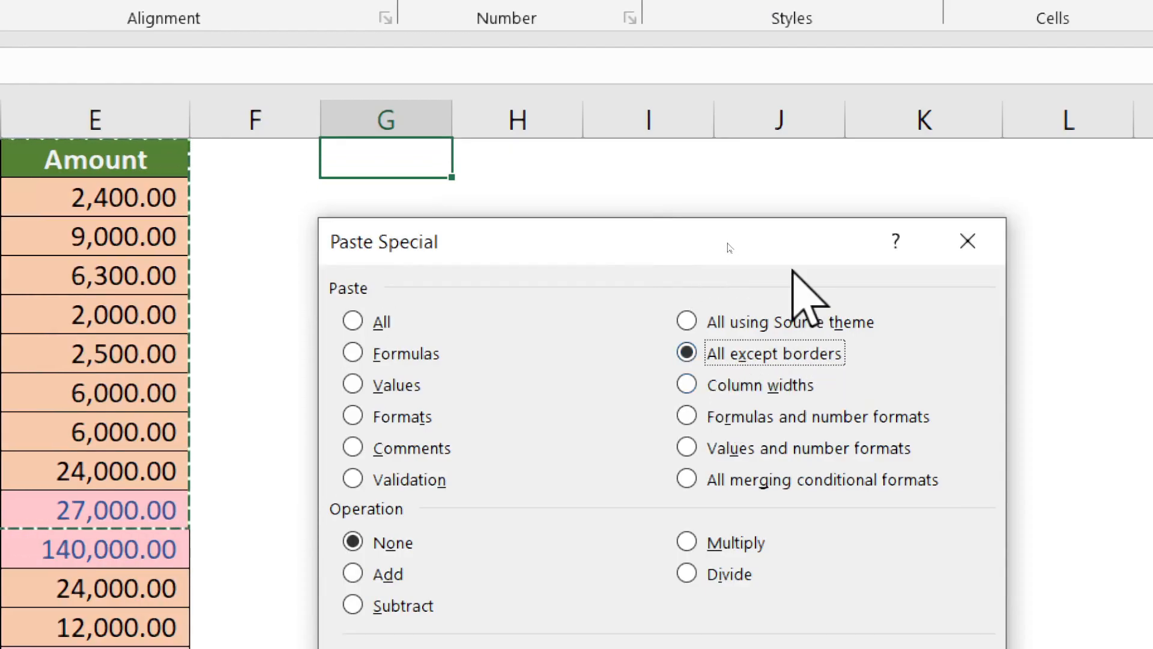
left_click_drag(765, 237, 750, 110)
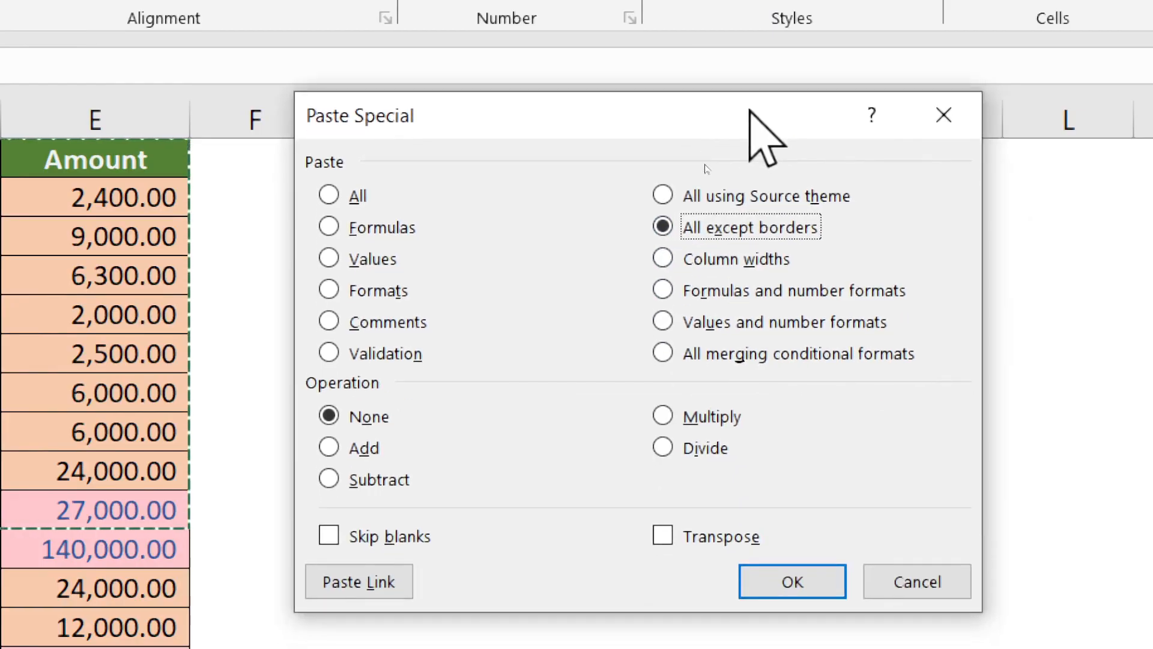
left_click(787, 582)
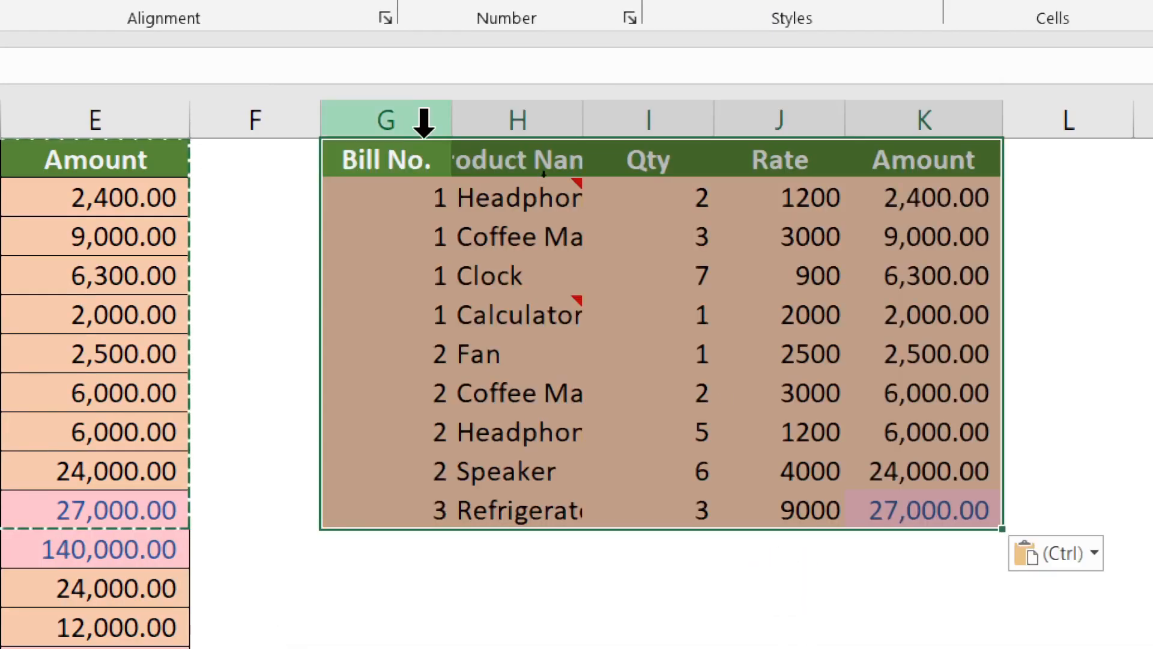
Inspect the pasted product cells for borders, and check the comments and drop-down lists on Headphones and Calculator in column H
left_click(475, 268)
left_click(706, 270)
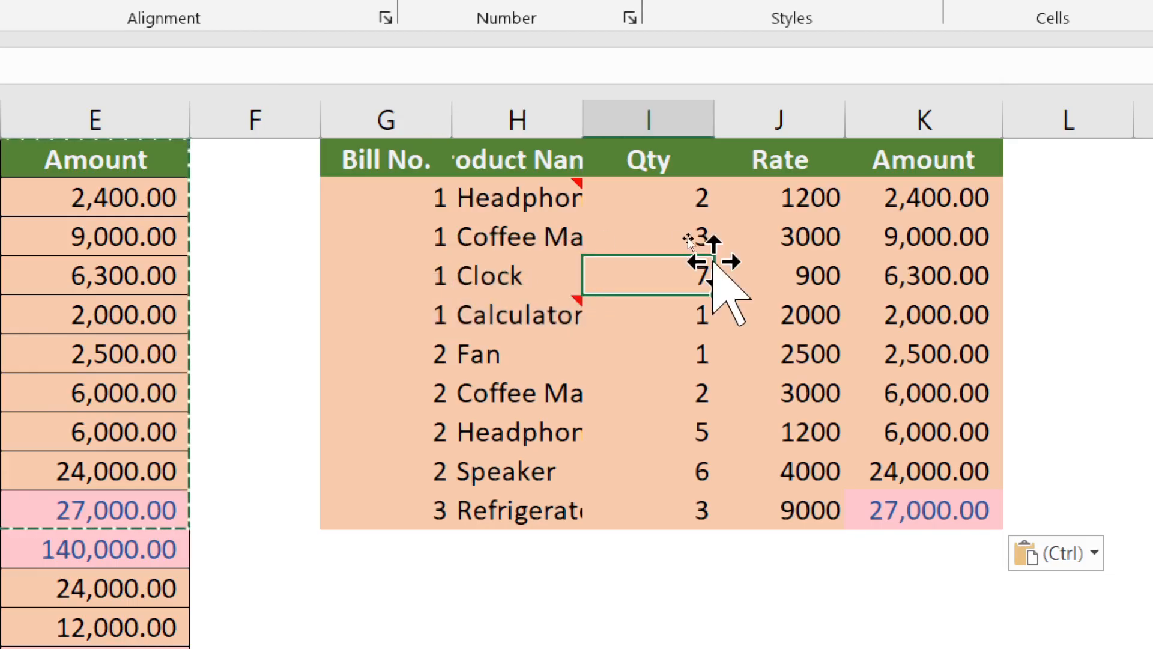
left_click(484, 194)
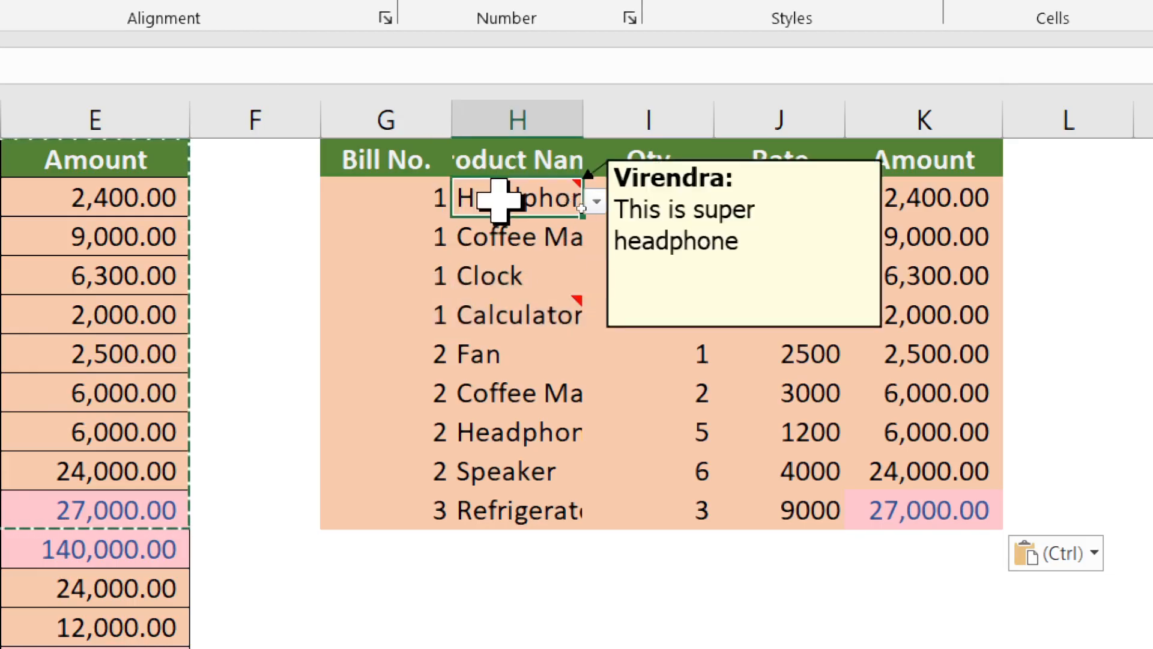
left_click(494, 318)
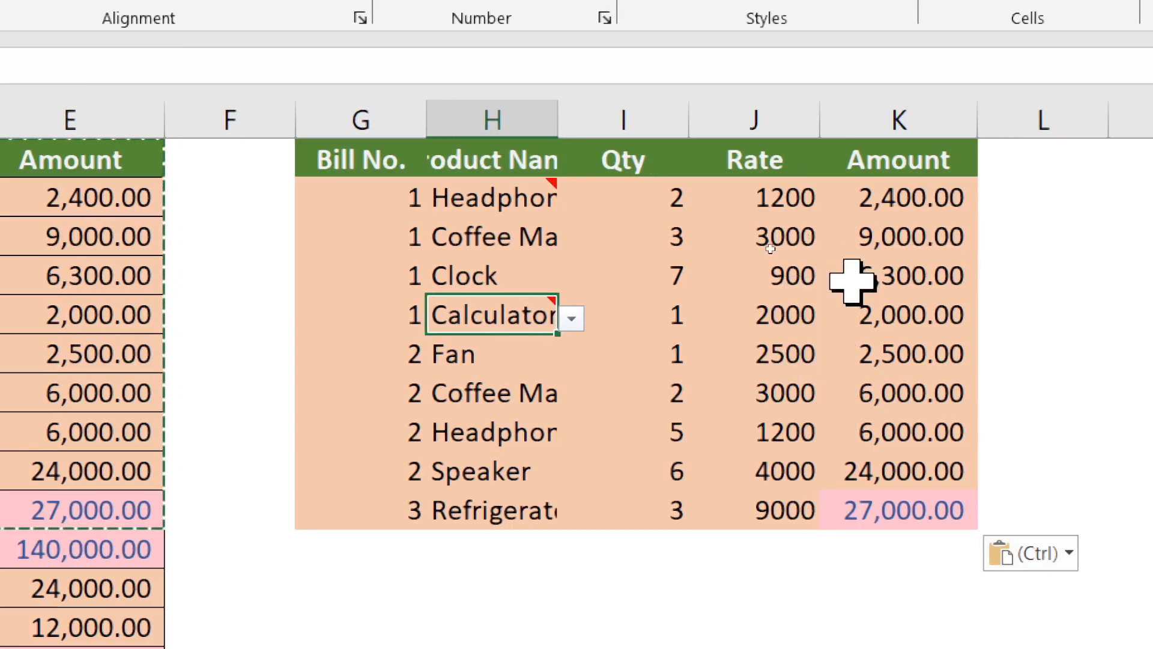
Check the formula behind the pasted Coffee Maker amount in K3 and review the whole pasted range G1:K10
double_click(887, 241)
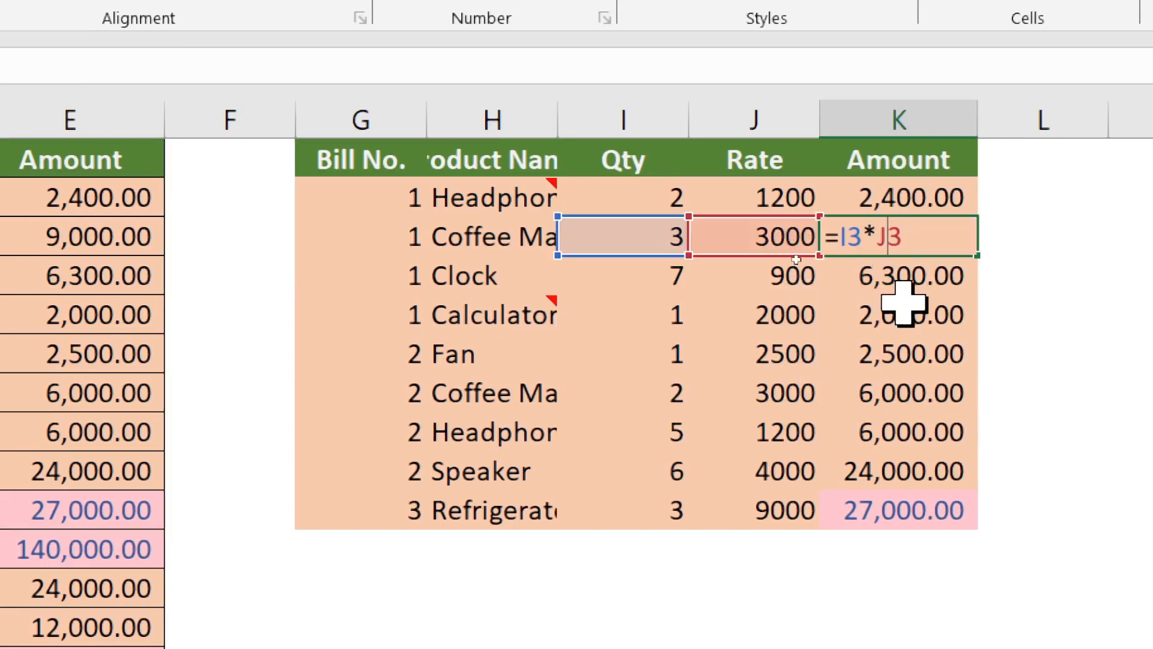
key("Return")
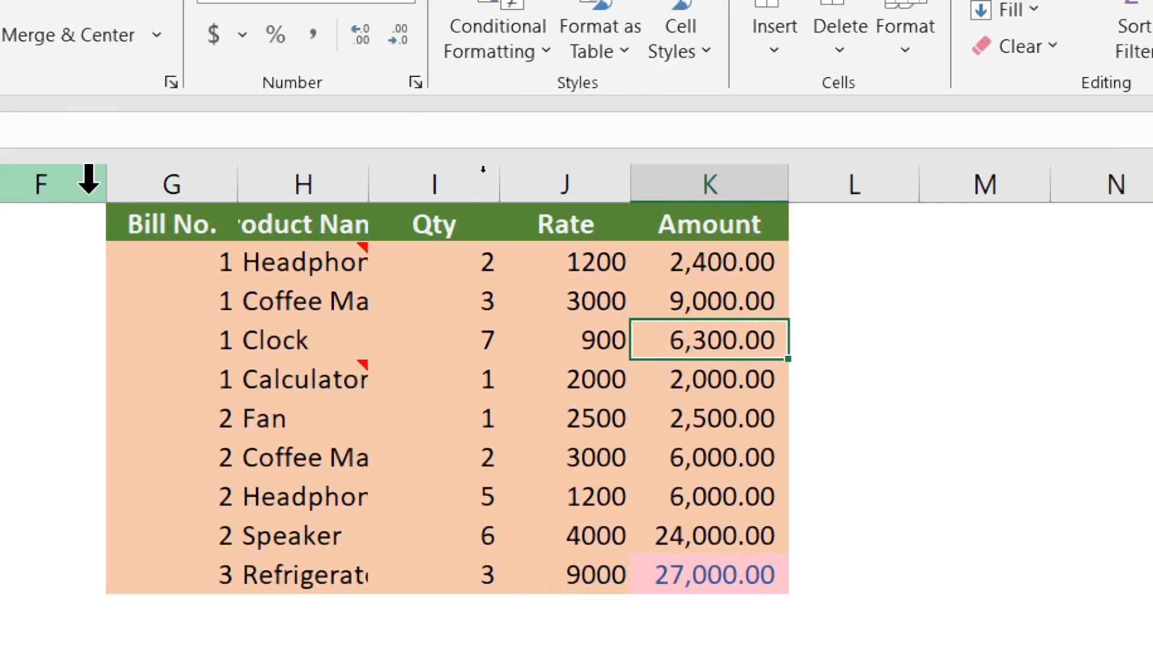
left_click_drag(188, 226, 752, 583)
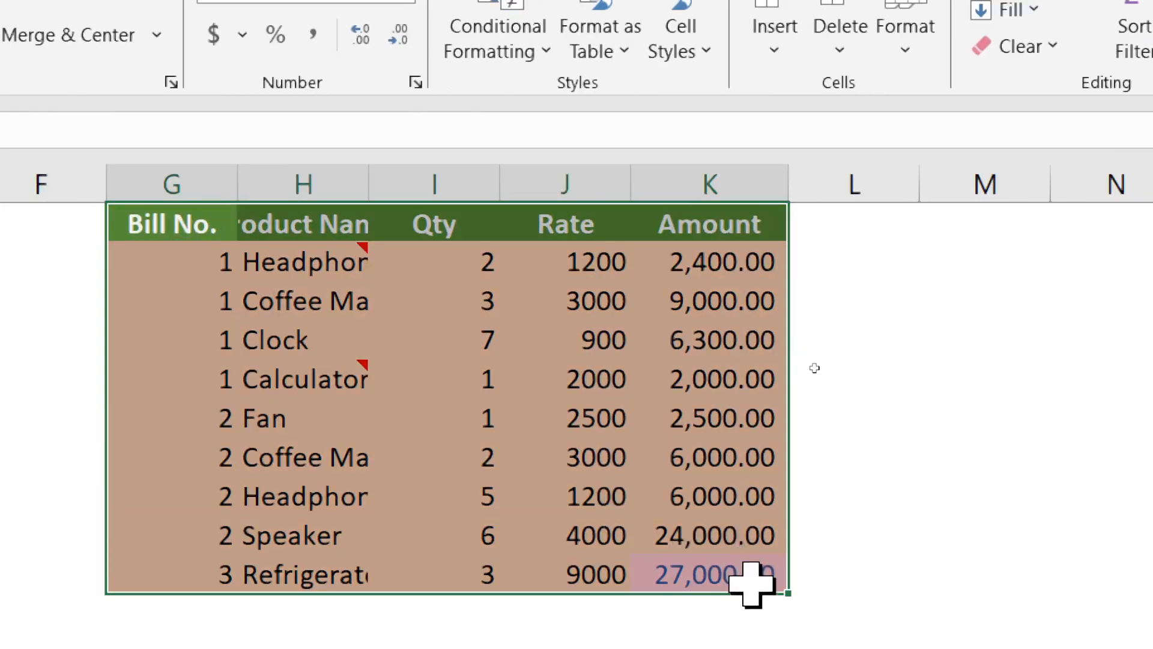
left_click(435, 402)
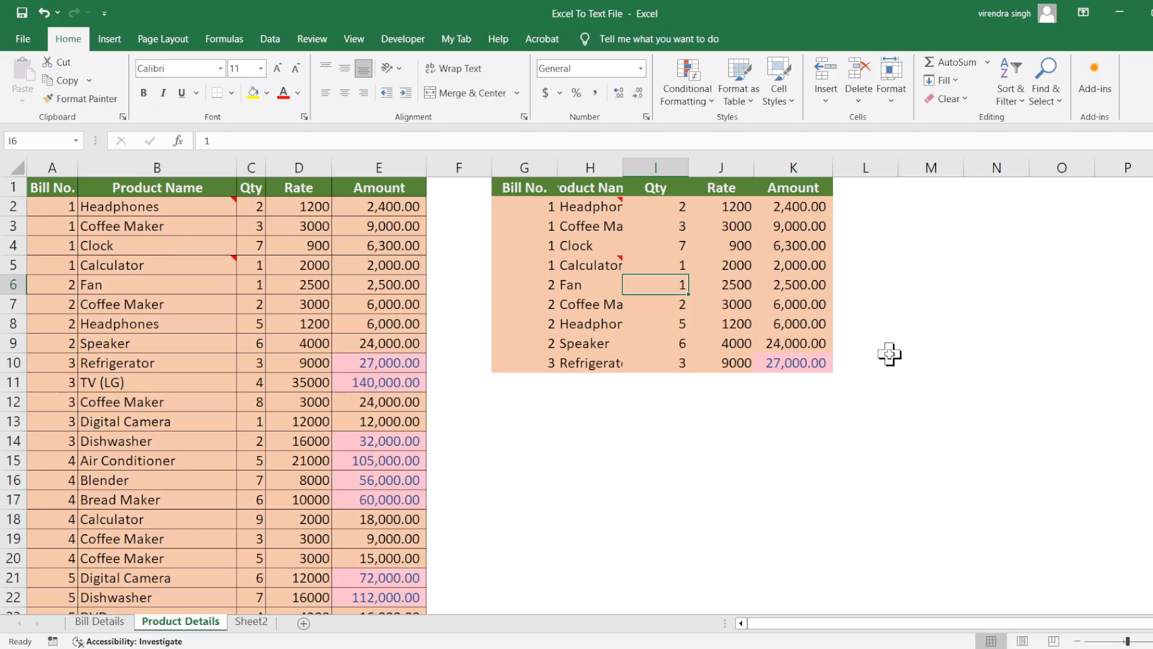
Undo the paste without borders and apply only the copied range's column widths to G1:K10 with Paste Special
key("ctrl+z")
key("ctrl+z")
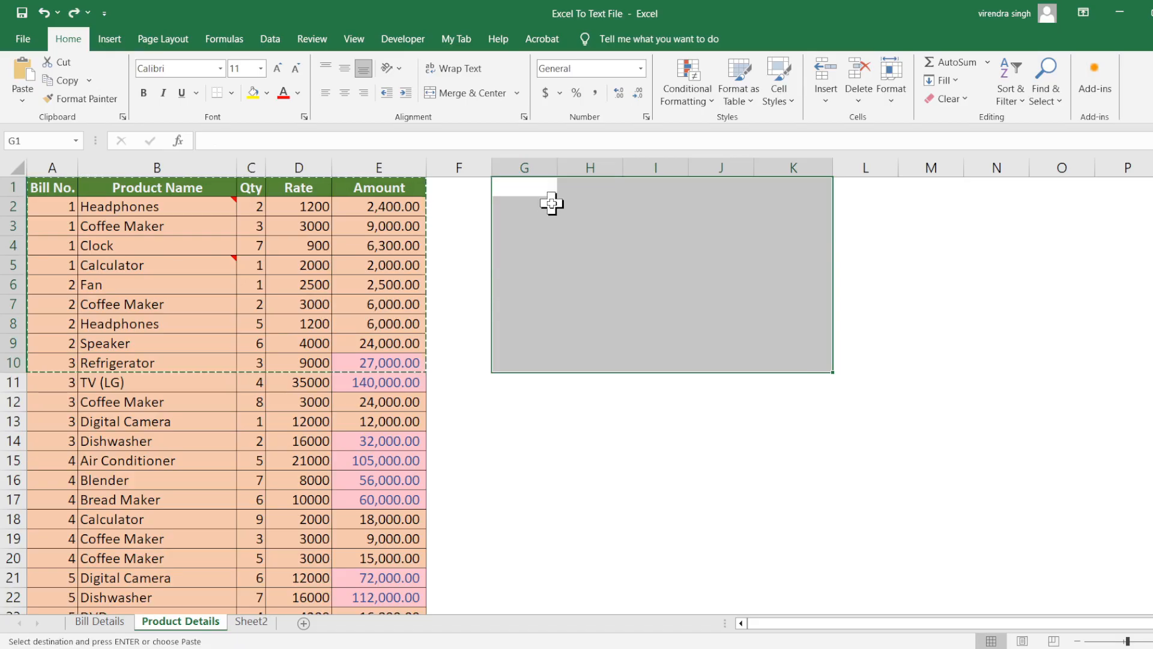
key("ctrl+alt+v")
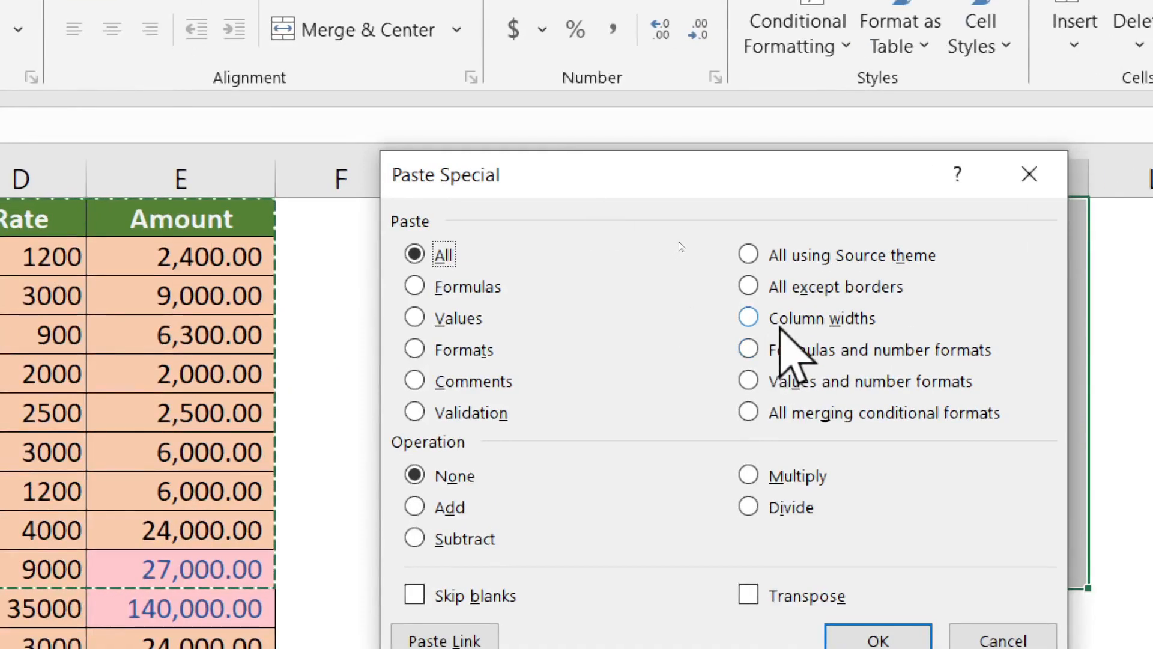
left_click(797, 314)
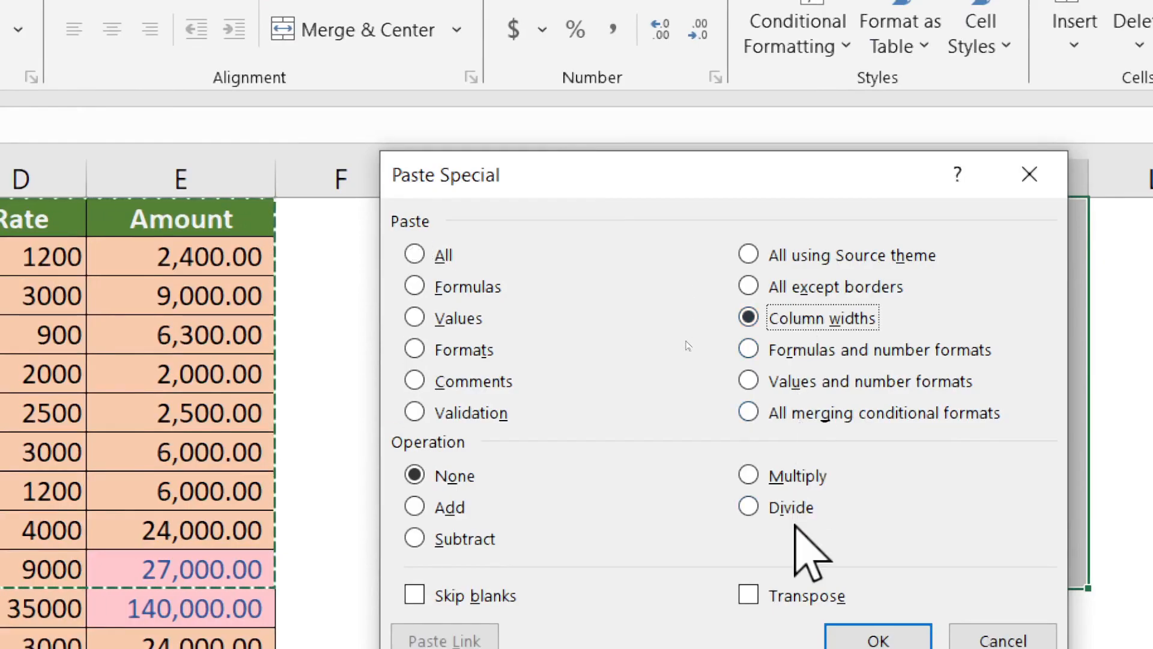
left_click(866, 637)
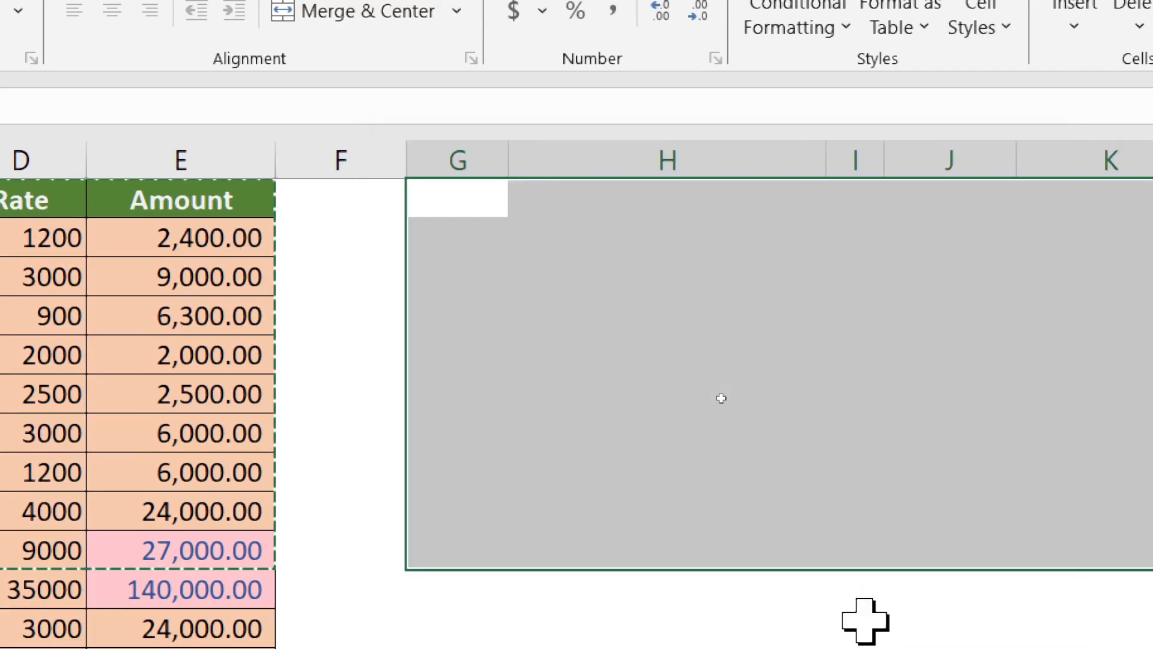
Compare the widths of the destination columns G, H and I by moving through their first-row cells
left_click(689, 208)
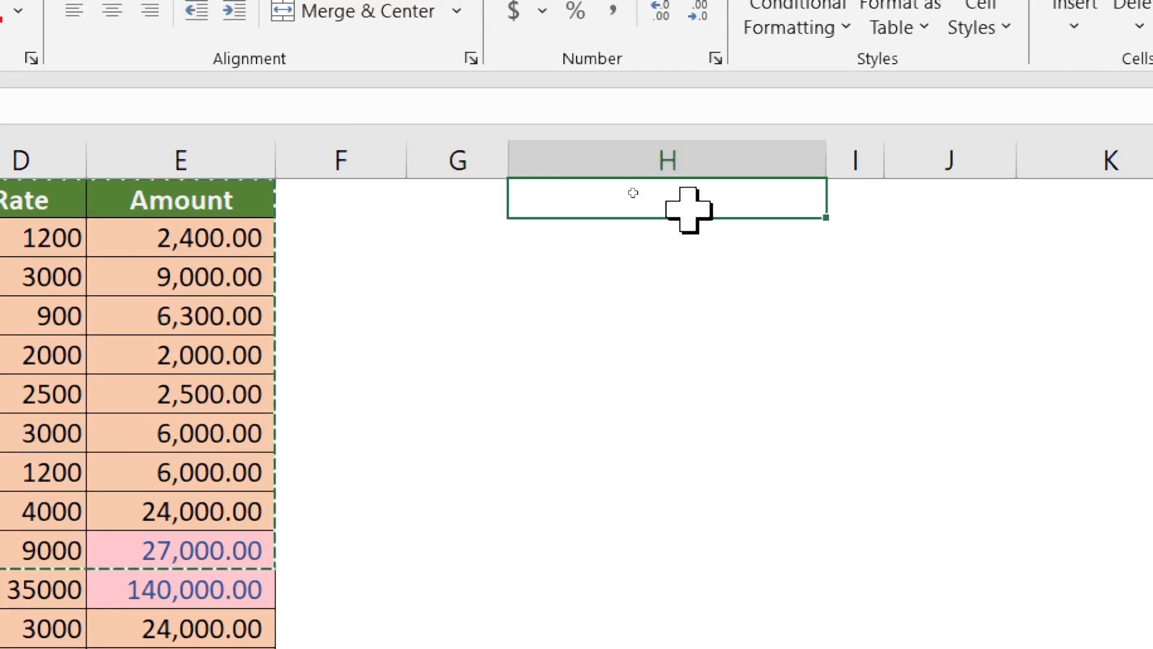
left_click(451, 195)
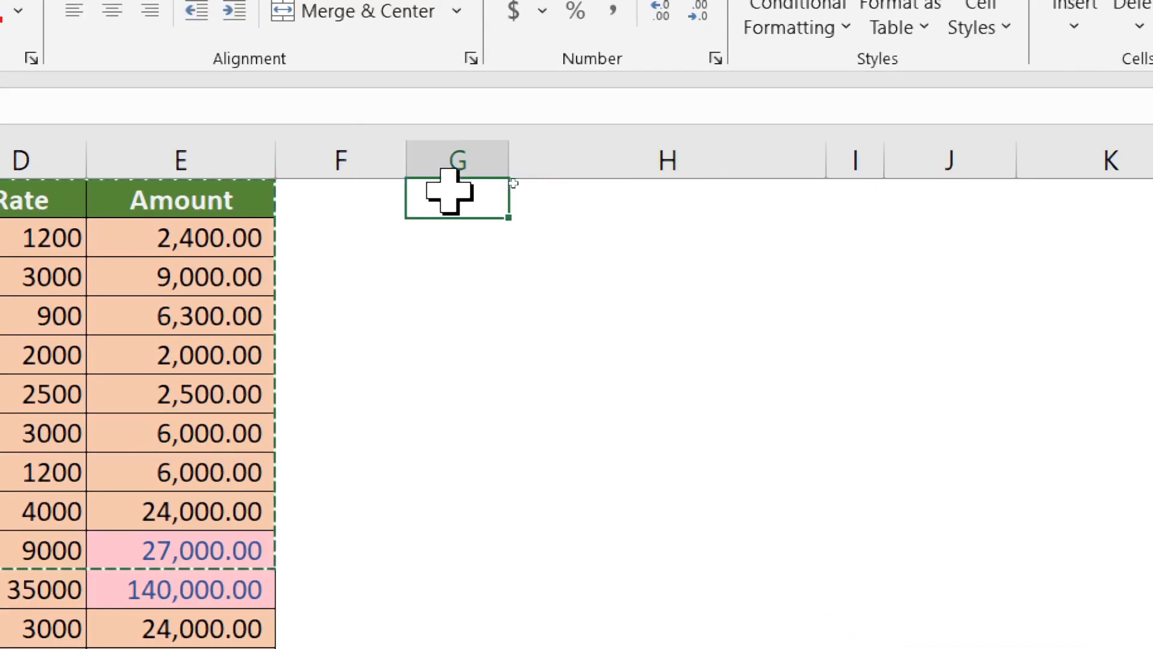
left_click(617, 204)
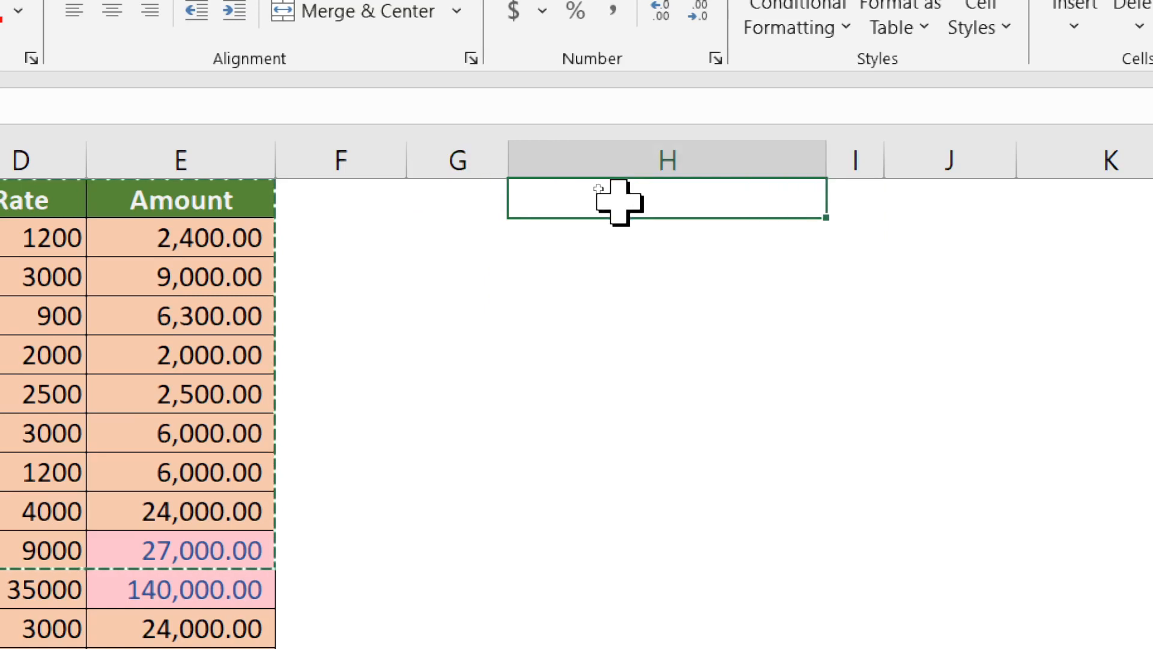
key("Right")
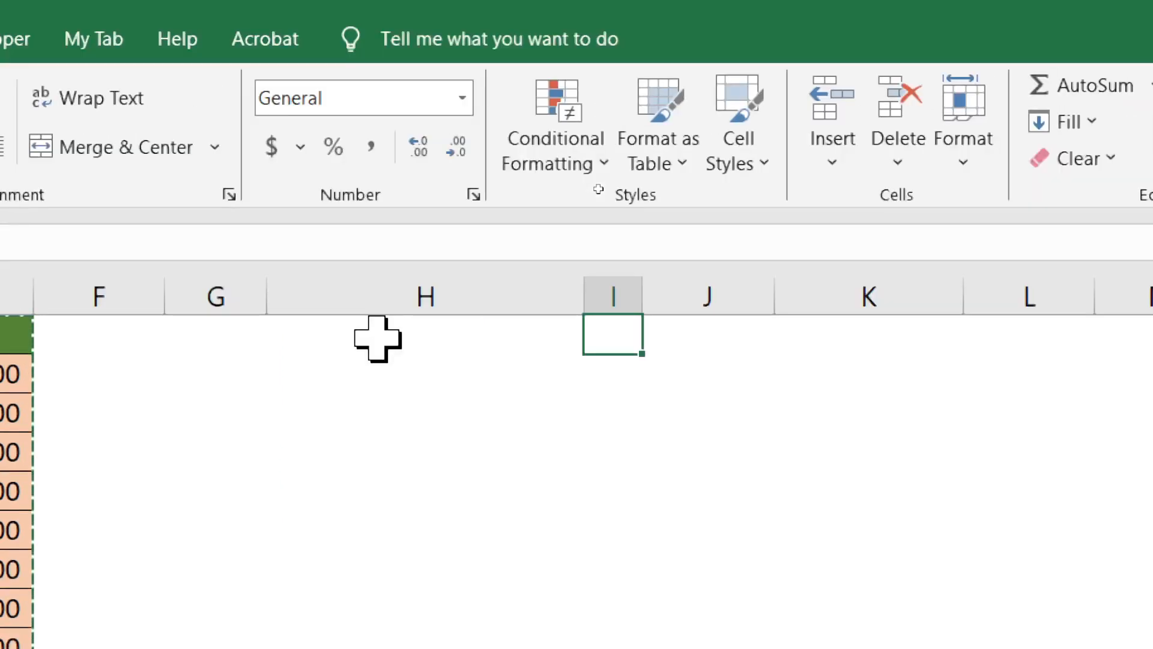
key("Left")
key("Left")
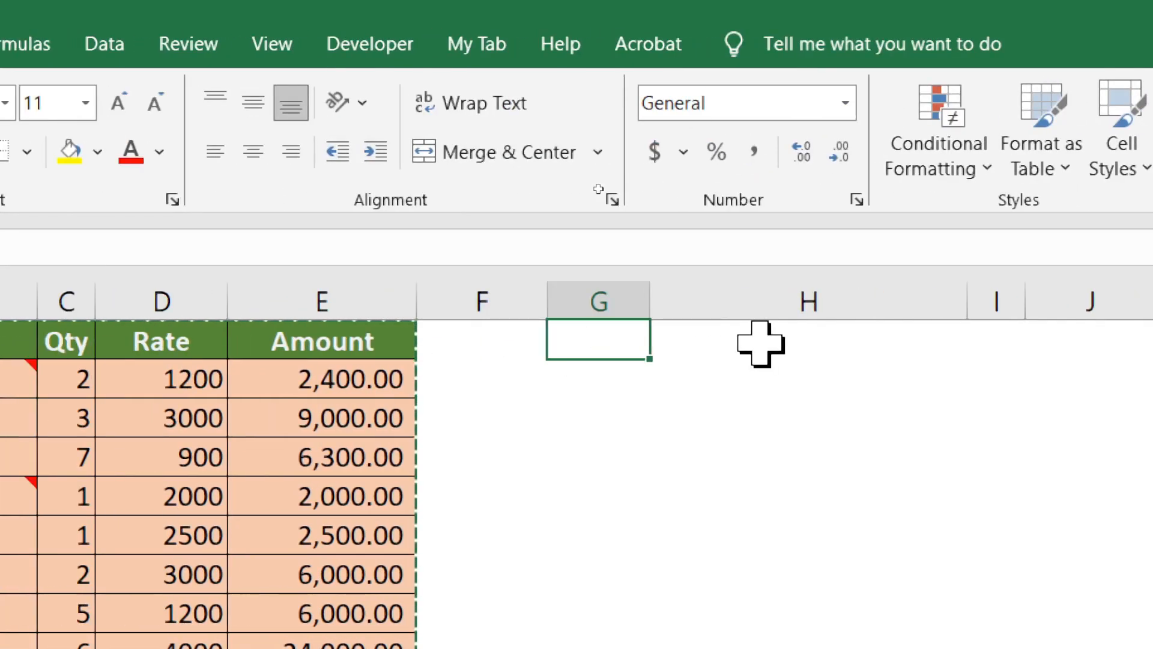
key("Right")
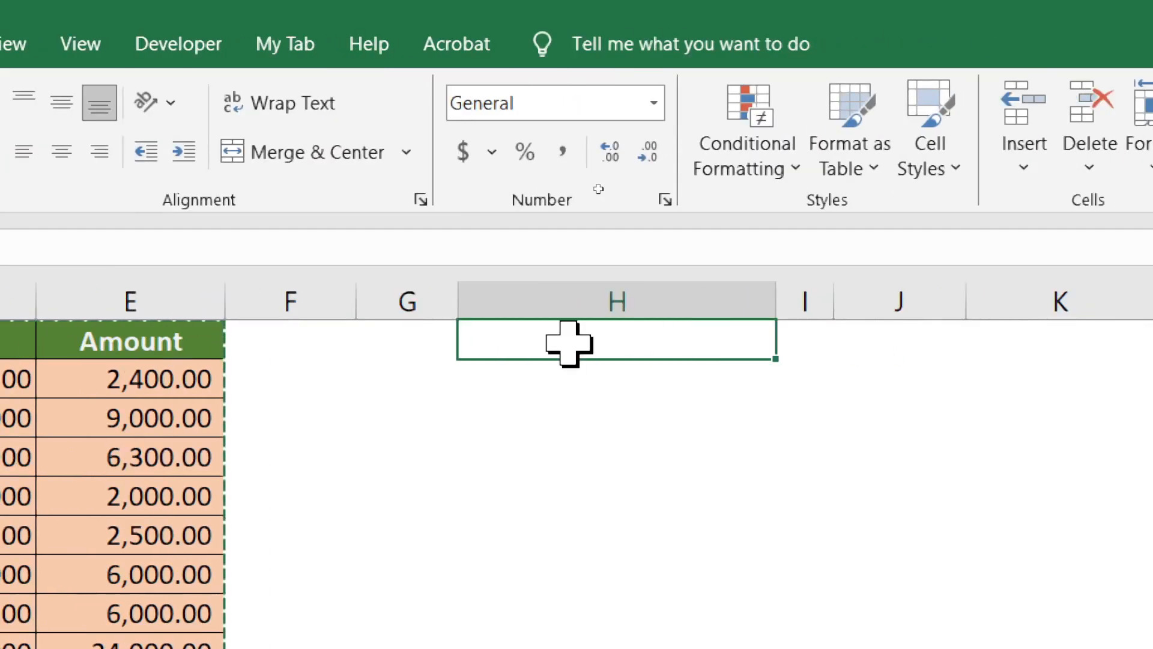
key("Right")
Examine the widths of the source columns Bill No., Product Name and Qty through their header cells A1, B1 and C1
key("Left")
key("Left")
key("Left")
key("Left")
key("Left")
key("Left")
key("Left")
key("Left")
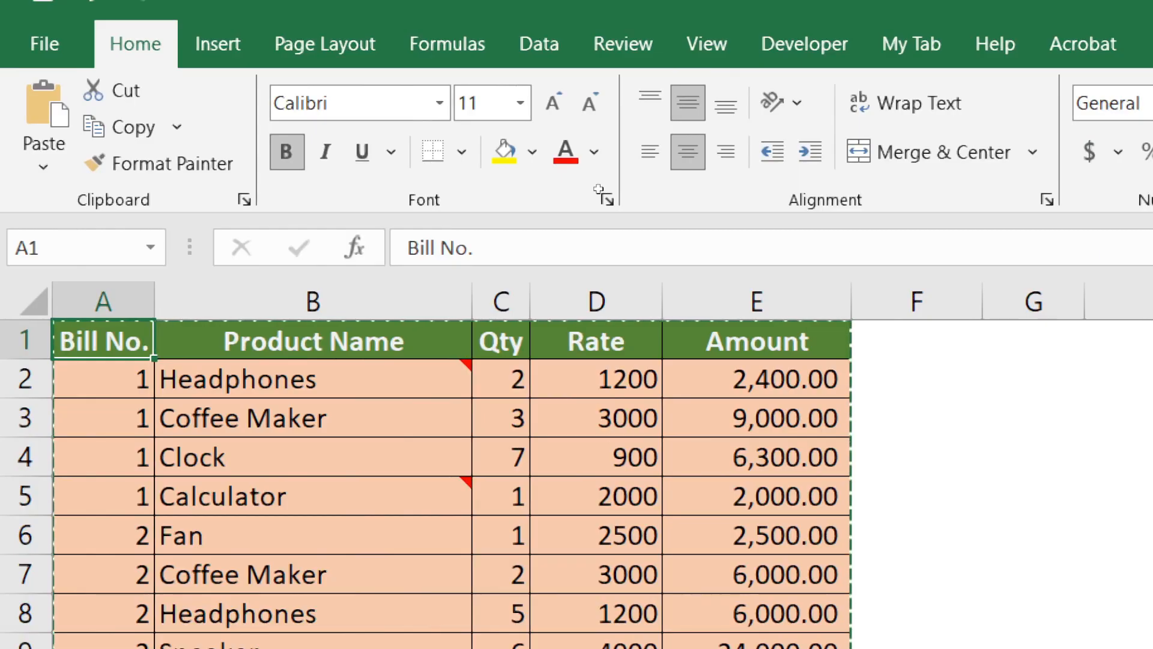
key("Right")
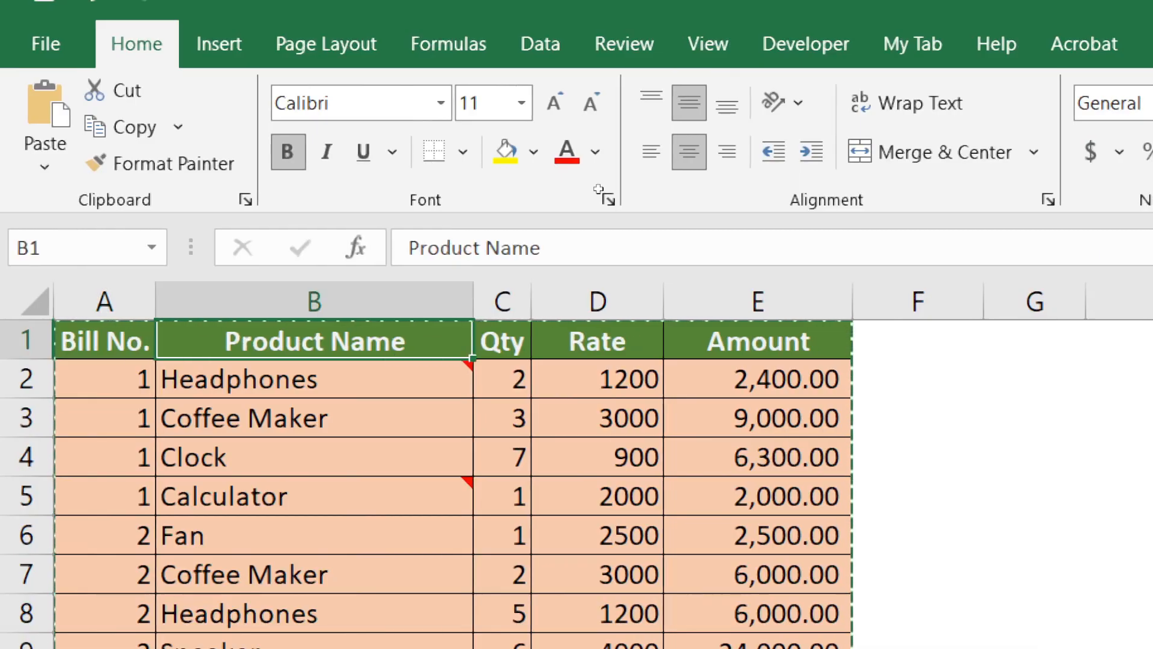
key("Right")
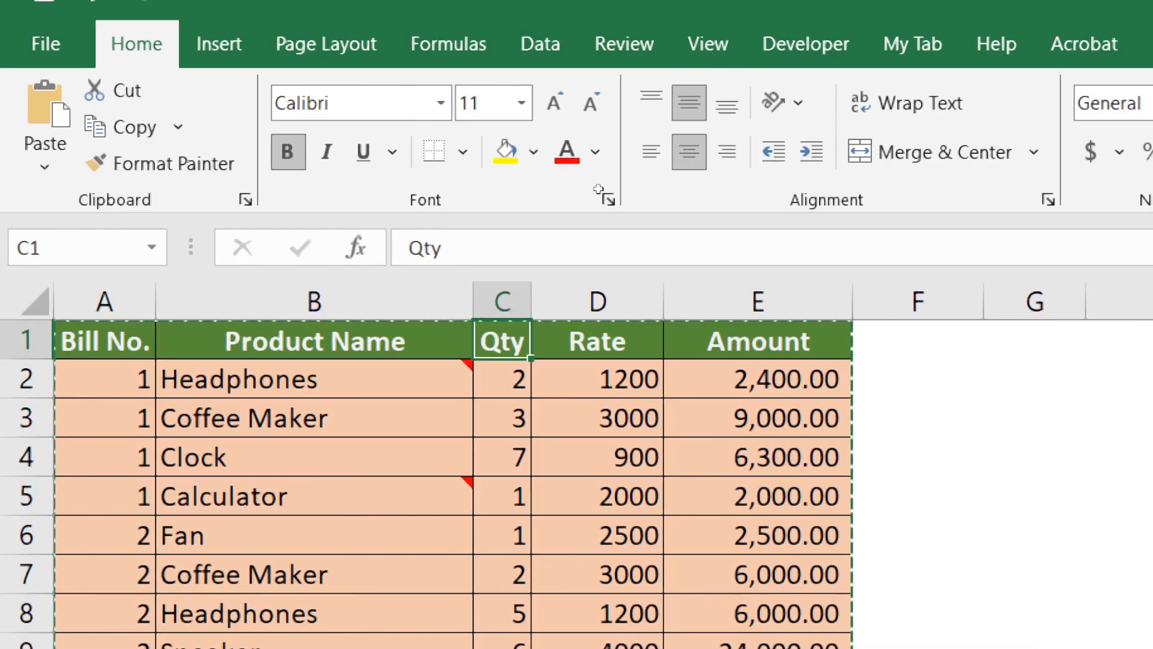
Return to G1 and H1 to compare their column widths with the source Bill No. and Product Name columns
key("Right")
key("Right")
key("Right")
key("Right")
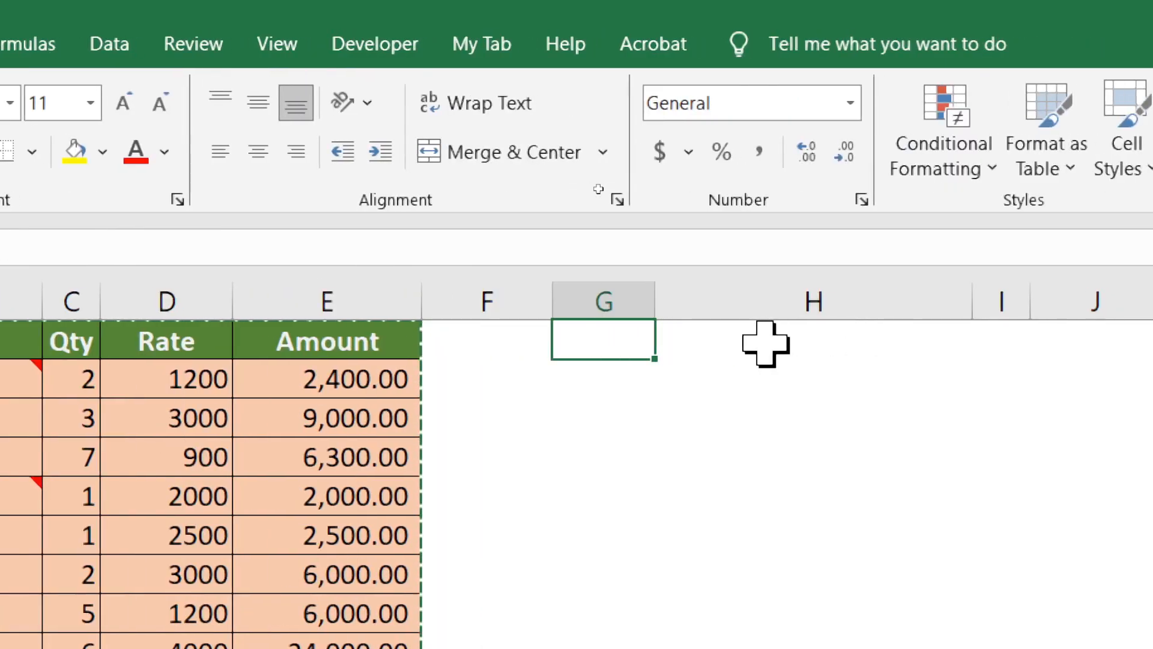
key("Right")
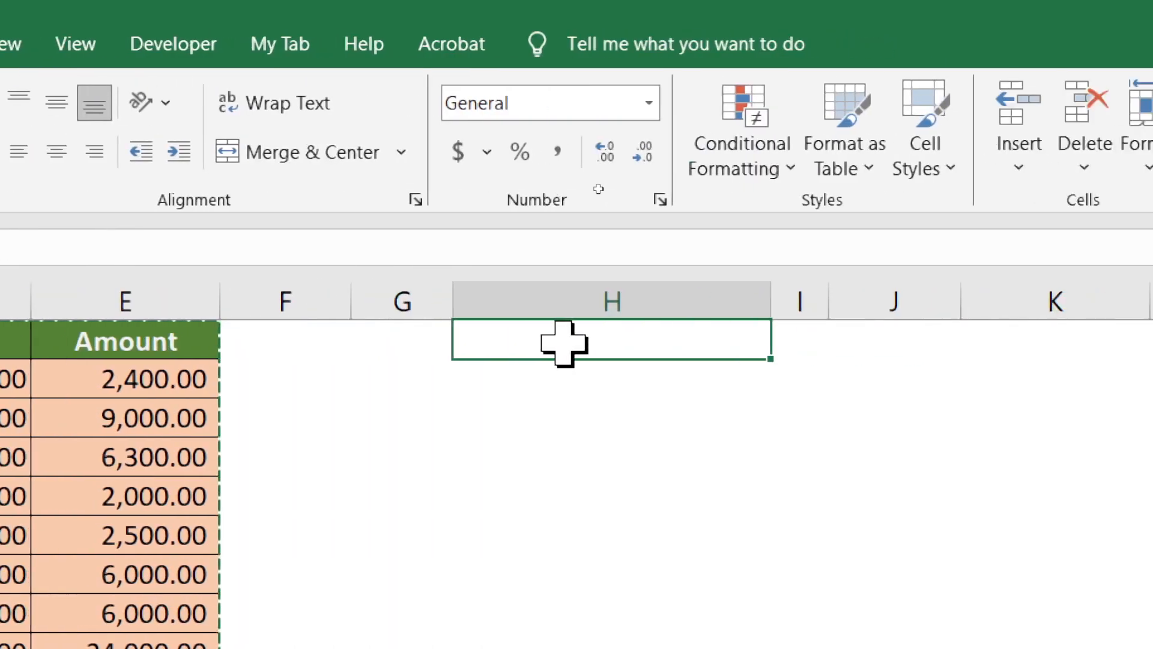
Compare the widths of destination columns I, J and K by moving through their first-row cells
key("Right")
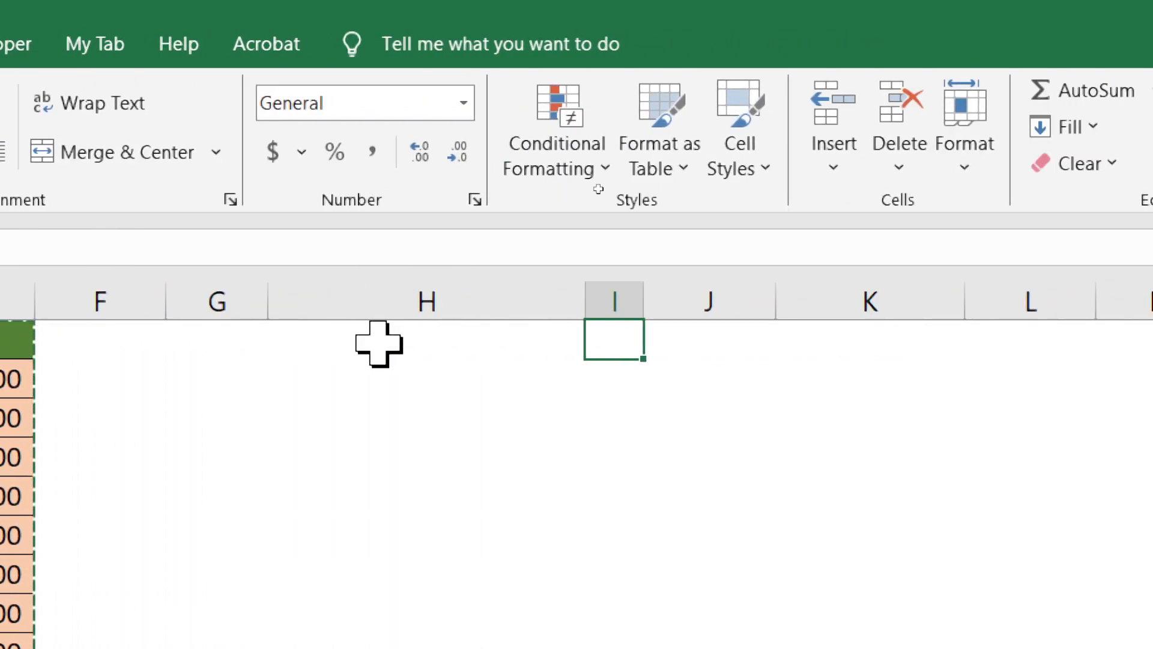
key("Right")
key("Right")
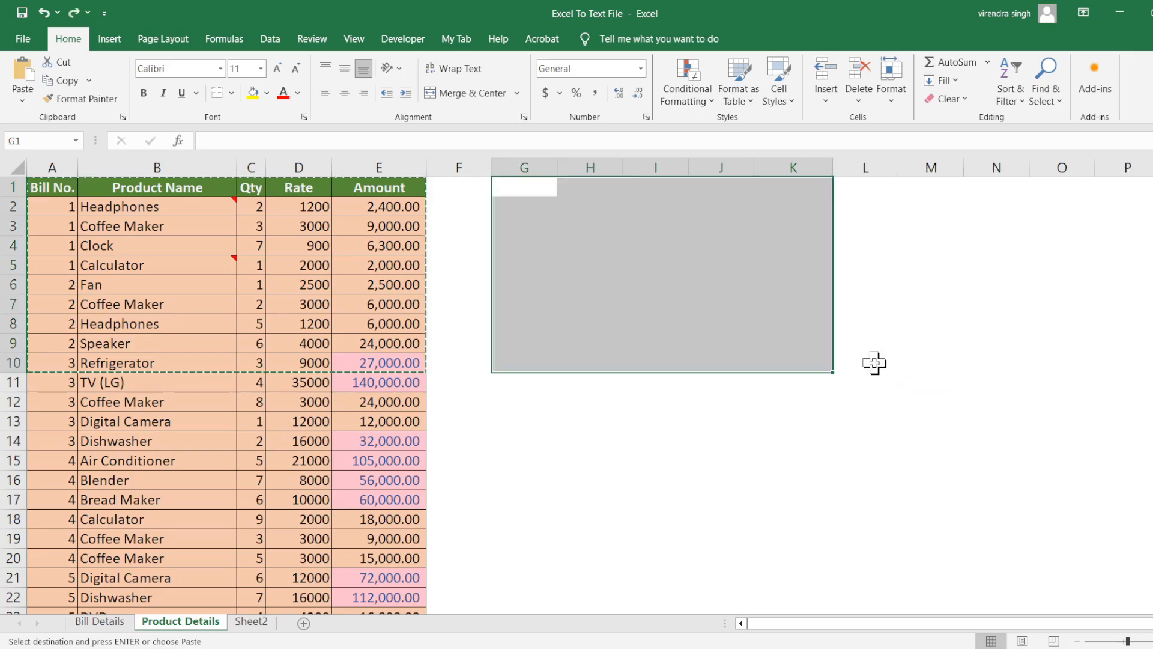
Paste the copied range into G1:K10 using the Paste Special option Formulas and number formats
key("ctrl+alt+v")
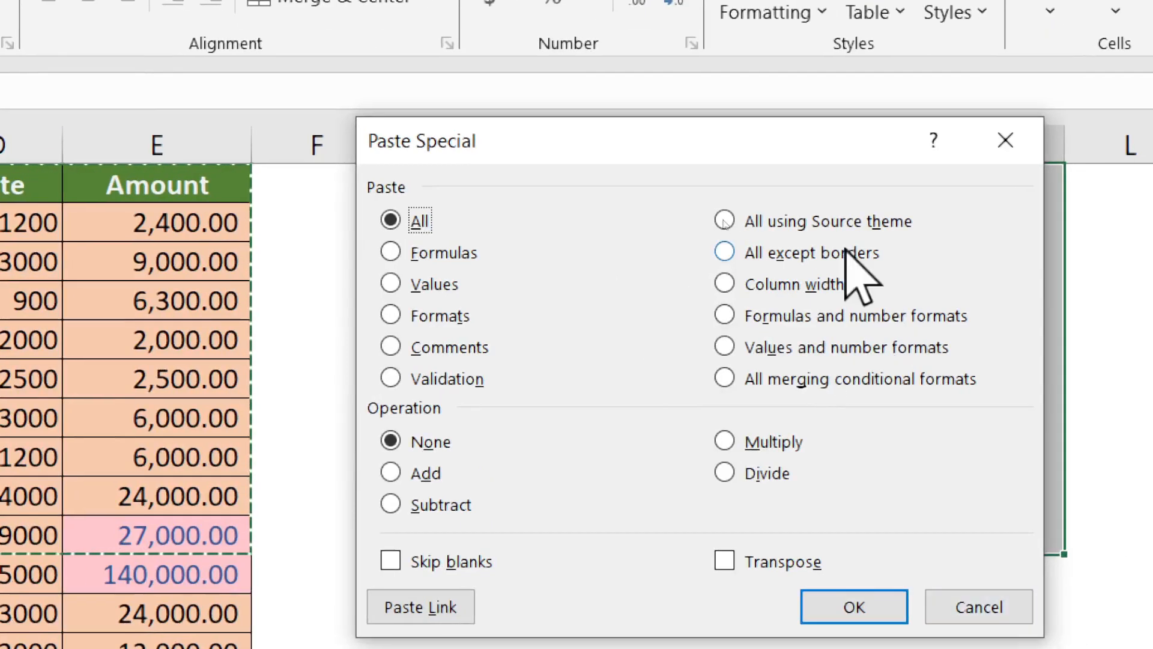
left_click(774, 317)
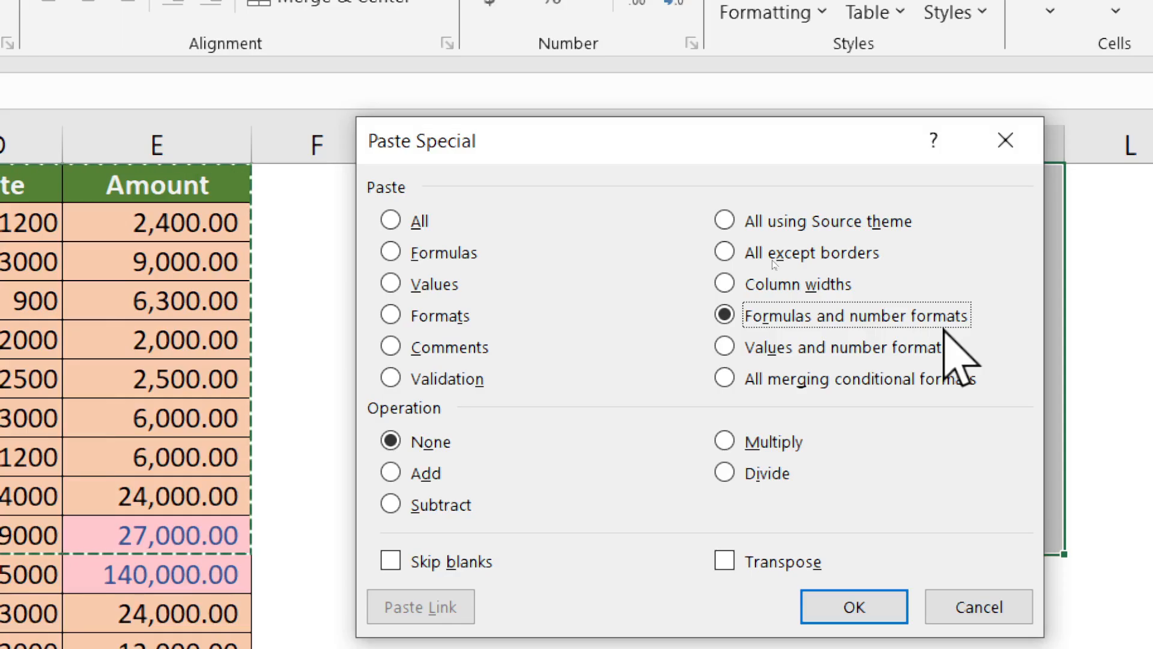
left_click(843, 607)
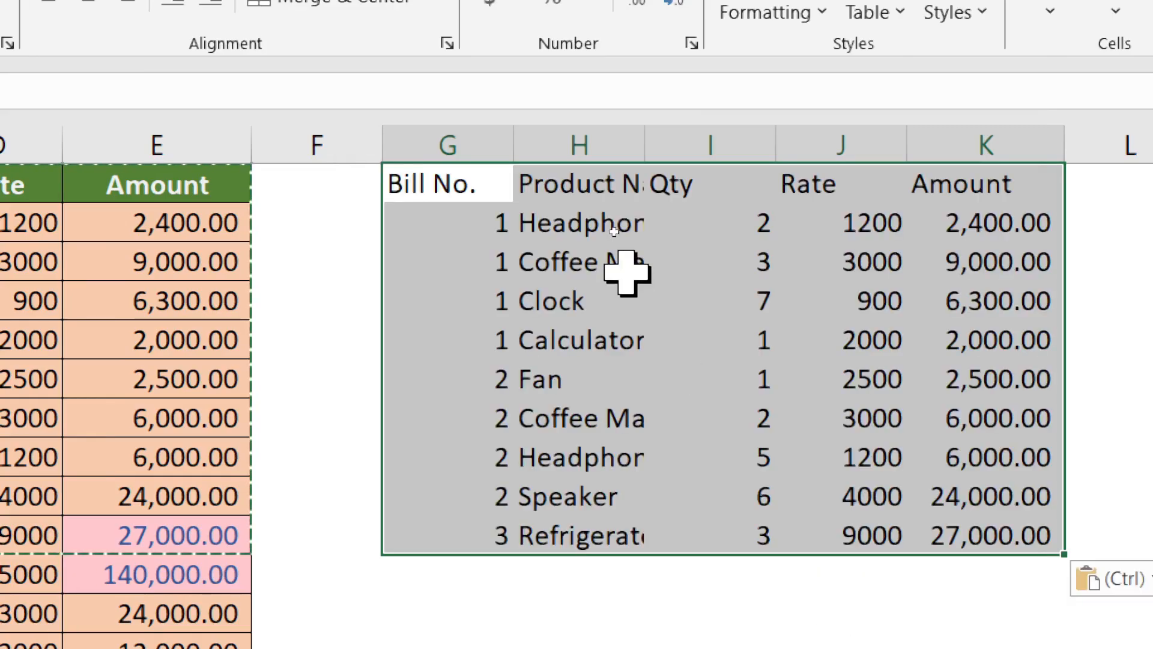
Compare the number format of the pasted Amount in K2 with the source Amount in E2
left_click(626, 270)
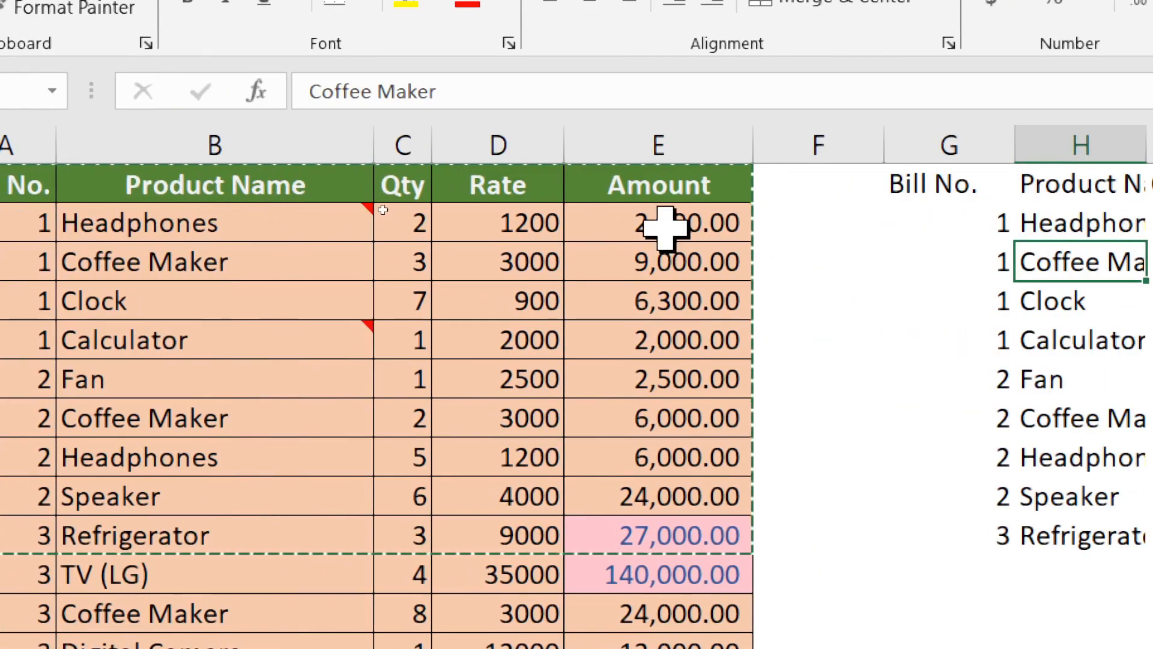
left_click(666, 227)
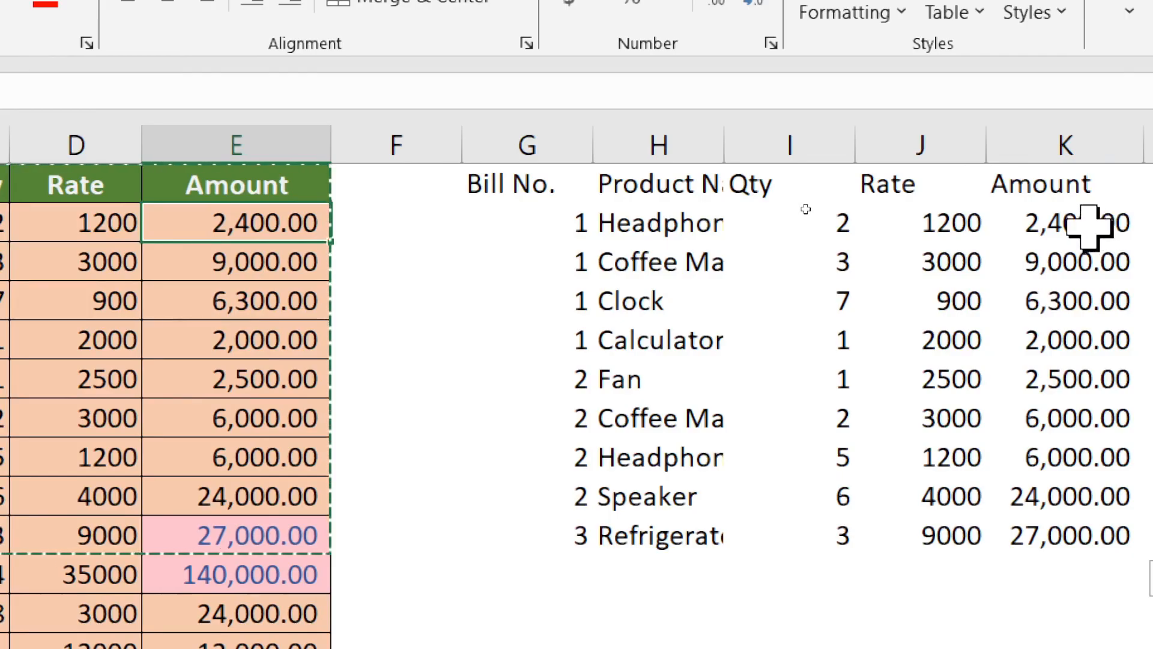
left_click(1090, 227)
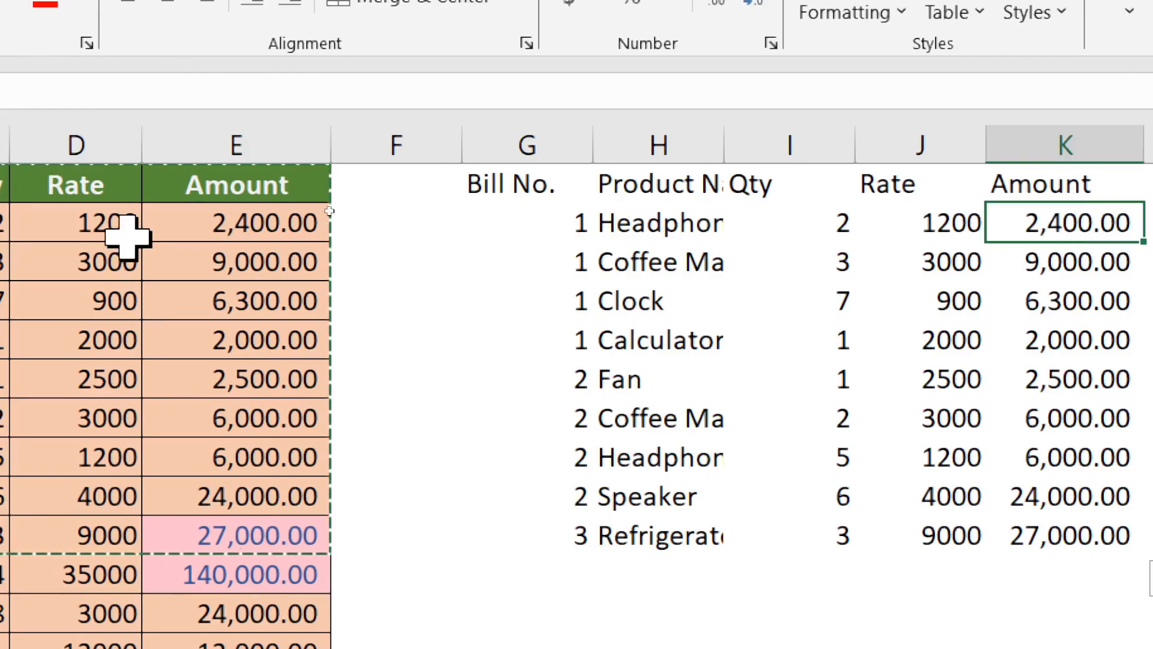
left_click(208, 235)
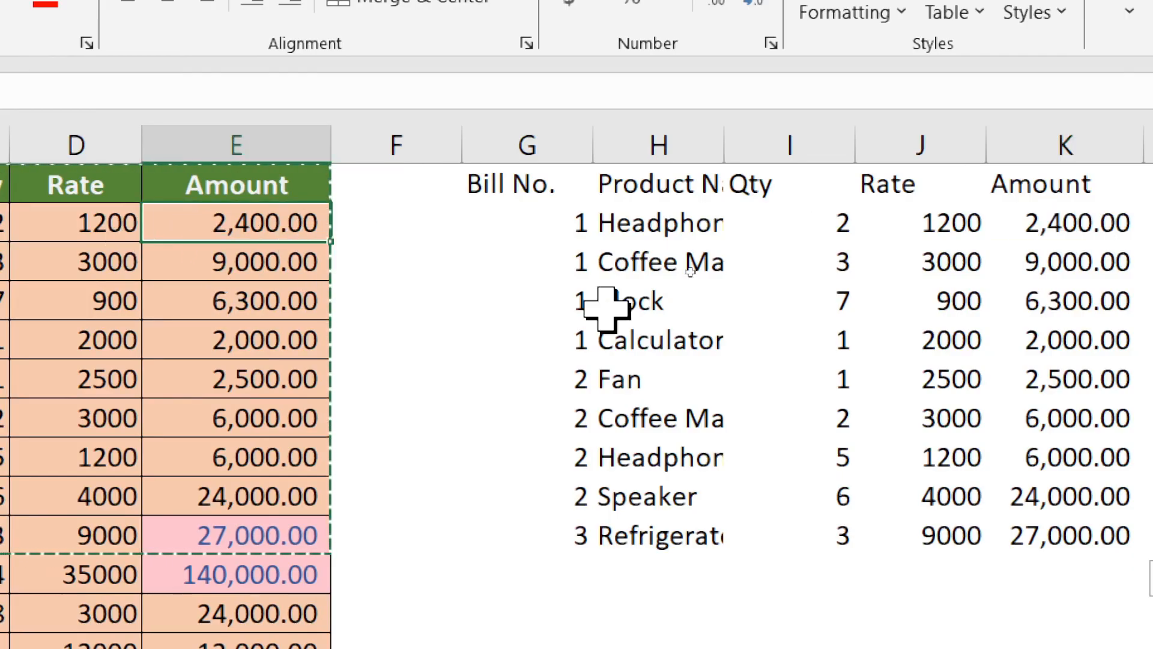
left_click(1051, 225)
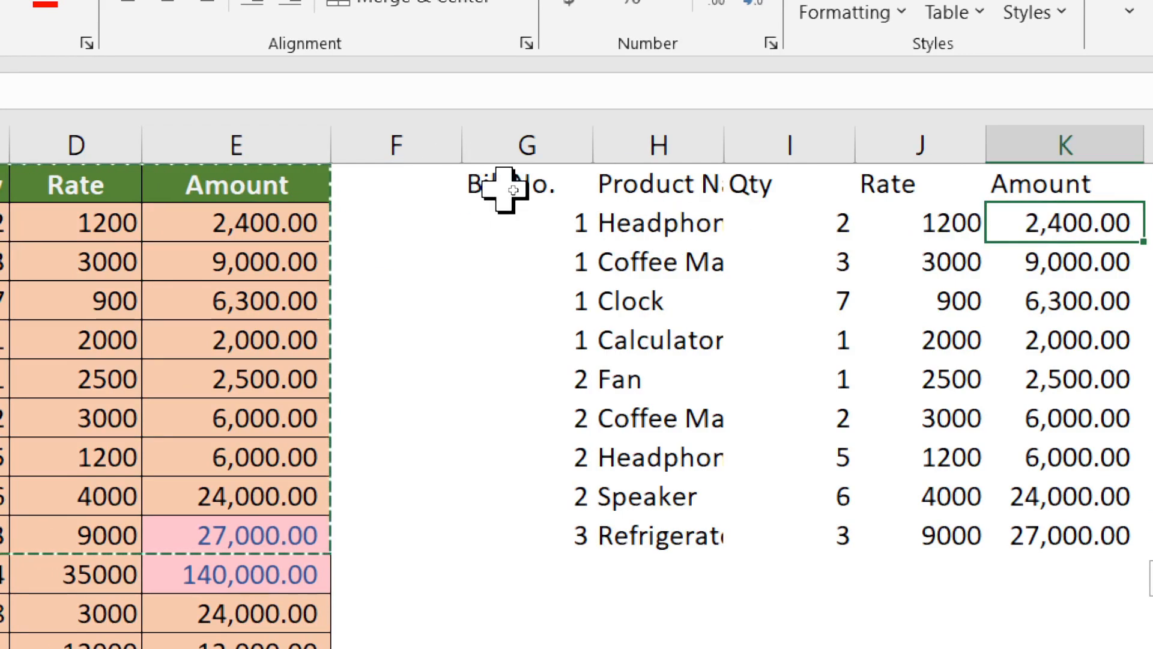
Inspect the pasted Product Name in H2 and the formula behind the pasted Amount in K2
left_click(645, 233)
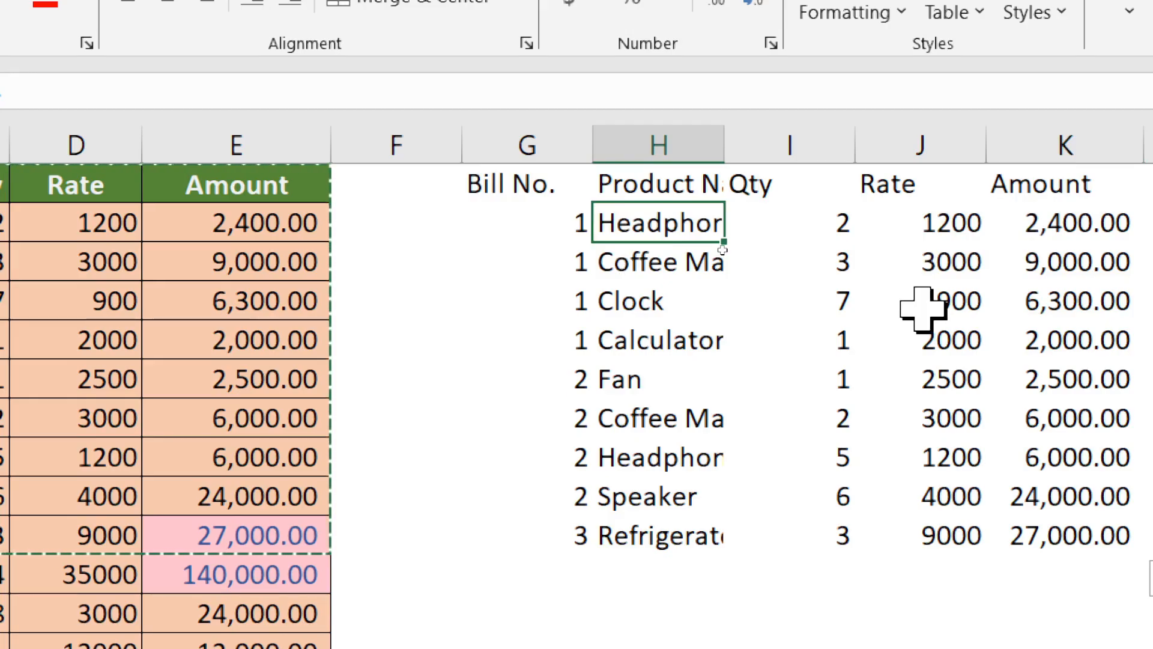
left_click(1077, 221)
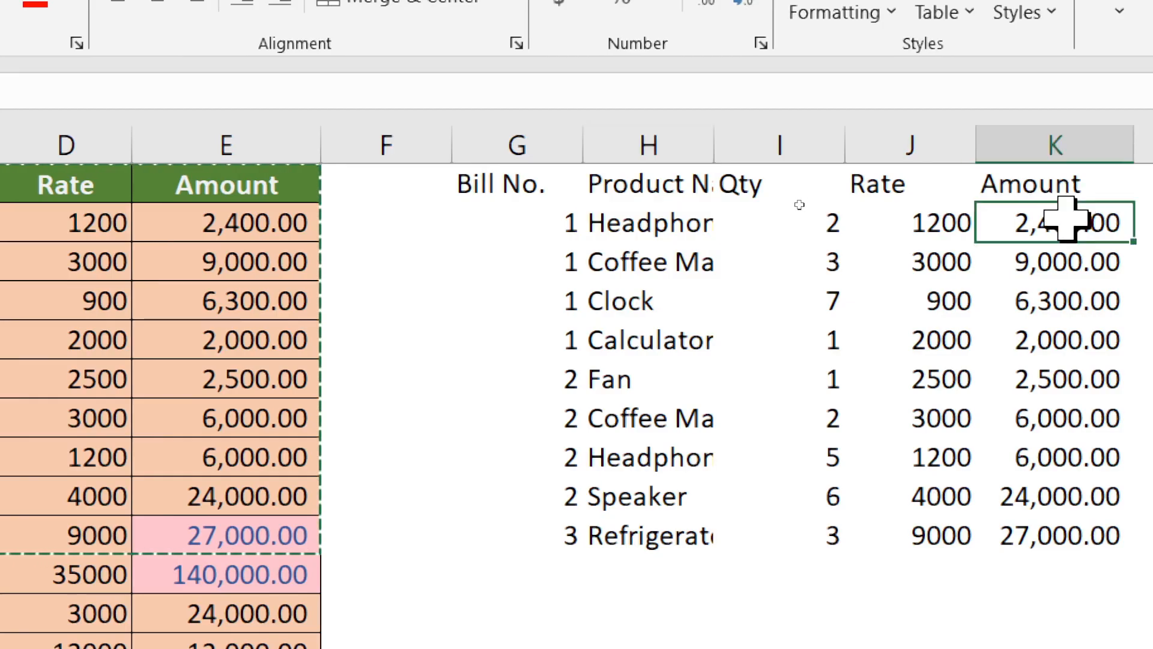
double_click(1068, 220)
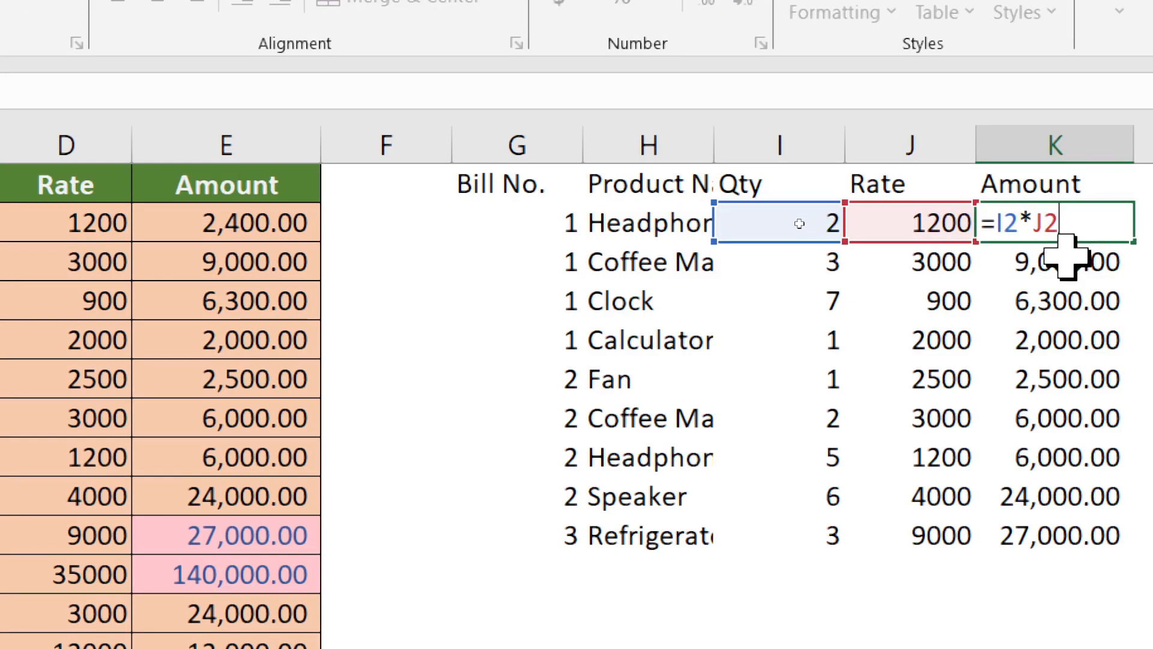
key("Return")
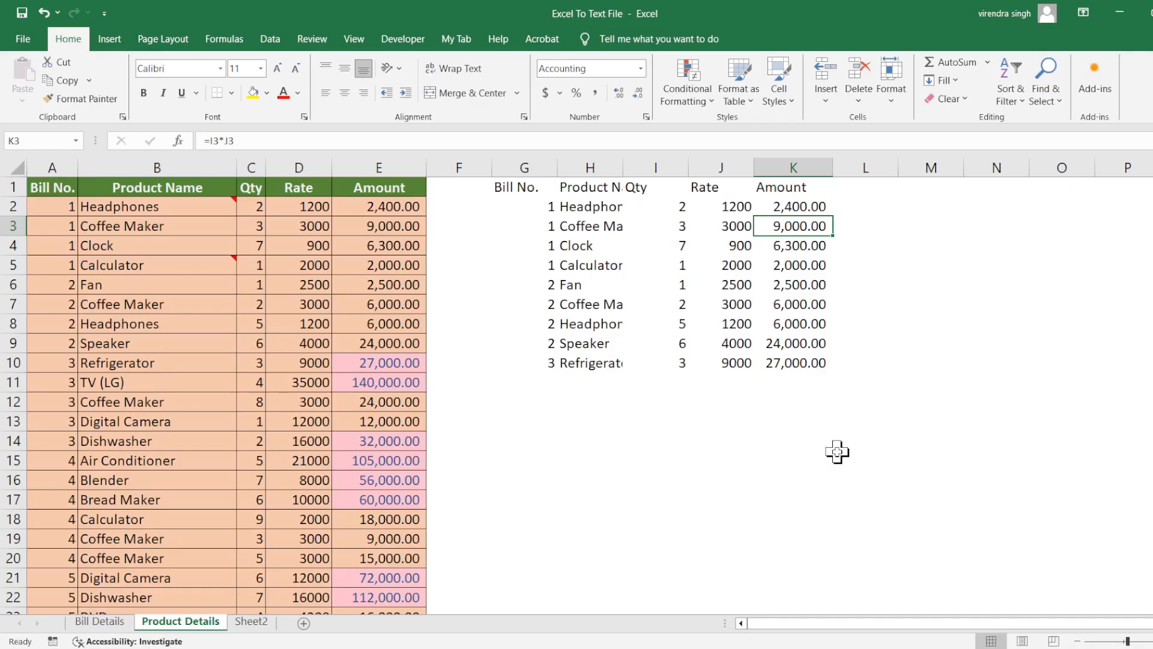
Undo the formulas and number formats paste and paste the copied range into G1:K10 as Values and number formats
key("ctrl+z")
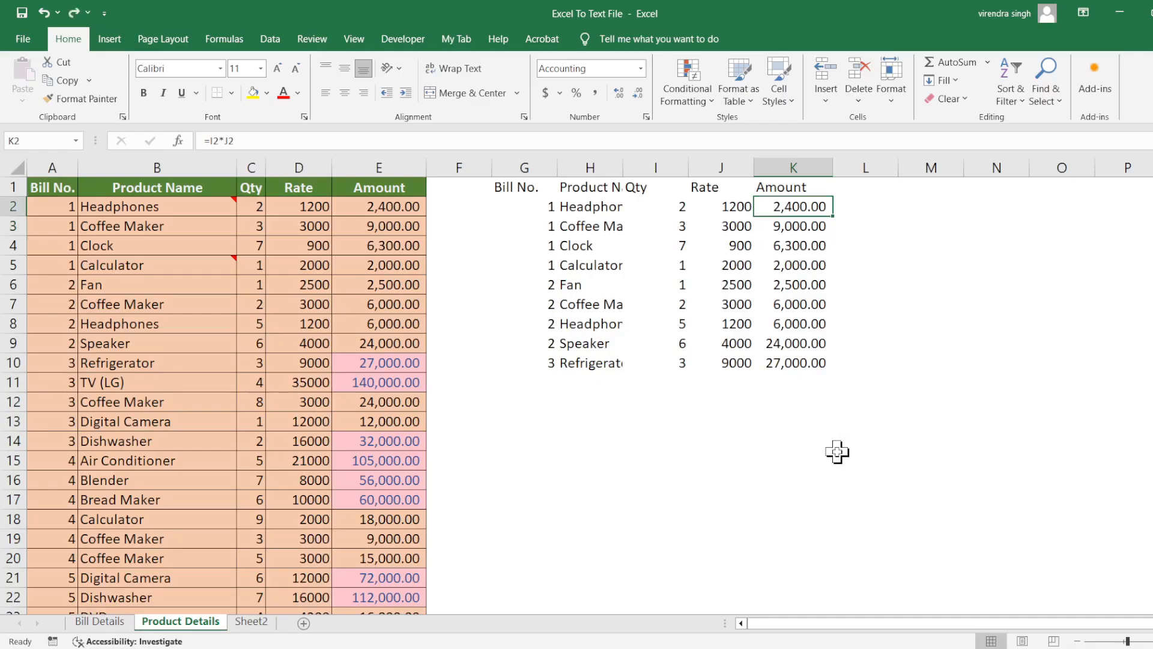
key("ctrl+z")
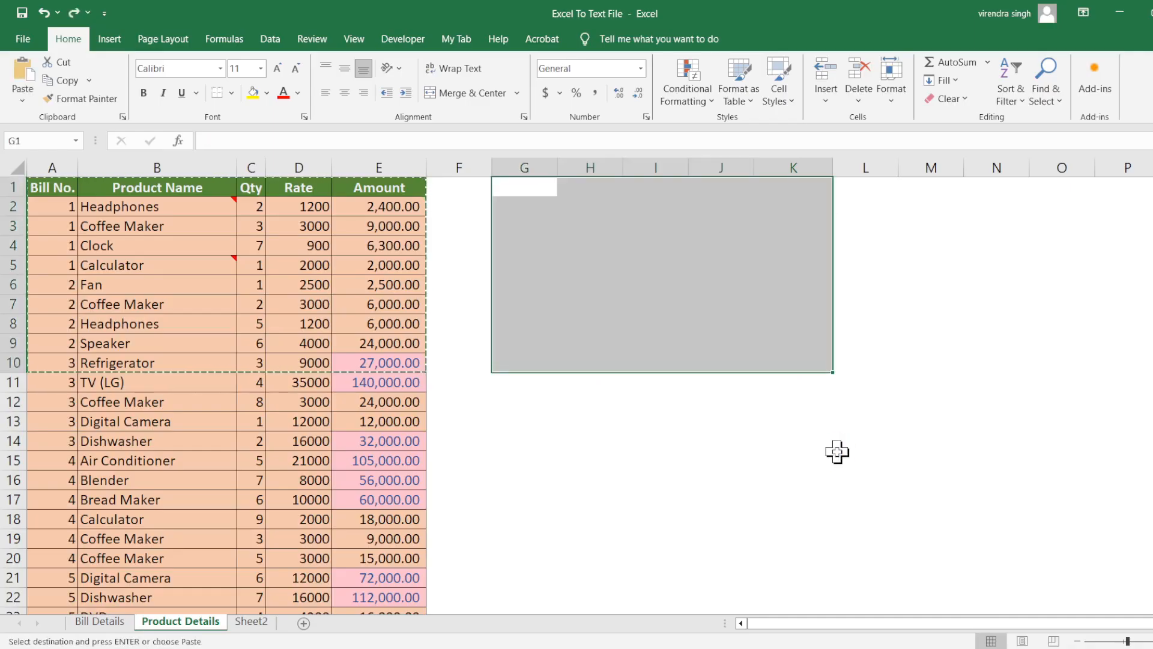
key("ctrl+alt+v")
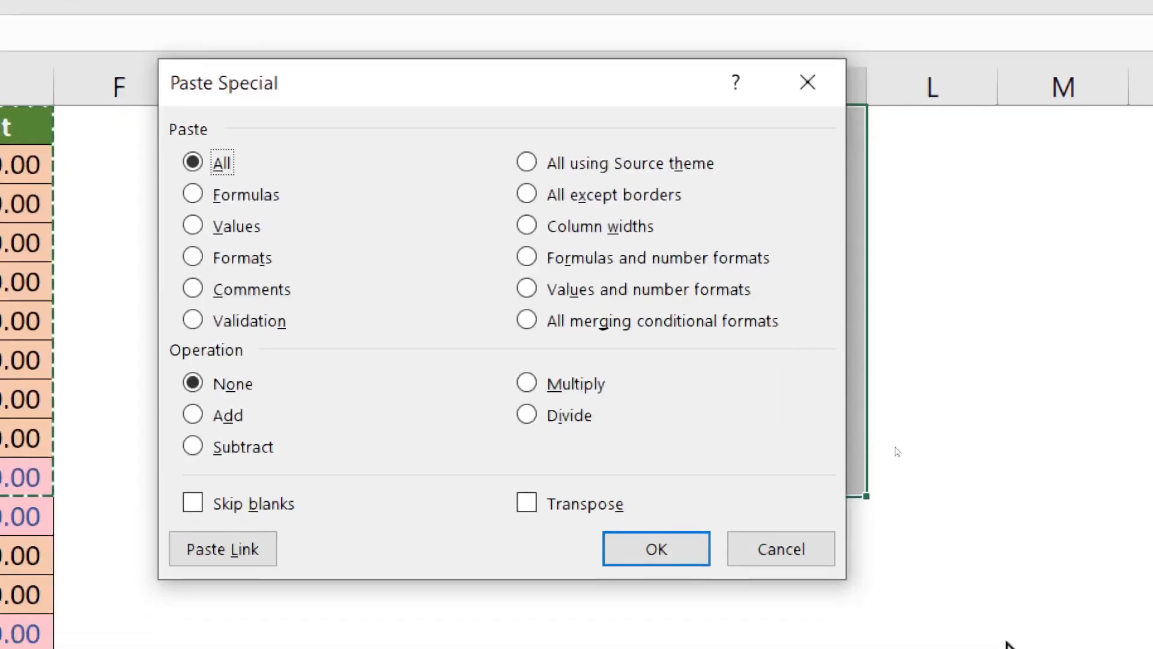
left_click(590, 286)
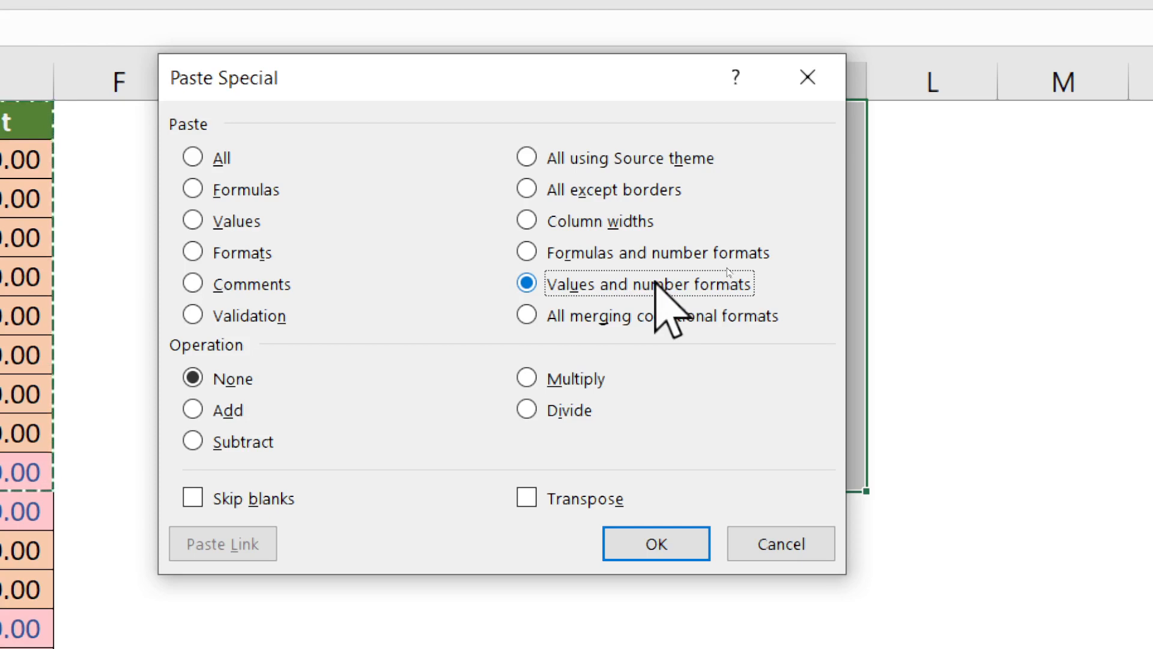
left_click(648, 539)
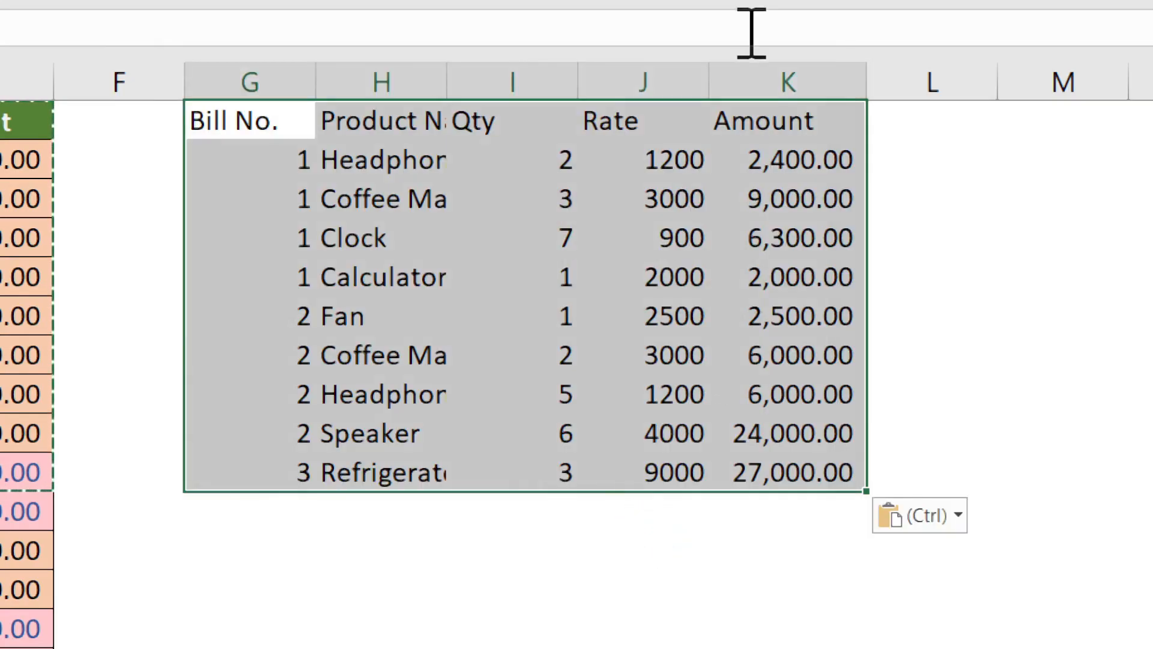
Check the contents of the pasted Amount cells K2, K3 and K4 for values instead of formulas
double_click(763, 168)
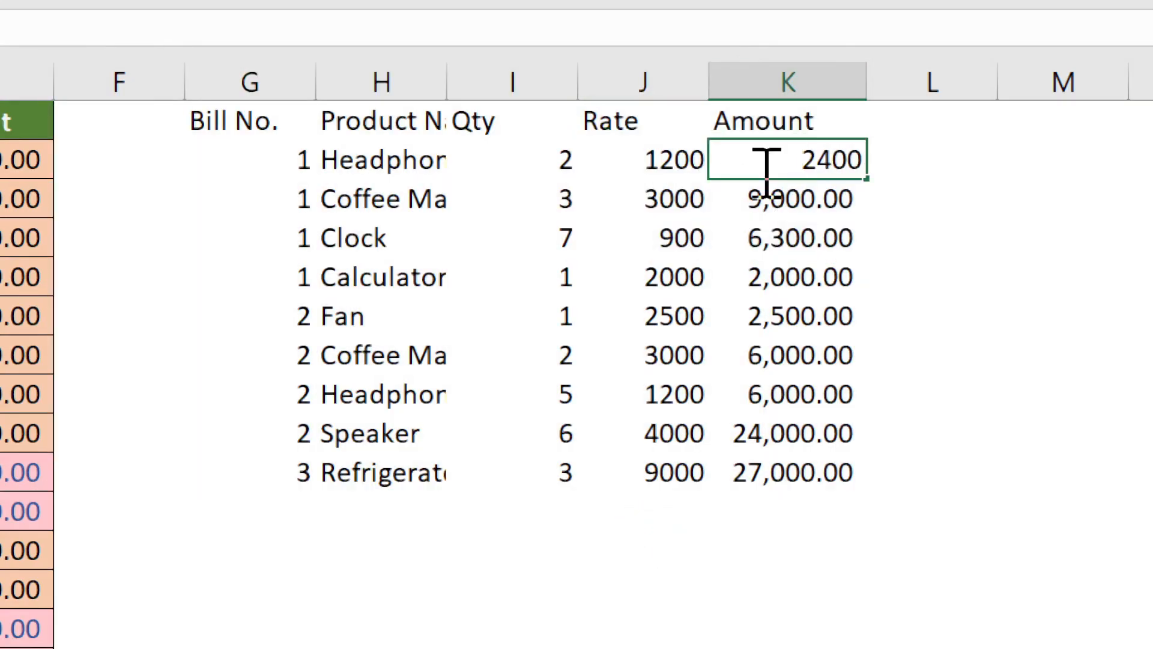
double_click(766, 207)
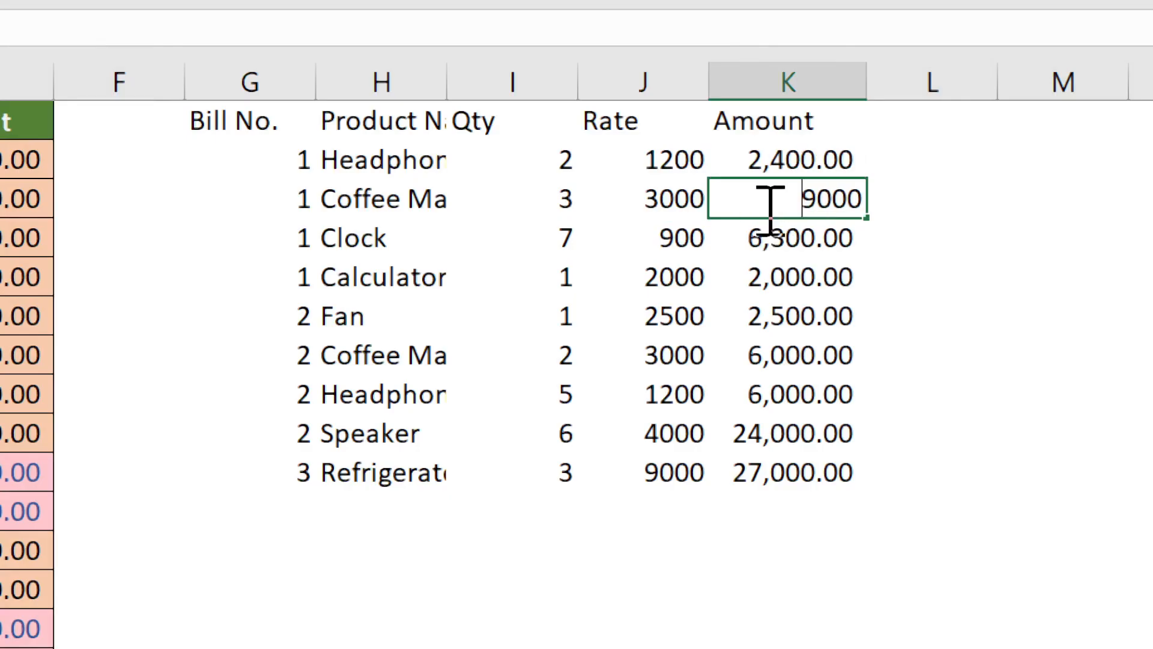
left_click(749, 239)
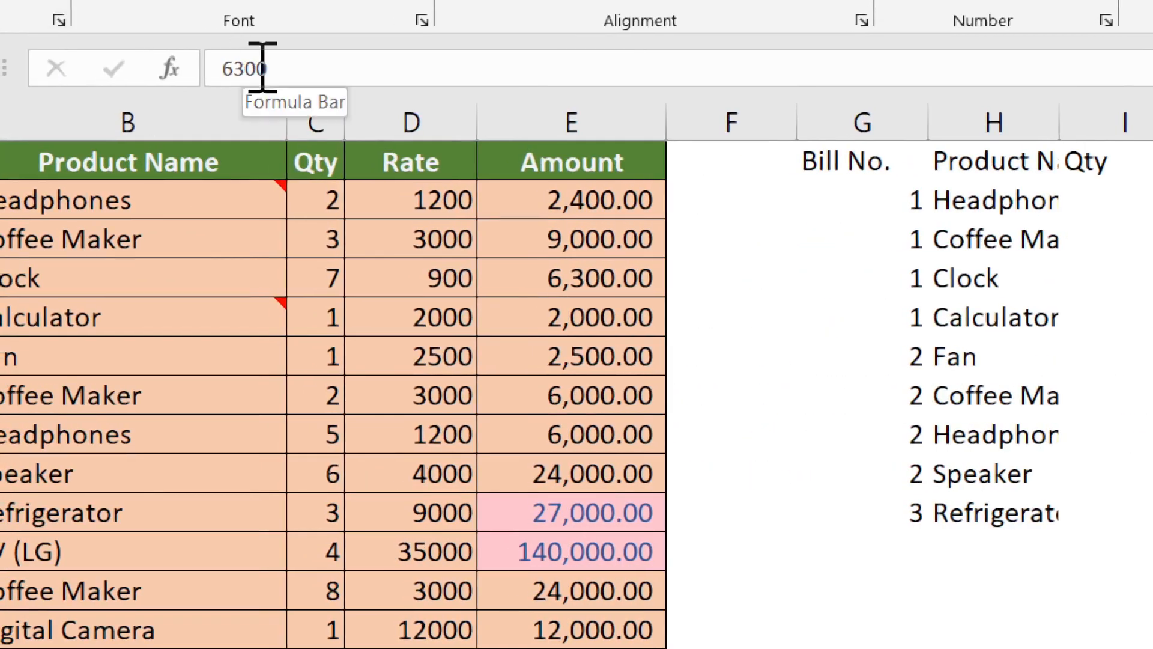
double_click(239, 66)
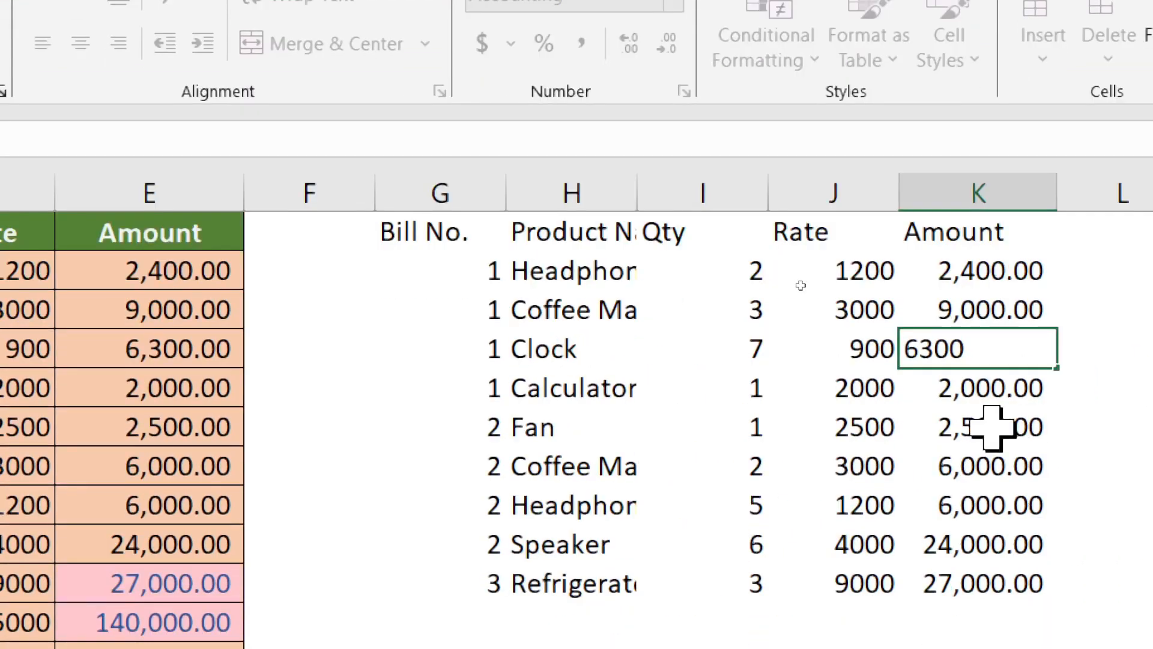
key("Return")
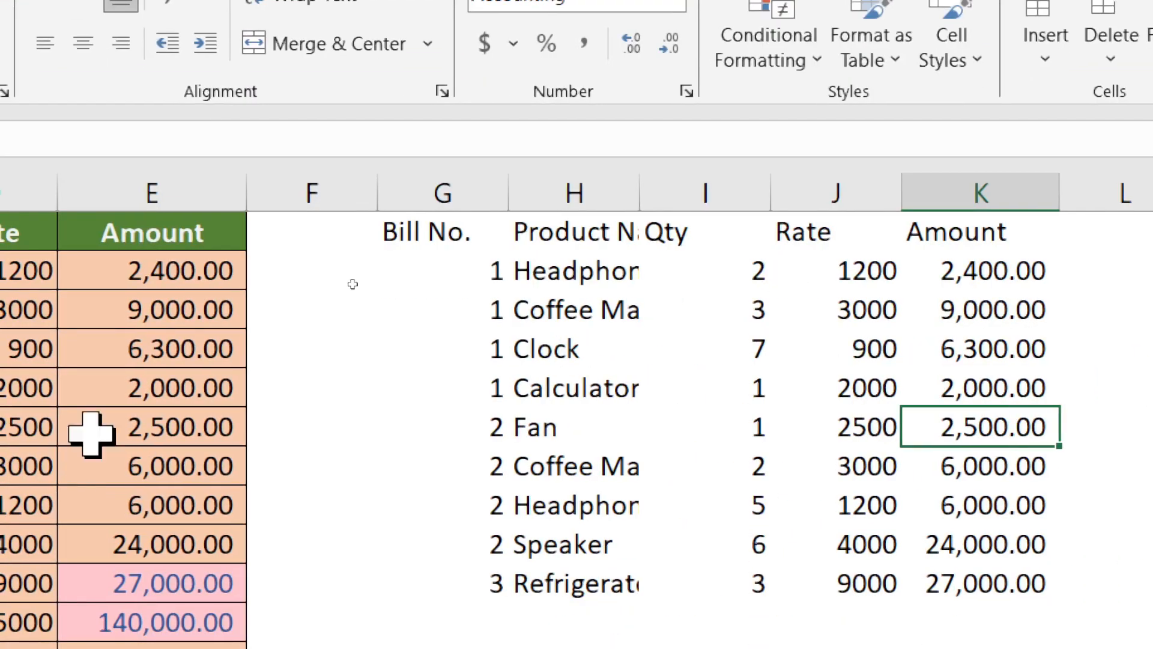
Compare the number formatting of the source Amounts in E2:E7 with the pasted Amounts in K2:K7
left_click_drag(165, 276, 151, 465)
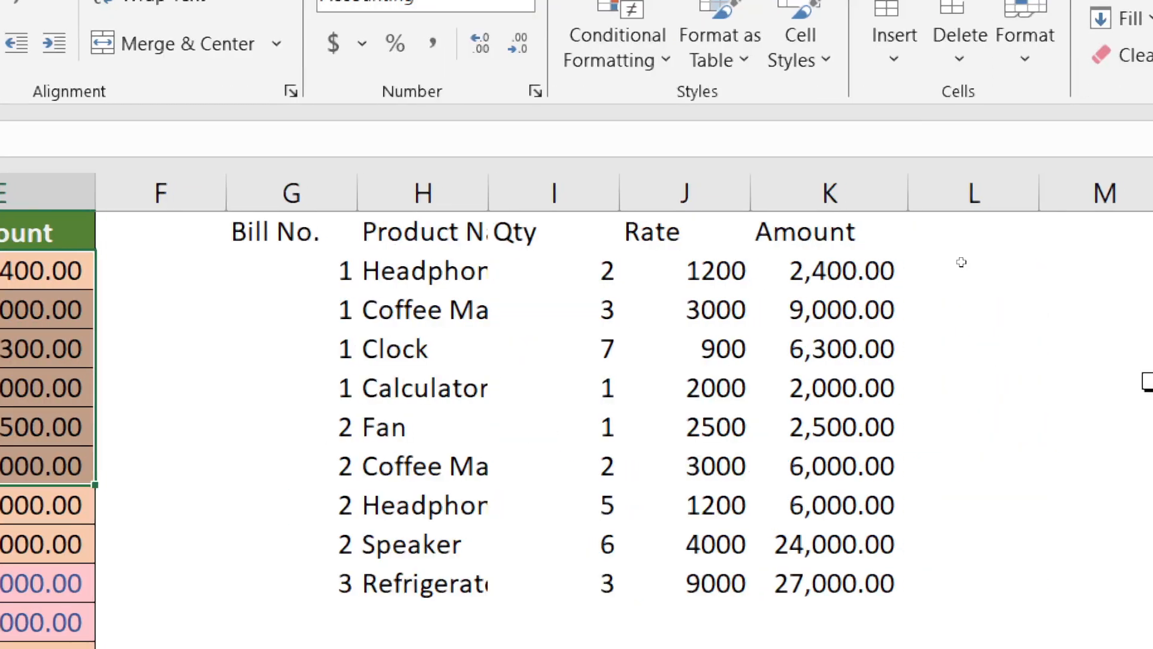
left_click_drag(818, 278, 851, 485)
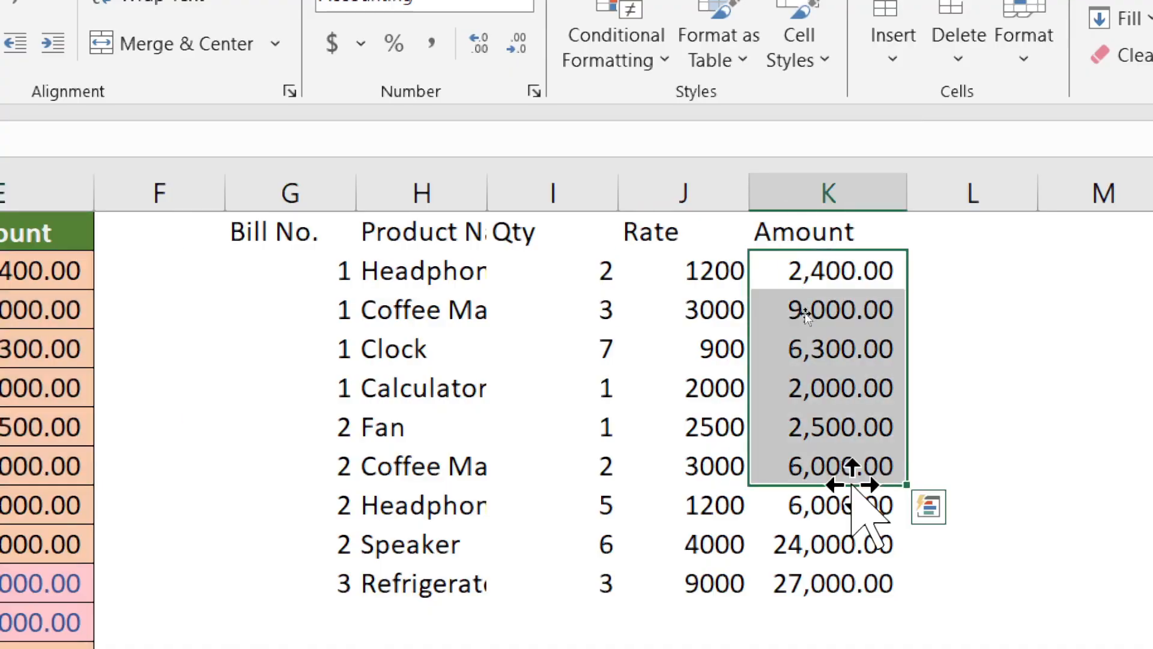
left_click(760, 351)
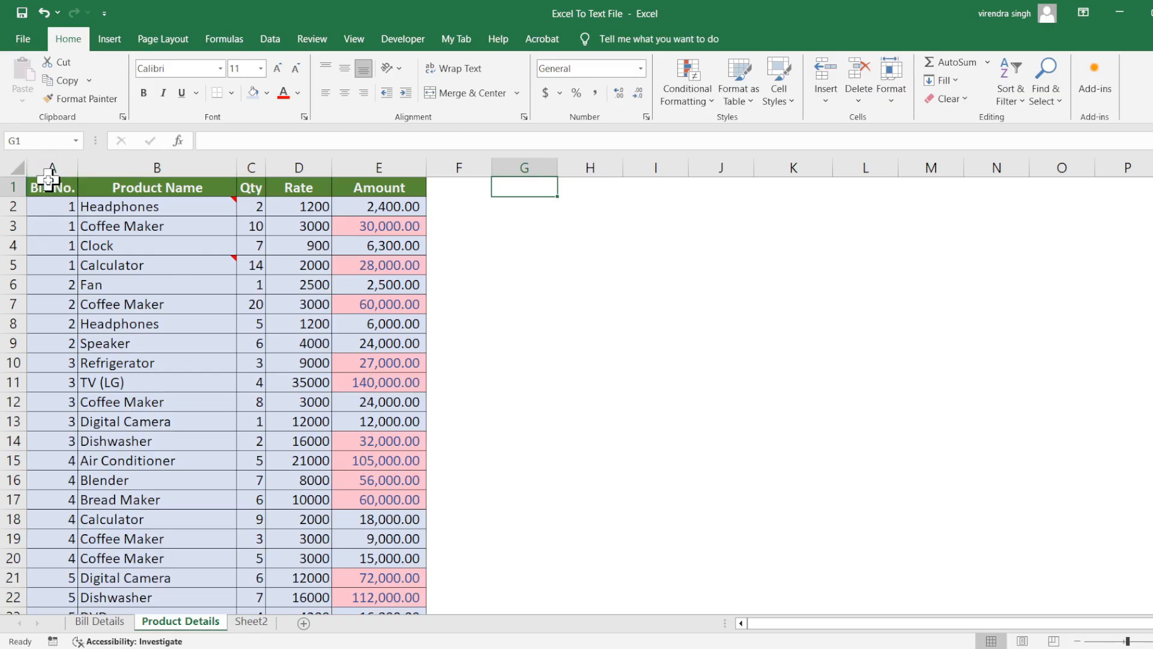
Copy the product range A1:E13 and select G1 as the paste destination
left_click_drag(48, 186, 388, 418)
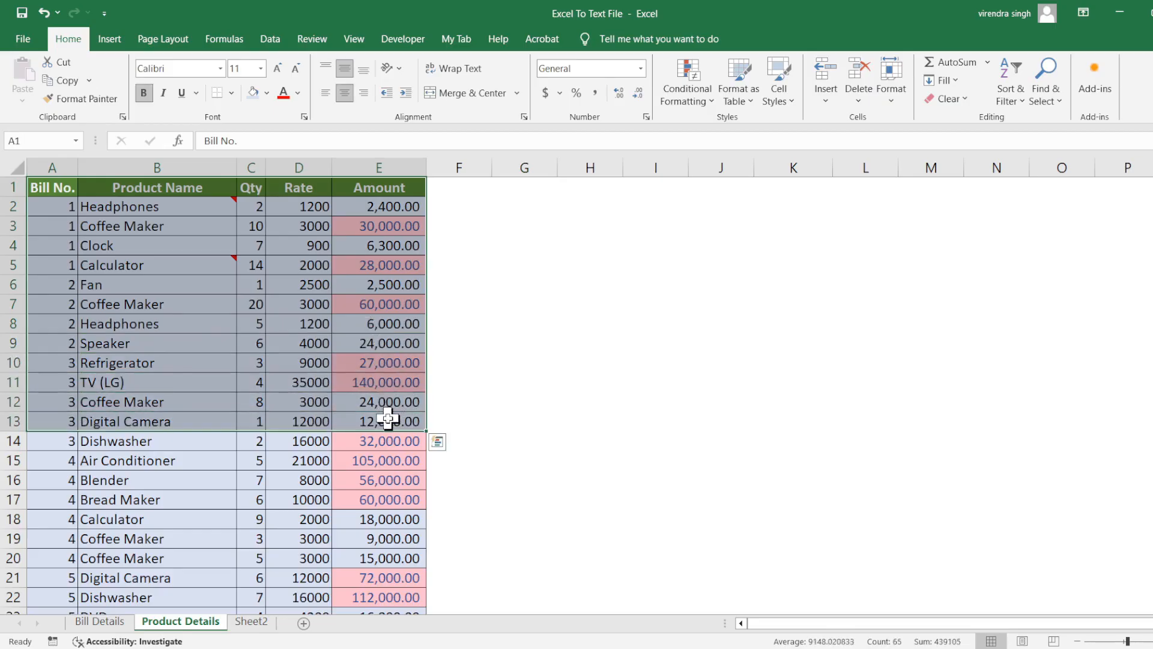
key("ctrl+c")
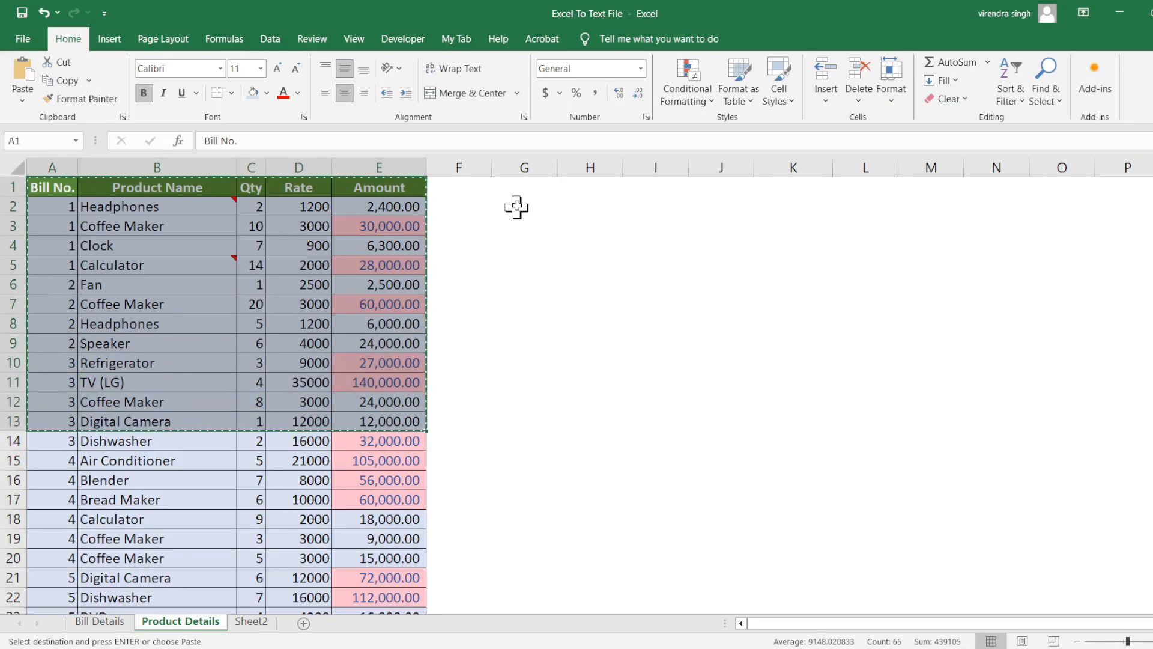
left_click(521, 187)
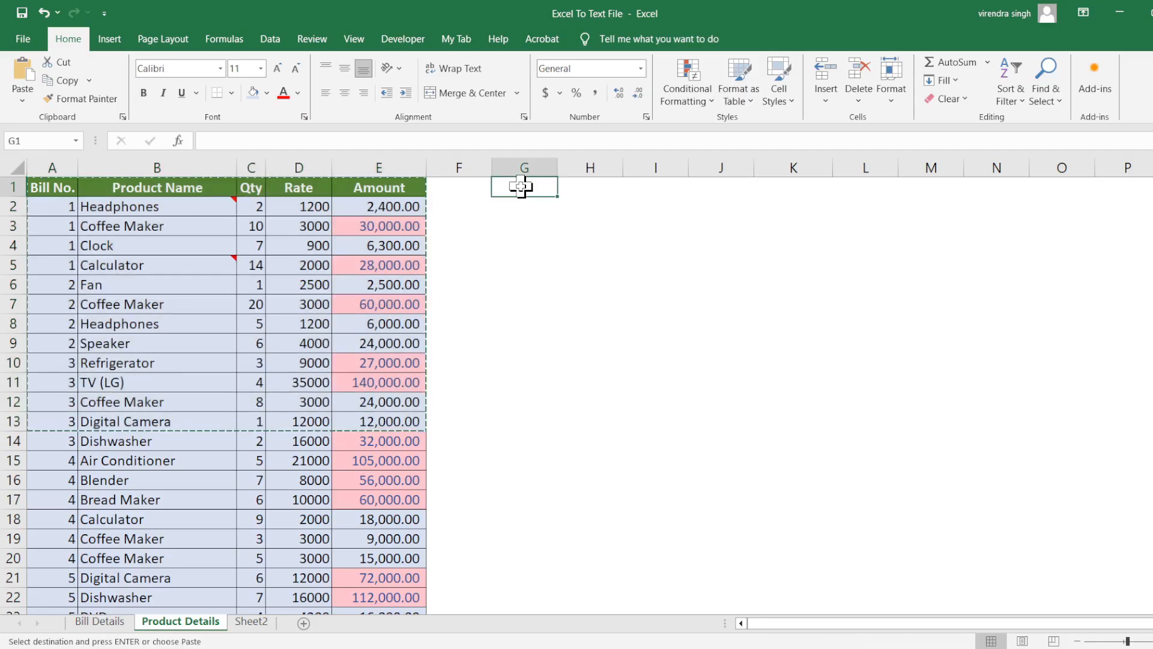
key("ctrl+alt+v")
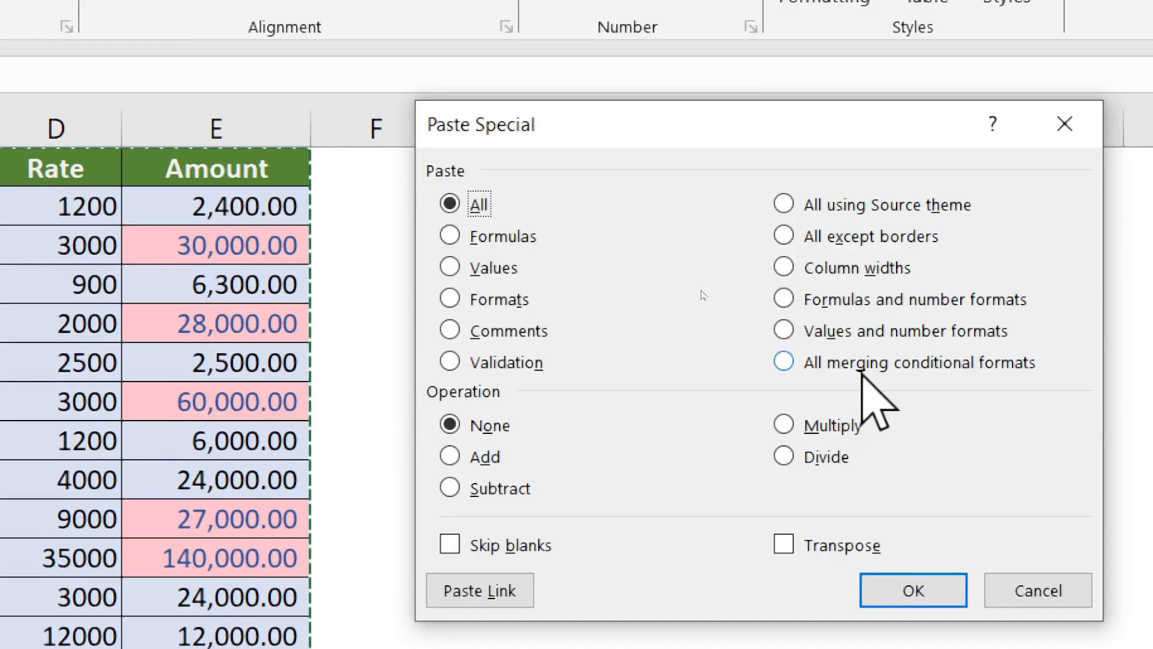
left_click(854, 369)
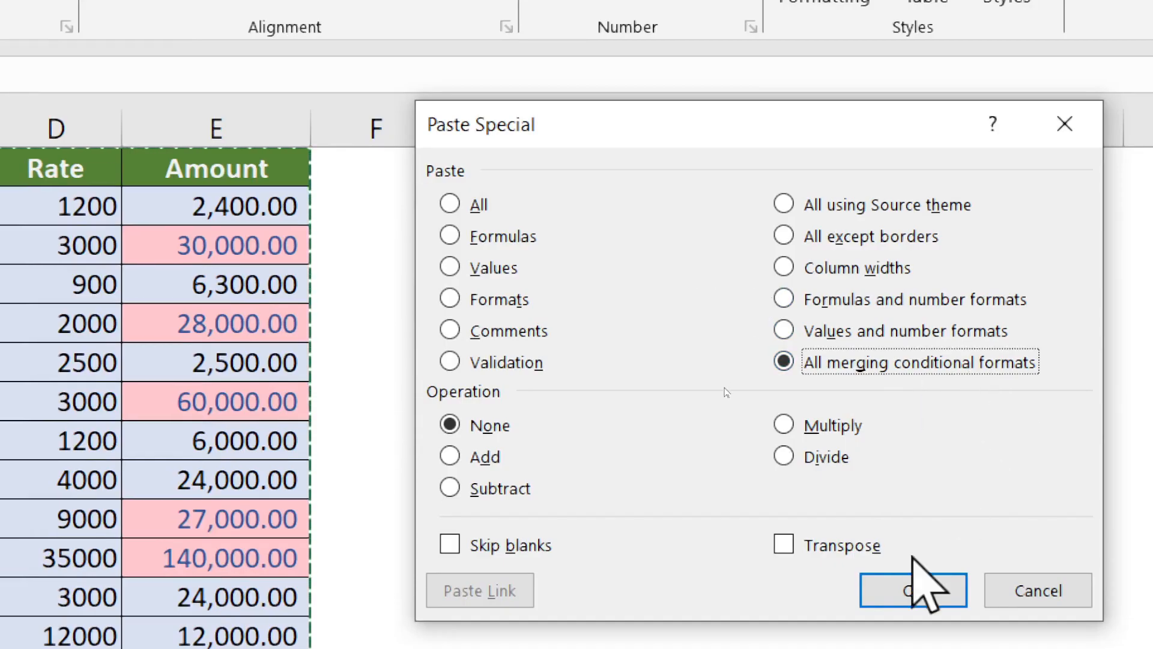
left_click(1017, 591)
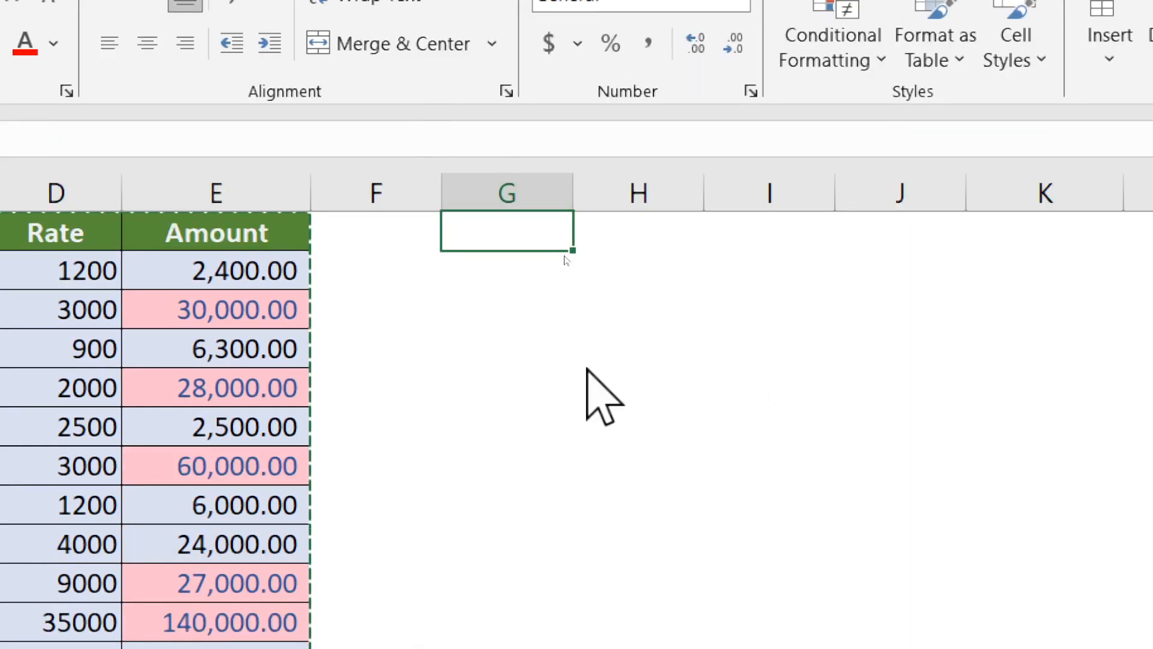
Paste only the formulas of the copied product range starting at G1 with Paste Special
key("ctrl+alt+v")
left_click(510, 301)
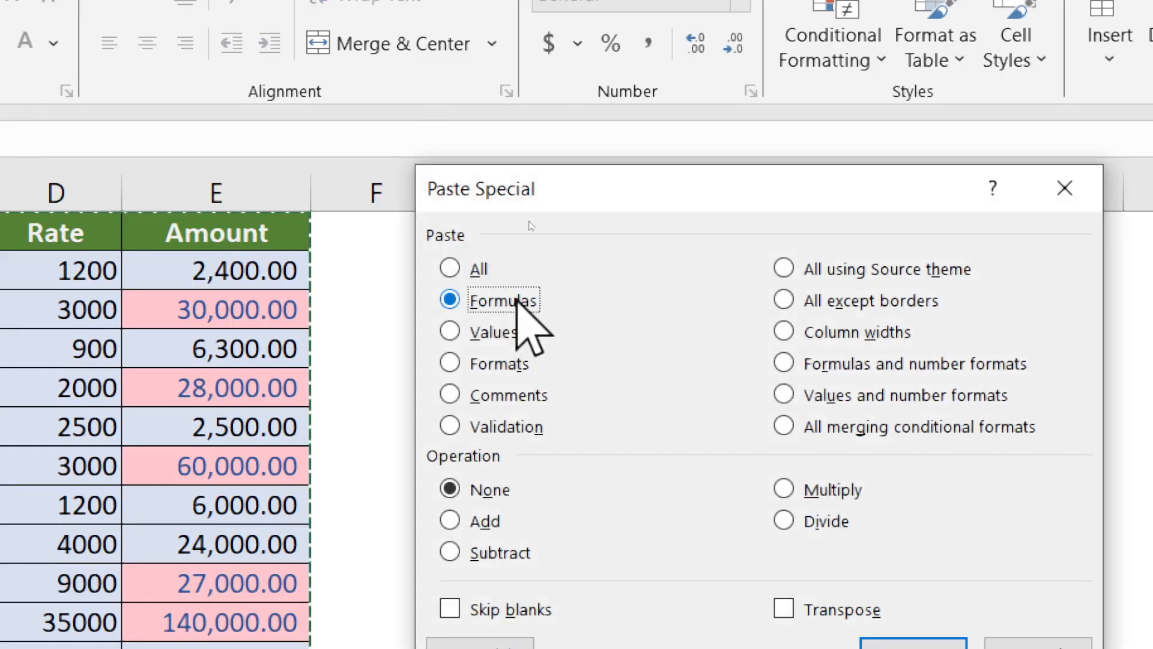
left_click(934, 622)
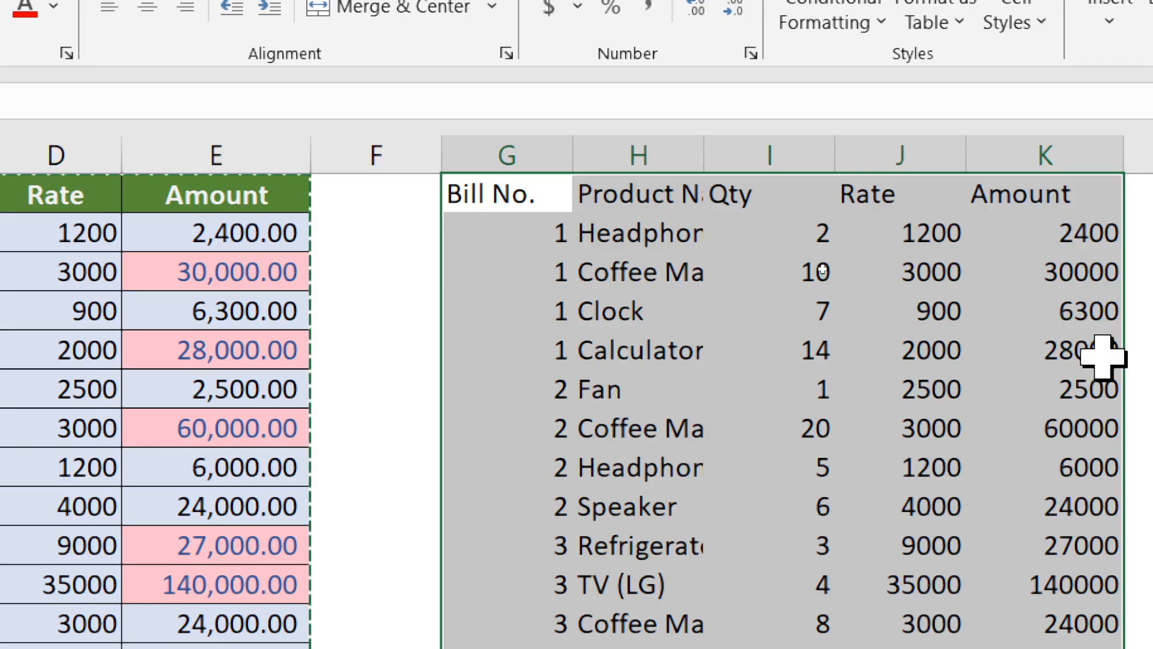
Check the pasted Amount cells K2:K4 for formulas and examine the conditional formatting of the source Amounts in E2:E11
left_click(1071, 321)
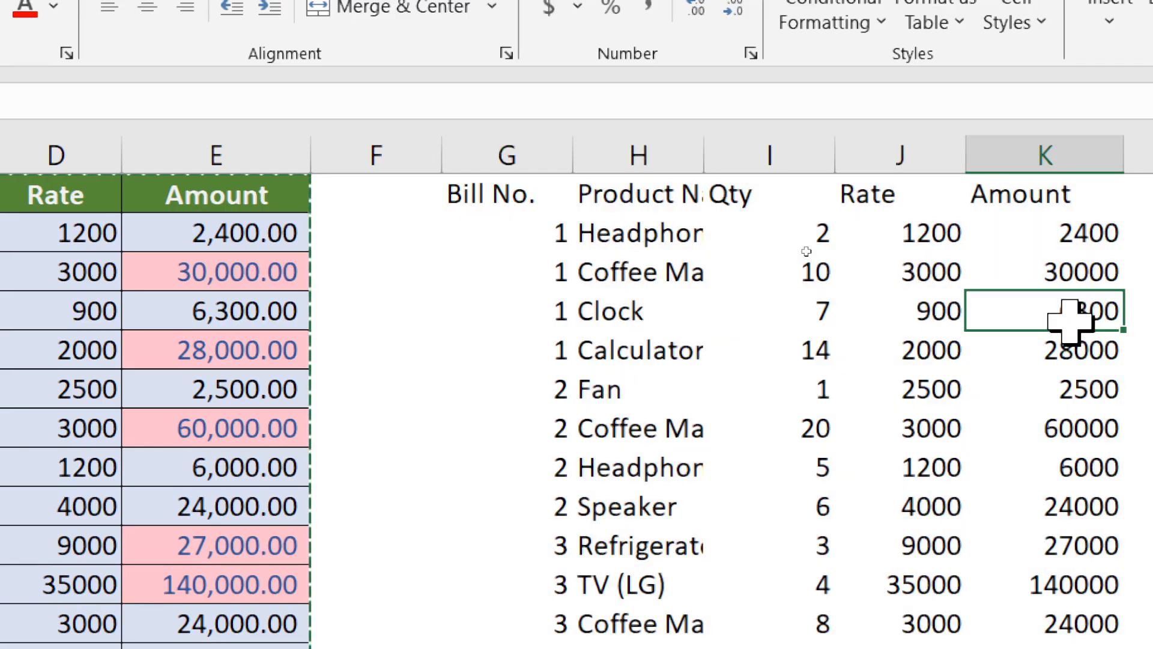
left_click(1046, 233)
left_click(1050, 283)
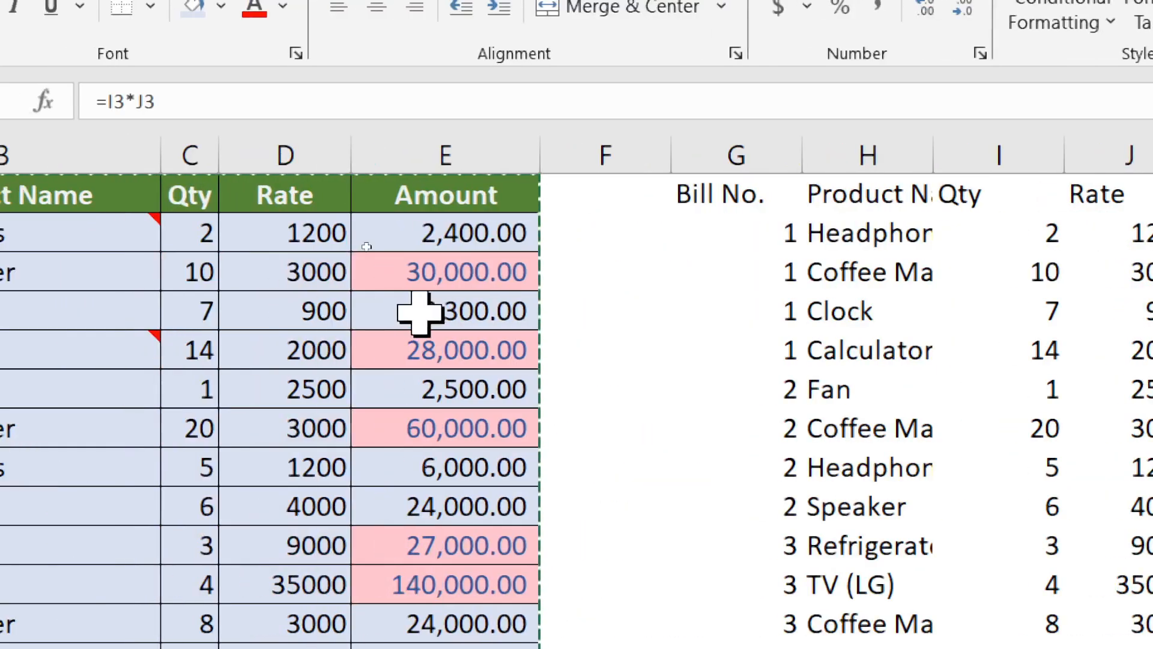
mouse_move(433, 240)
left_mouse_down()
mouse_move(419, 613)
mouse_move(428, 584)
left_mouse_up()
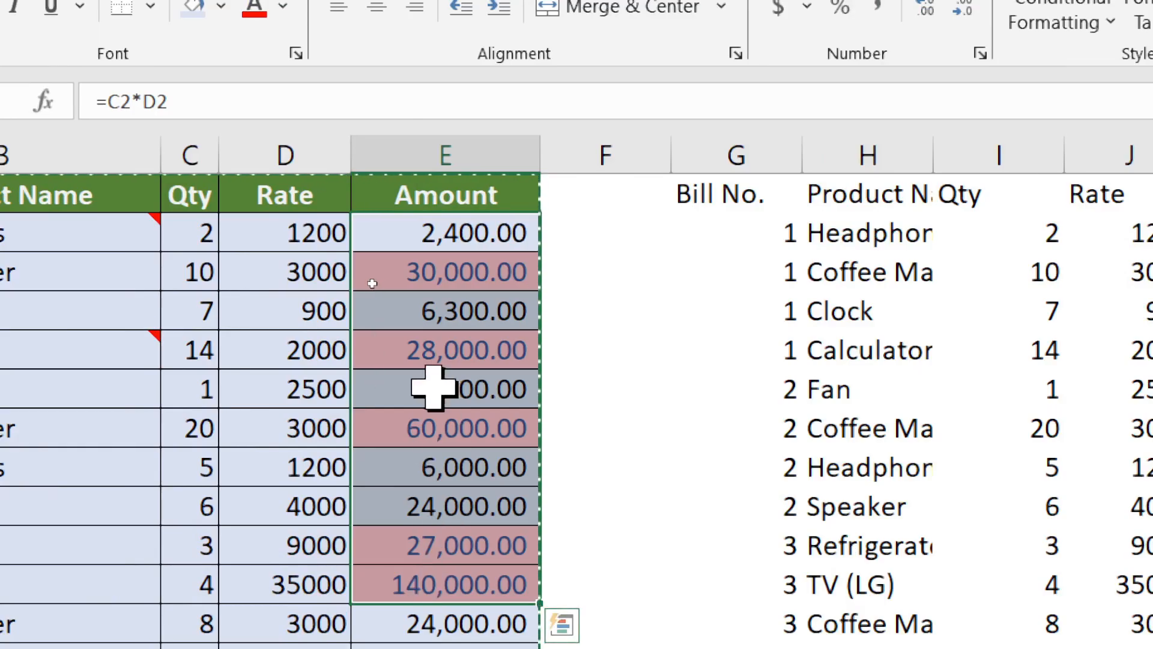
left_click(421, 359)
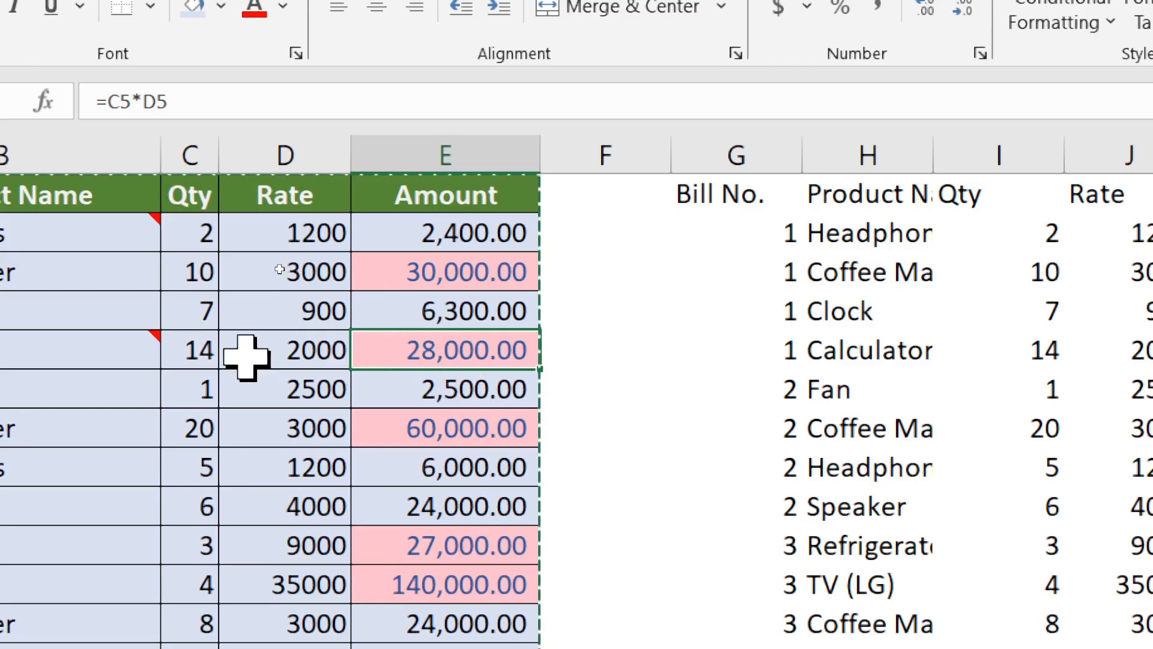
Set the Calculator's quantity in C5 to 5 and check how its Amount and highlighting in E5 respond
left_click(193, 351)
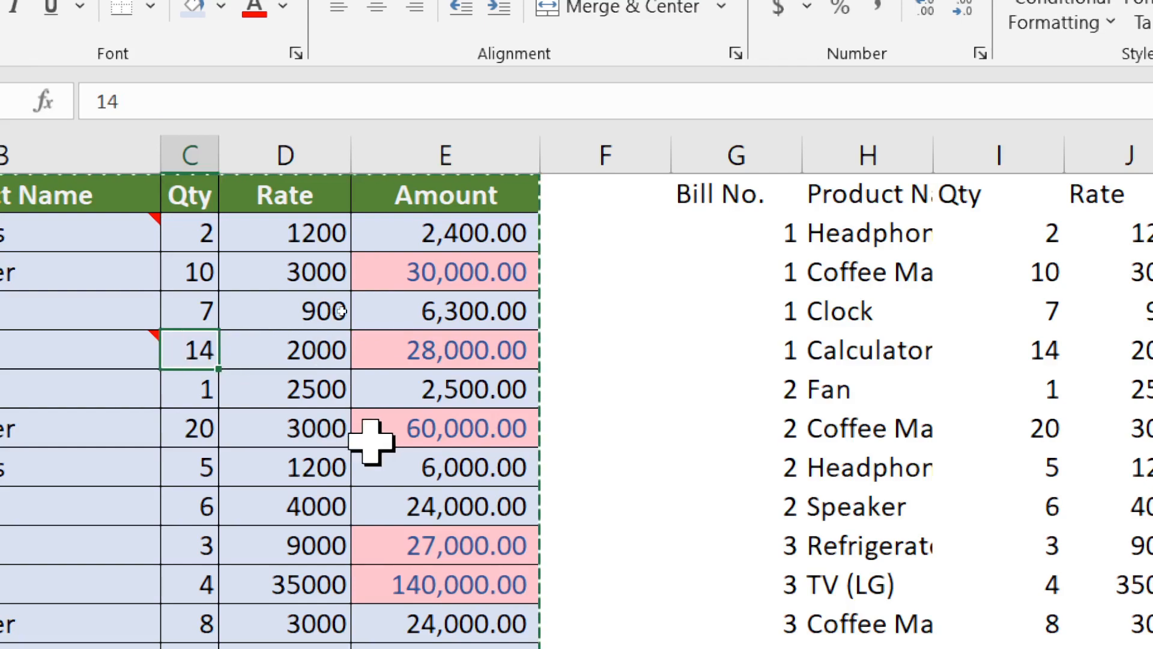
type("5")
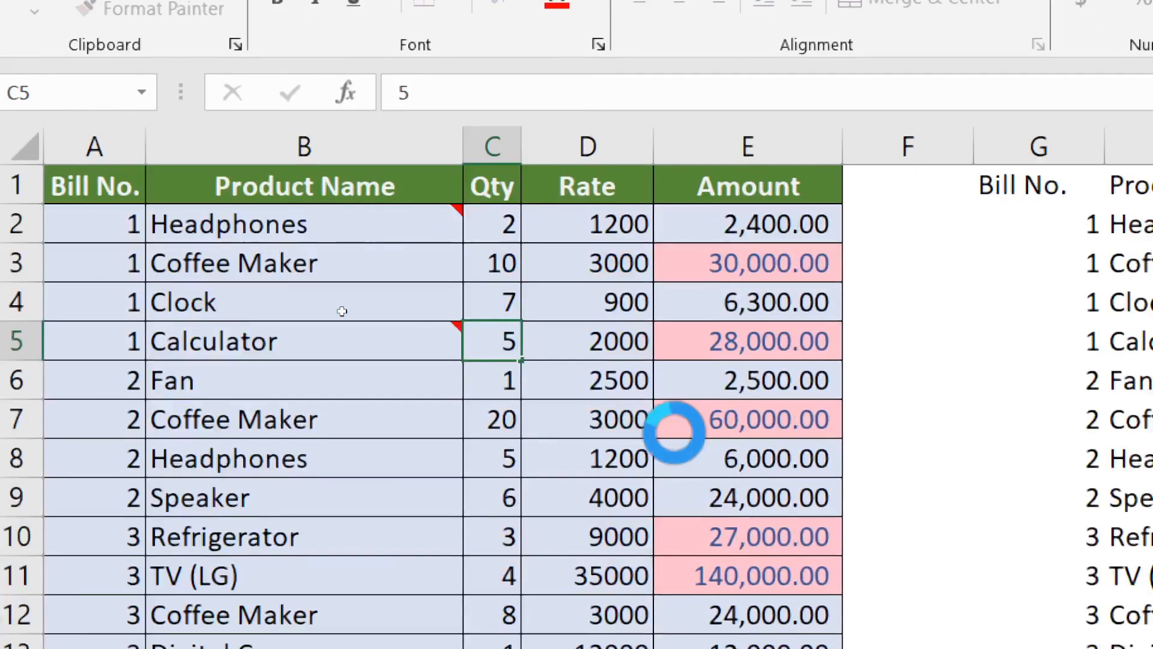
key("Return")
left_click(795, 299)
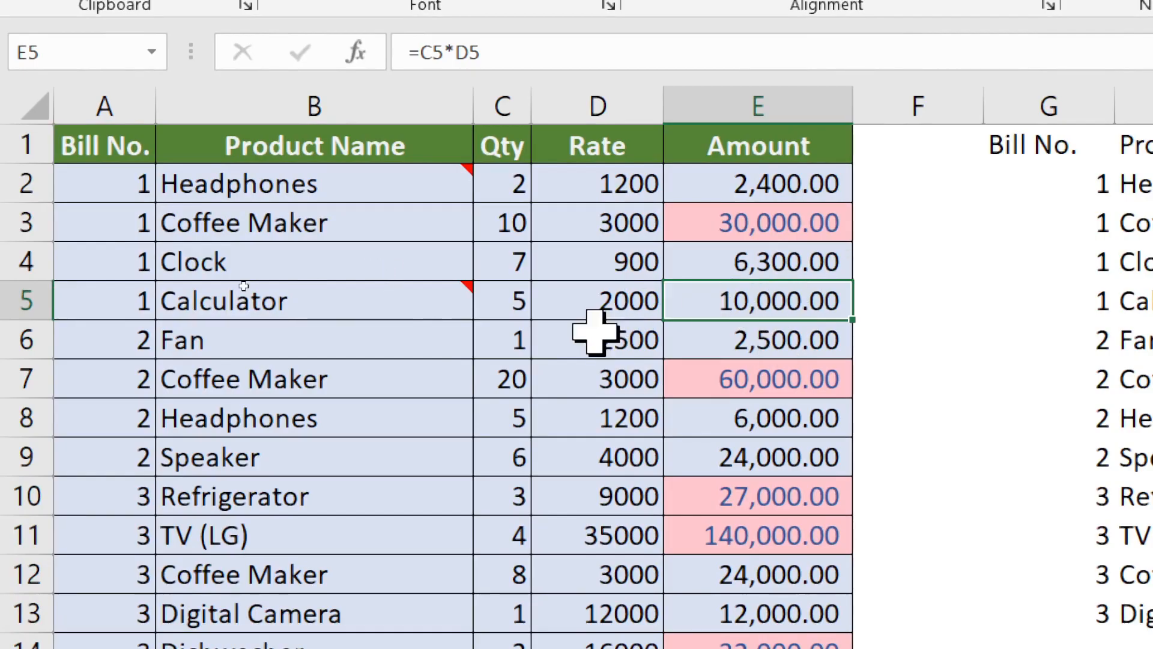
left_click(418, 341)
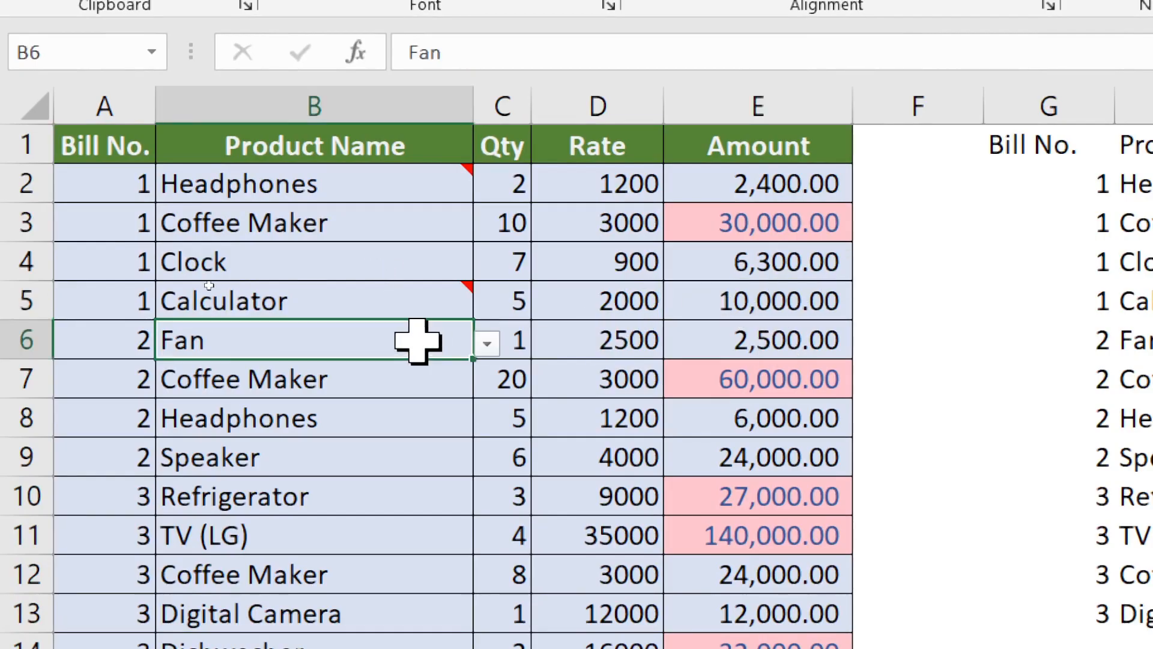
left_click(569, 338)
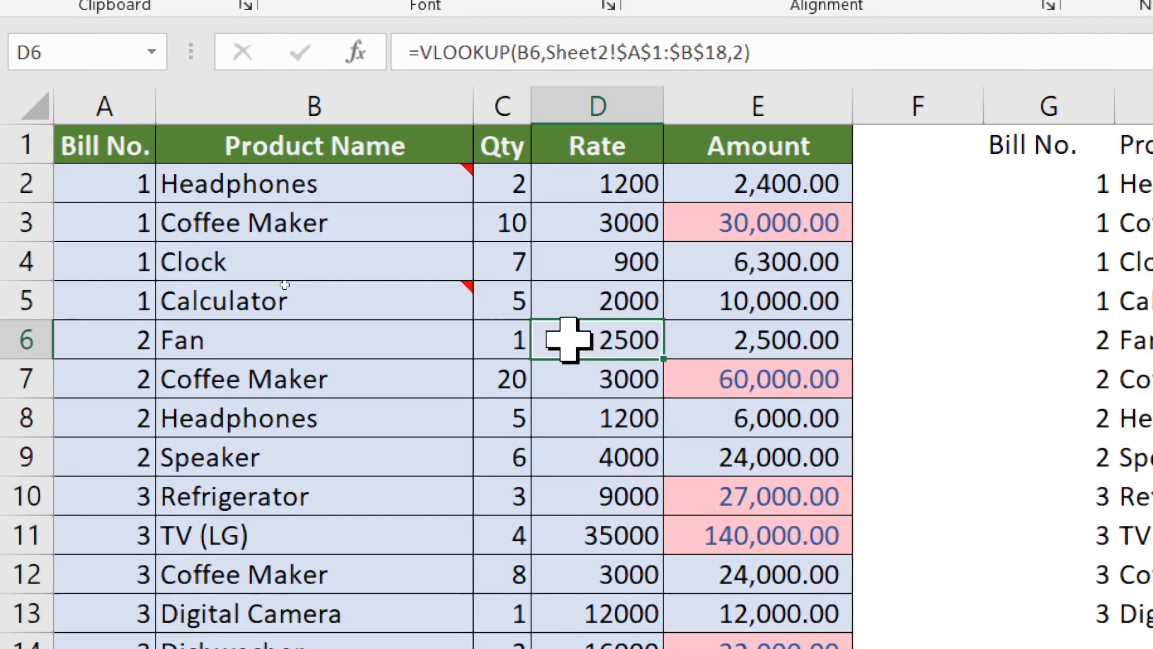
left_click(730, 293)
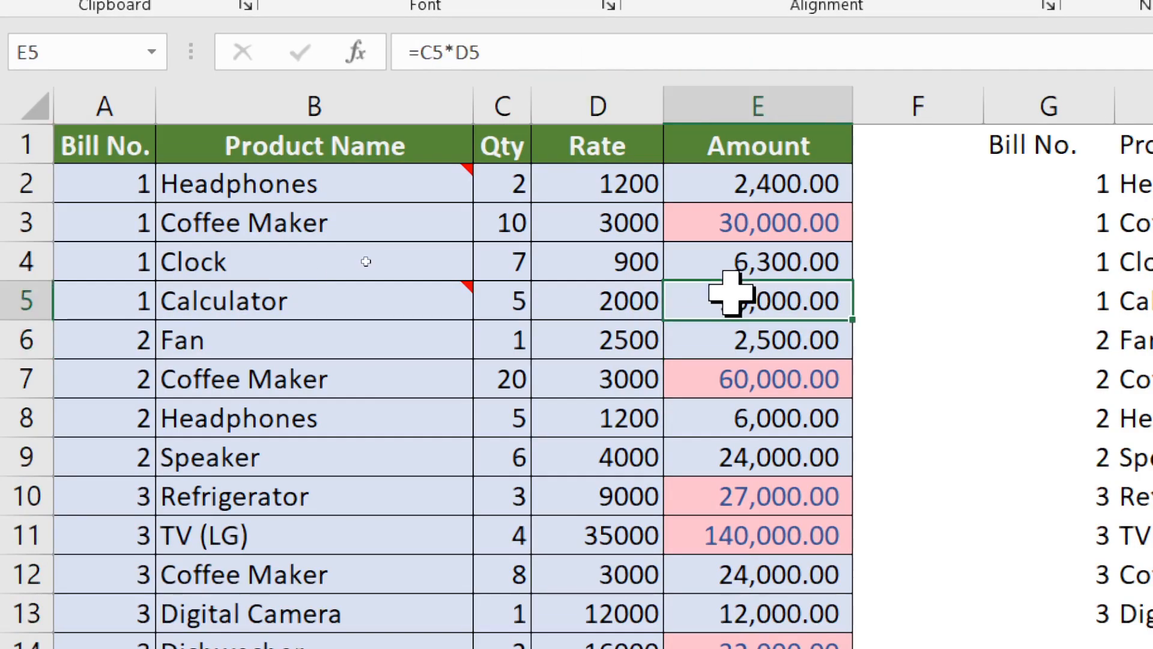
Restore the Calculator's quantity in C5 to 14
left_click(501, 295)
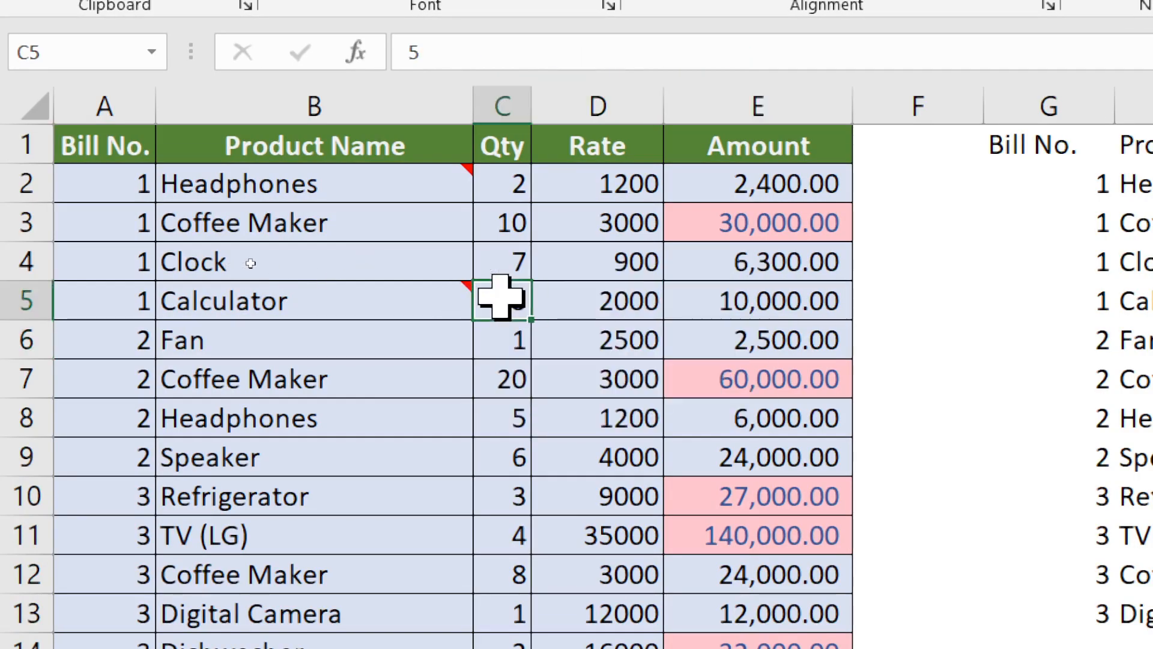
type("1")
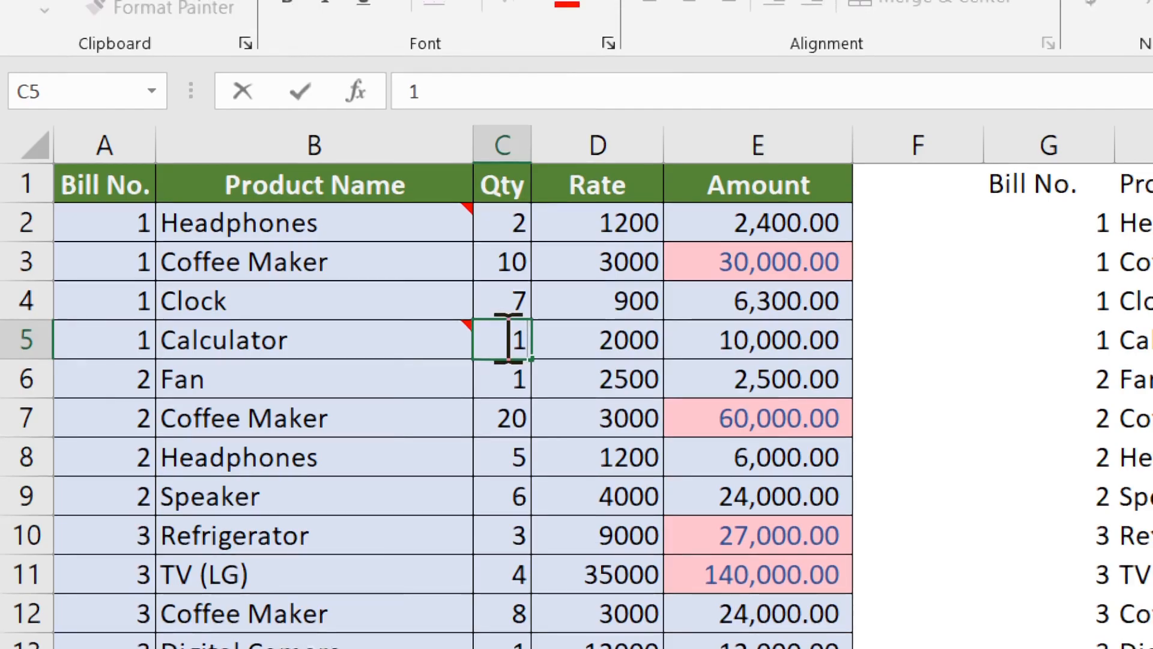
type("4")
key("Return")
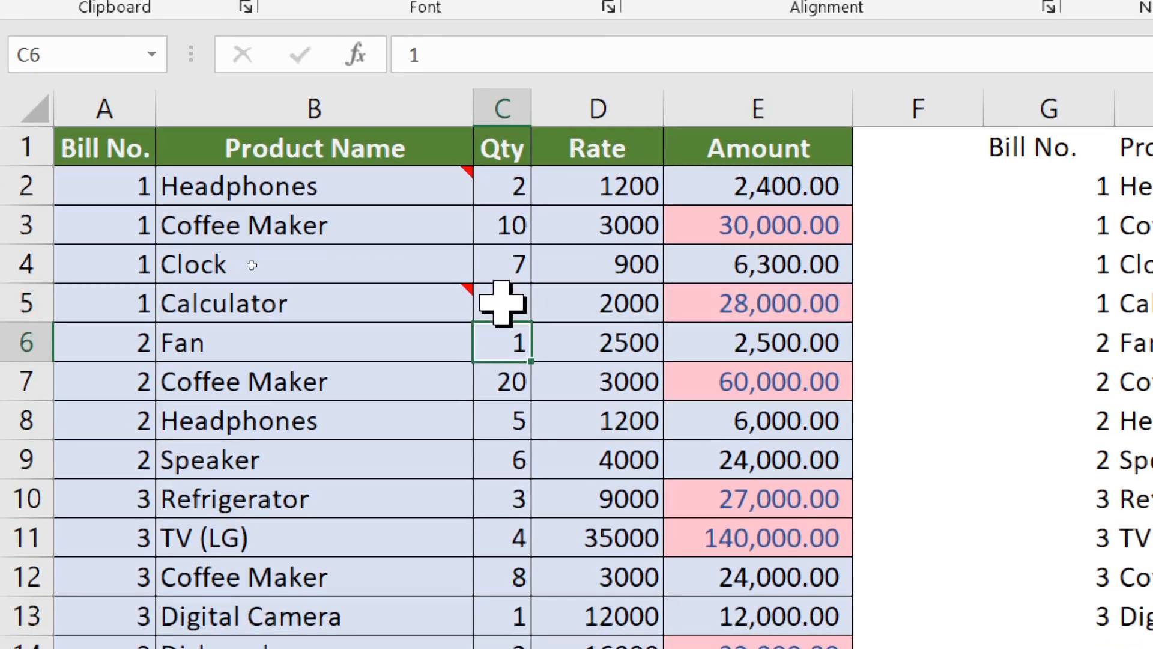
Review the Calculator's Amount in E5 and the highlighting across the source Amounts E2:E11
left_click(741, 293)
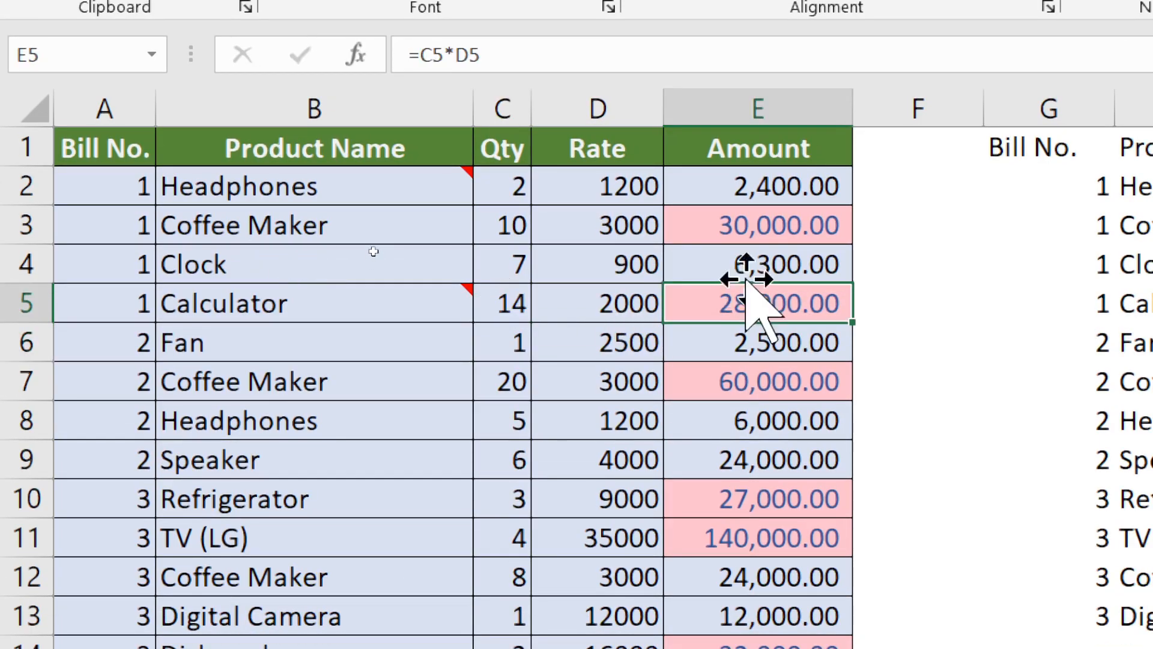
left_click_drag(735, 188, 719, 539)
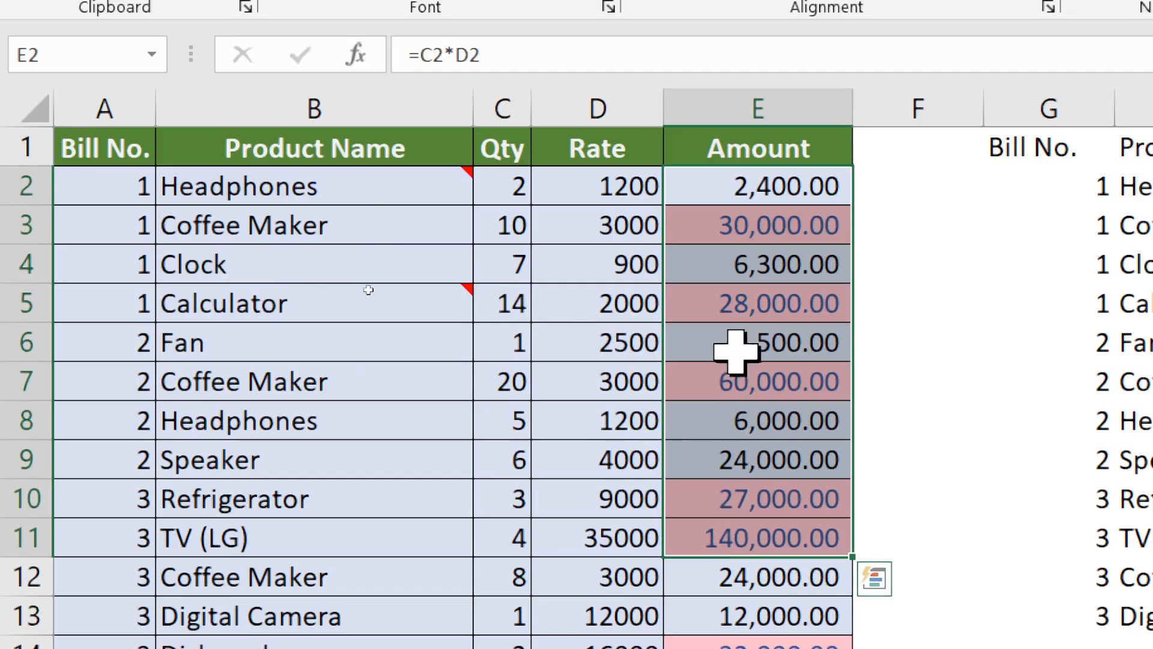
left_click(743, 306)
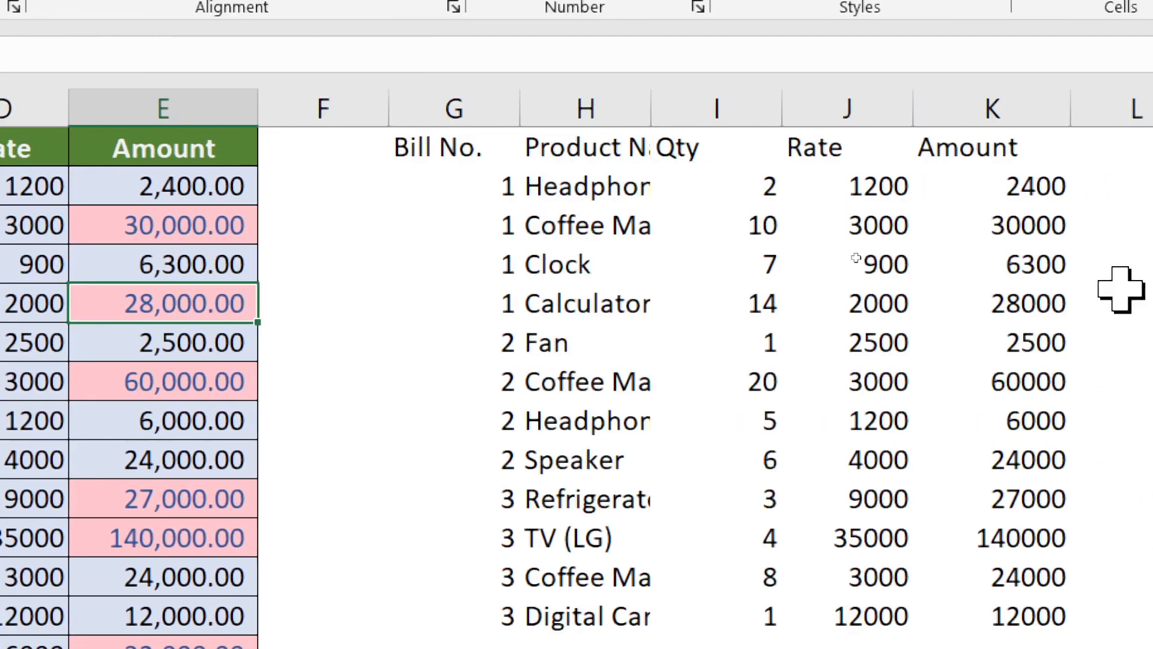
Add a Less Than 5000 conditional formatting rule with Yellow Fill with Dark Yellow Text to the pasted Amounts K2:K13
left_click_drag(997, 175, 1030, 597)
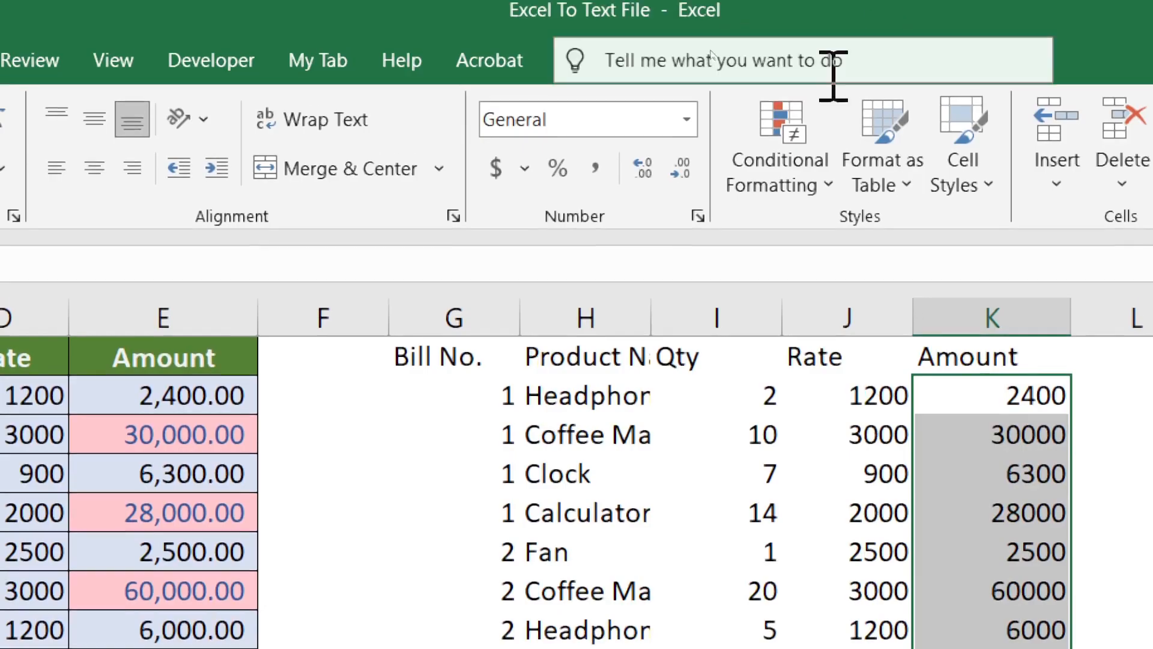
left_click(832, 189)
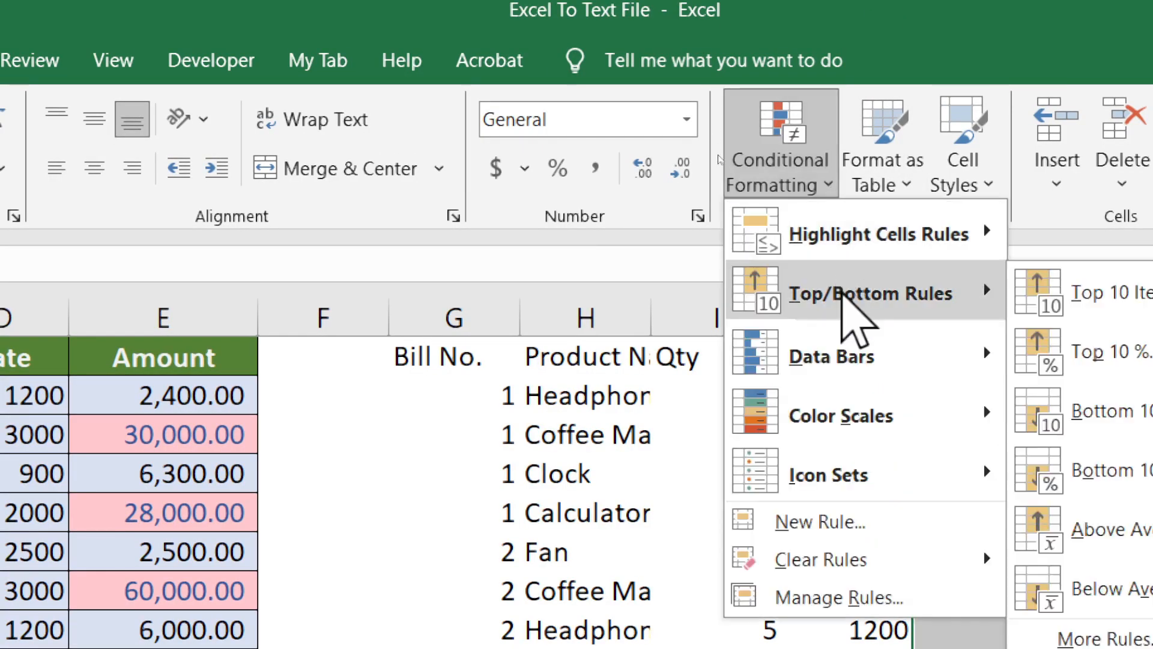
mouse_move(870, 249)
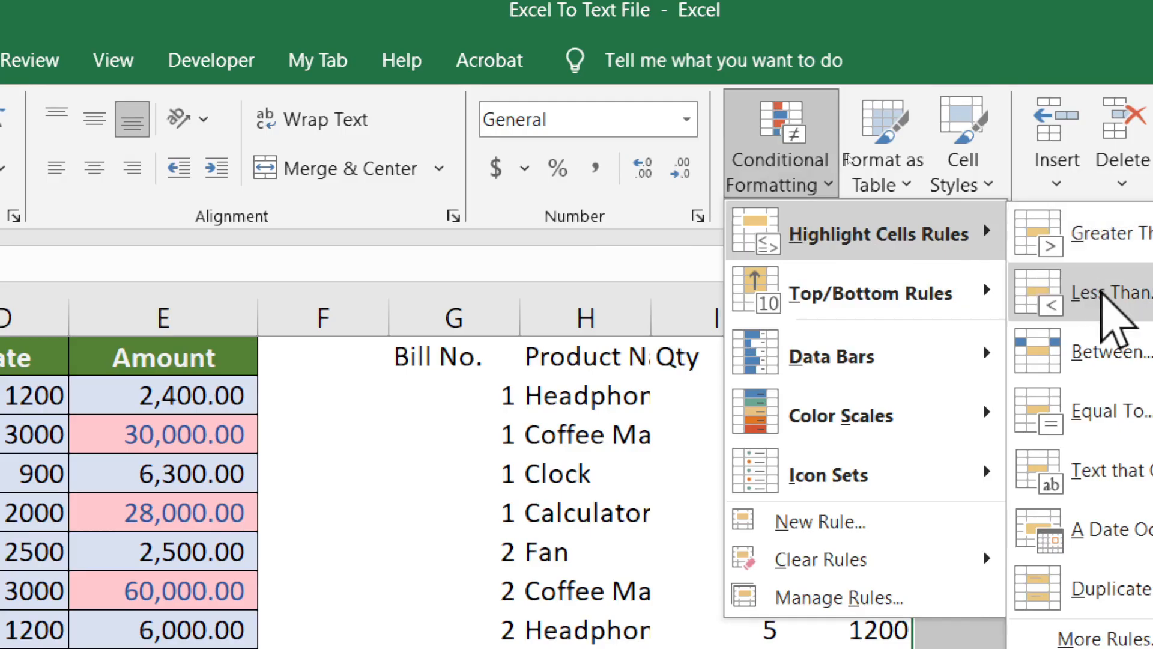
left_click(1104, 294)
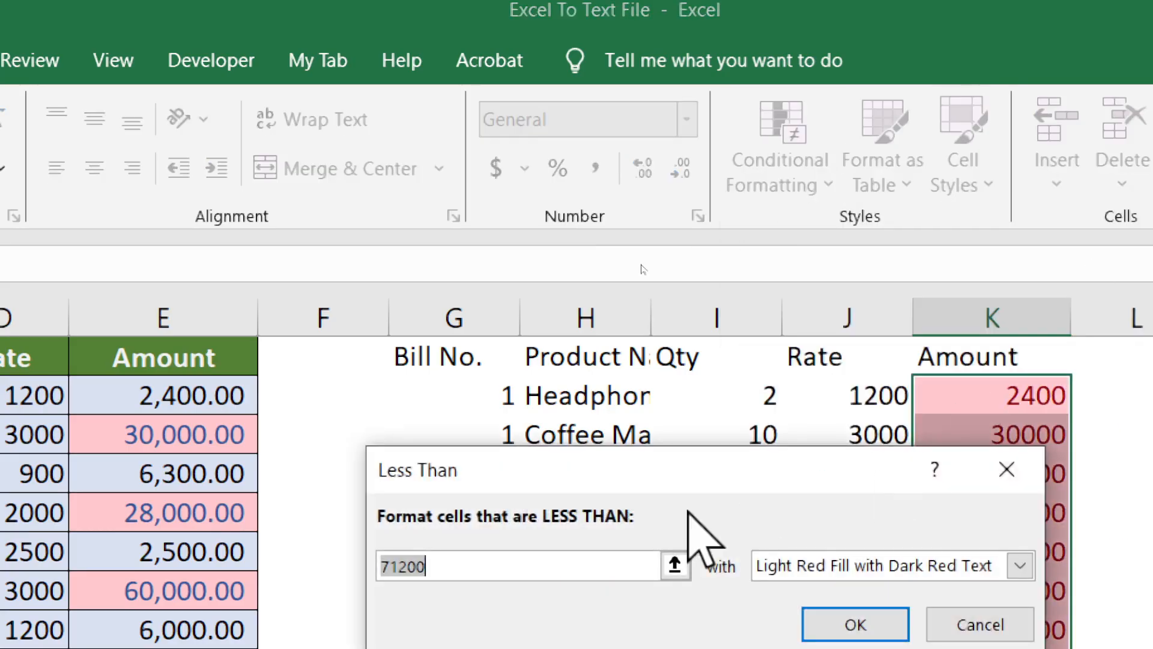
type("5")
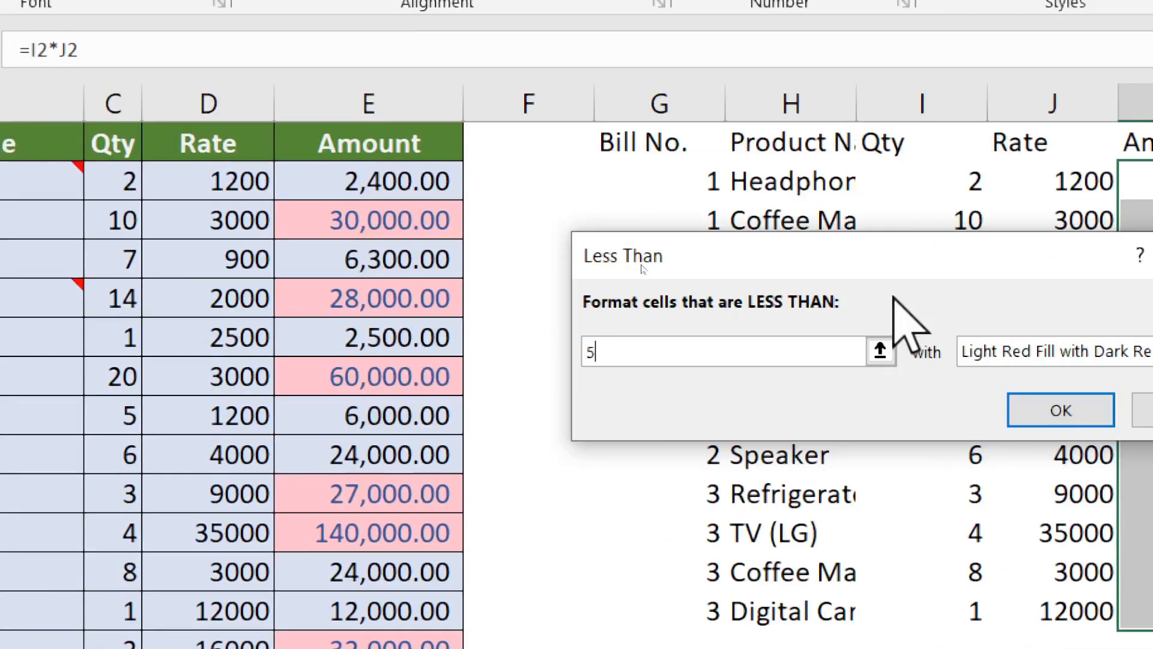
type("000")
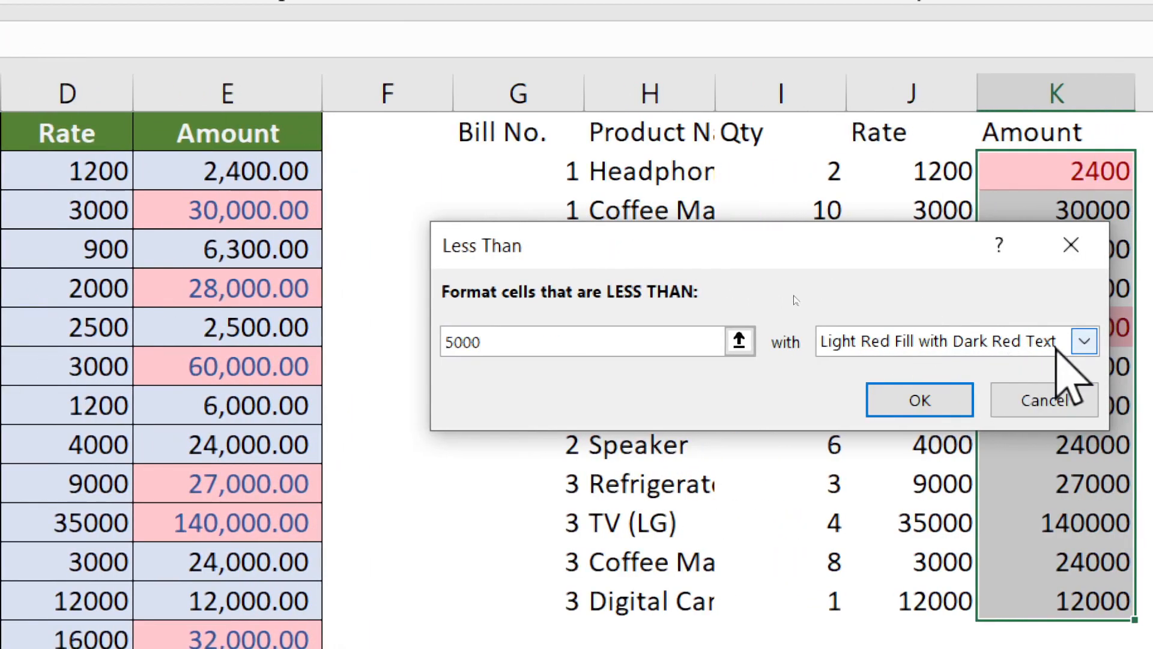
left_click(1085, 341)
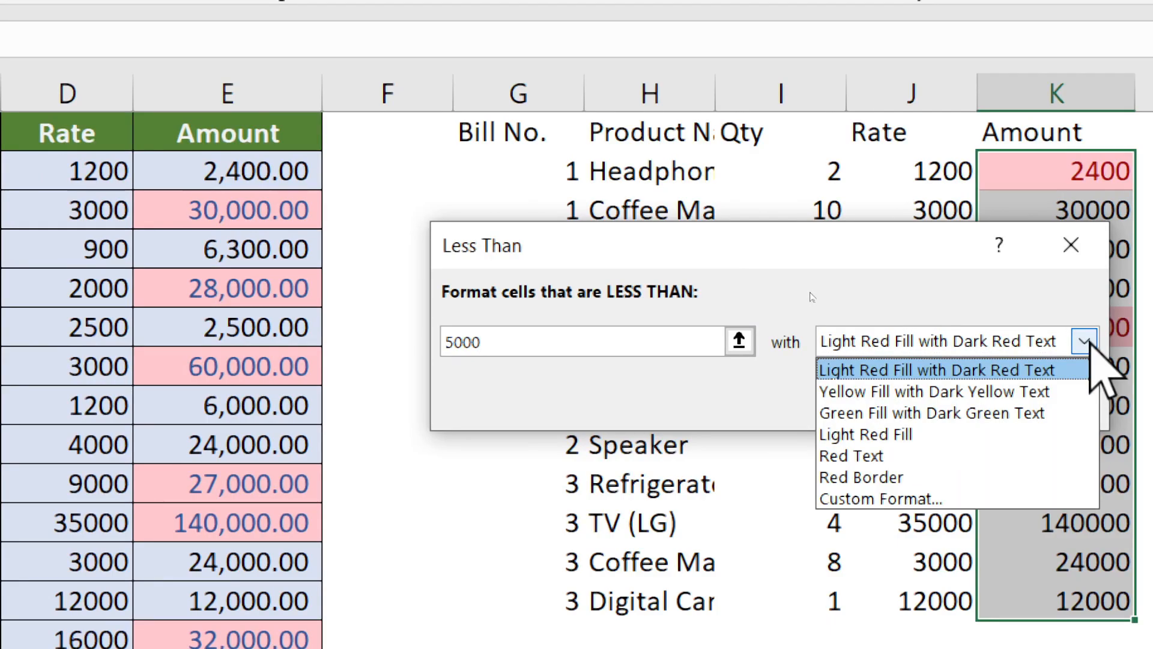
left_click(969, 394)
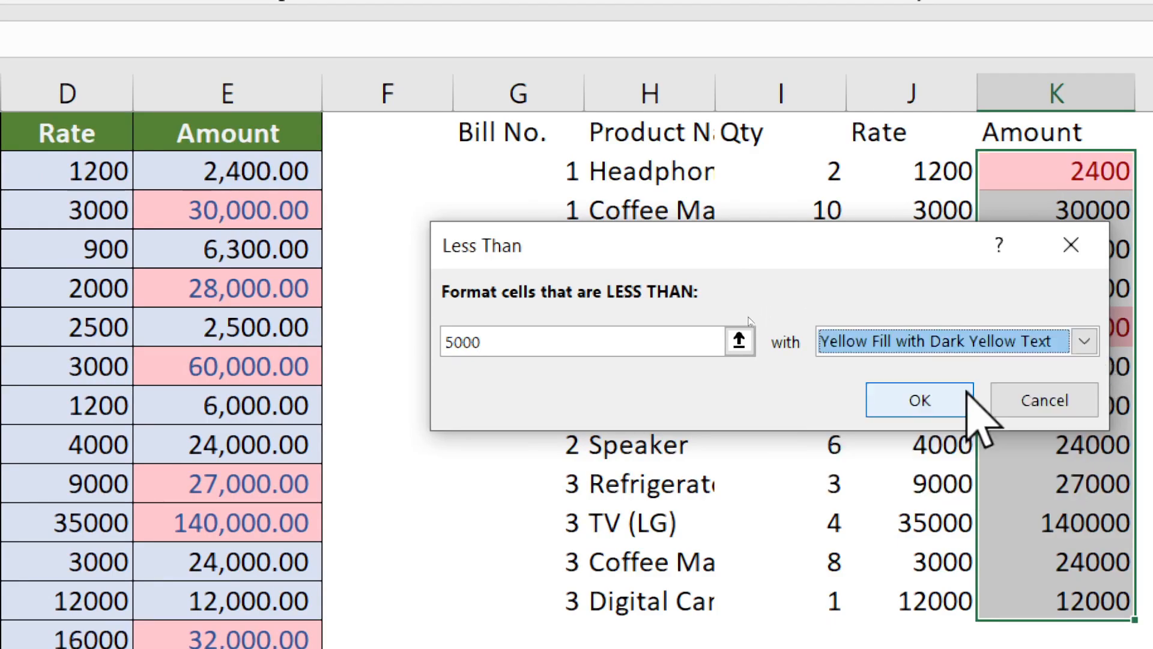
left_click(933, 403)
left_click(941, 328)
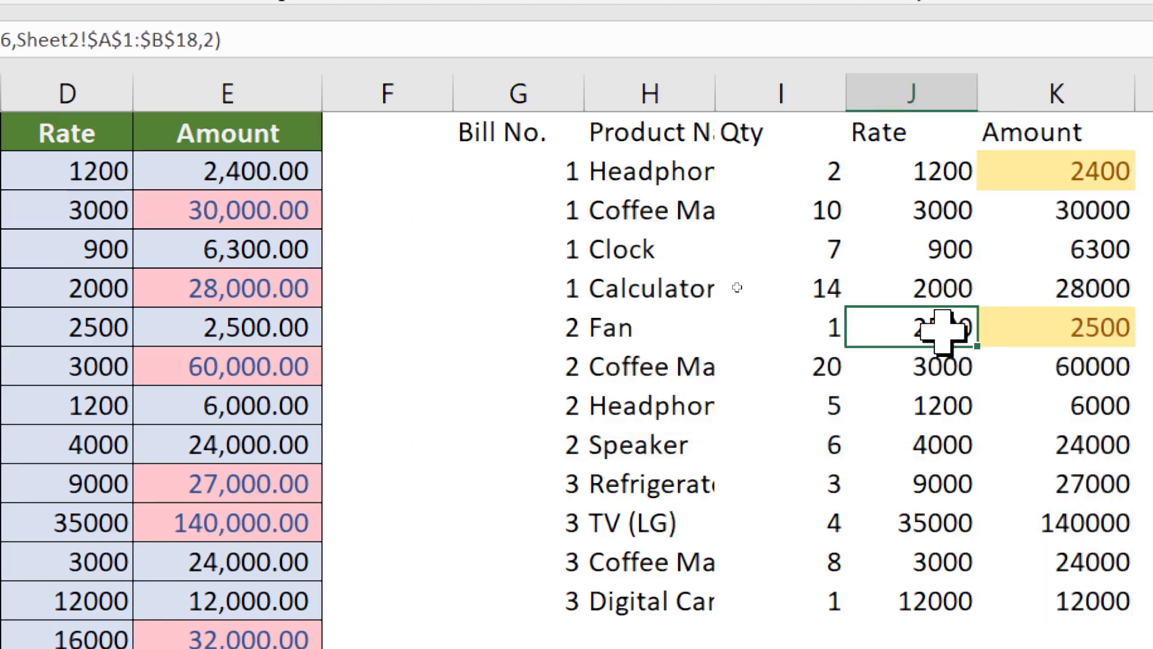
Compare the conditional highlighting of the pasted Amounts K2:K13 with that of the source Amounts E2:E12
left_click(1059, 172)
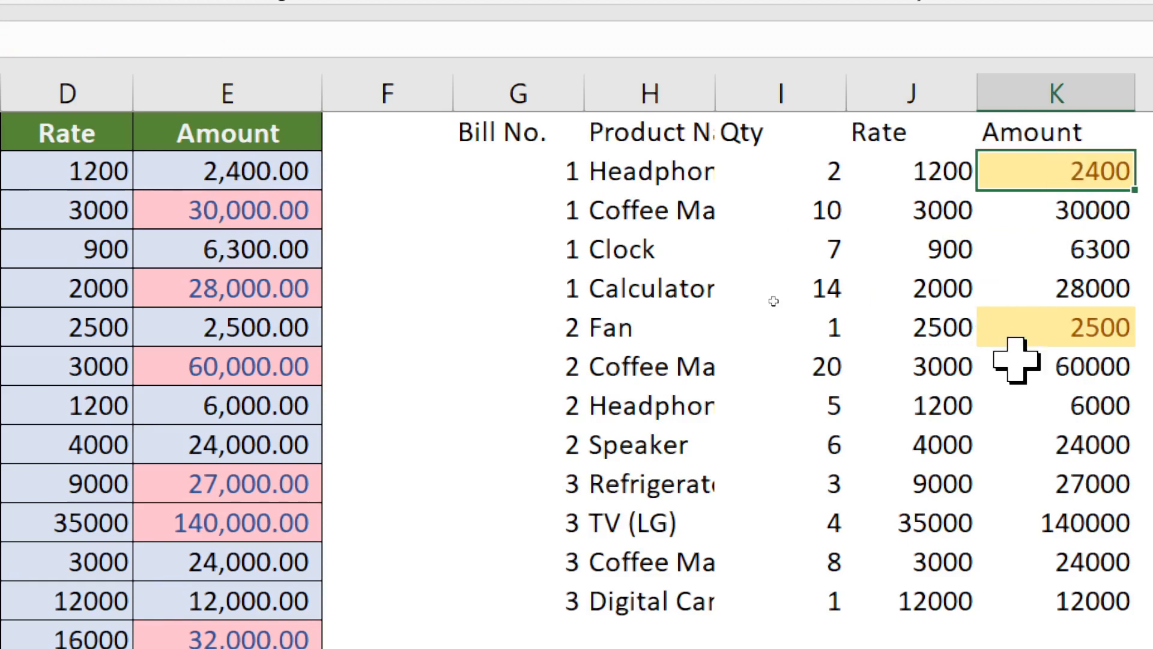
left_click(1026, 326)
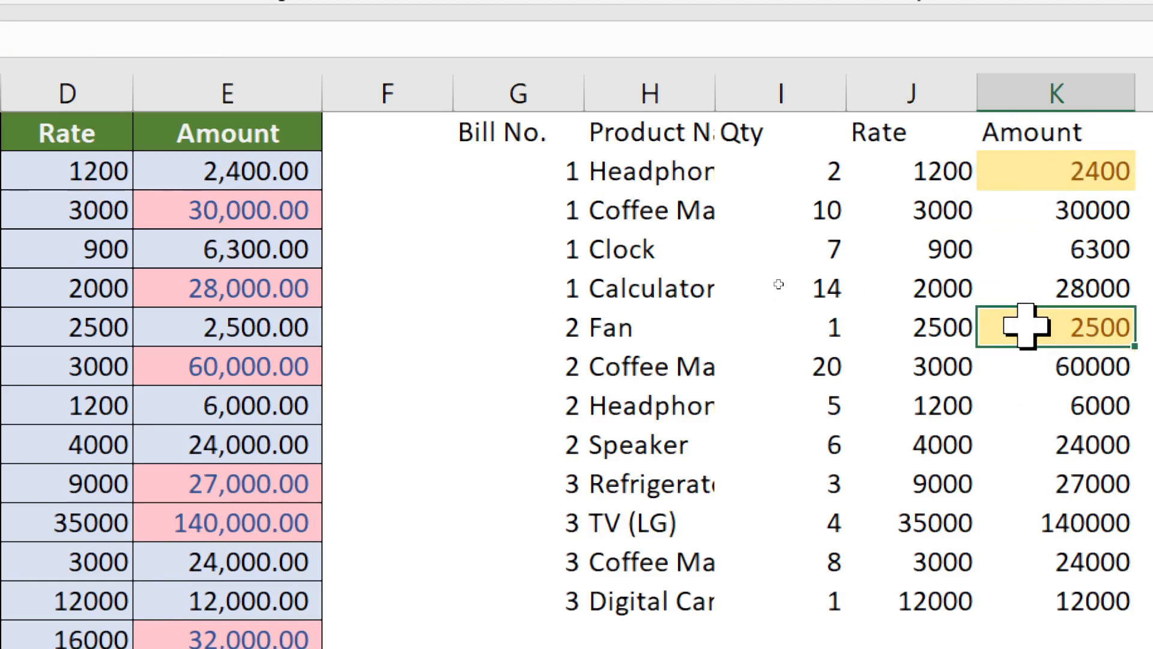
left_click(1056, 170)
left_click(1075, 599, "shift")
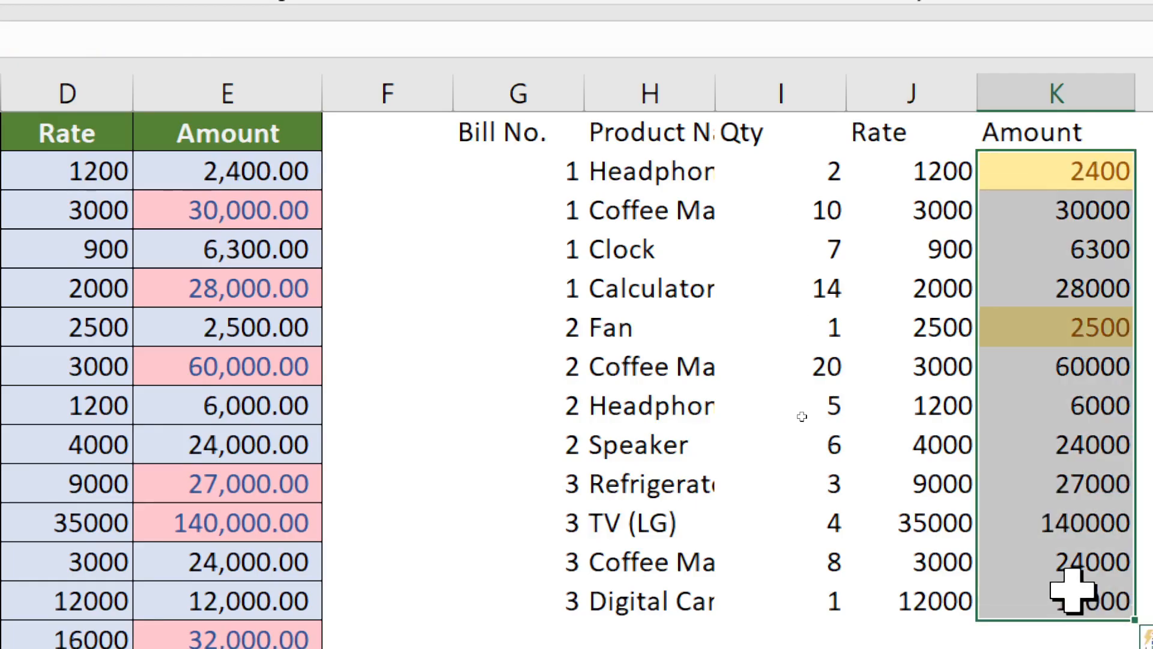
left_click(1034, 171)
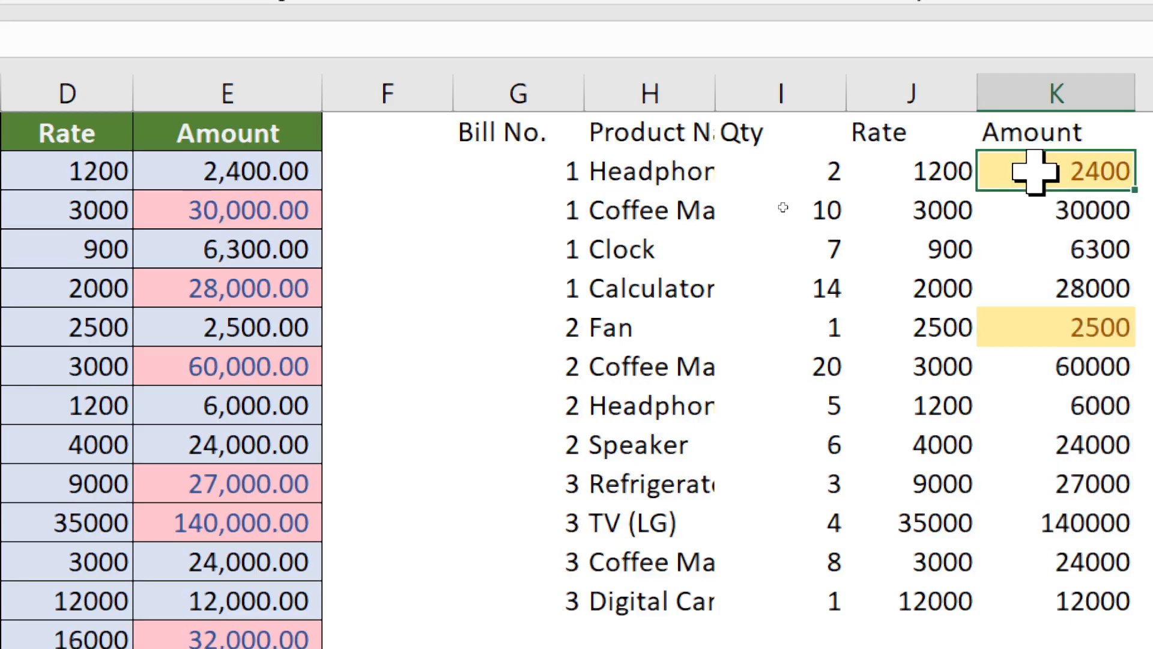
left_click(180, 173)
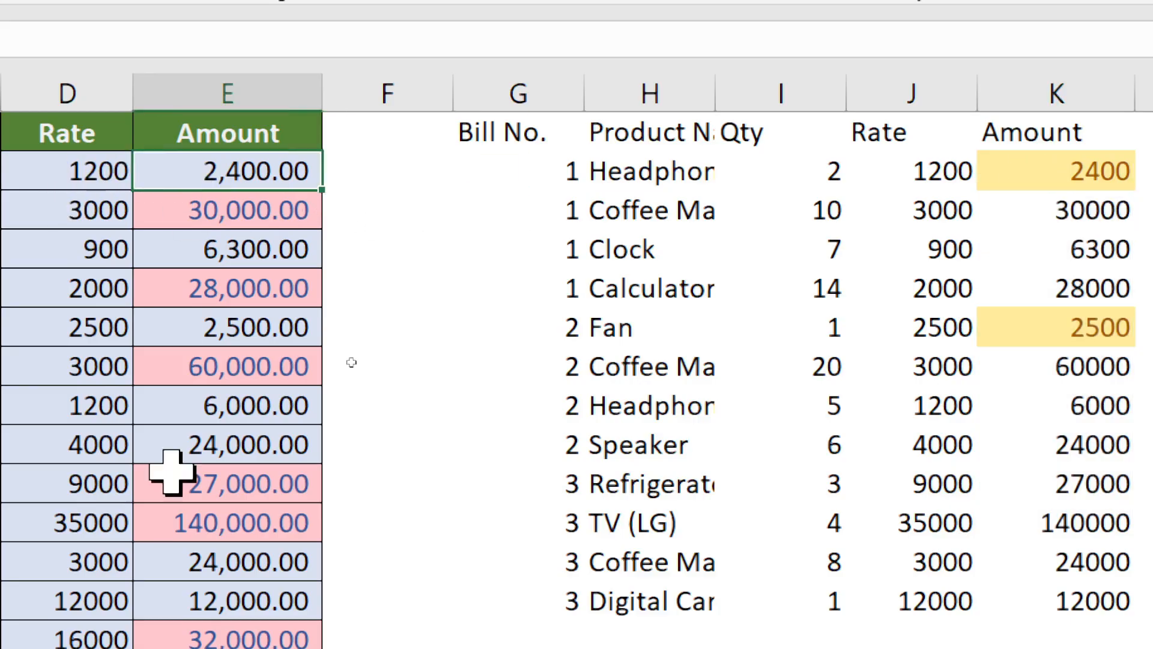
left_click_drag(172, 472, 184, 569)
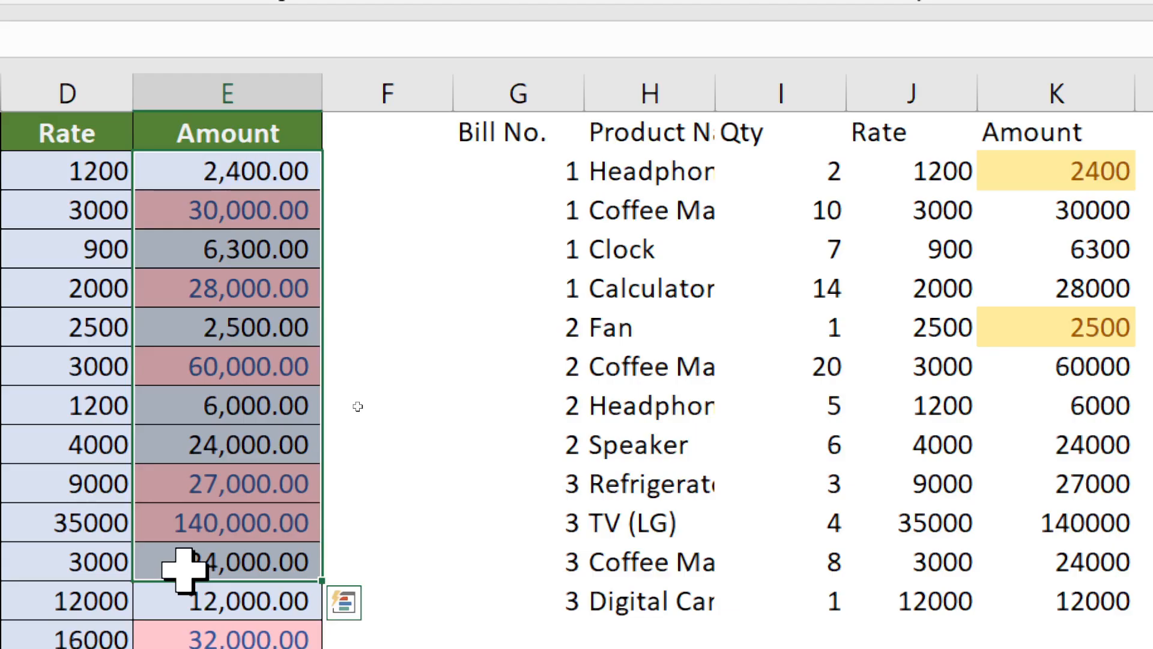
Copy the source table range A1:E14, from the Bill No. header through the Dishwasher row
left_click(238, 220)
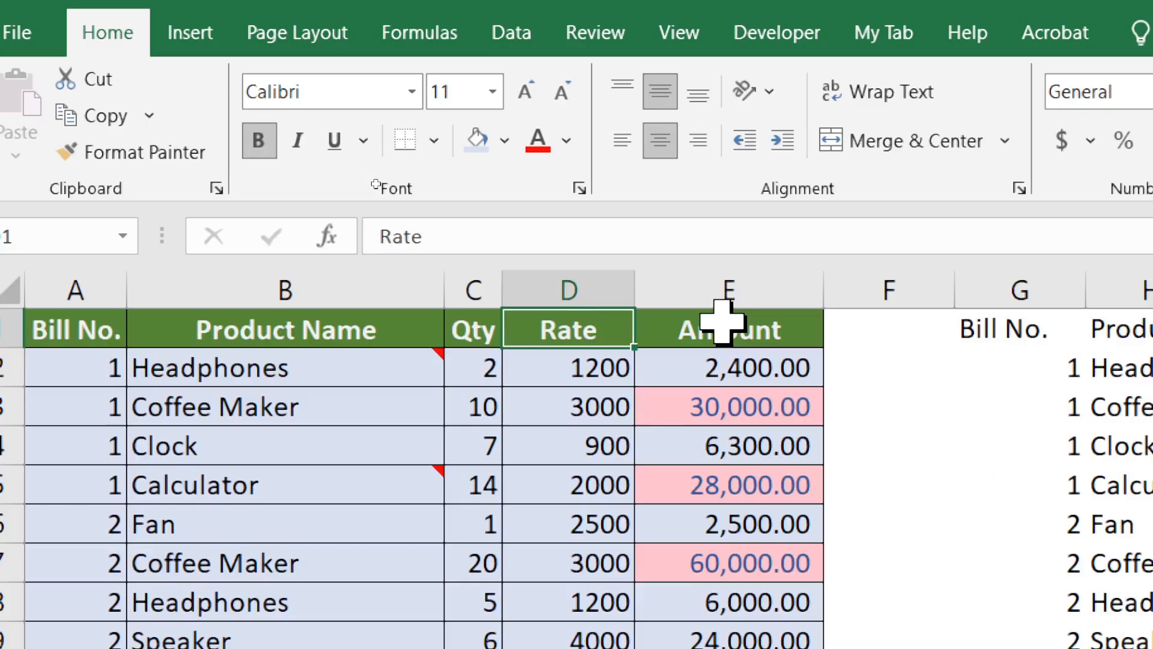
key("Left")
key("Left")
key("Left")
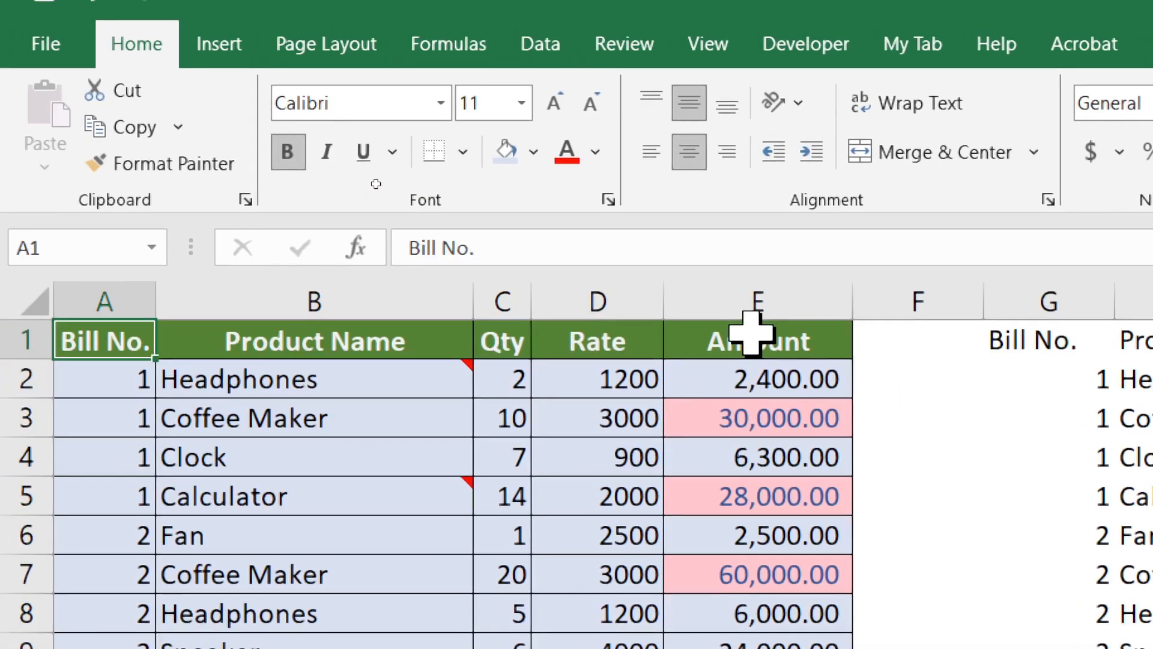
key("shift+Right")
key("shift+Right")
key("shift+Right")
key("shift+Right")
key("shift+Down")
key("shift+Down")
key("shift+Down")
key("shift+Down")
key("shift+Down")
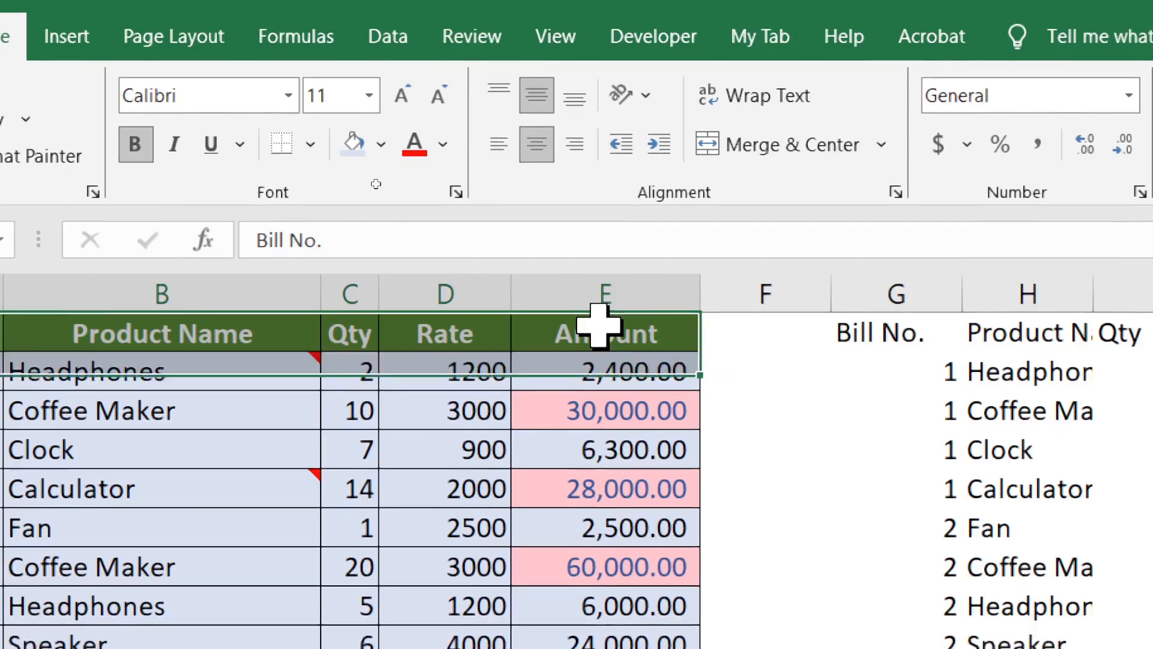
key("shift+Down")
key("shift+Down")
key("shift+Down")
key("shift+Down")
key("shift+Down")
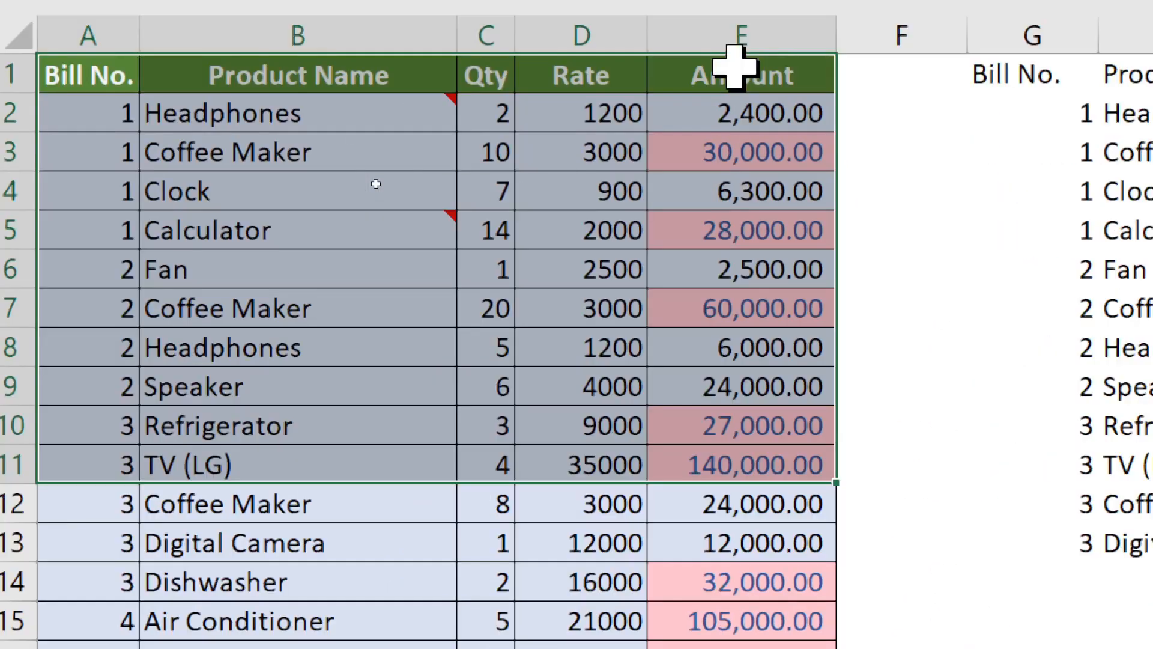
key("shift+Down")
key("shift+Down")
key("shift+Down")
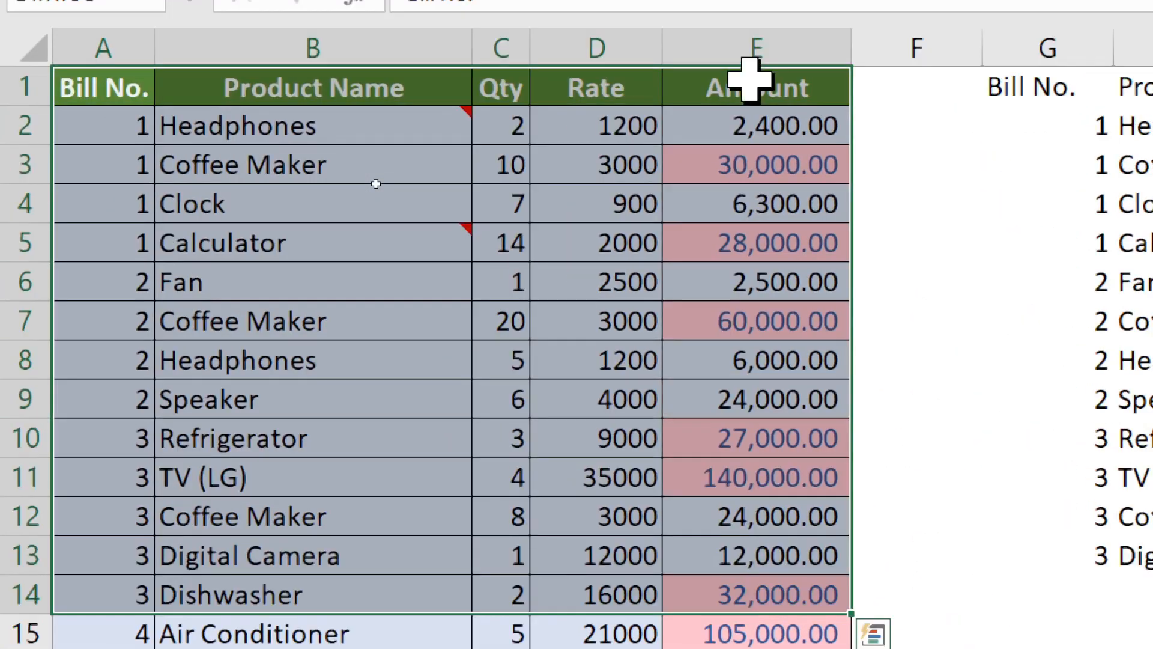
key("shift+Down")
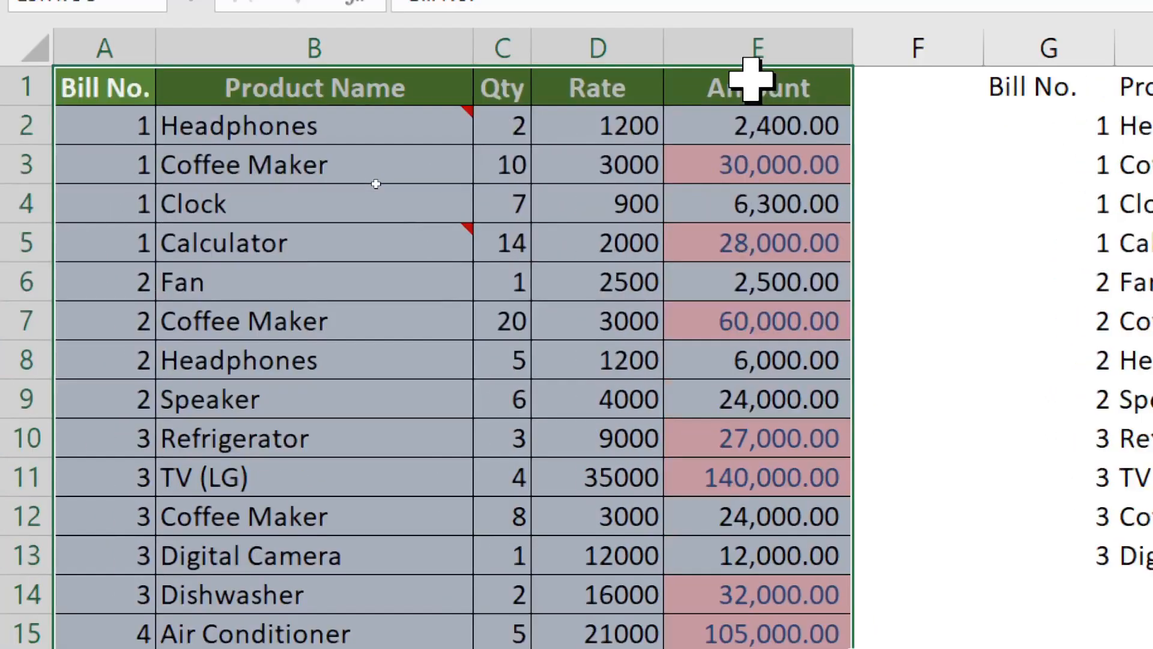
key("shift+Up")
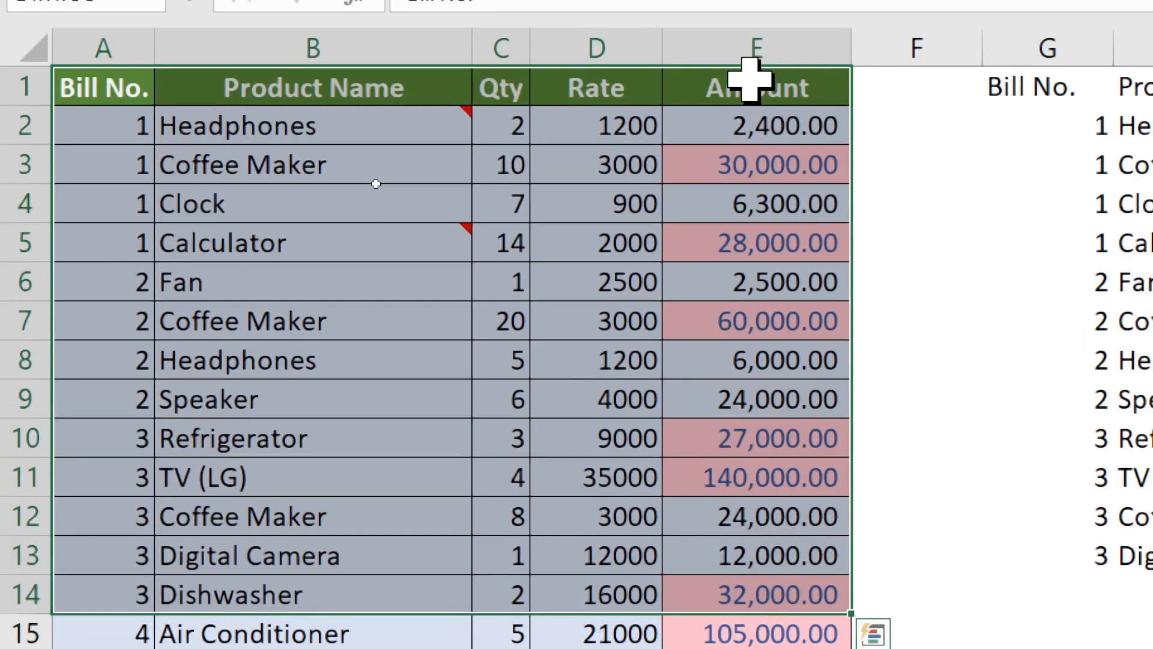
key("ctrl+c")
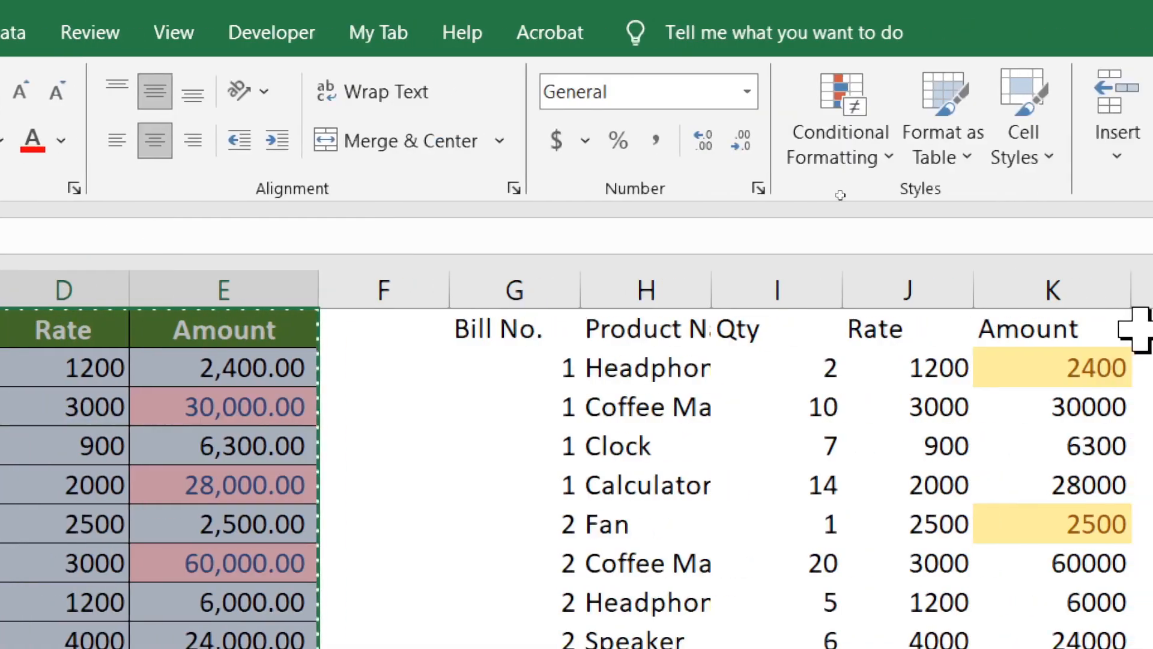
Paste the copied range over the existing table starting at G1, using Paste Special with All merging conditional formats
left_click(517, 322)
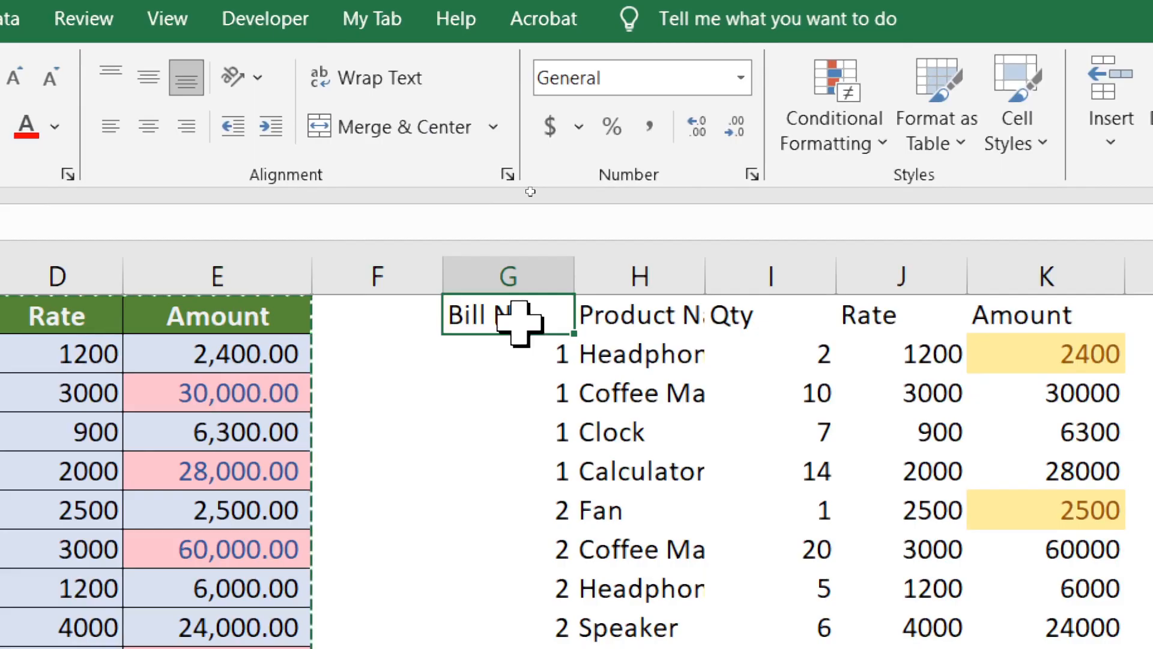
key("ctrl+alt+v")
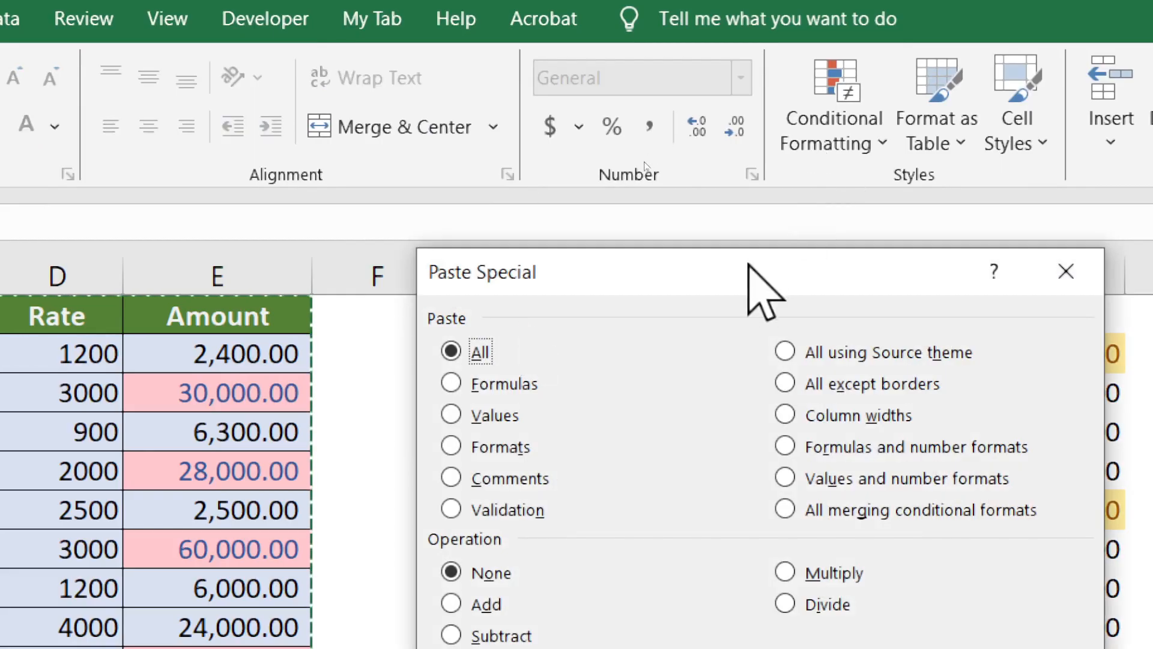
left_click_drag(750, 264, 598, 78)
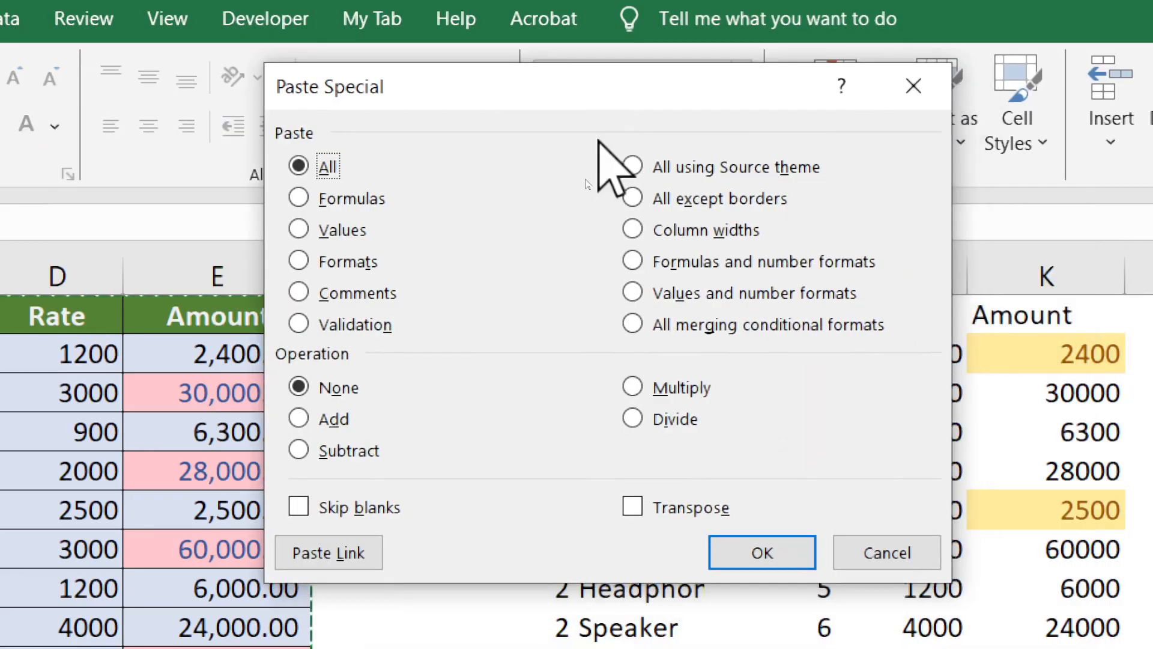
left_click(663, 323)
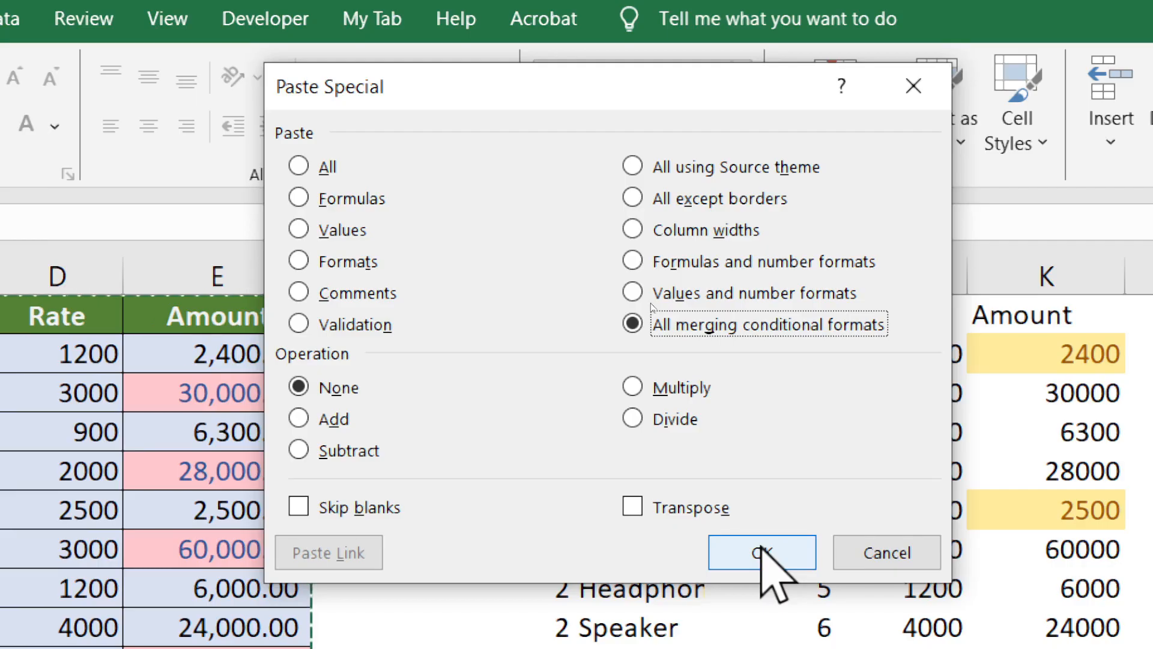
left_click(760, 550)
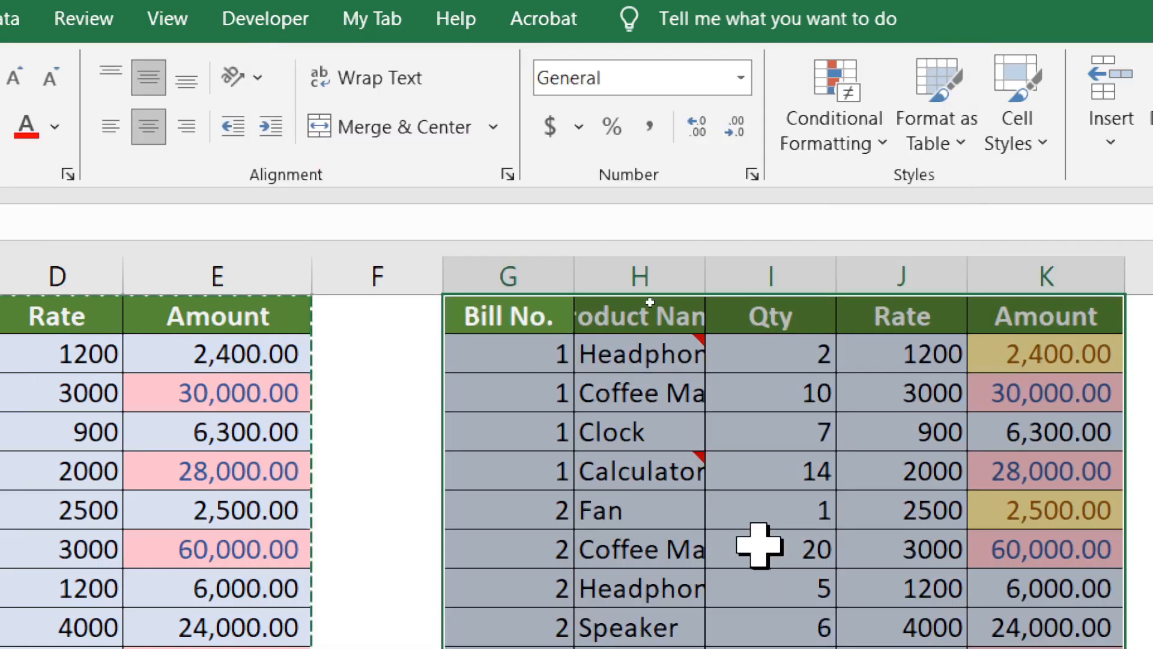
Review the merged conditional highlighting in the pasted Amounts and auto-fit the width of column K
left_click(712, 460)
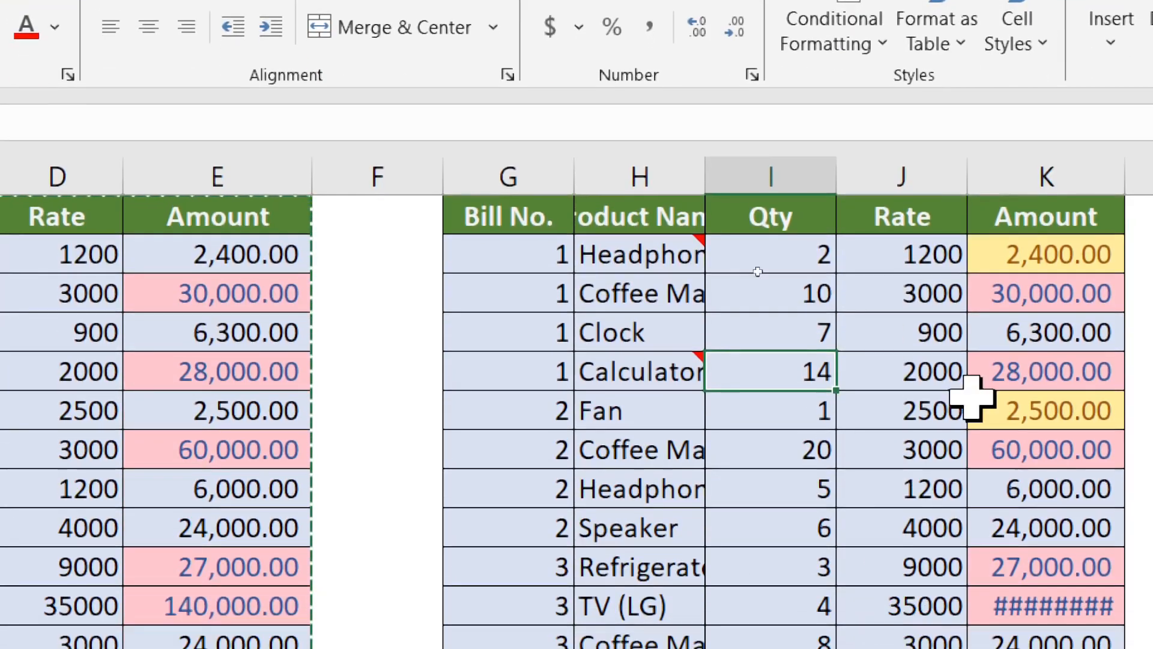
left_click(1023, 293)
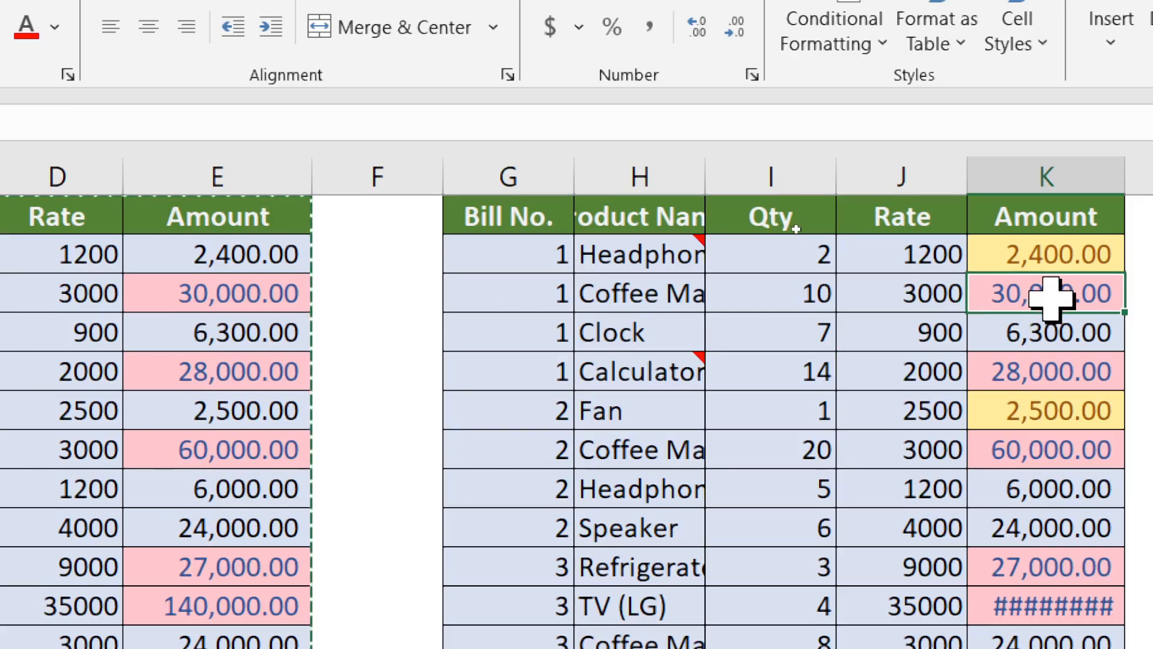
left_click(1035, 259)
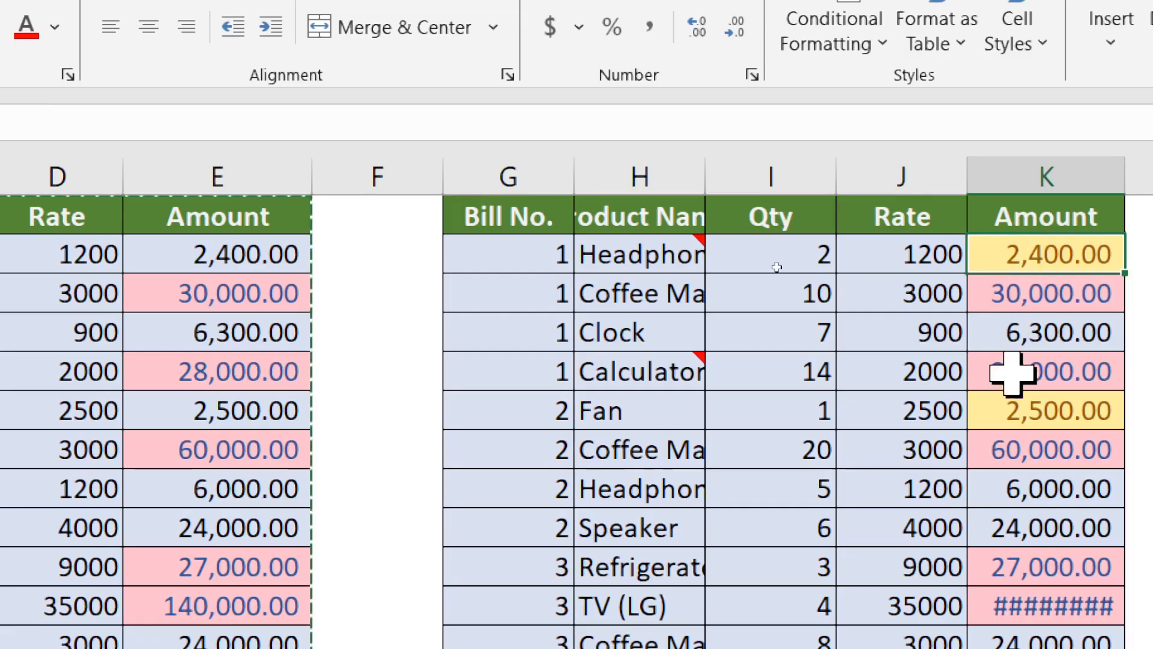
left_click(1014, 412)
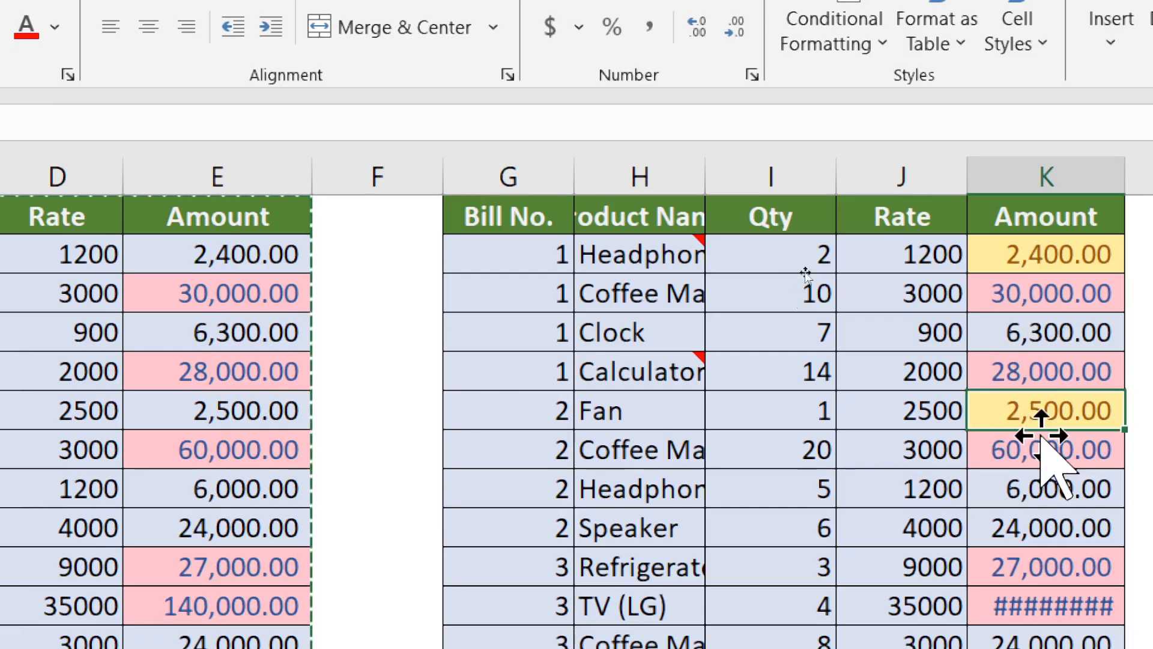
double_click(1122, 173)
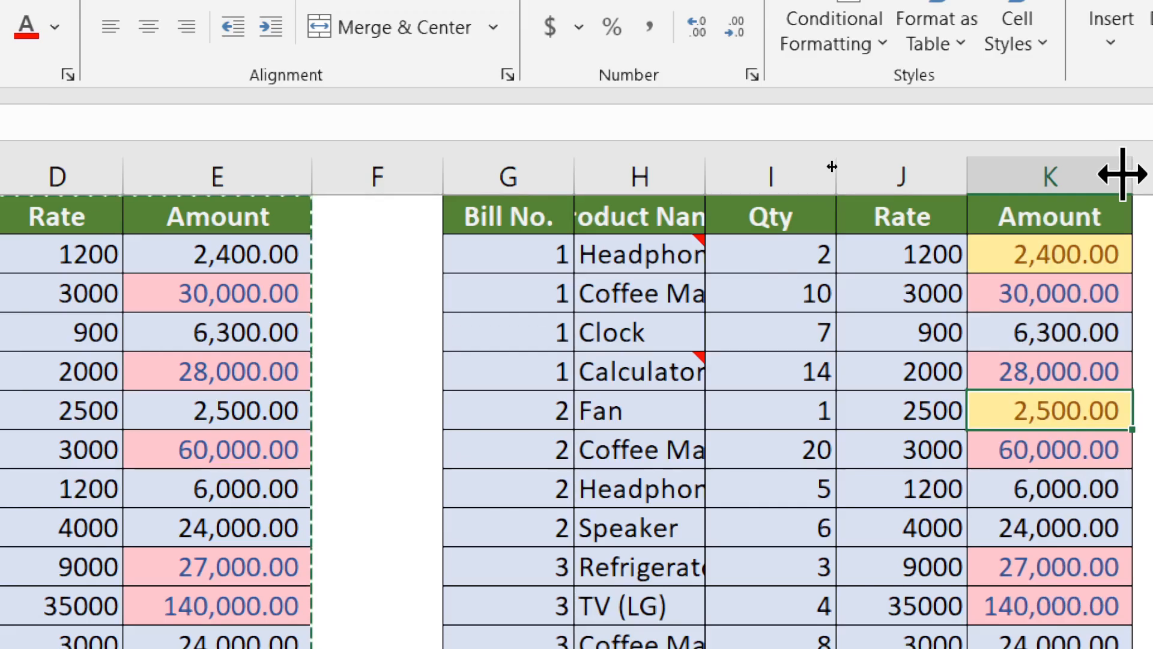
left_click(1064, 371)
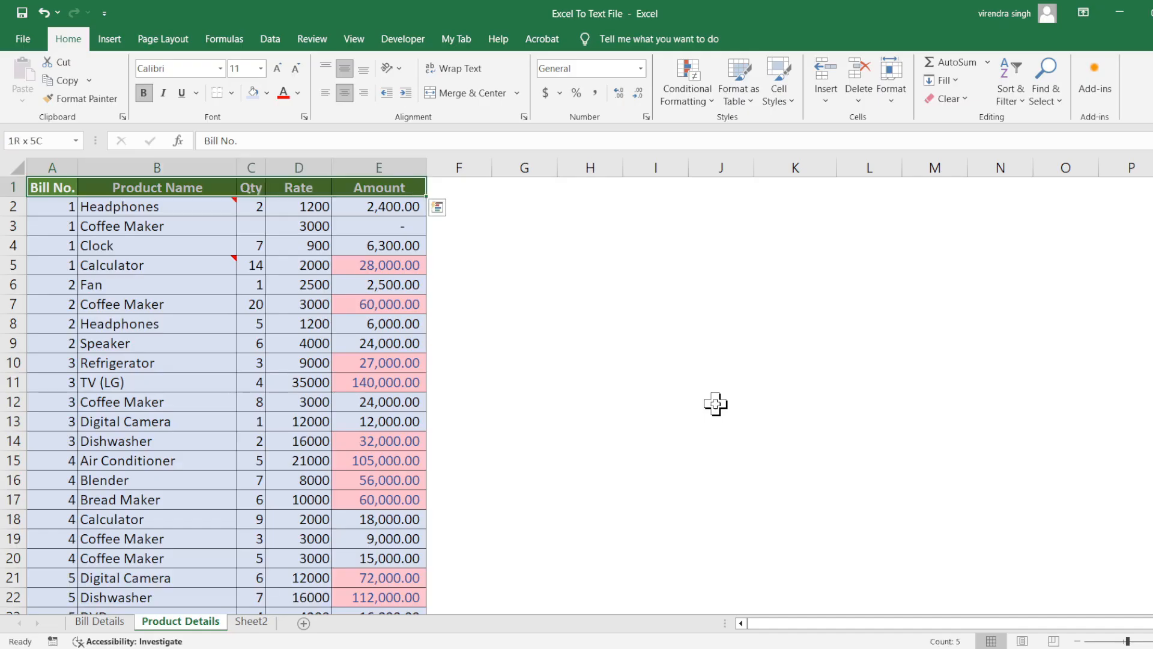
Extend the selection from the header row down to row 14 and copy the range A1:E14
key("shift+Down")
key("shift+Down")
key("shift+Down")
key("shift+Down")
key("shift+Down")
key("shift+Down")
key("shift+Down")
key("shift+Down")
key("shift+Down")
key("shift+Down")
key("shift+Down")
key("shift+Down")
key("shift+Down")
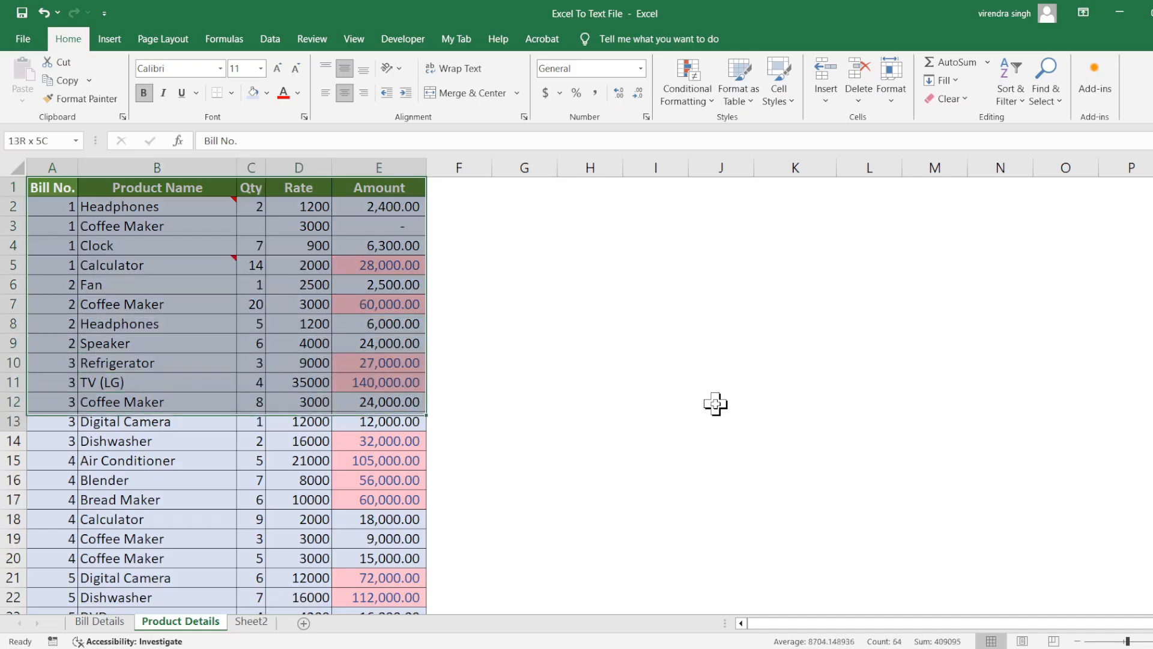
key("shift+Up")
key("ctrl+c")
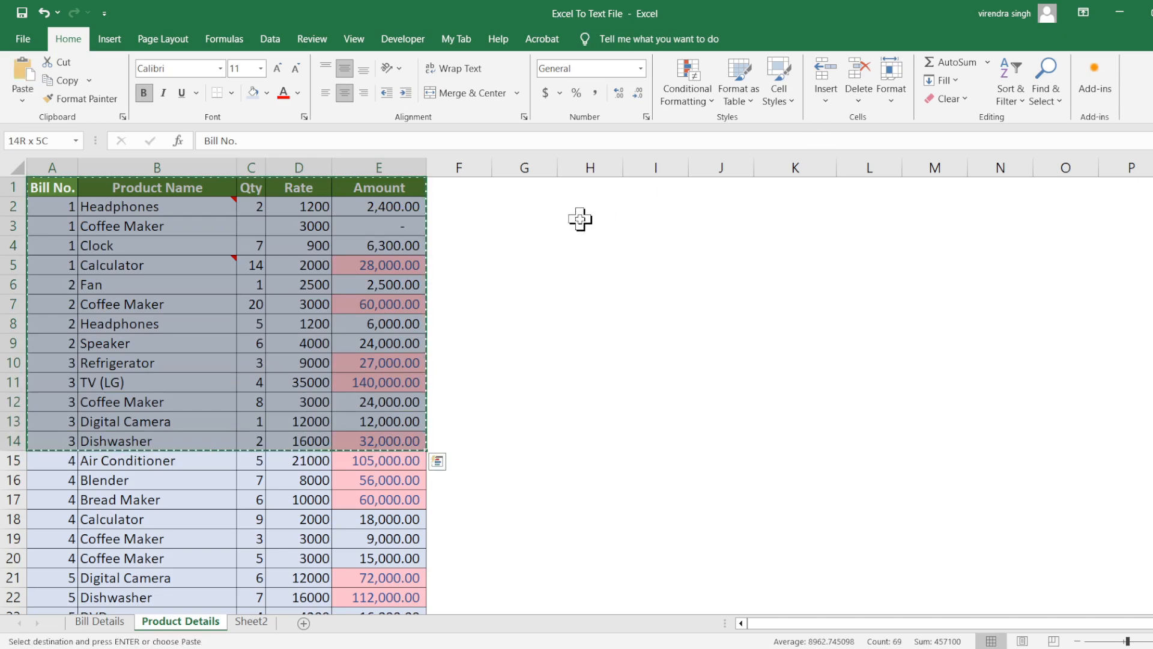
Paste the copied table with all its contents and formatting into the empty area starting at G1
left_click(534, 205)
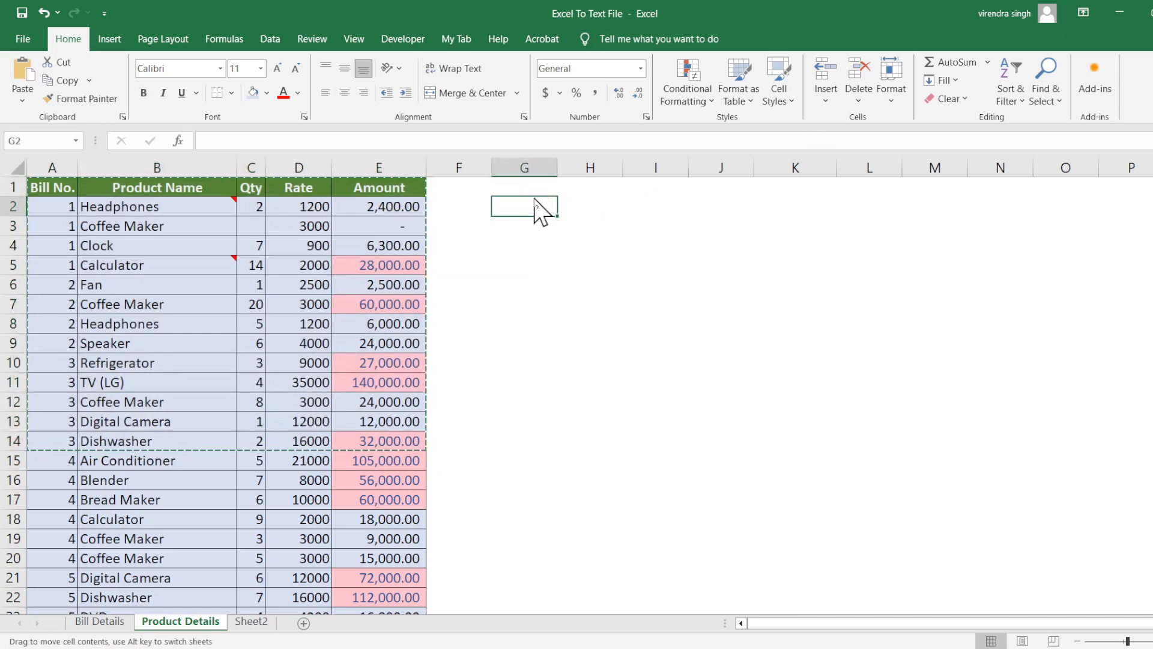
key("Up")
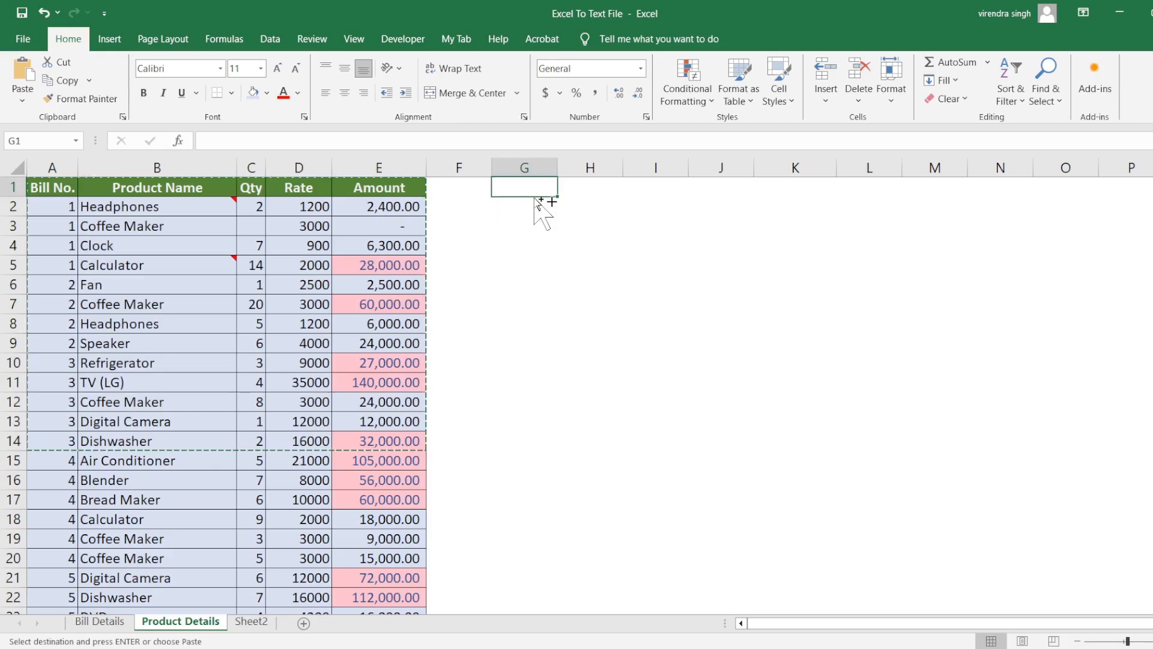
key("ctrl+alt+v")
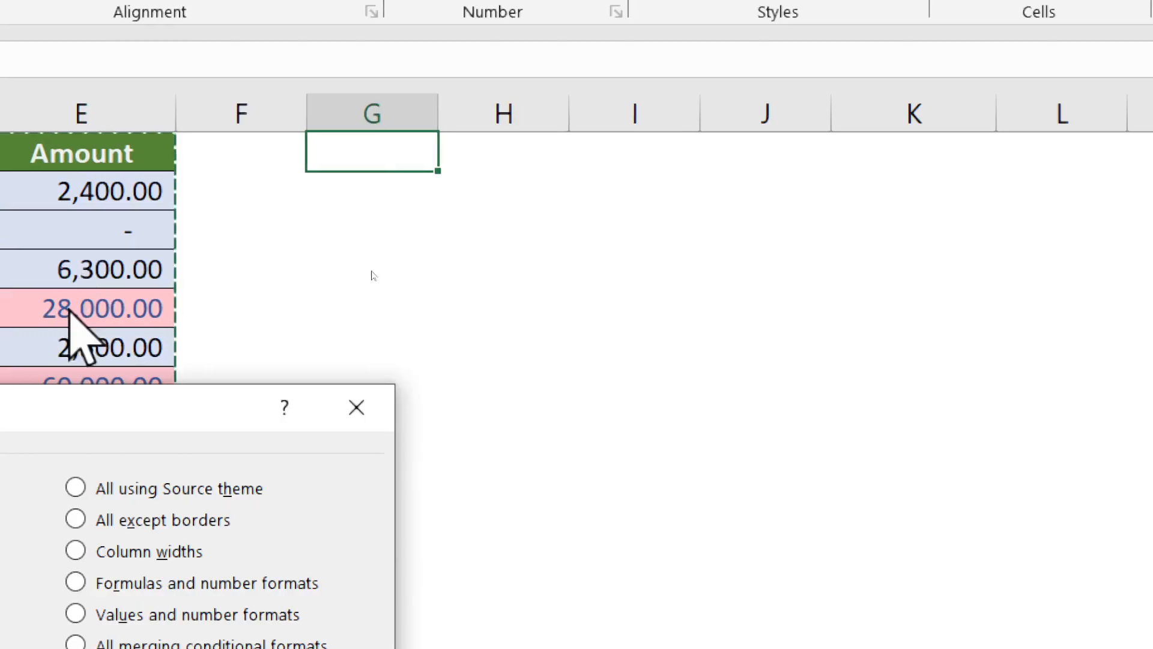
left_click_drag(127, 399, 743, 118)
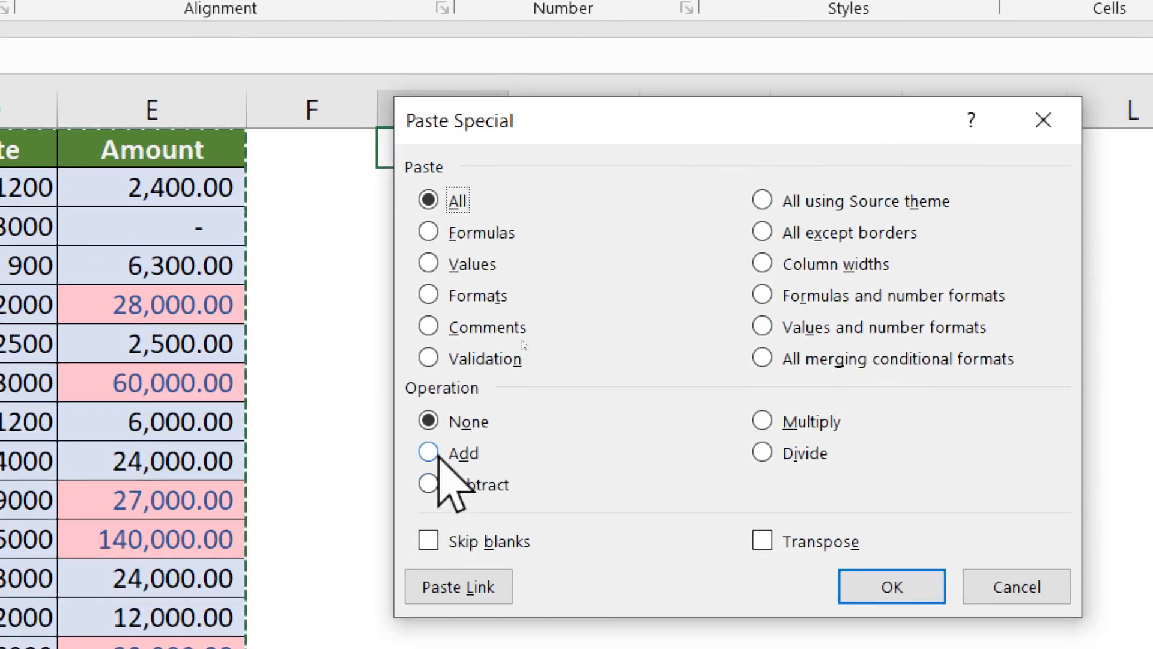
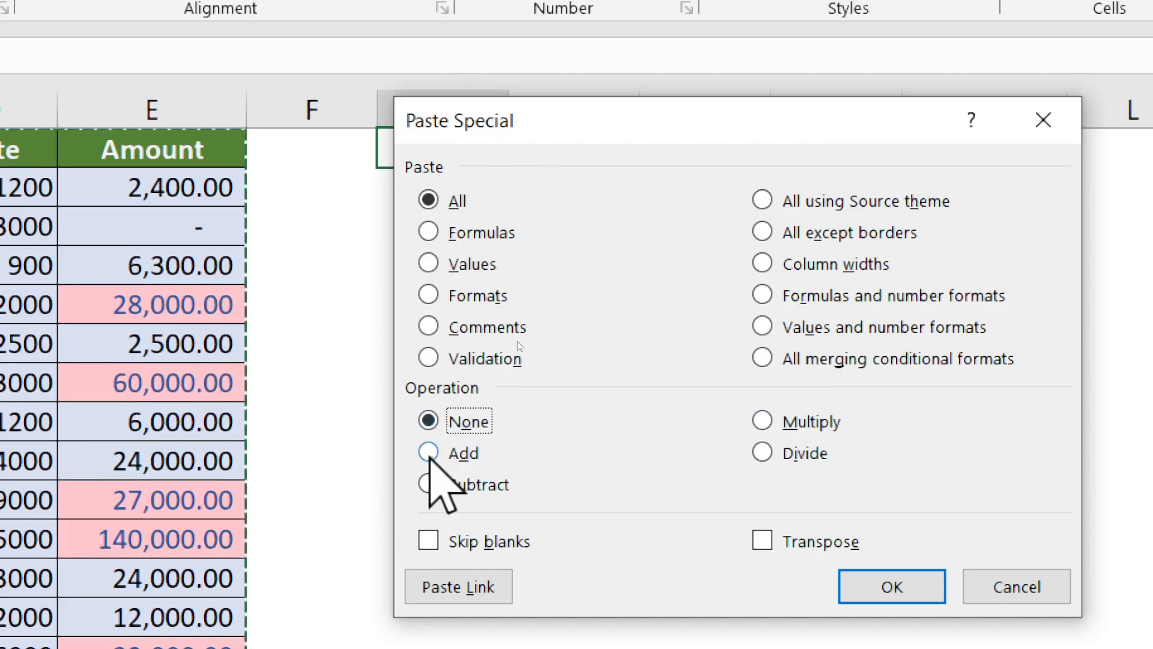
left_click(1015, 592)
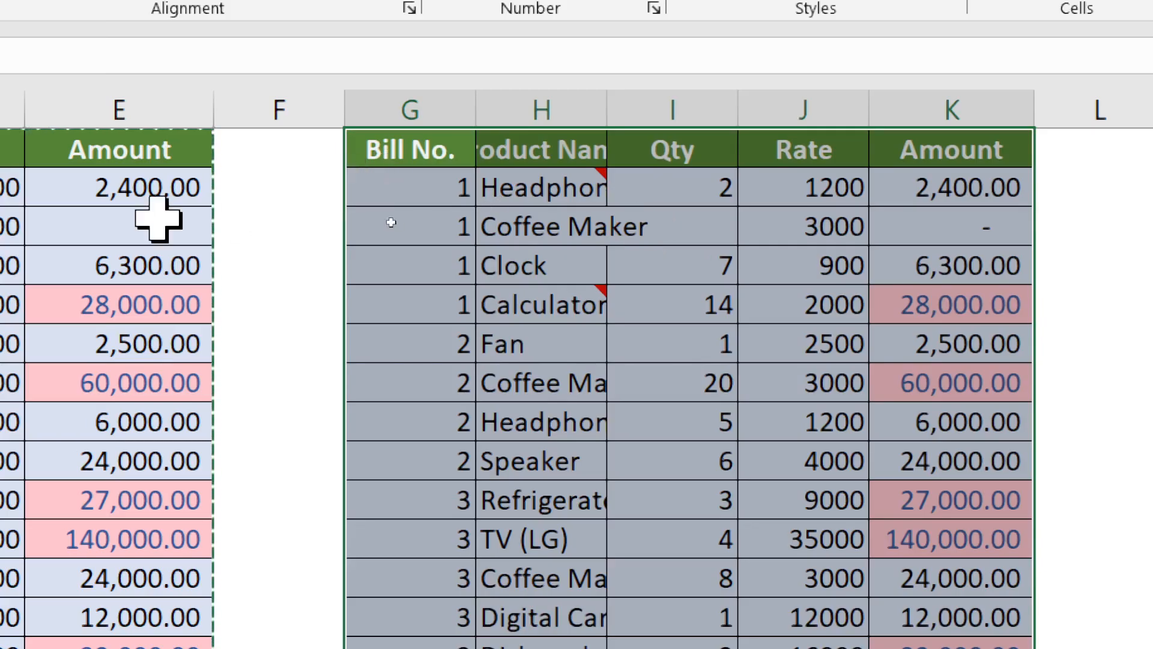
Examine the pasted Bill No. values in G2:G5, the quantity in I2 and the rate in J2
mouse_move(600, 183)
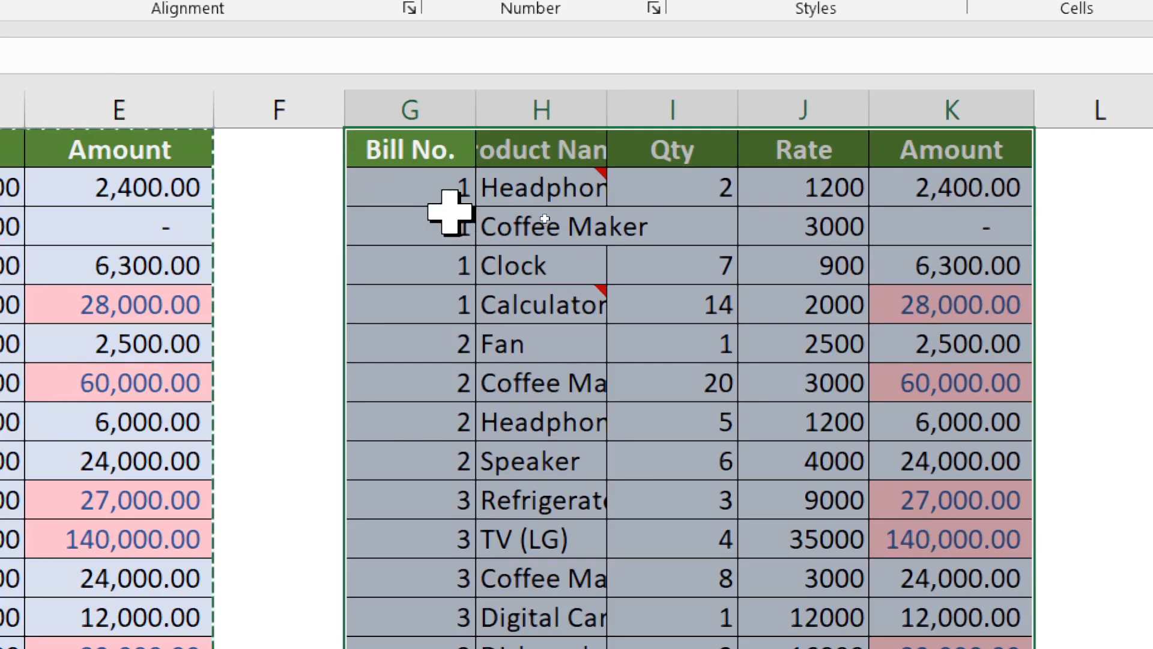
left_click(442, 177)
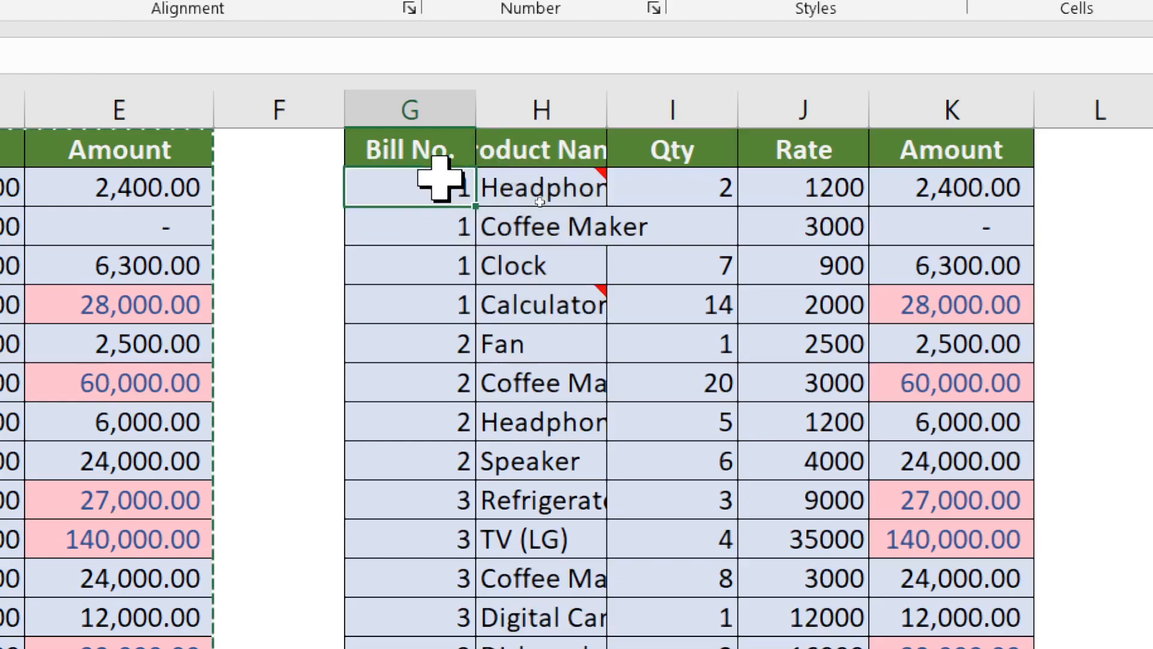
left_click(442, 226)
left_click(439, 277)
left_click(434, 302)
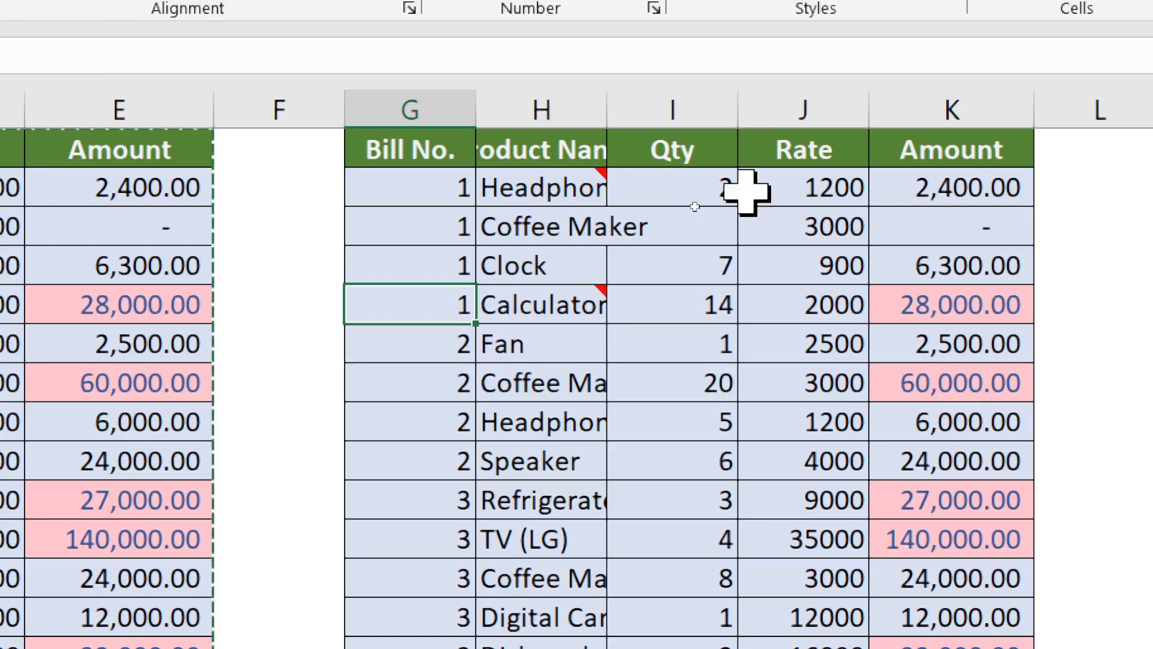
left_click(727, 188)
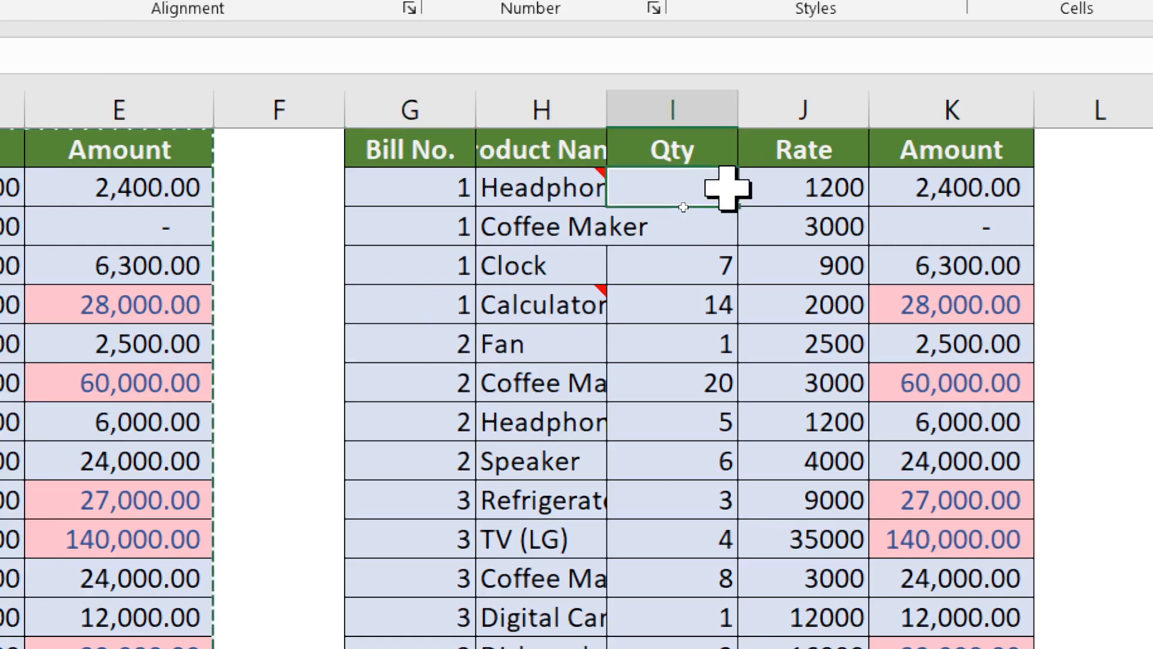
type("2")
left_click(827, 180)
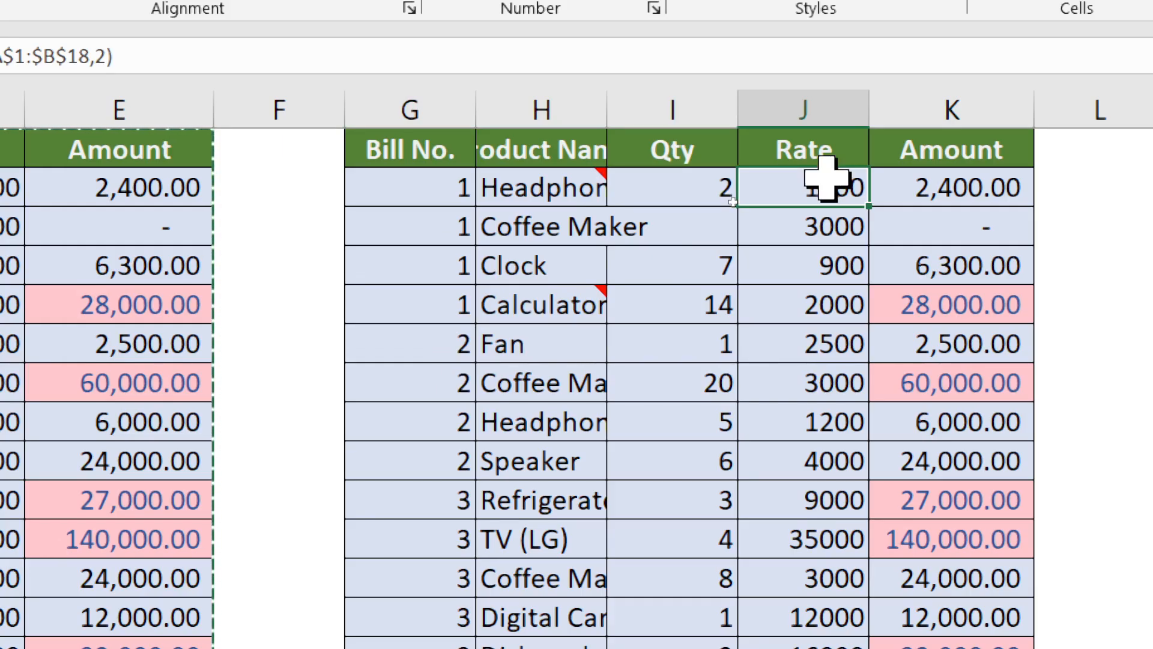
Paste the copied table onto the table starting at G1 using the Paste Special Add operation
left_click(438, 155)
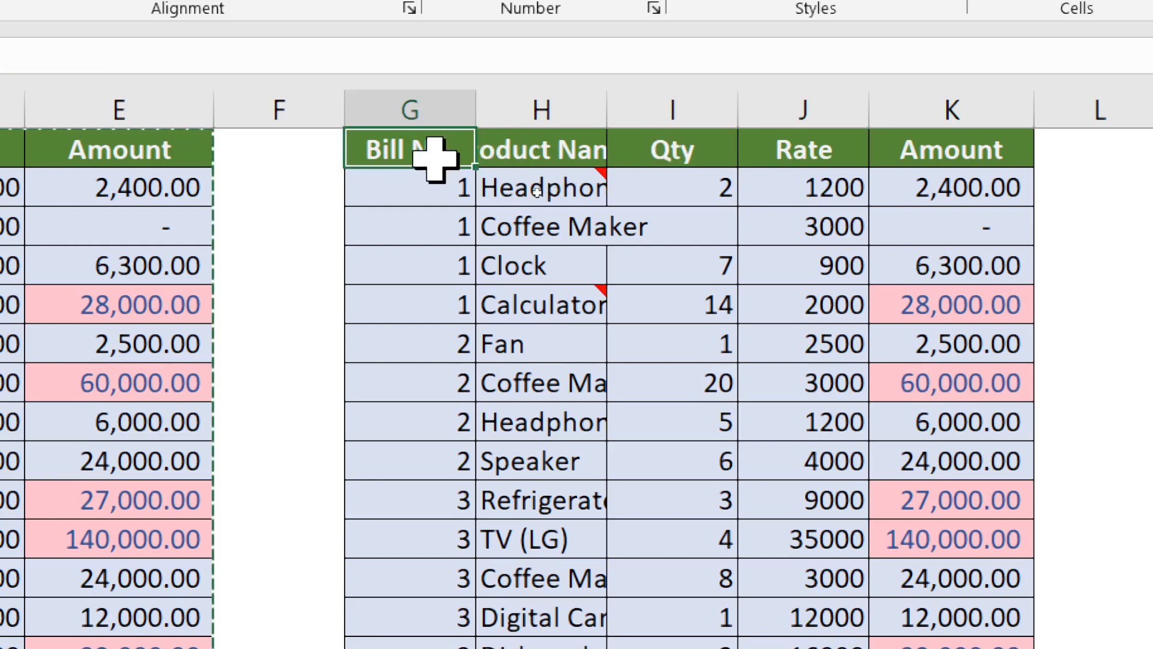
key("ctrl+alt+v")
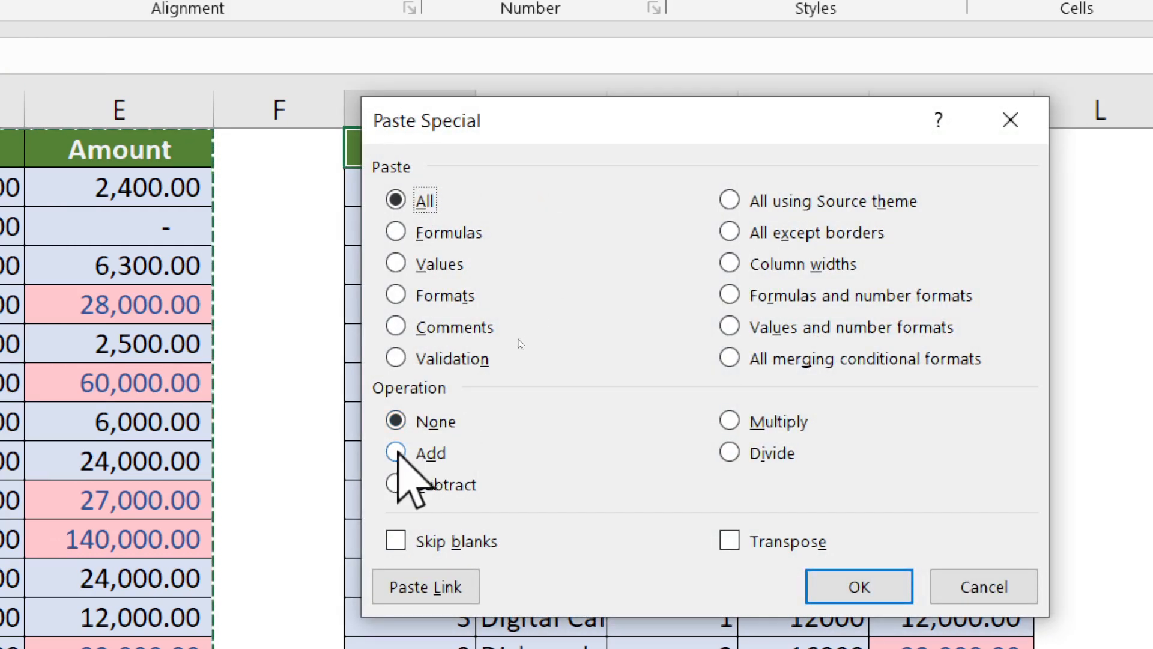
left_click(396, 452)
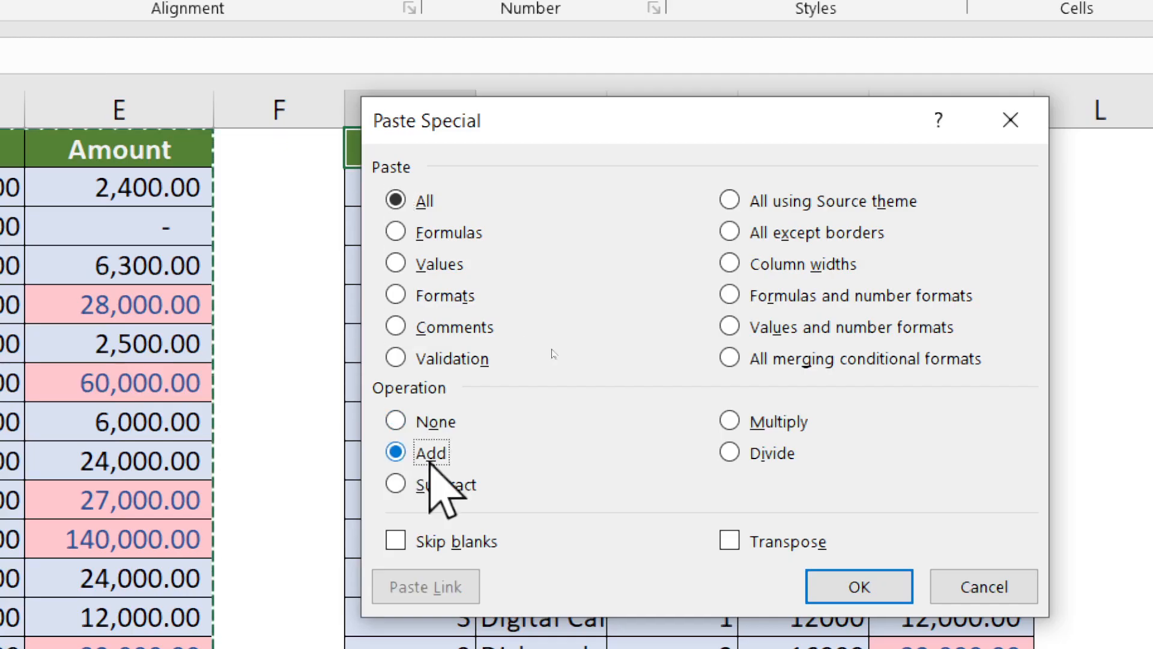
left_click(853, 587)
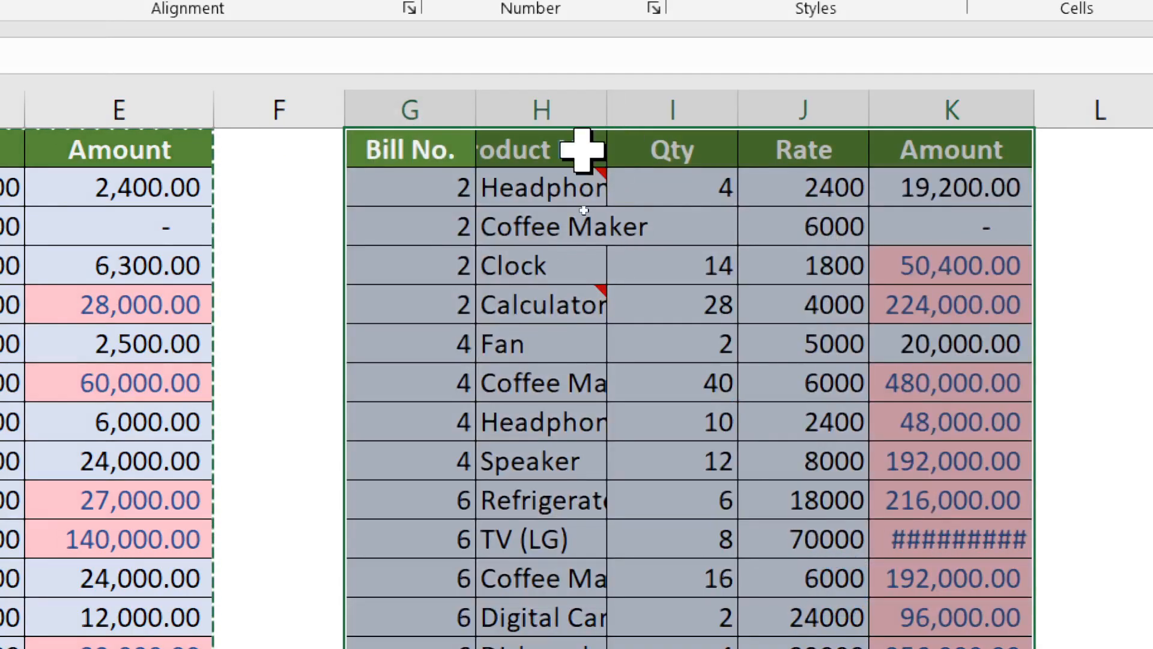
Examine the added results in the Bill No. cells G2:G7, the quantity in I2 and the rate formula in J2
left_click(429, 193)
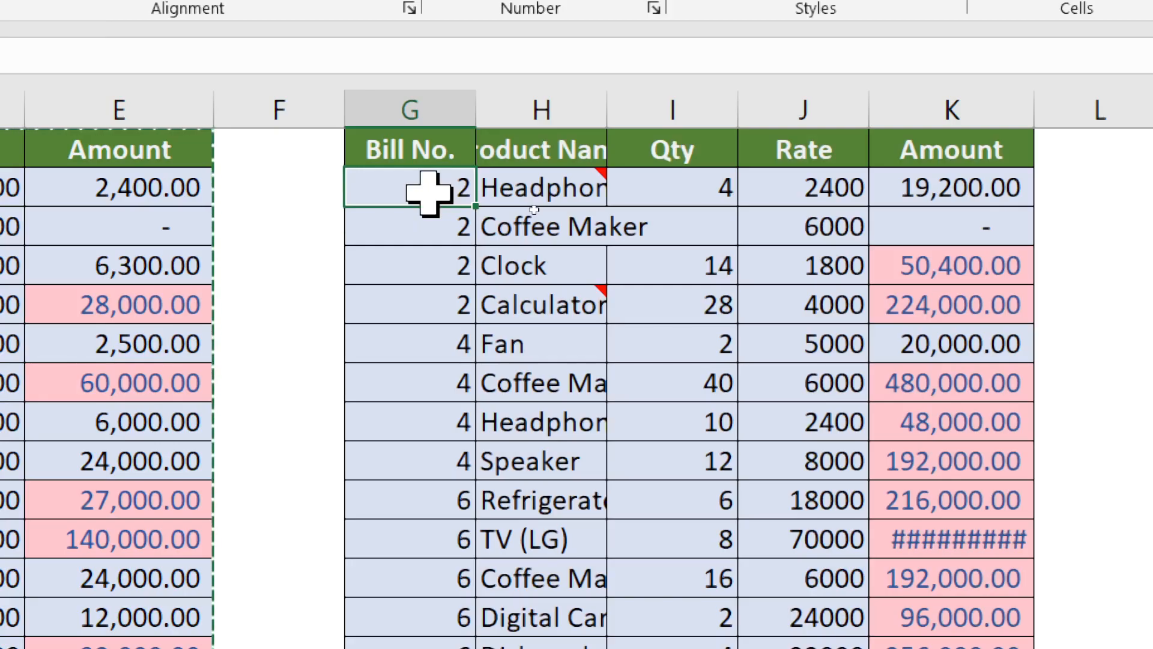
key("Down")
key("Down")
key("Down")
key("Down")
key("Down")
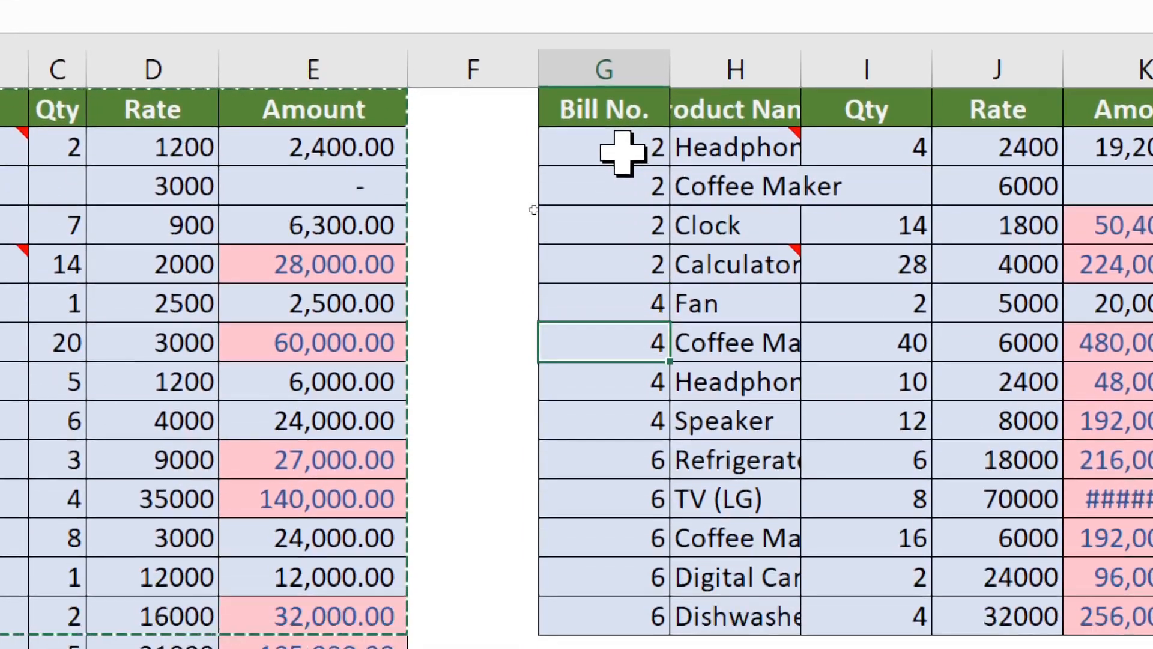
left_click(904, 147)
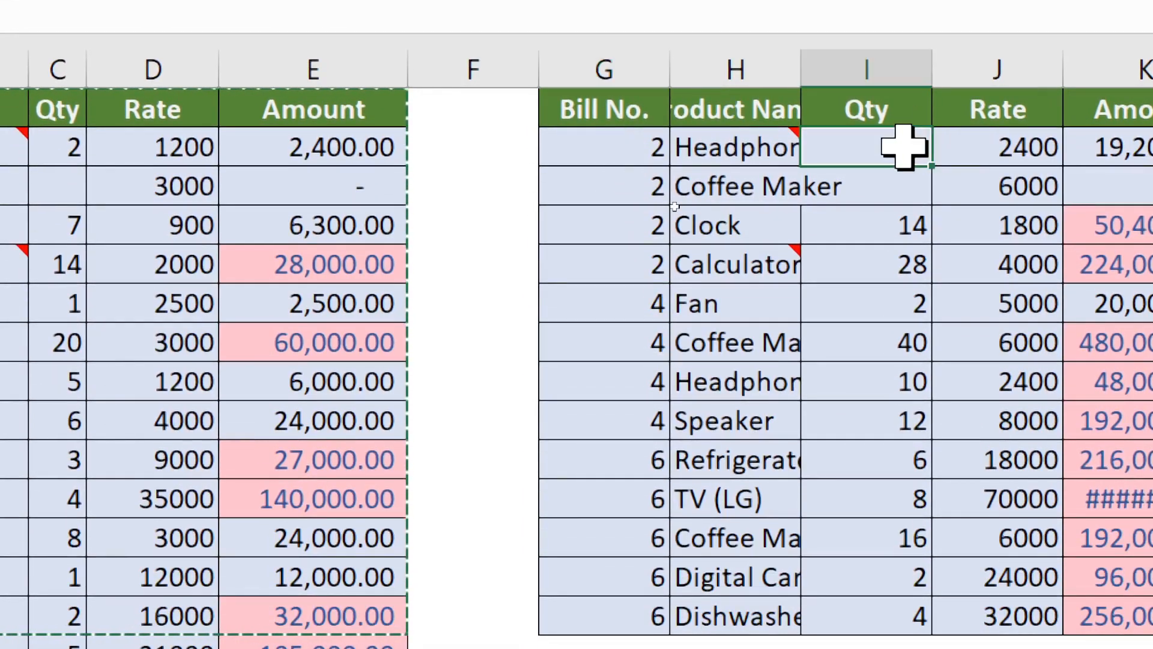
type("4")
left_click(1013, 153)
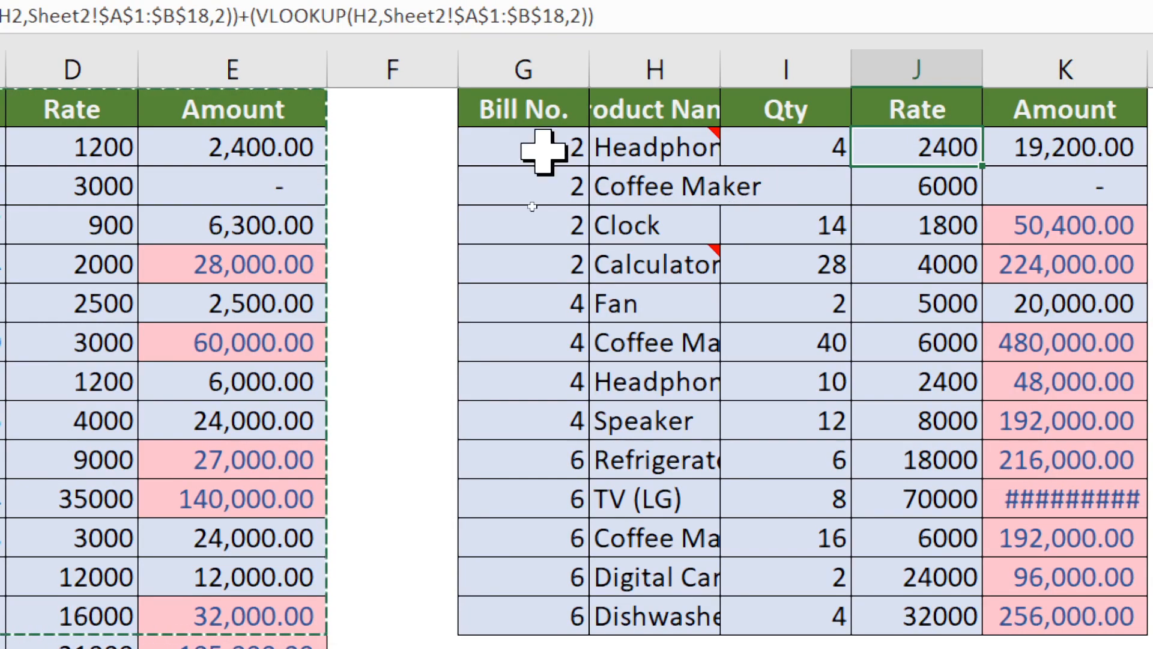
Paste the copied table onto the table at G1 with the Subtract operation and check cells G2 and I2
left_click(511, 112)
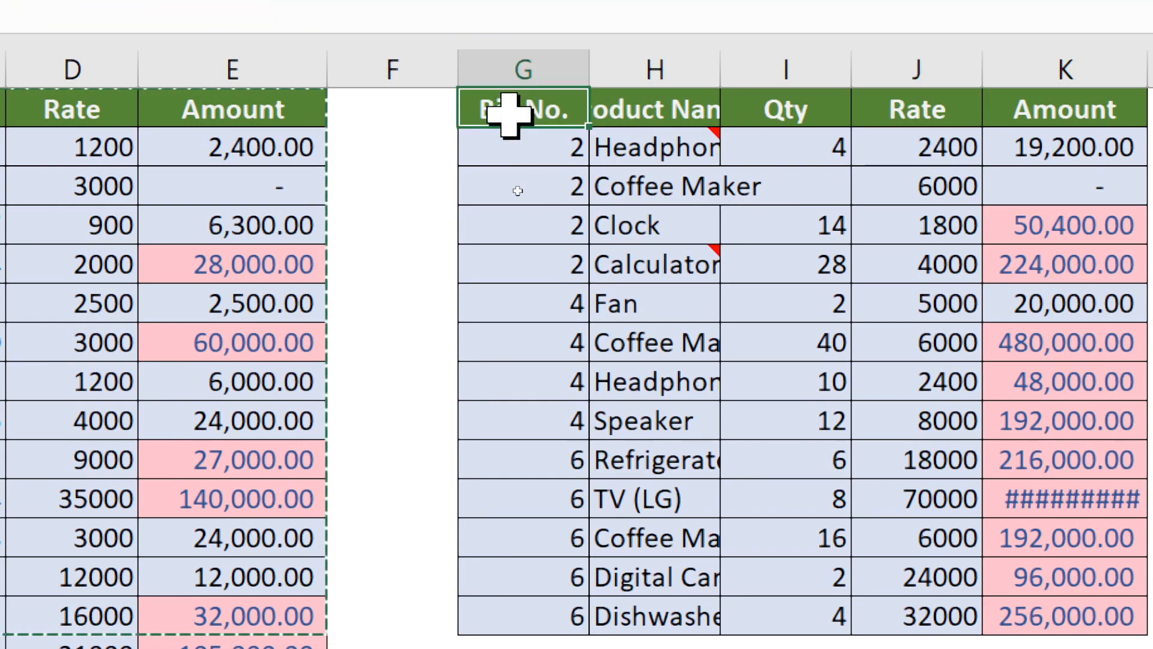
key("ctrl+alt+v")
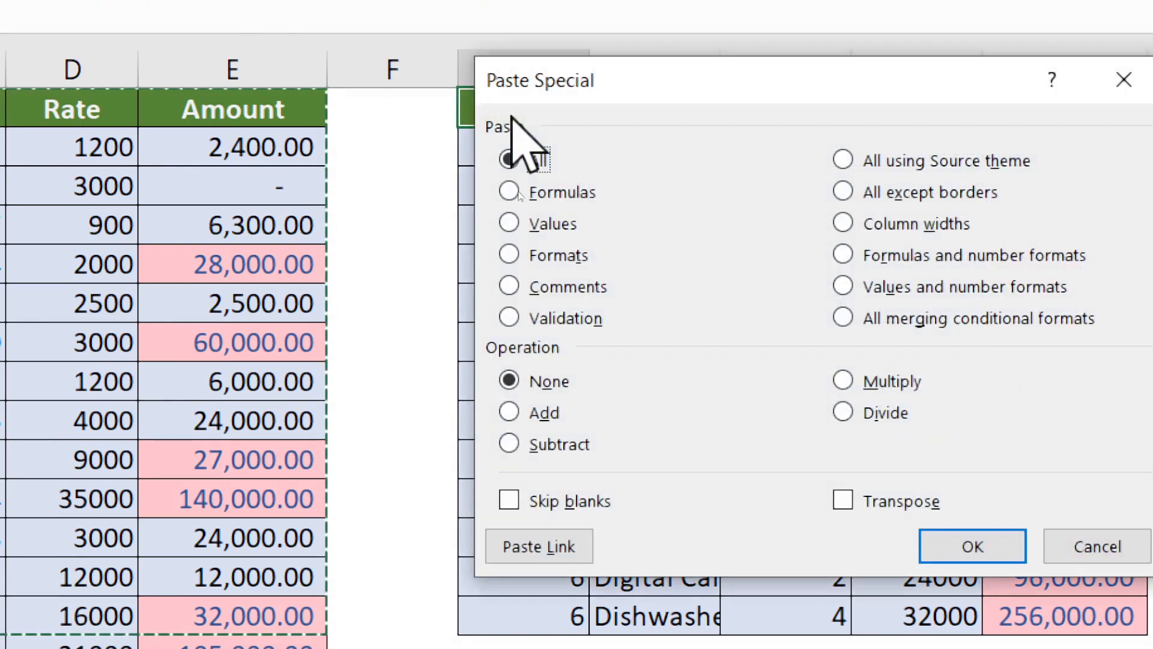
left_click(562, 445)
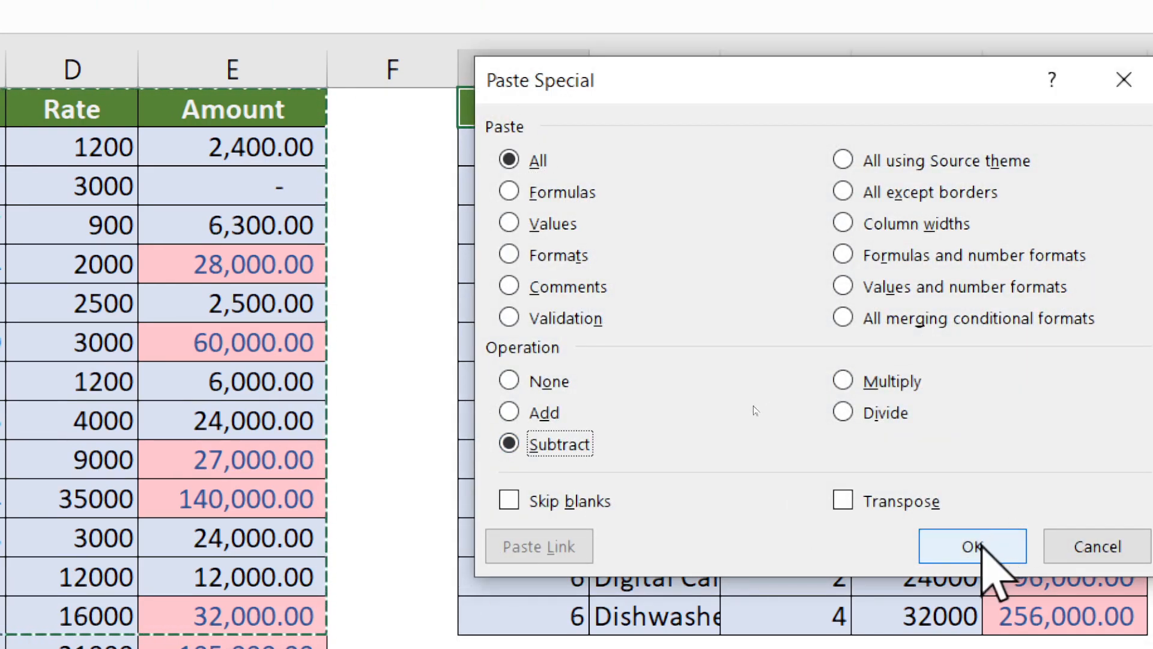
left_click(973, 545)
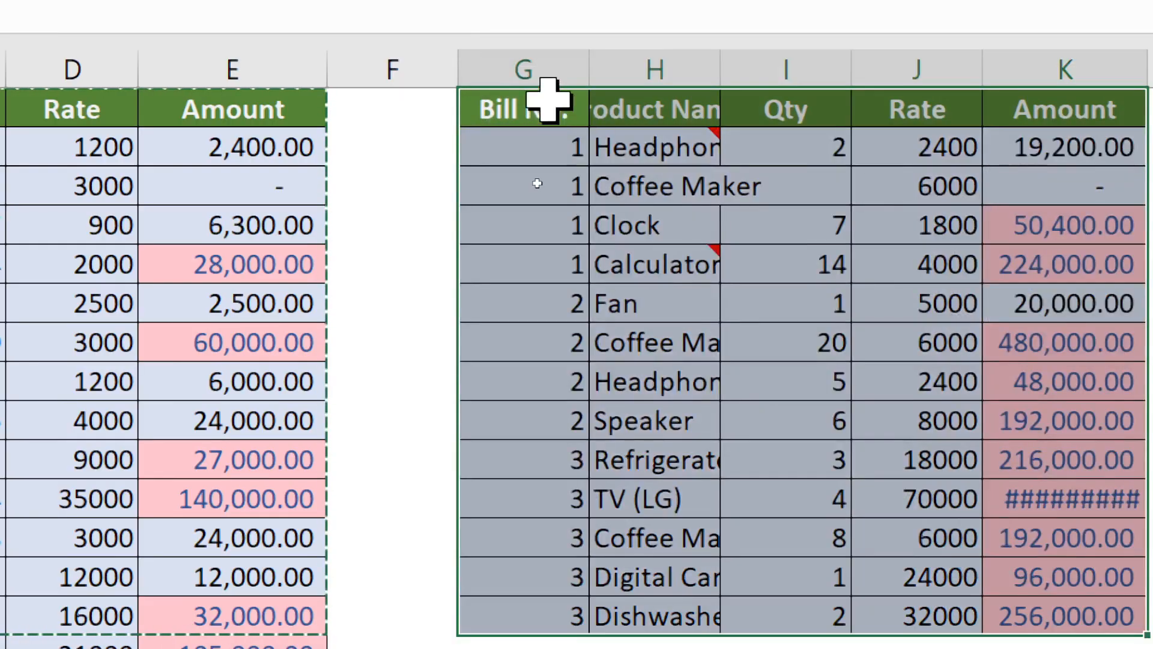
left_click(553, 157)
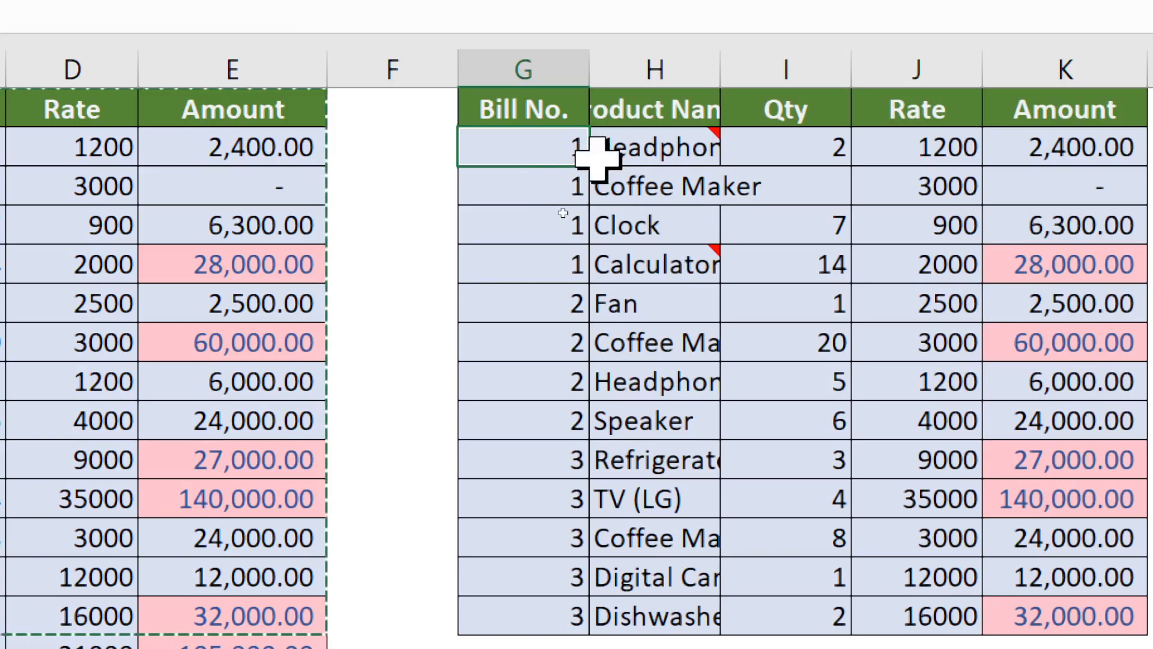
left_click(812, 155)
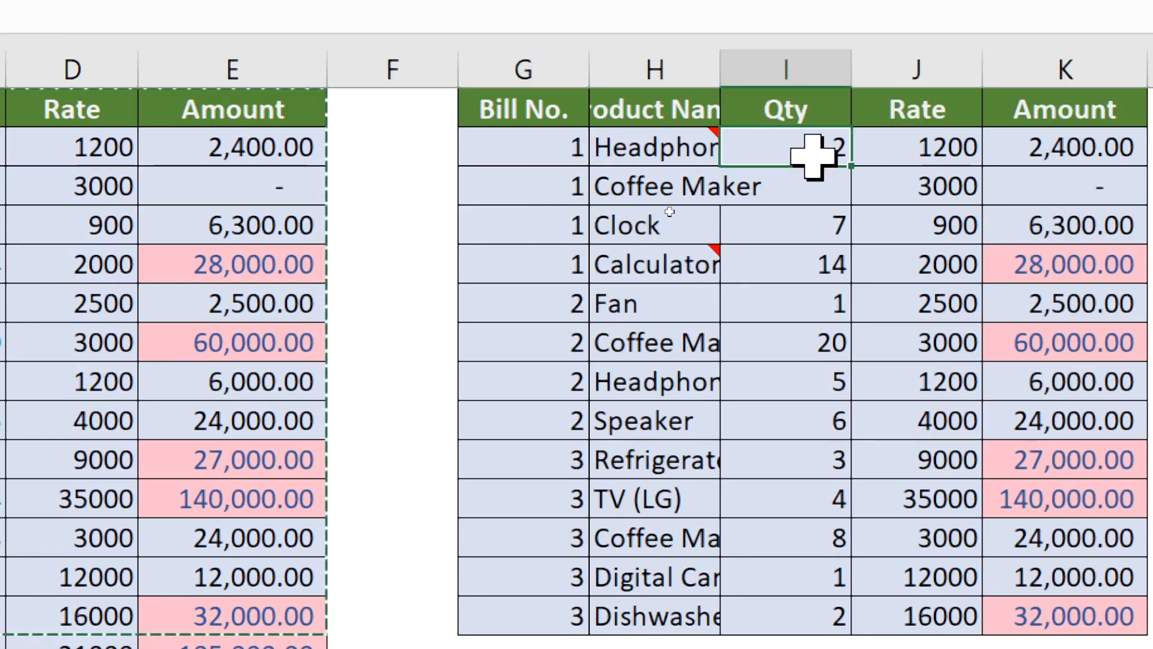
Try subtracting the copied table from the table at G1 once more, and undo that paste
left_click(501, 116)
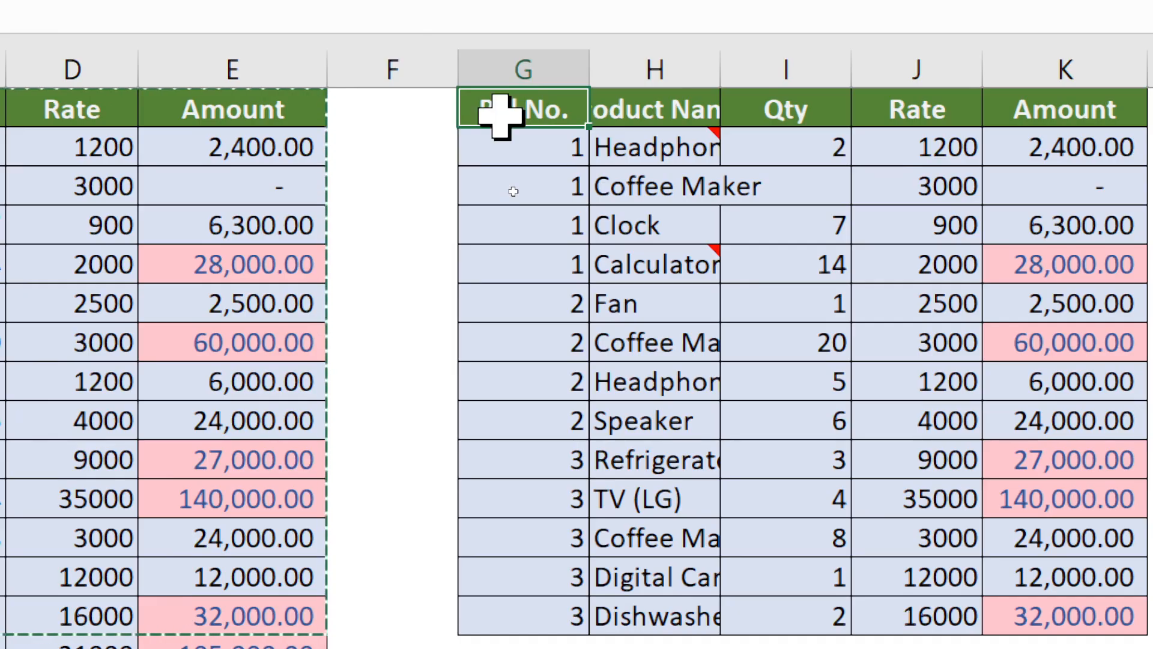
key("ctrl+alt+v")
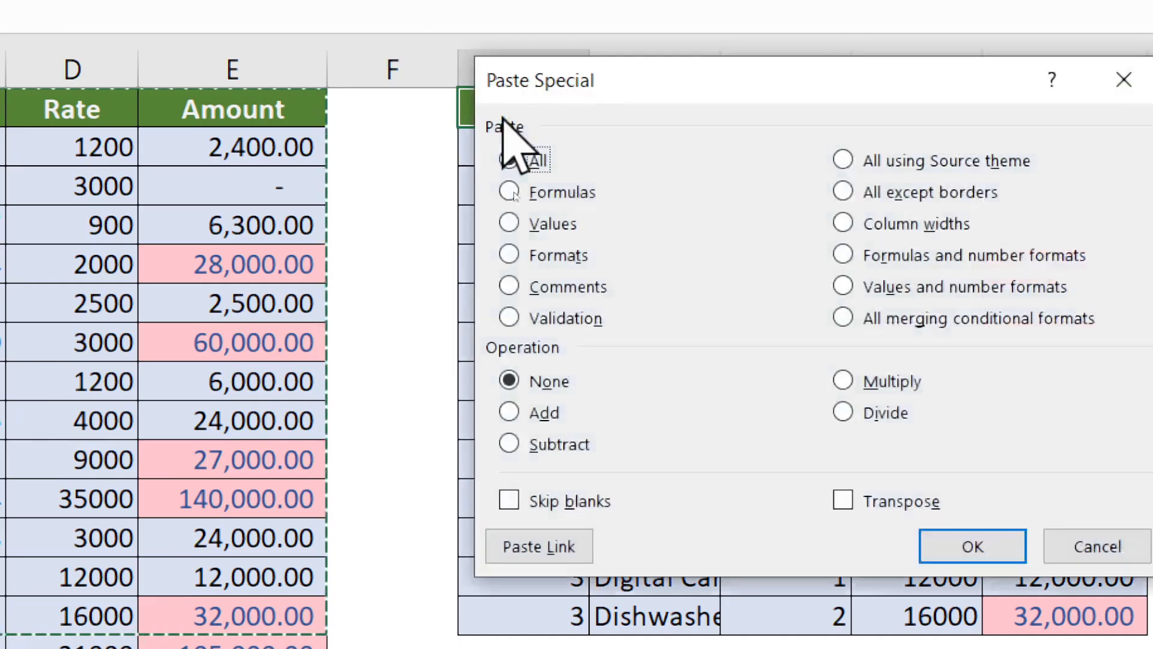
left_click(549, 444)
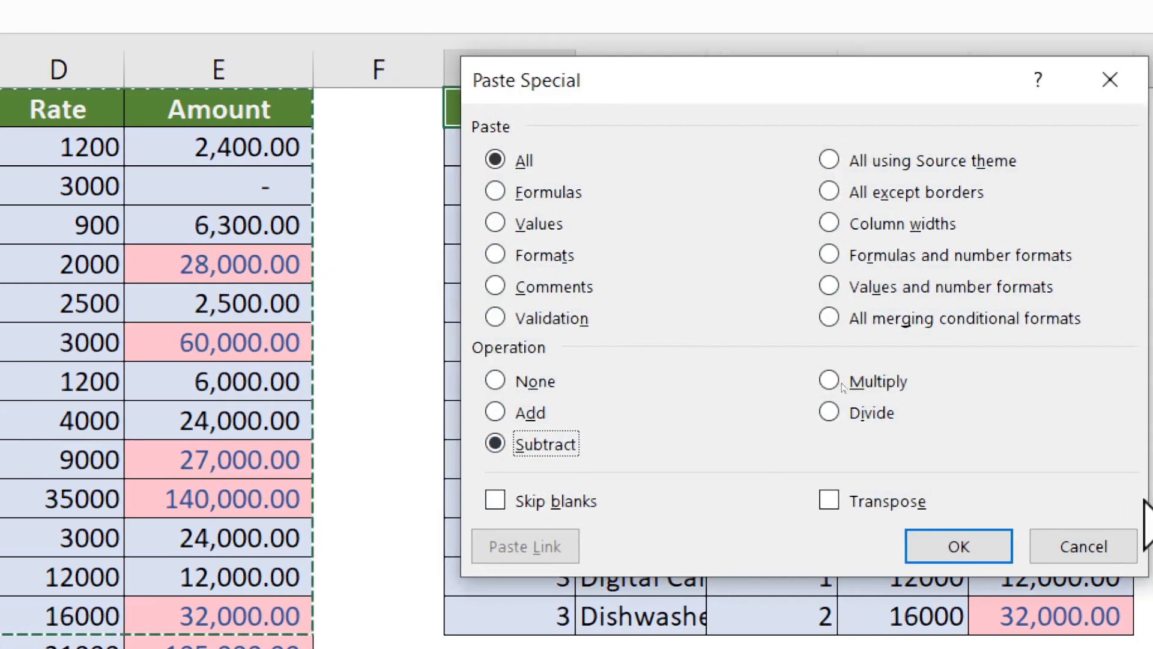
left_click(956, 548)
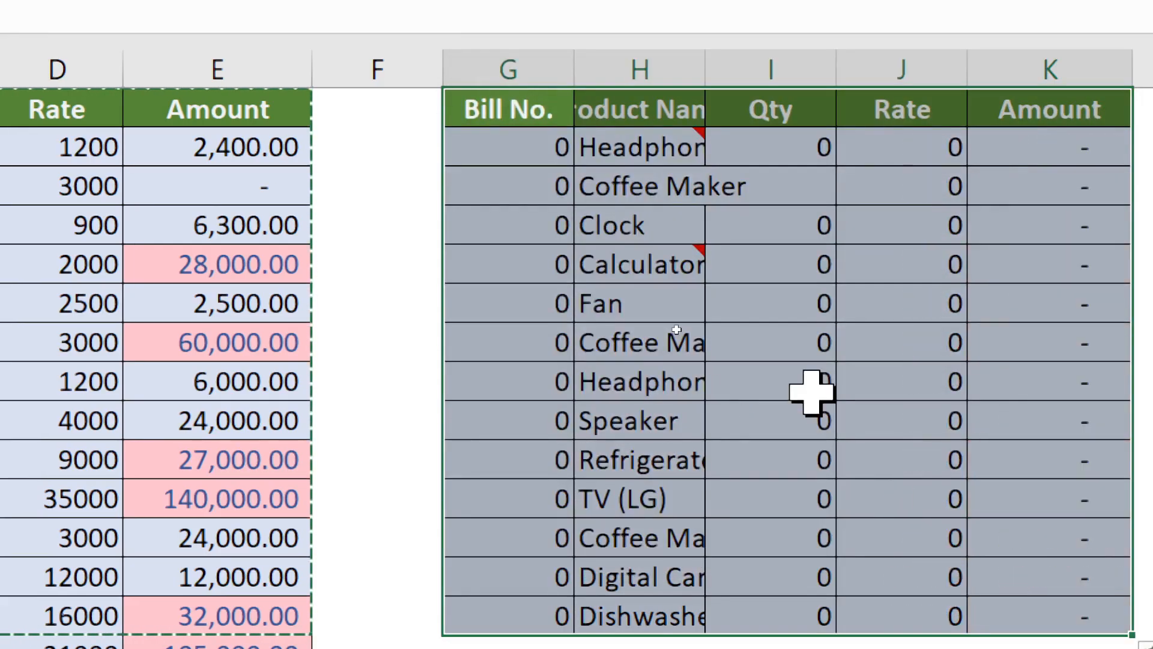
mouse_move(578, 262)
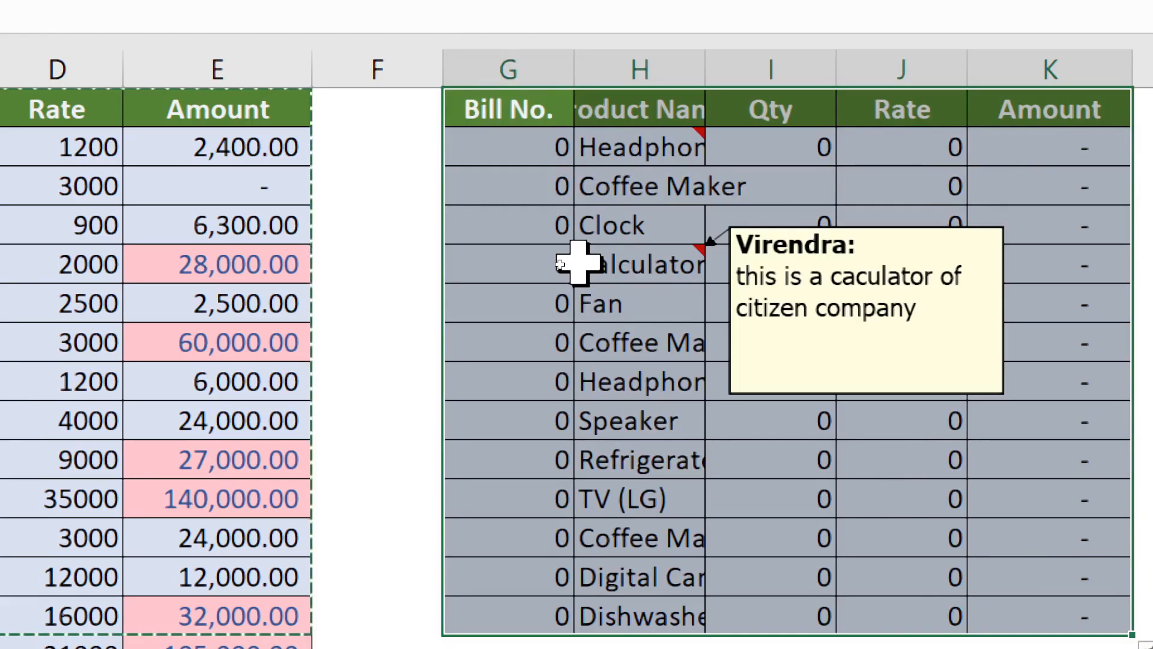
key("ctrl+z")
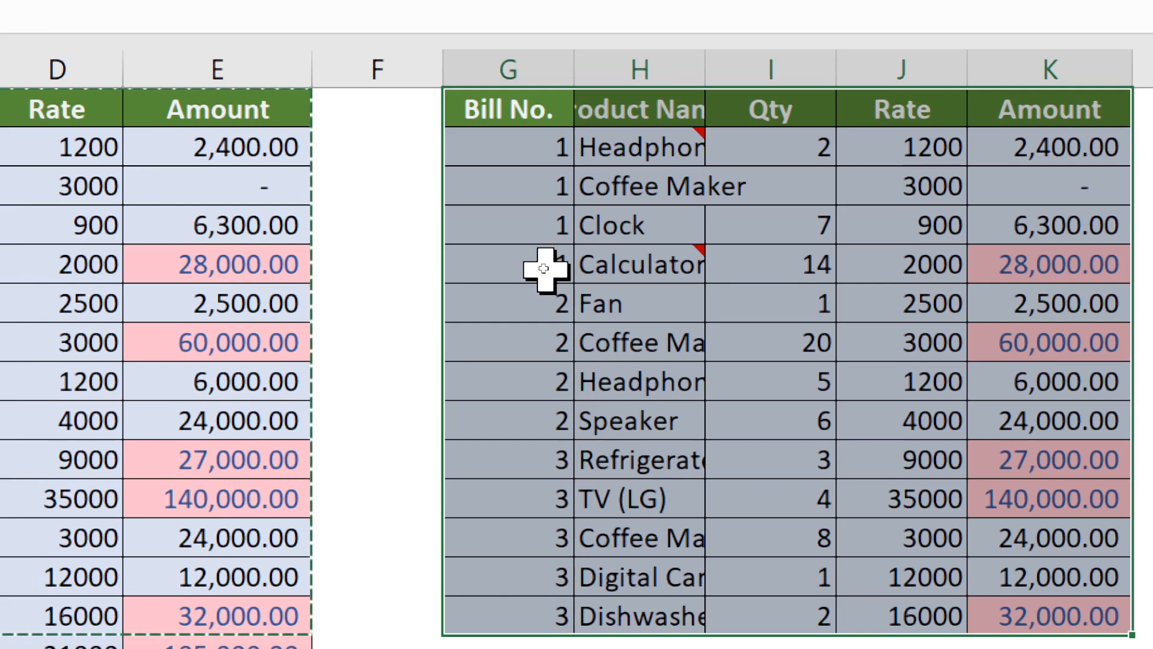
Paste the copied table onto the range G1:K14 using the Paste Special Multiply operation
key("ctrl+alt+v")
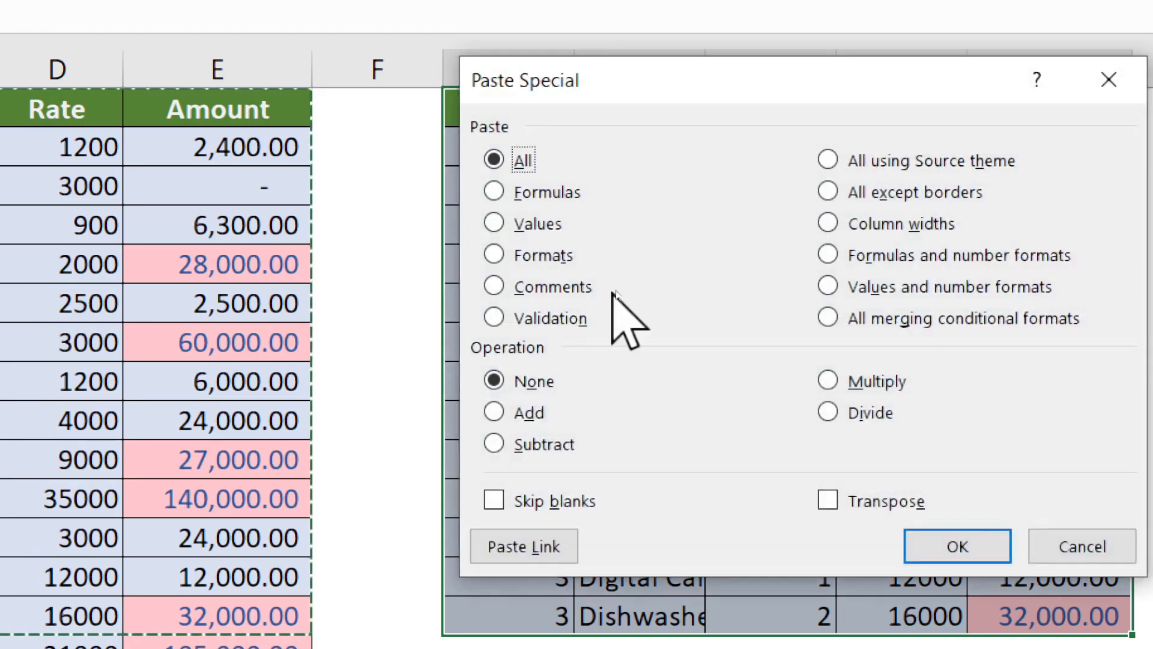
left_click(841, 380)
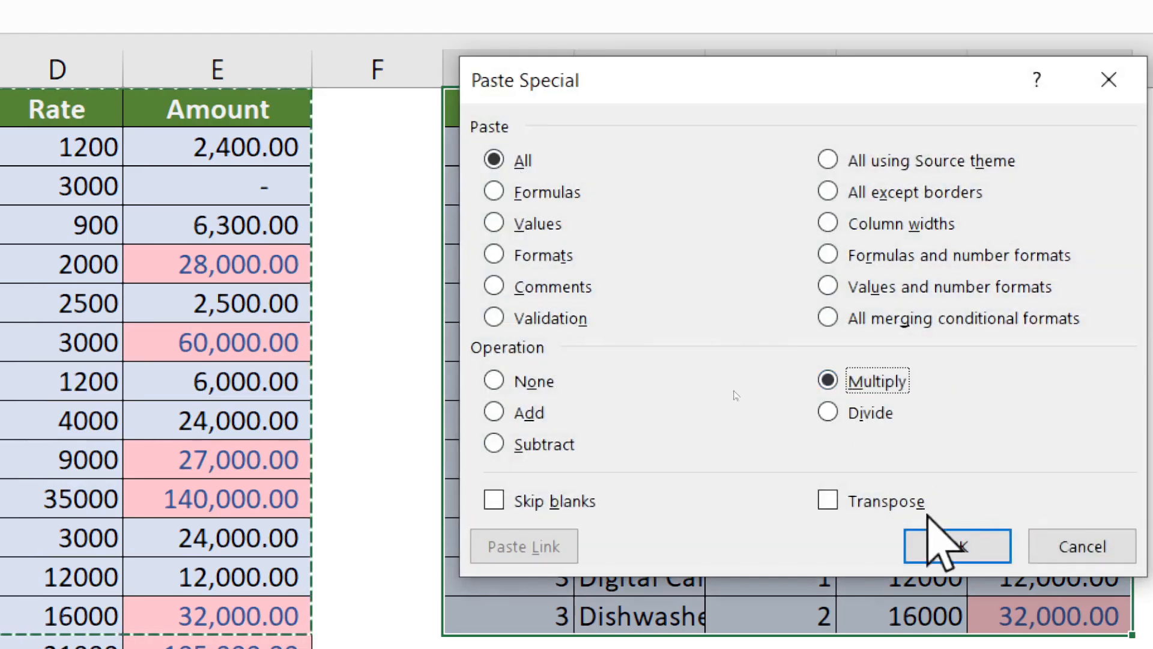
left_click(956, 546)
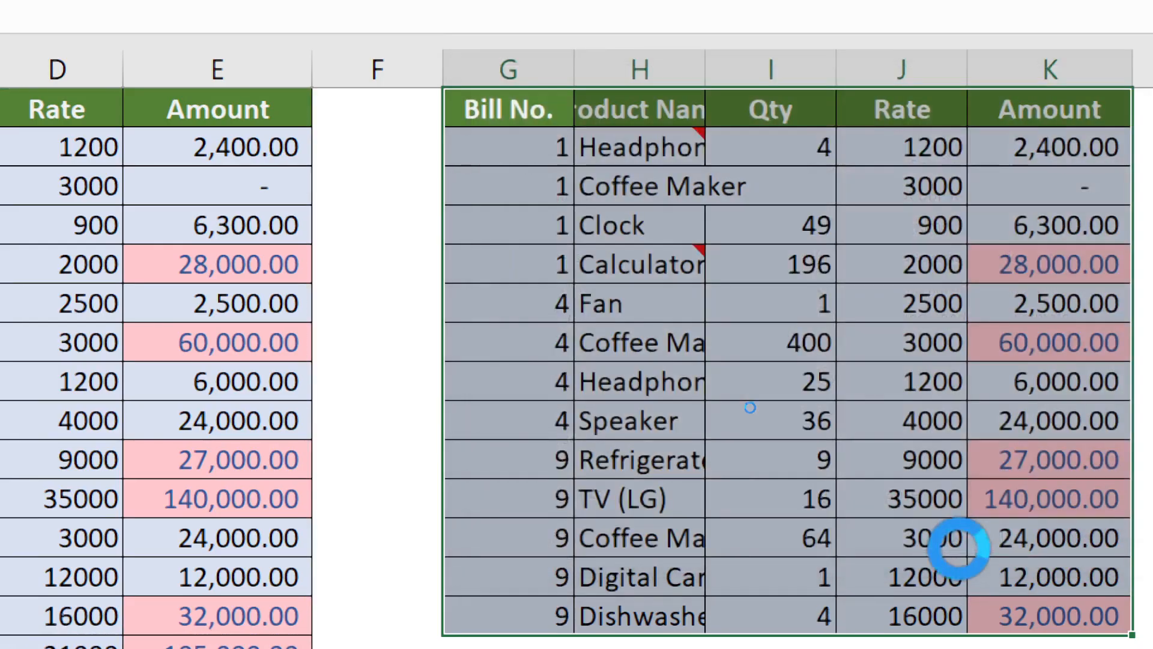
Check the multiplied quantity in I2 and the rate in J2, and auto-fit the width of column K
left_click(816, 152)
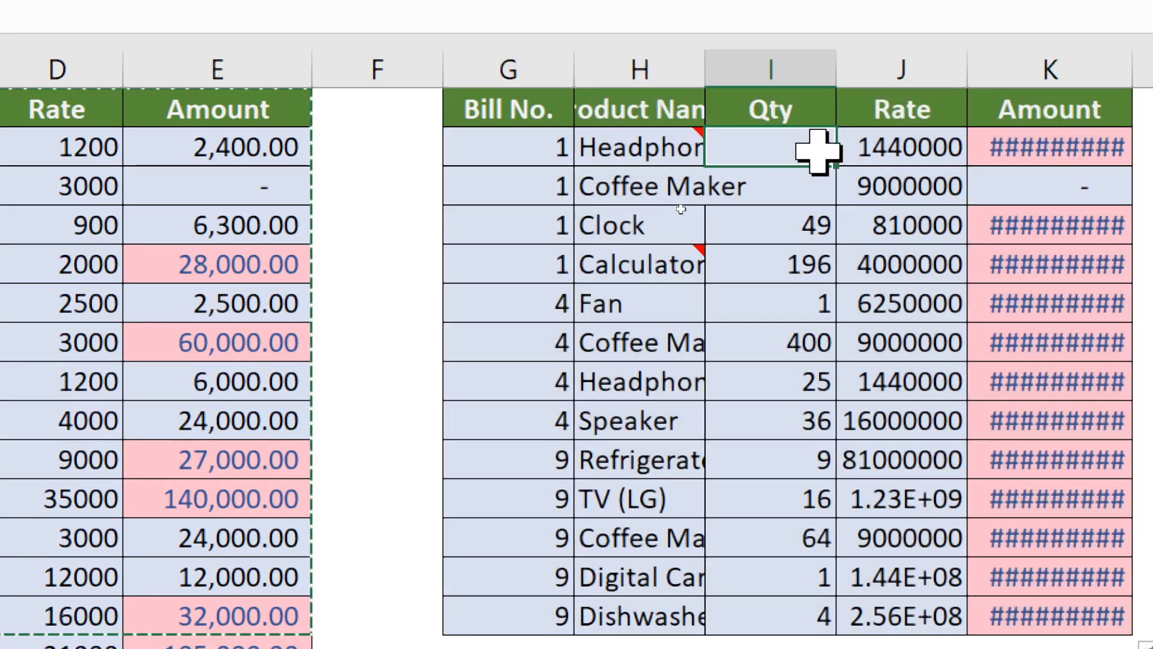
left_click(861, 152)
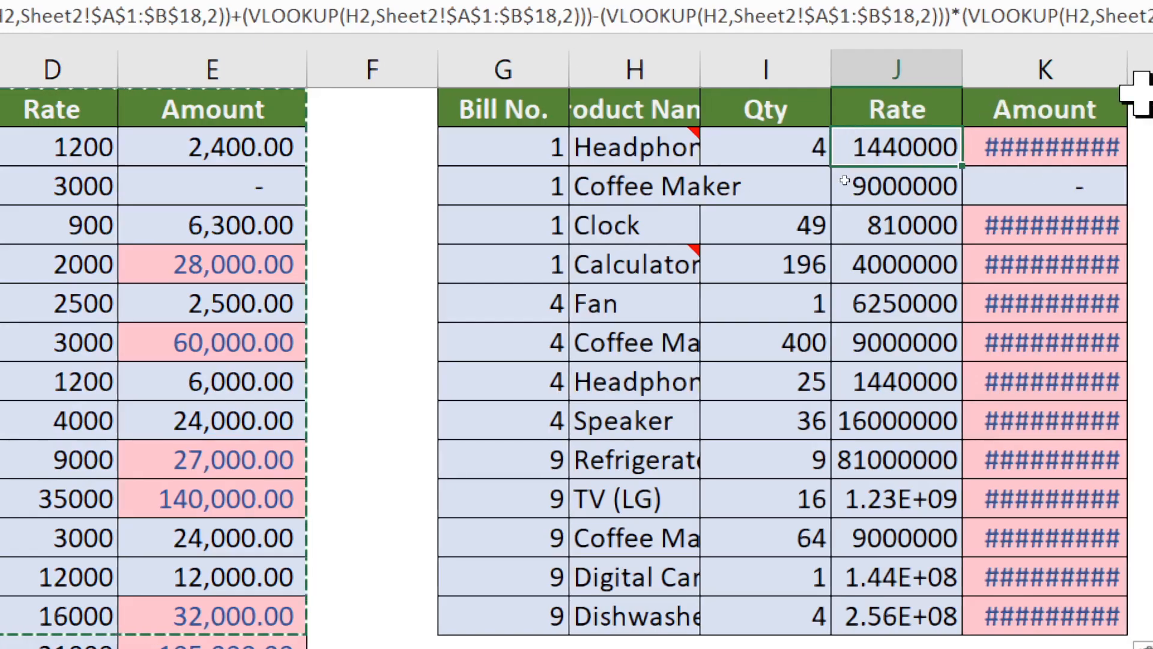
double_click(1125, 66)
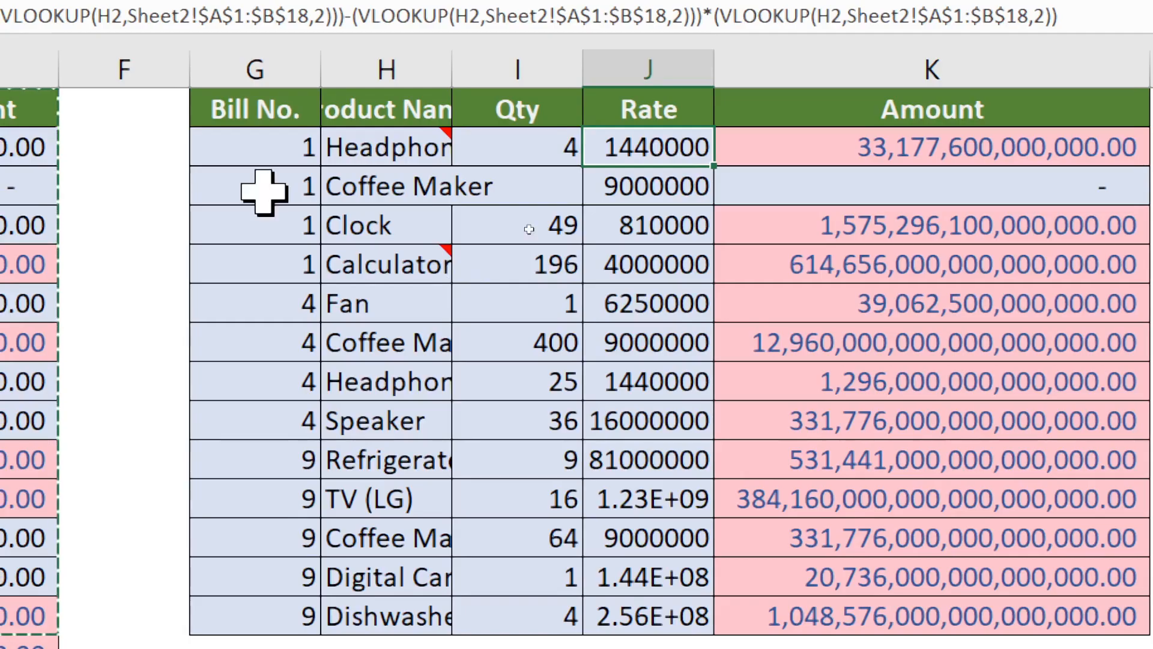
Paste the copied table onto the table at G1 with the Divide operation and check cells J2 and I2
left_click(251, 113)
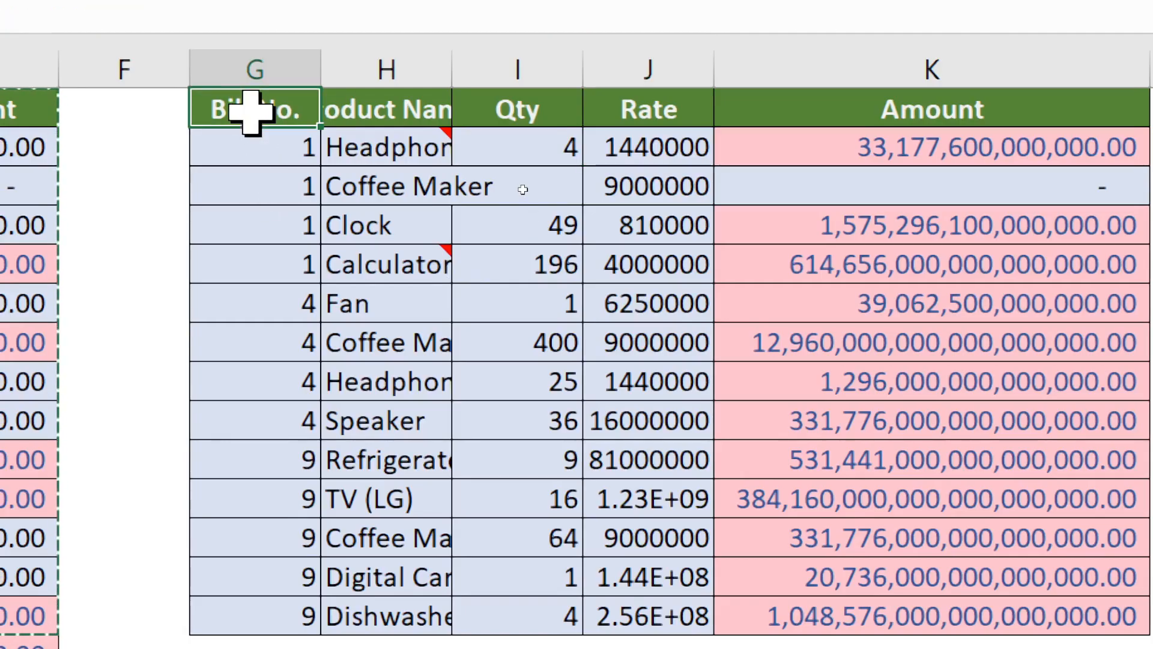
key("ctrl+alt+v")
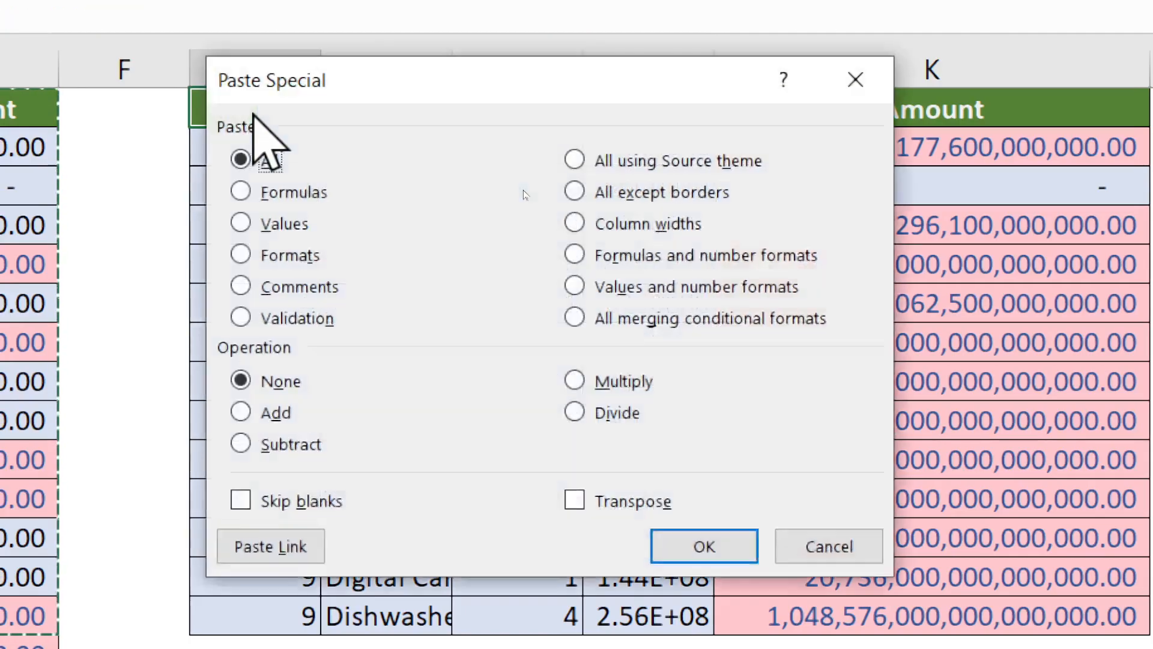
left_click(607, 413)
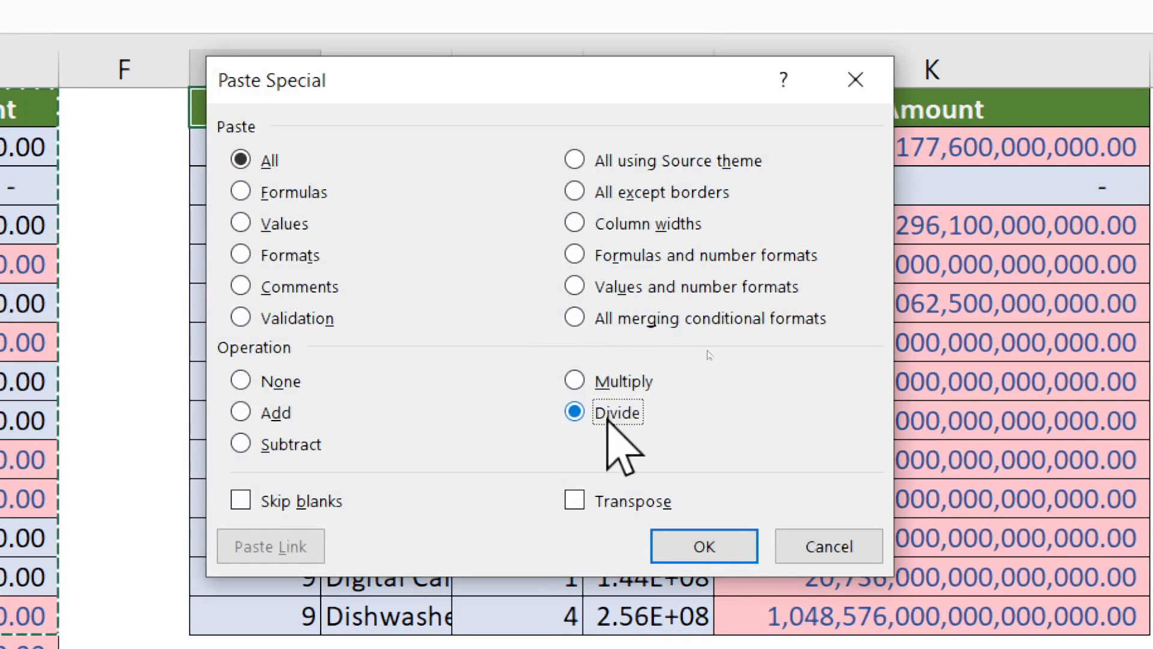
left_click(697, 546)
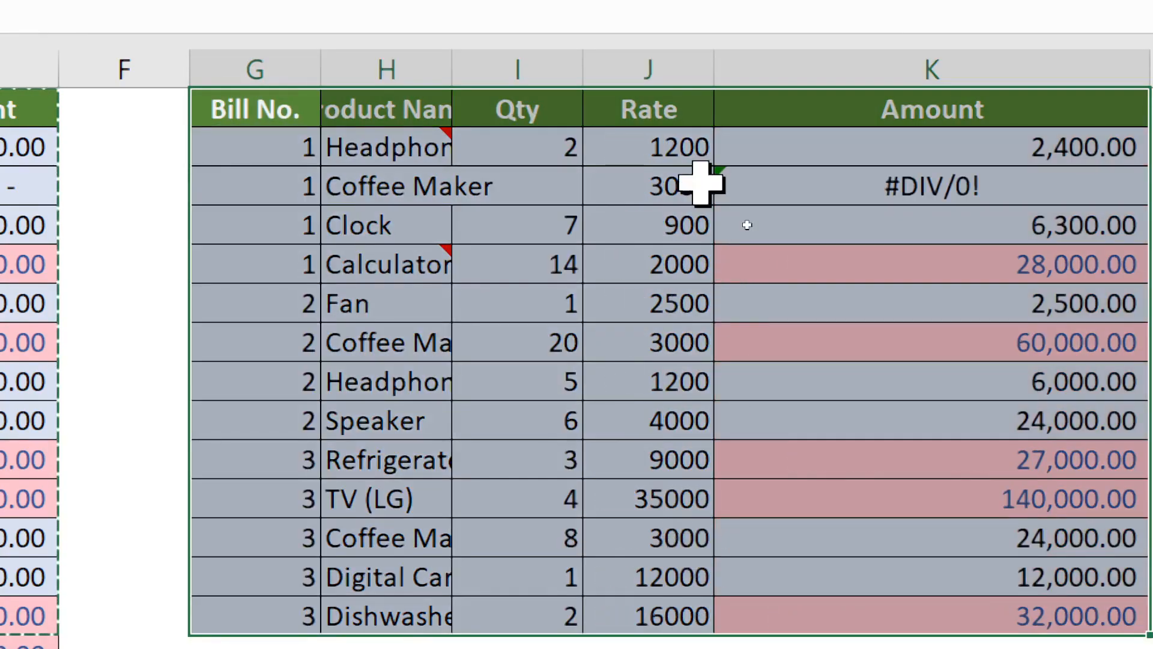
left_click(673, 144)
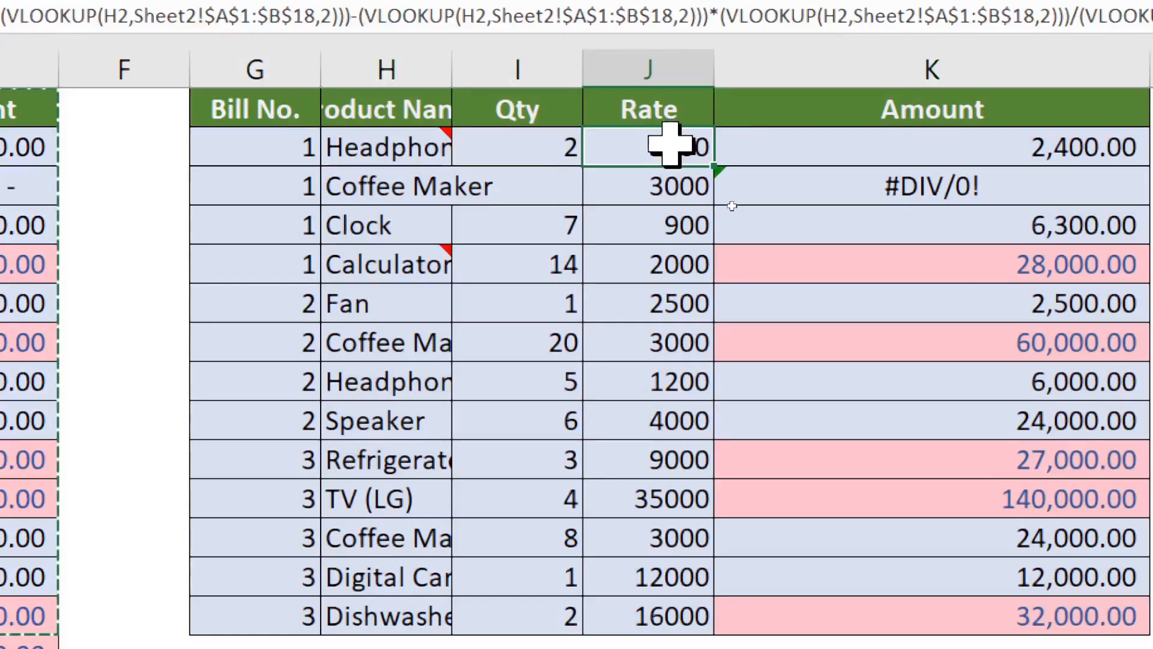
left_click(559, 147)
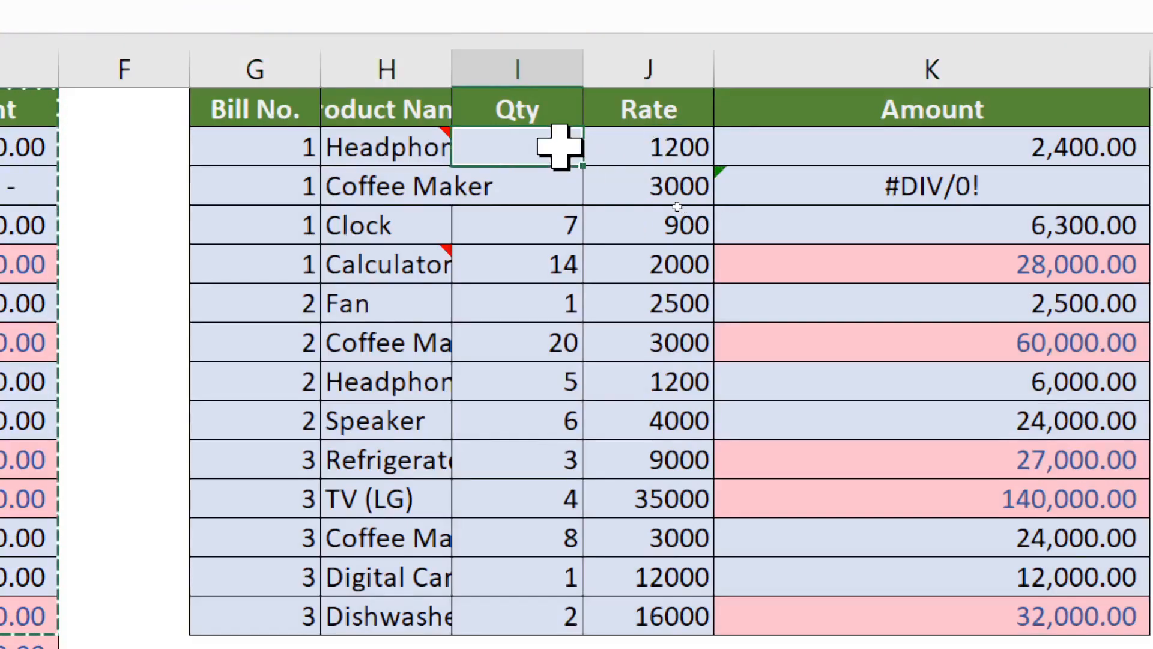
Review the Add, Subtract, Divide and None operations and the Skip blanks option in Paste Special, and leave without pasting
left_click(344, 420)
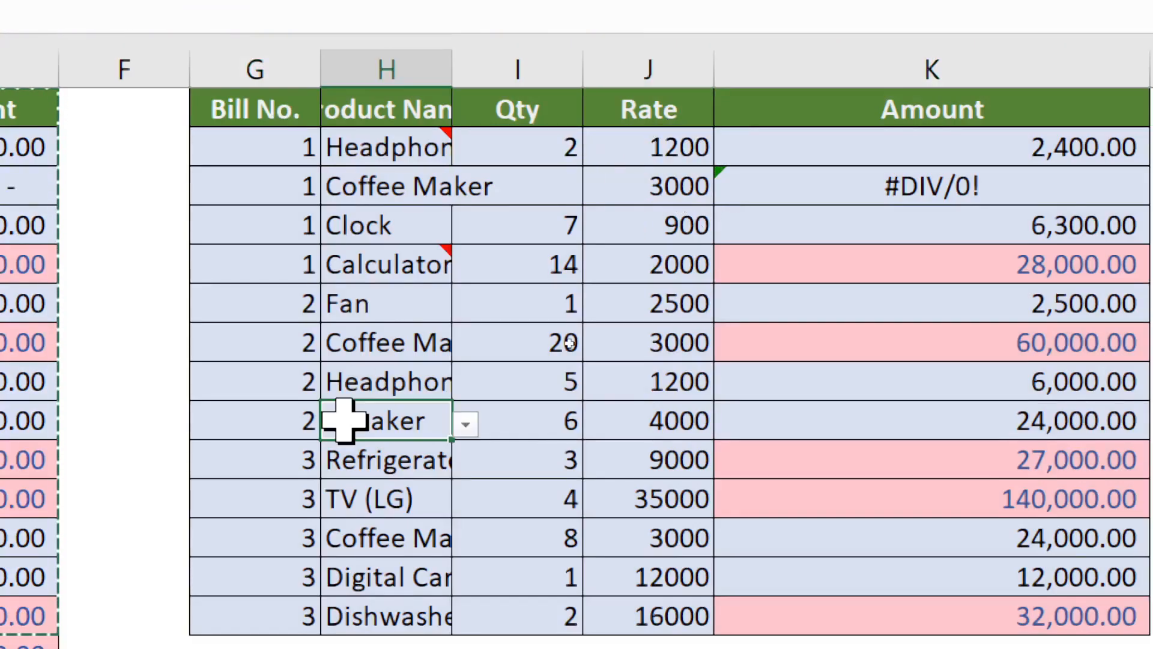
key("ctrl+alt+v")
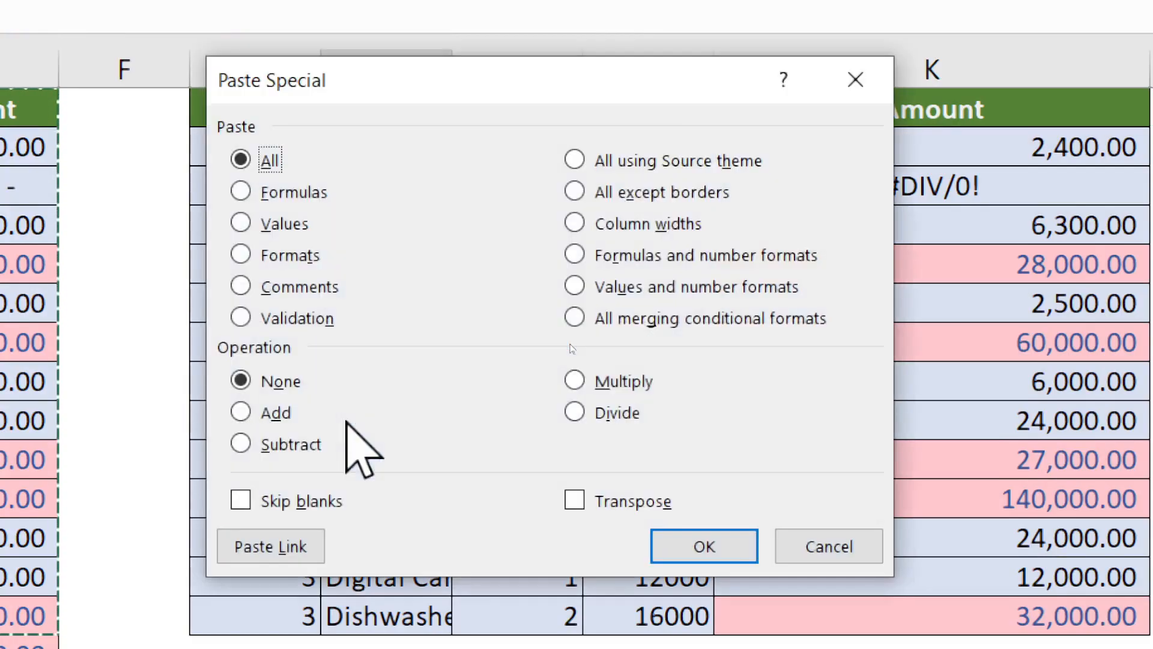
left_click(574, 414)
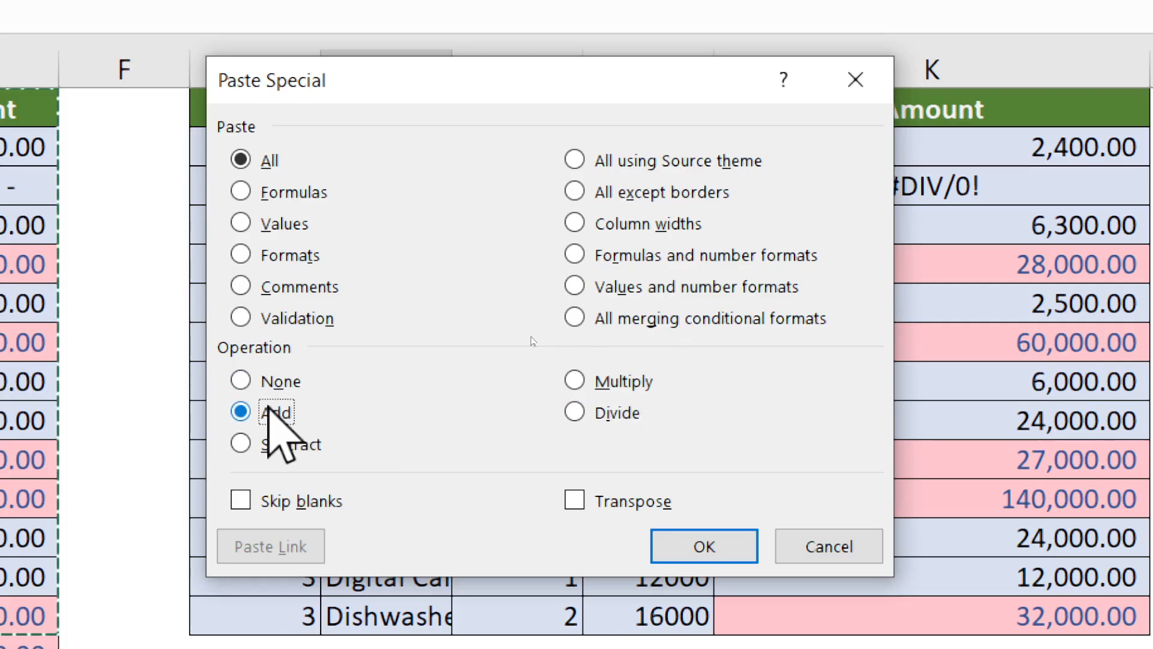
left_click(282, 446)
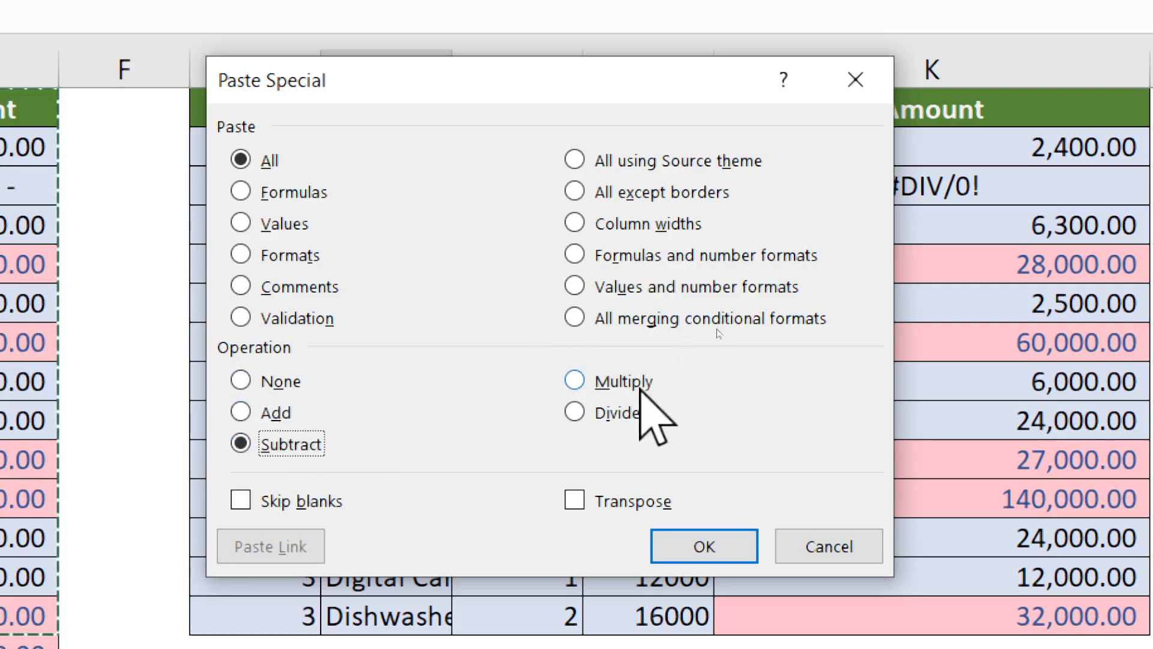
left_click(624, 414)
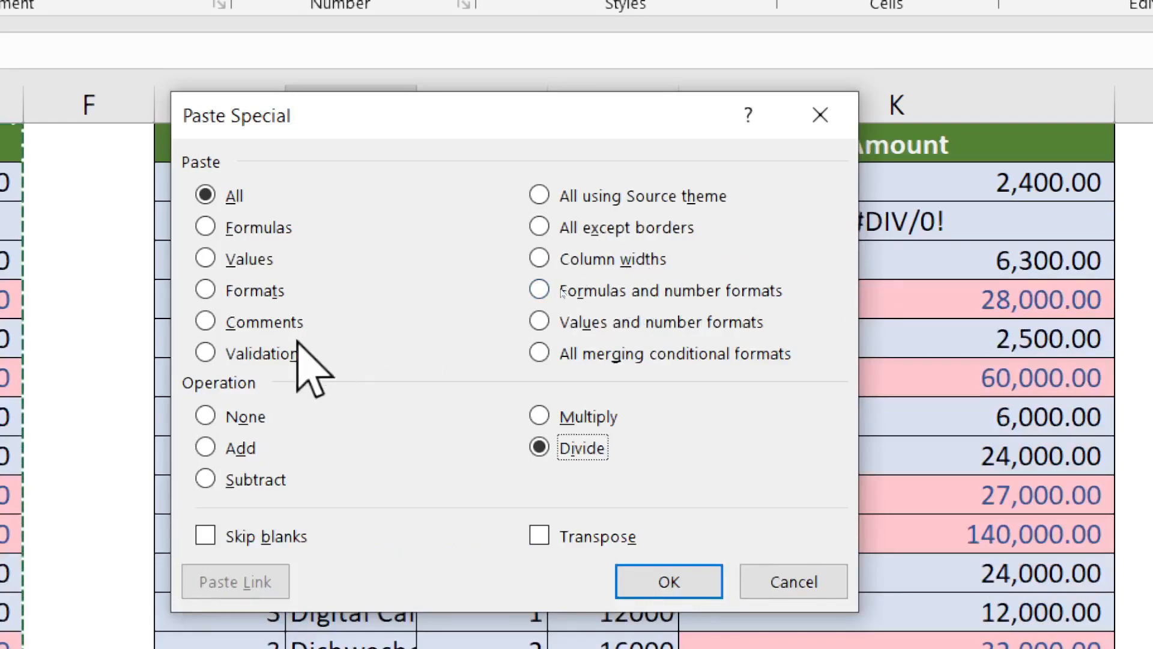
left_click(252, 537)
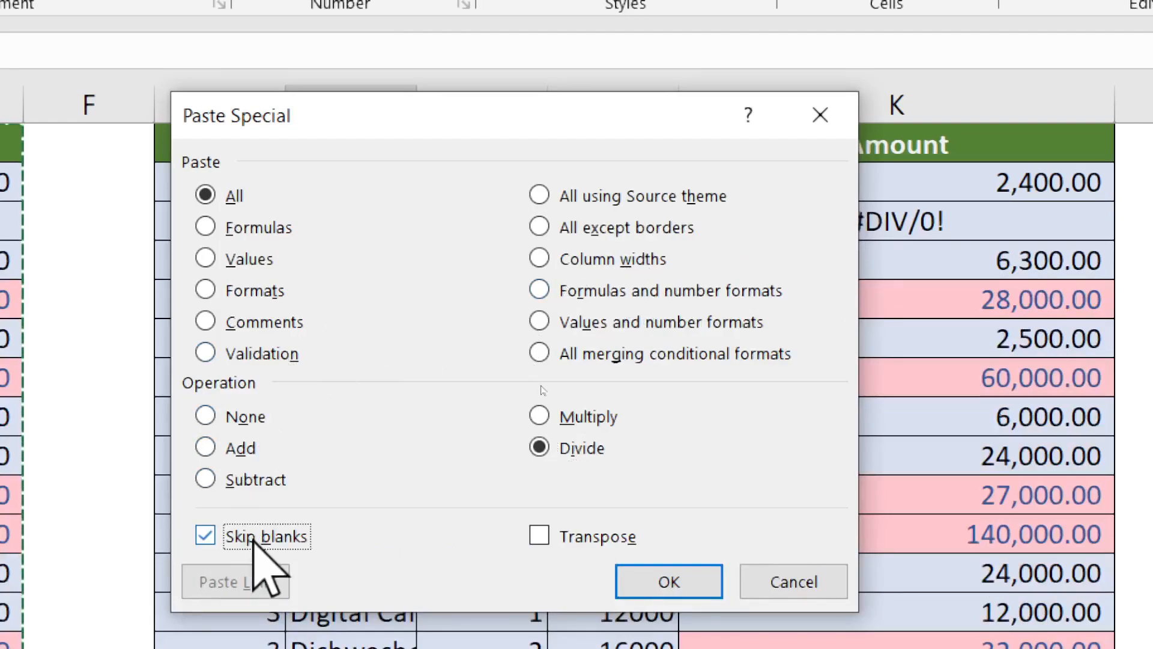
left_click(232, 416)
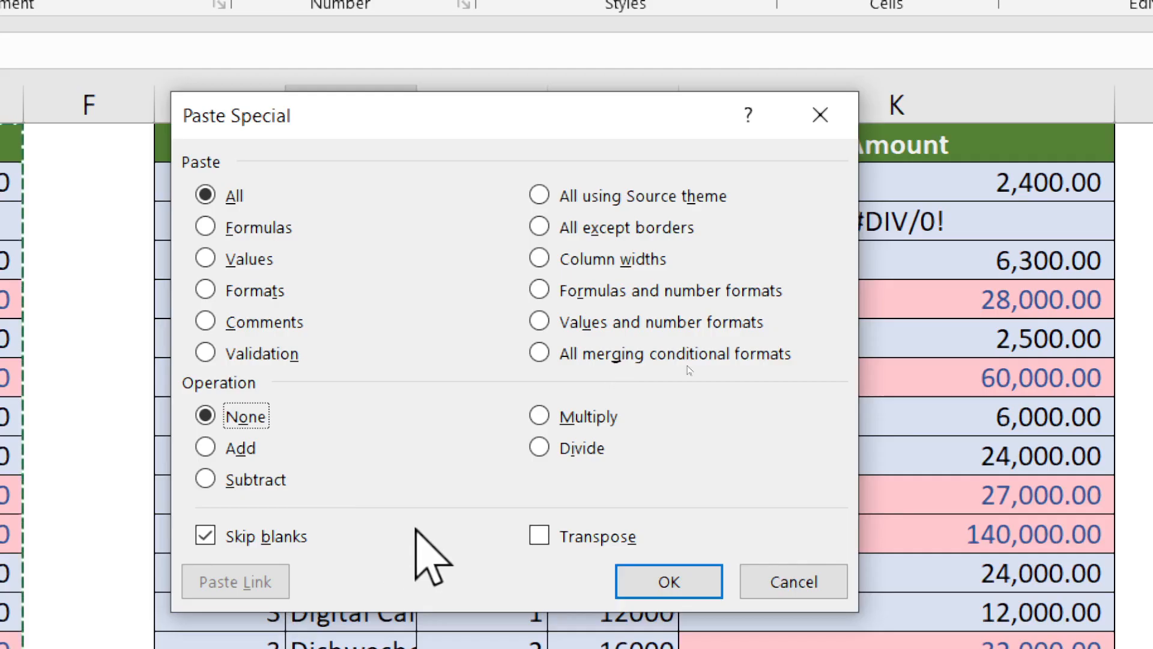
left_click(802, 580)
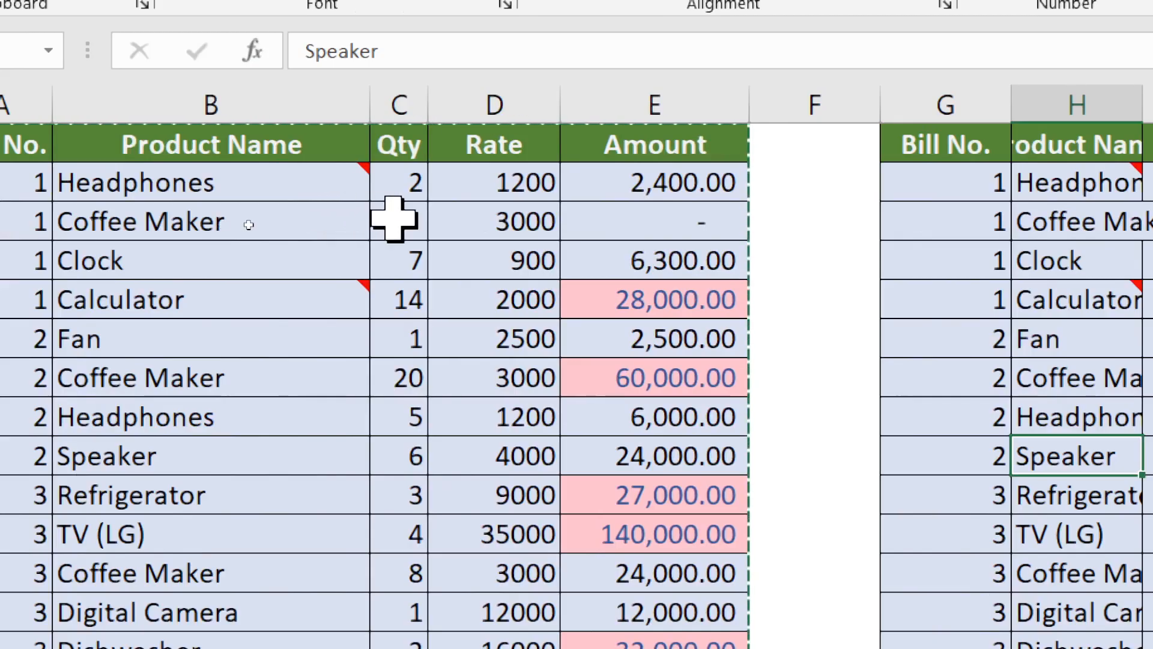
Clear the source table's quantities for the Bill 2 Coffee Maker in C7 and the Calculator in C5
left_click(395, 220)
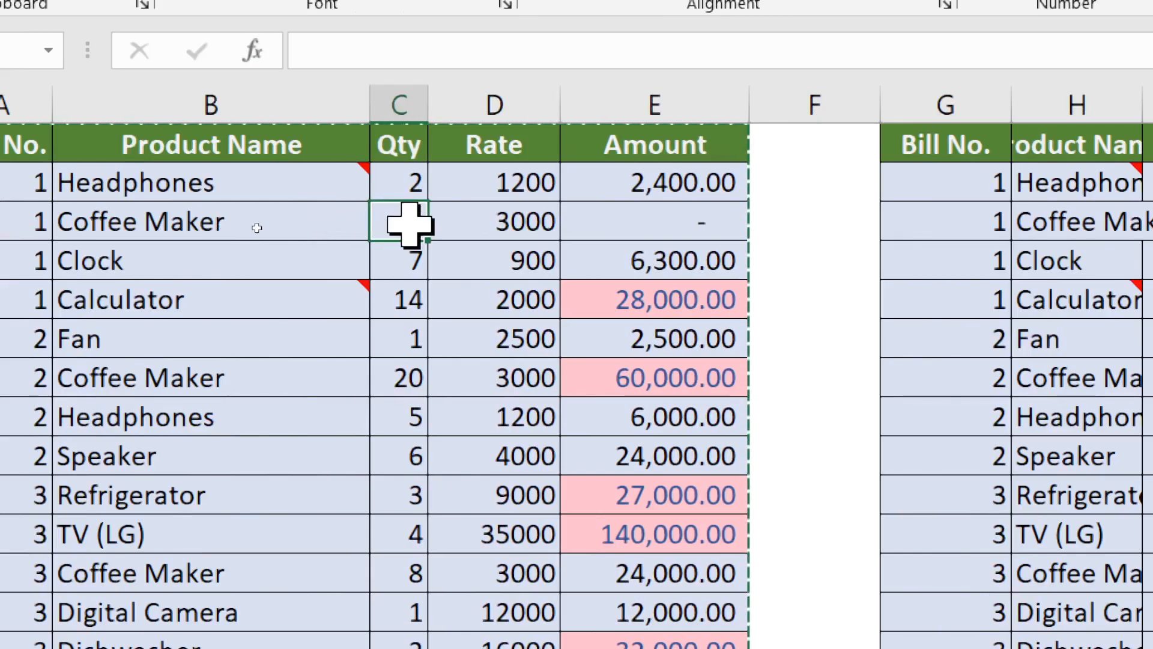
left_click(395, 378)
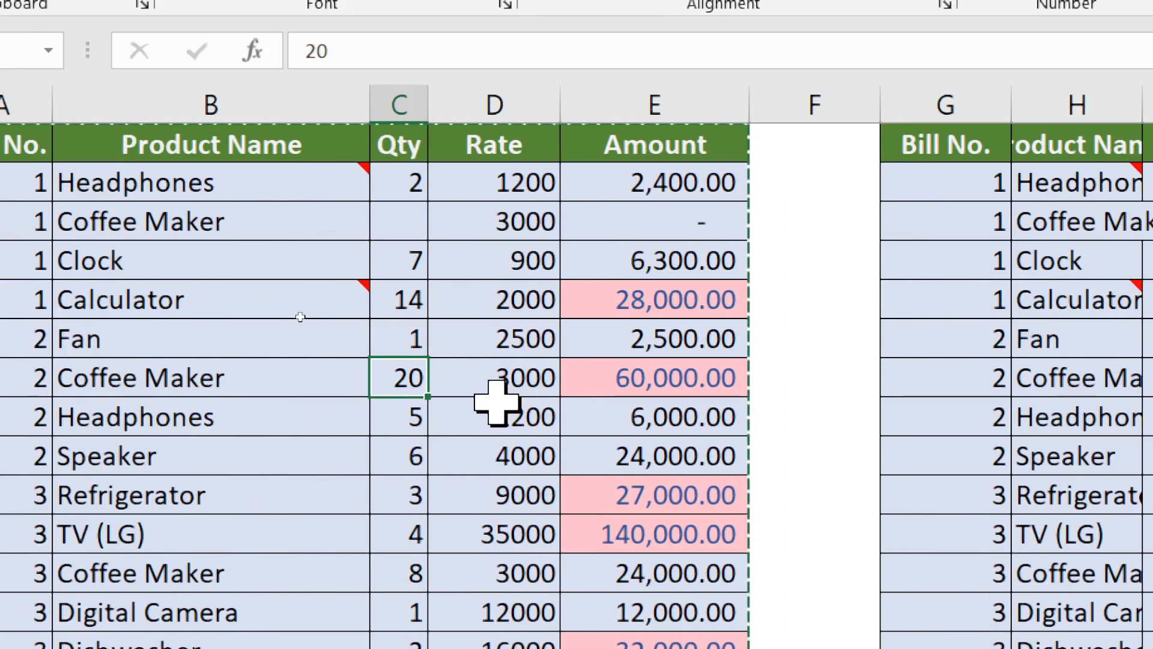
key("Delete")
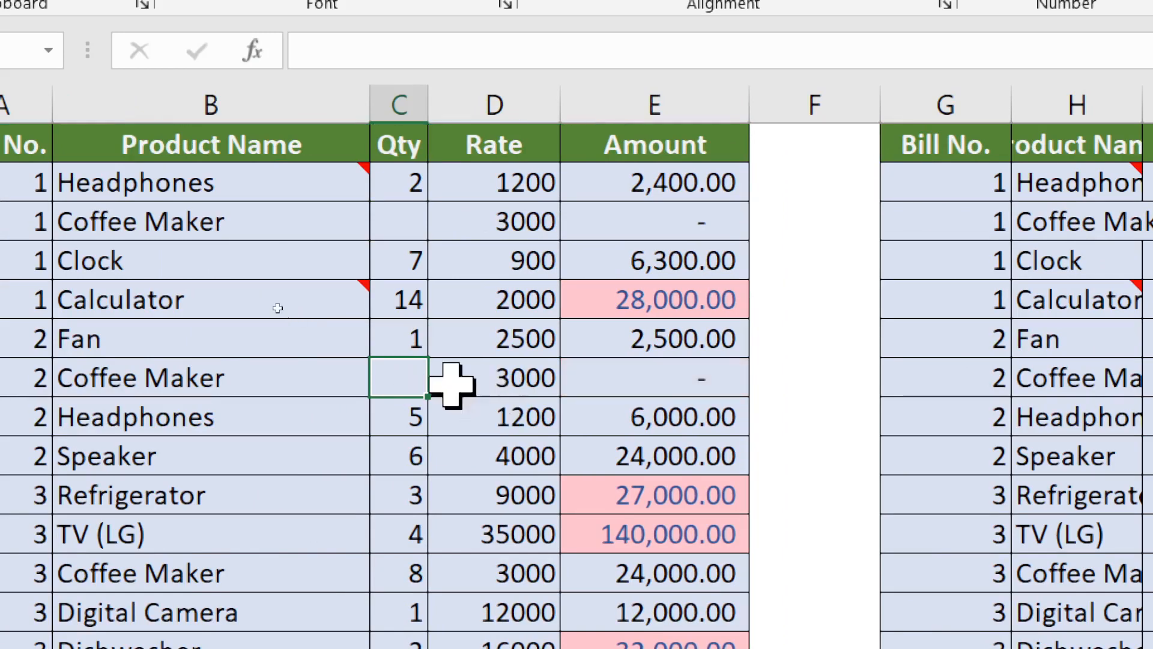
left_click(399, 299)
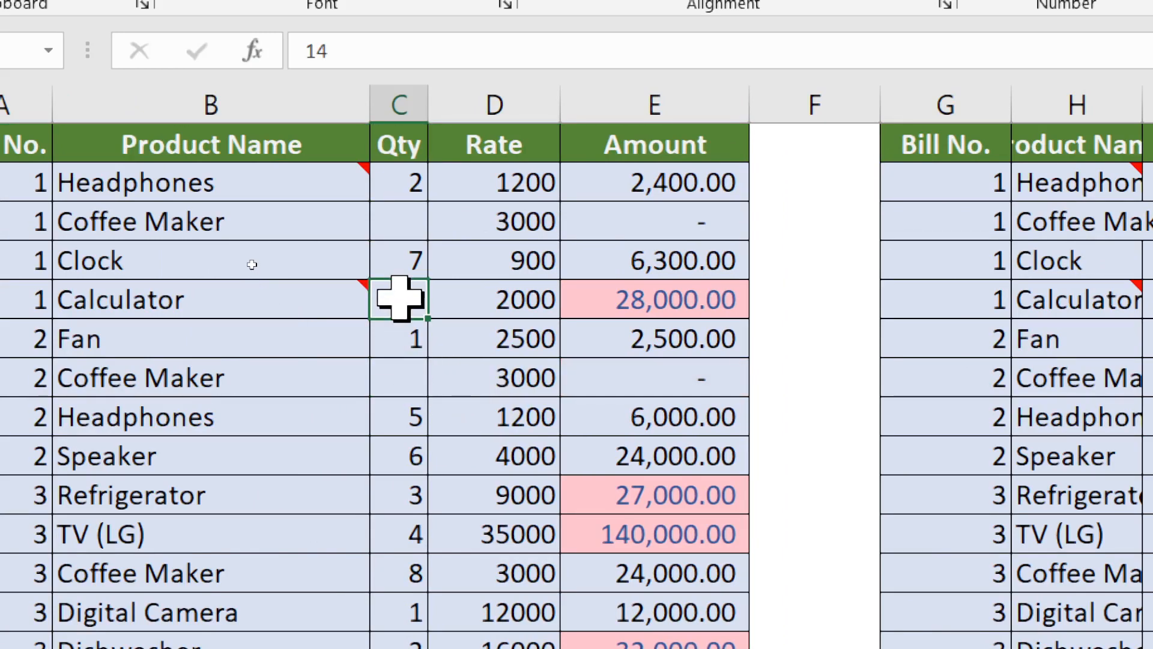
left_click(400, 299)
key("Delete")
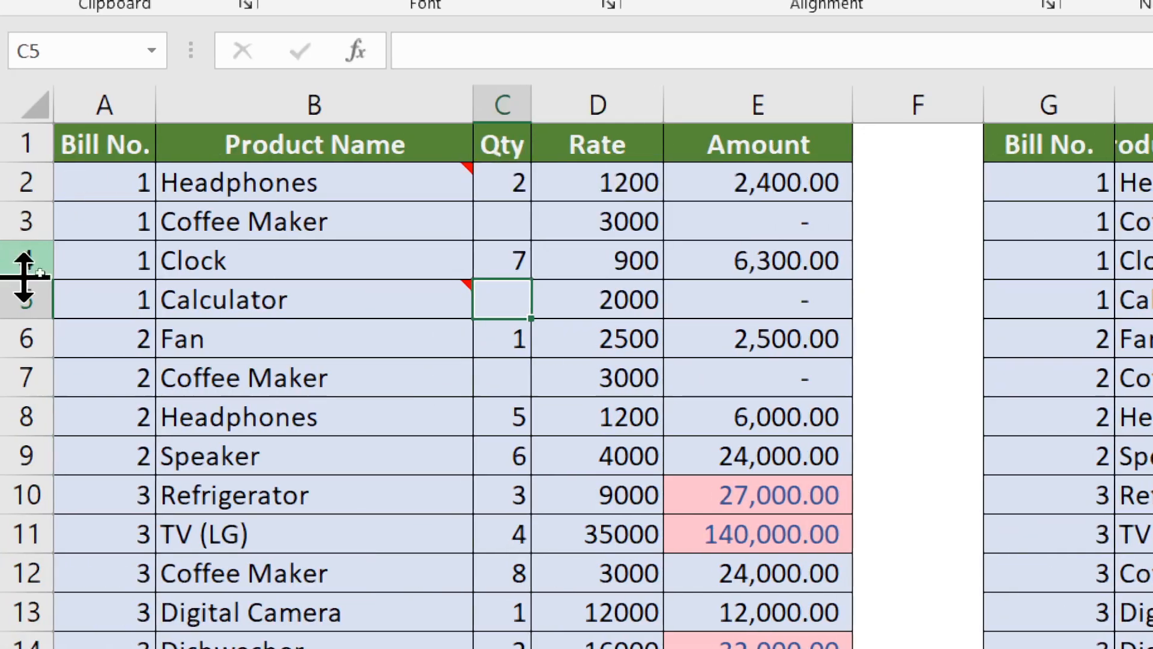
Copy the source table range A1:E14
left_click_drag(90, 142, 105, 299)
left_click_drag(586, 303, 790, 579)
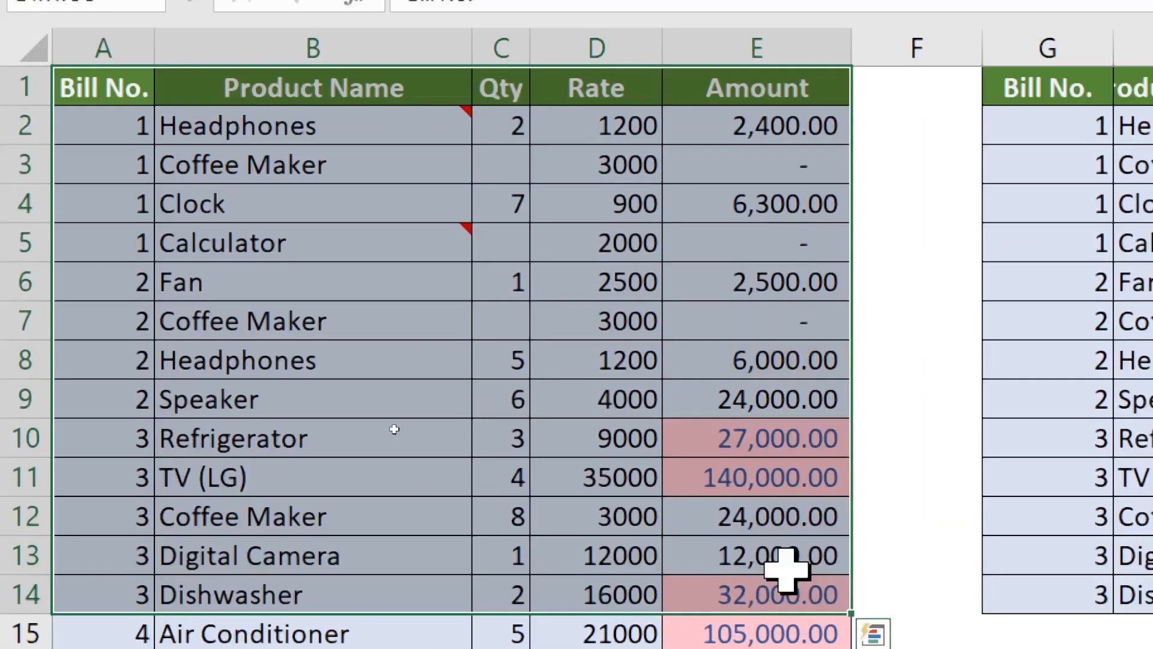
key("ctrl+c")
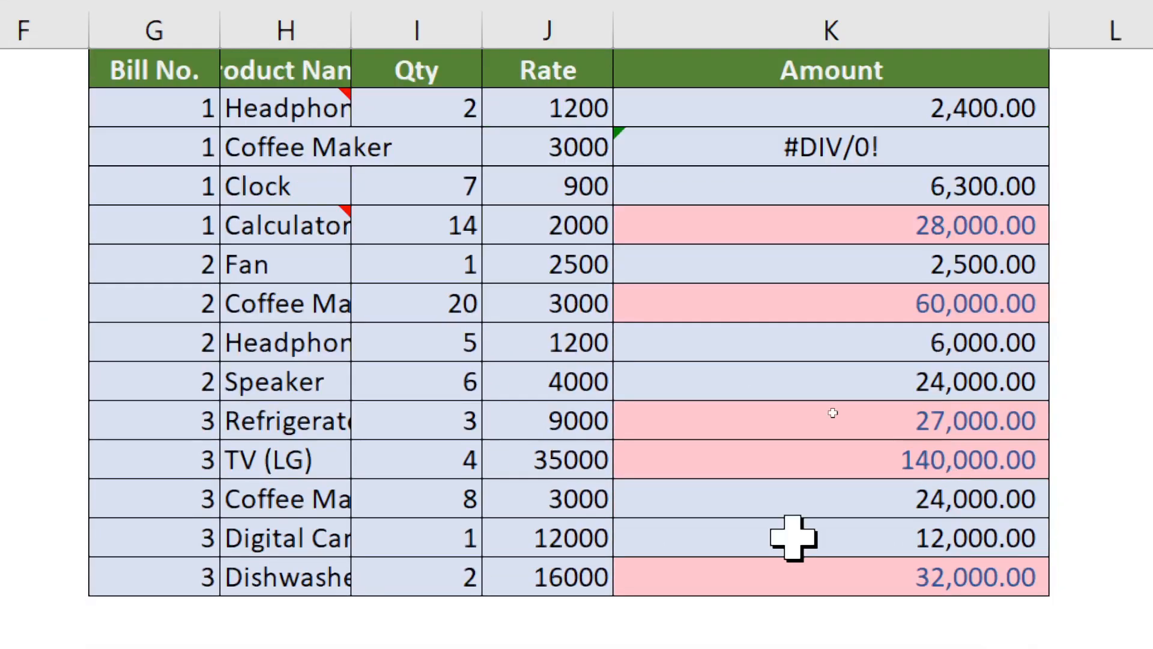
Set the second table's quantities to 40 in I3, 3 in I5 and 6 in I7
left_click(458, 150)
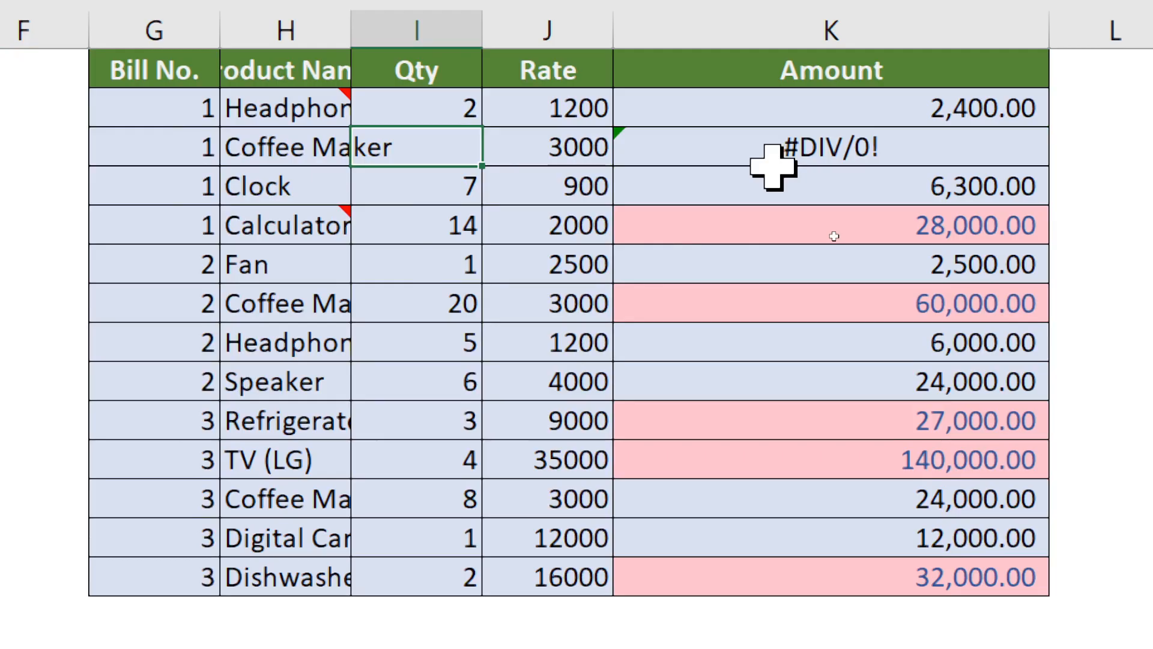
type("40")
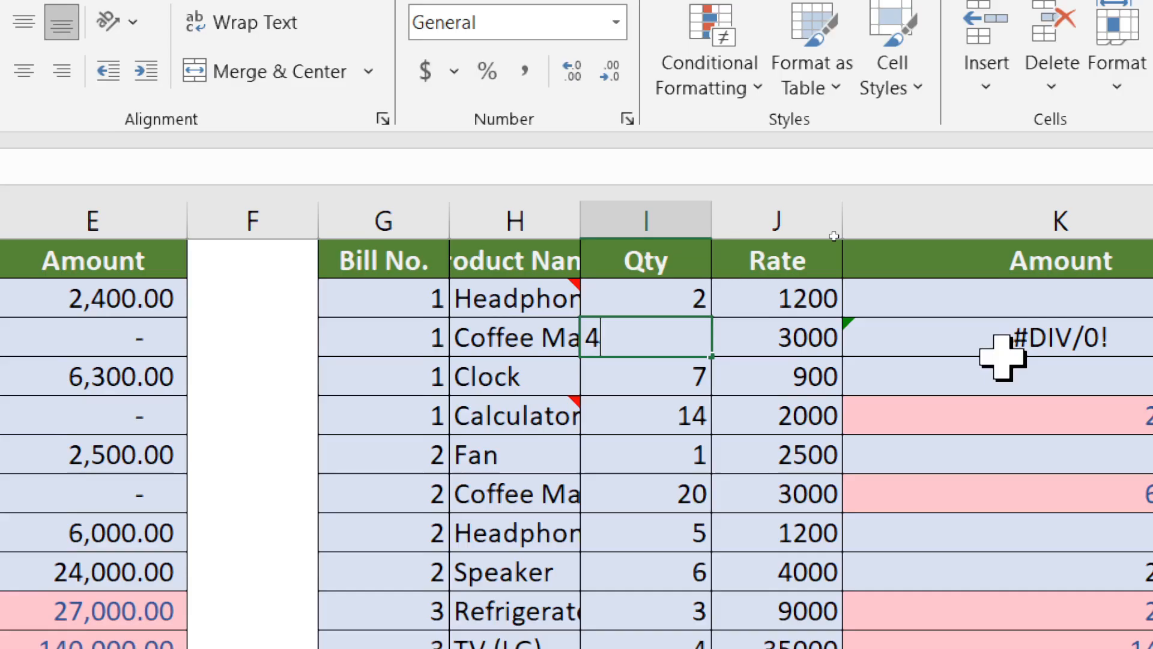
key("Return")
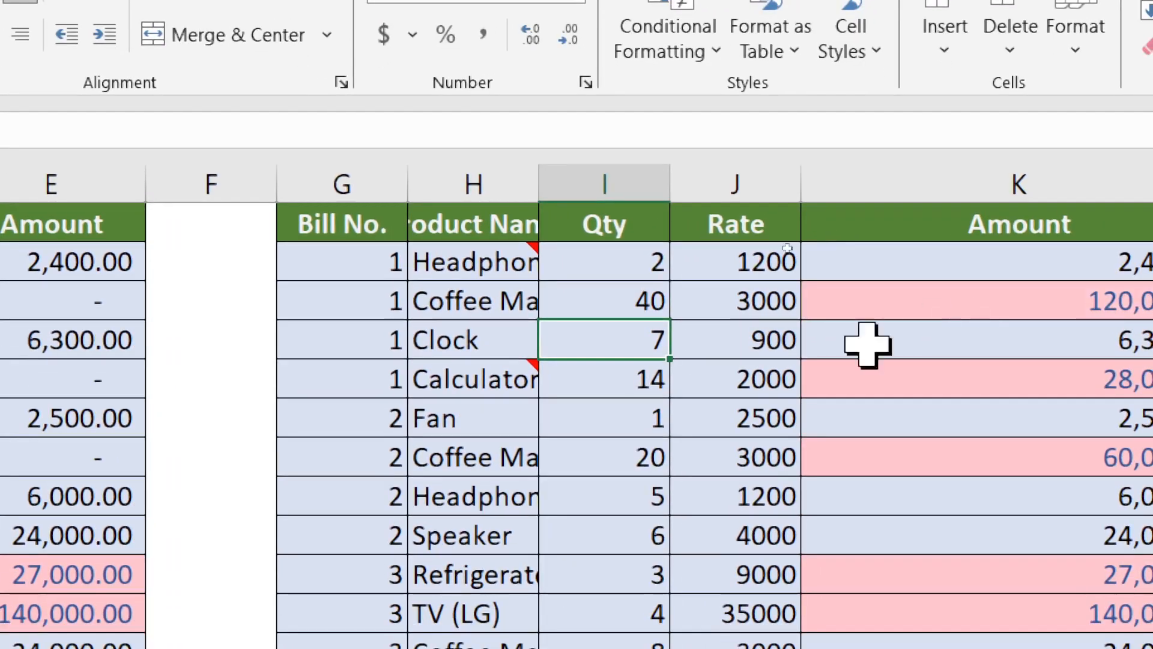
left_click(591, 382)
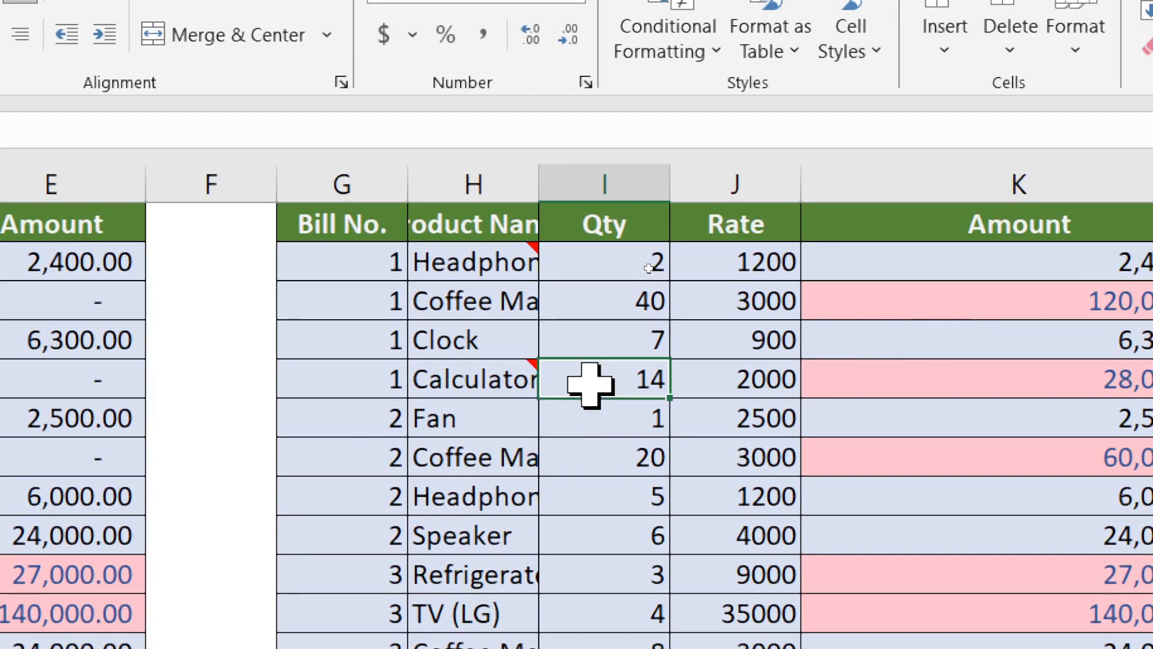
type("3")
key("Return")
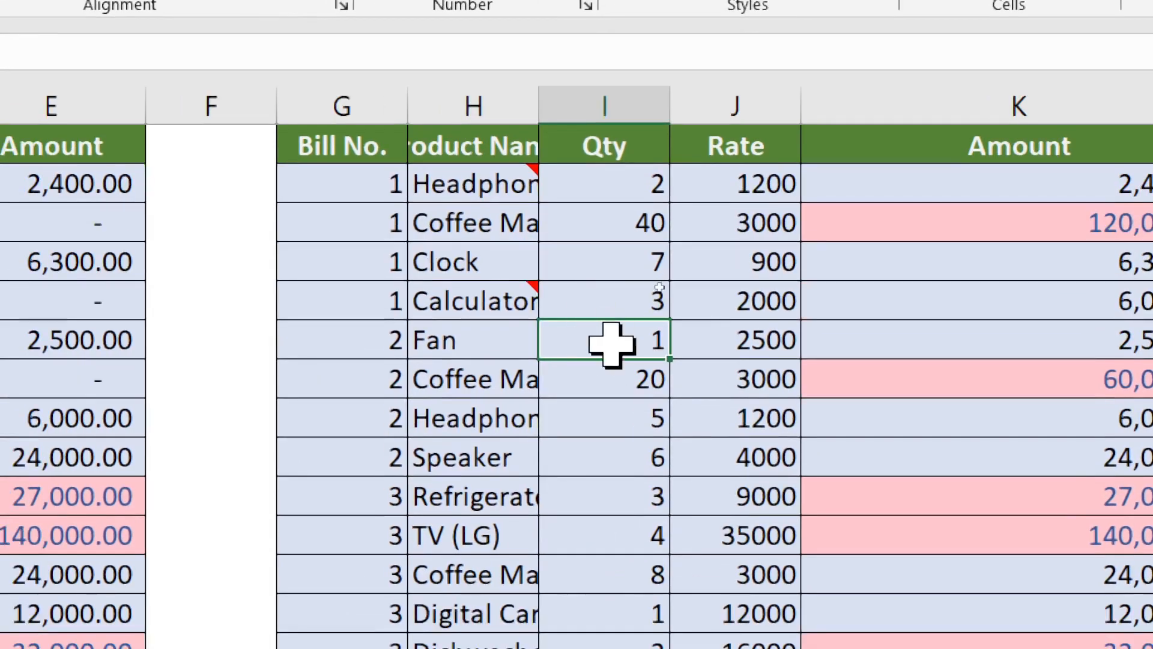
left_click(617, 377)
double_click(619, 378)
key("BackSpace")
key("BackSpace")
type("6")
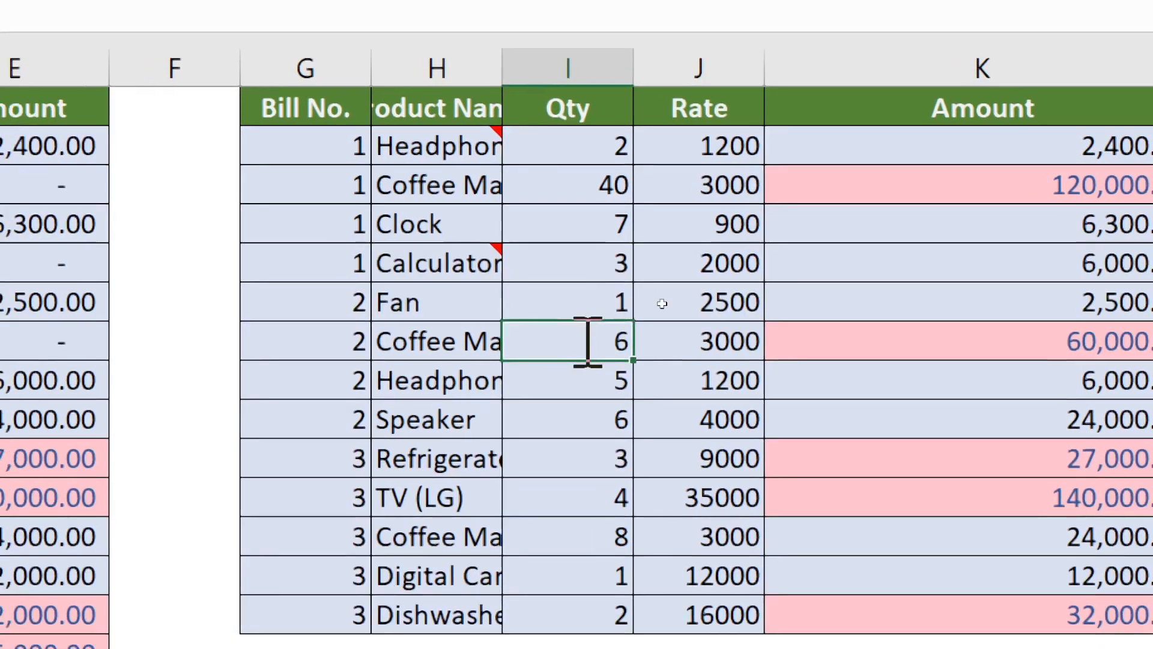
key("Return")
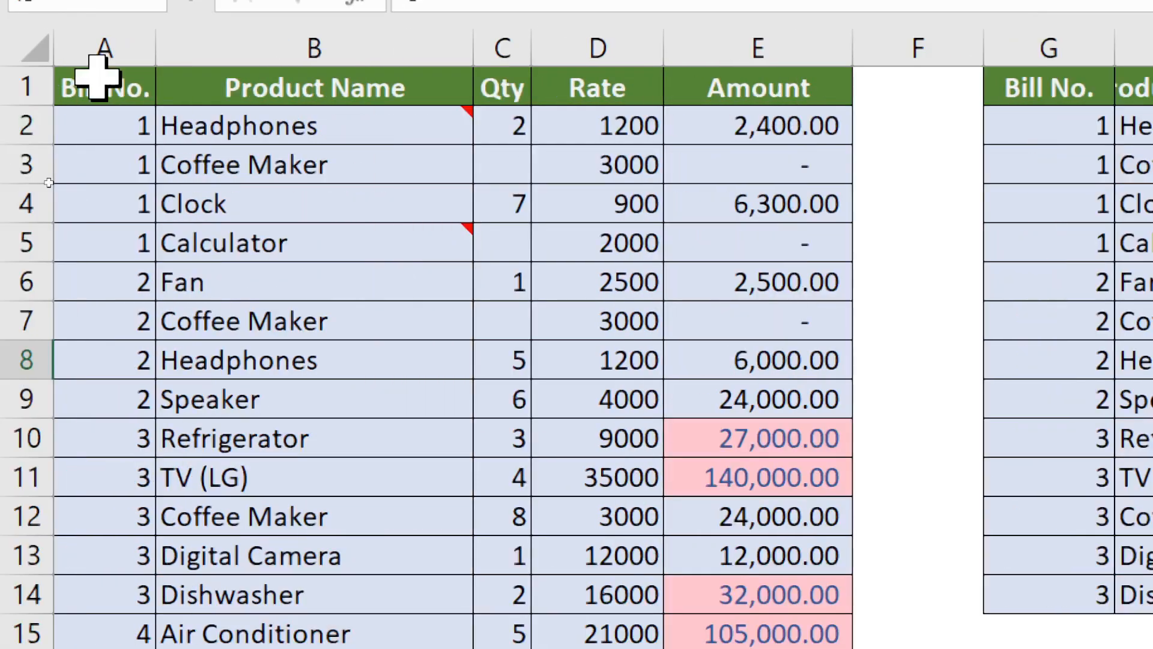
Copy A1:E14 and paste it onto the table at G1 with Paste Special All, no operation and Skip blanks enabled
left_click_drag(93, 87, 805, 598)
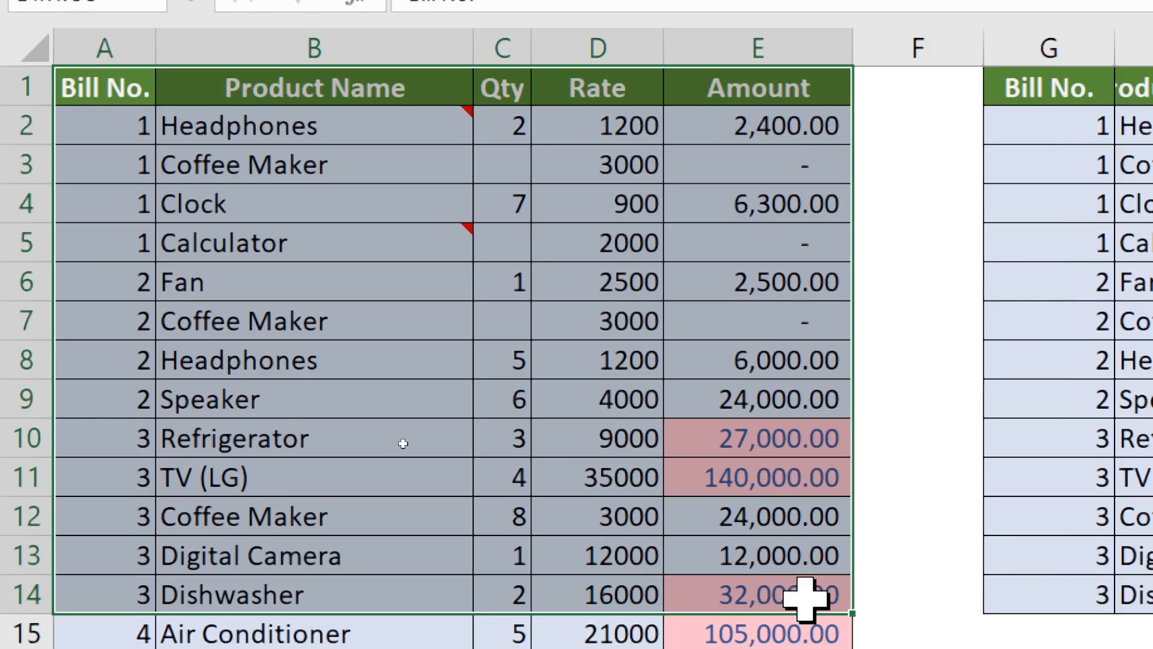
key("ctrl+c")
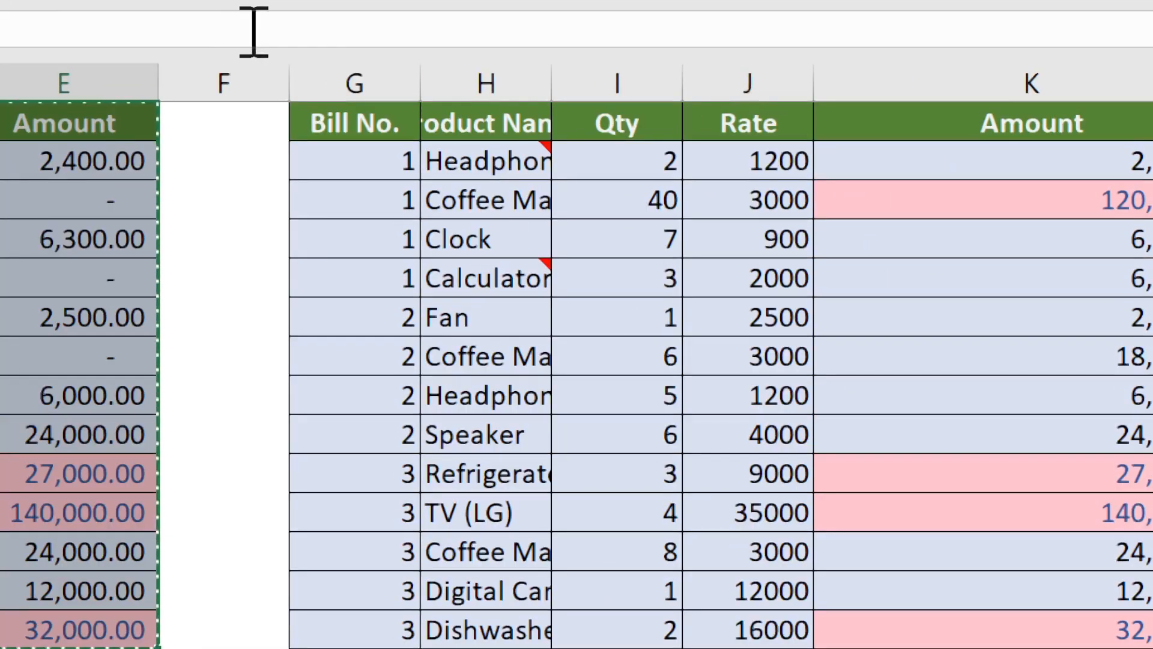
left_click(335, 132)
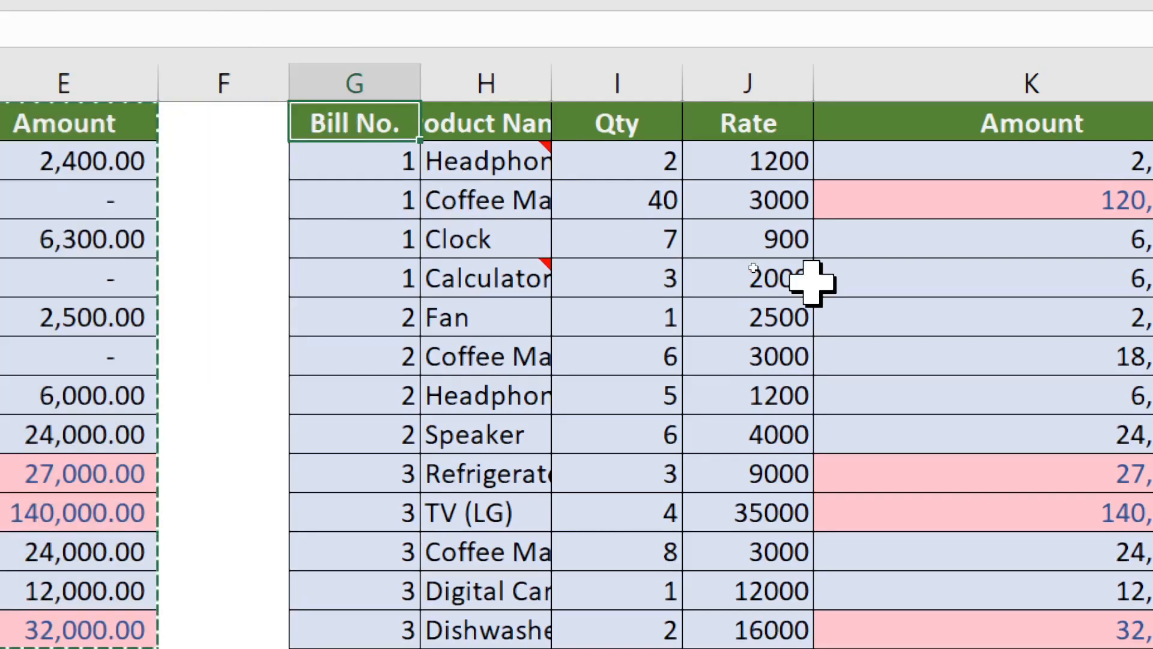
key("ctrl+alt+v")
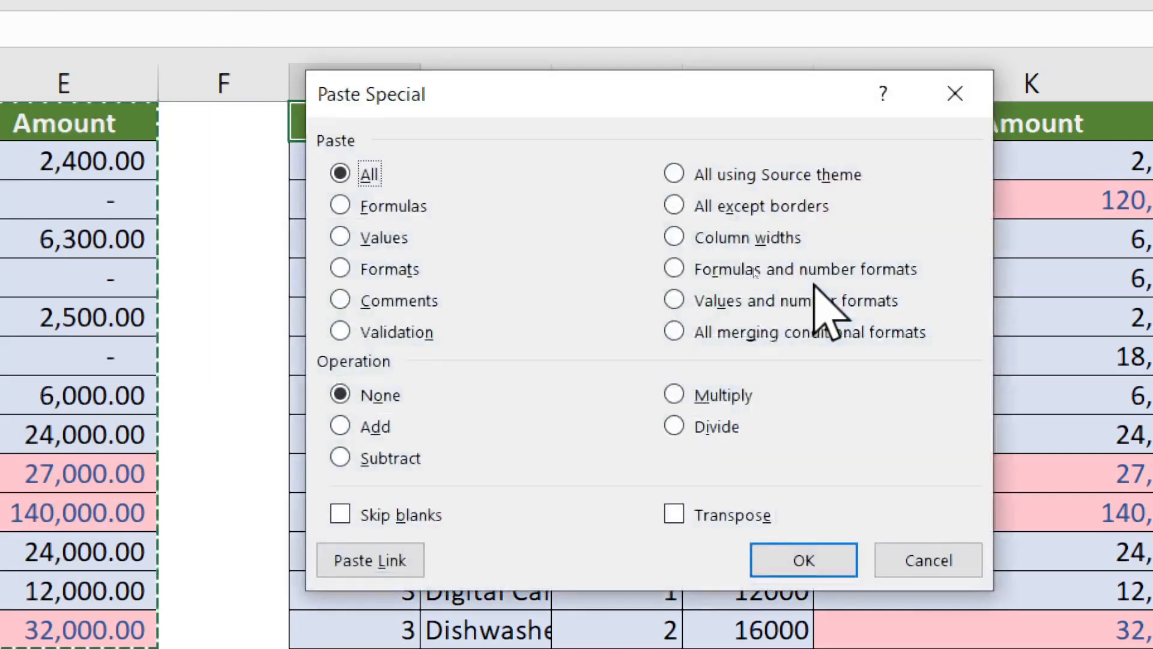
left_click(401, 513)
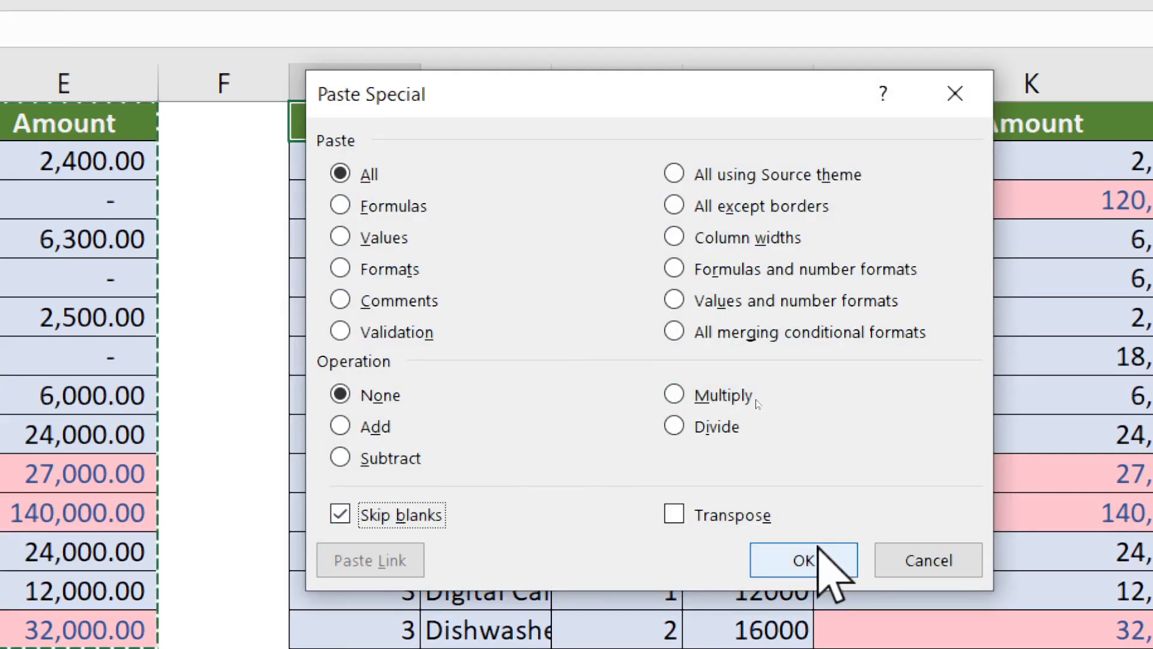
left_click(805, 560)
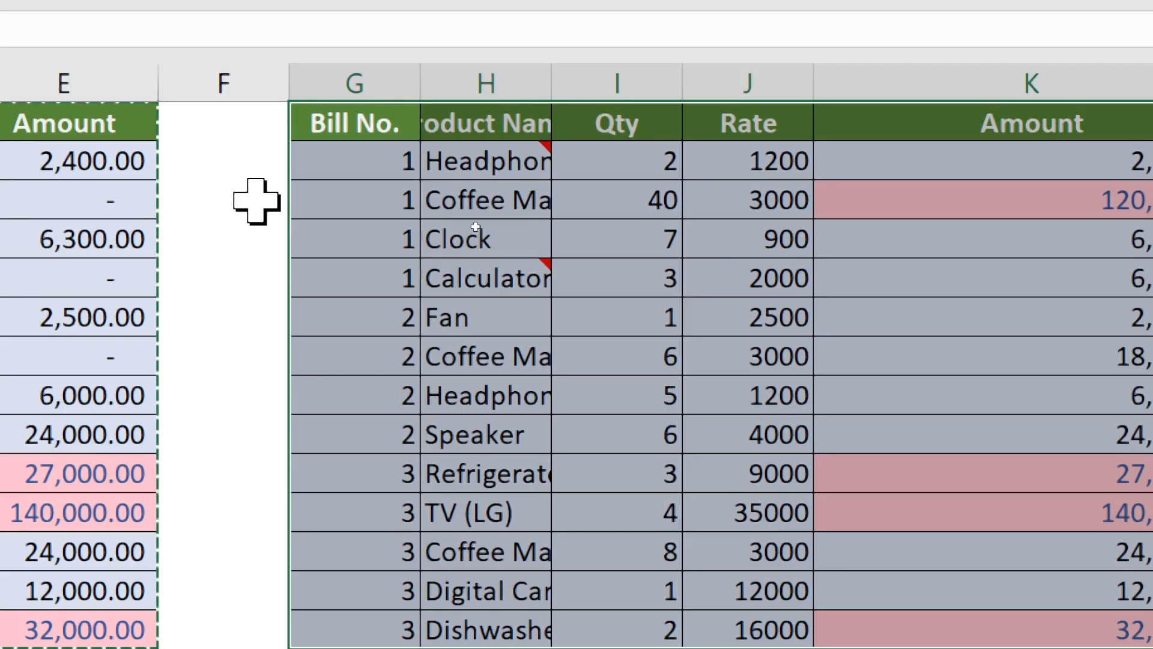
Compare the blank source quantities in C3, C5 and C7 with the corresponding quantities in column I of the pasted table
left_click(579, 198)
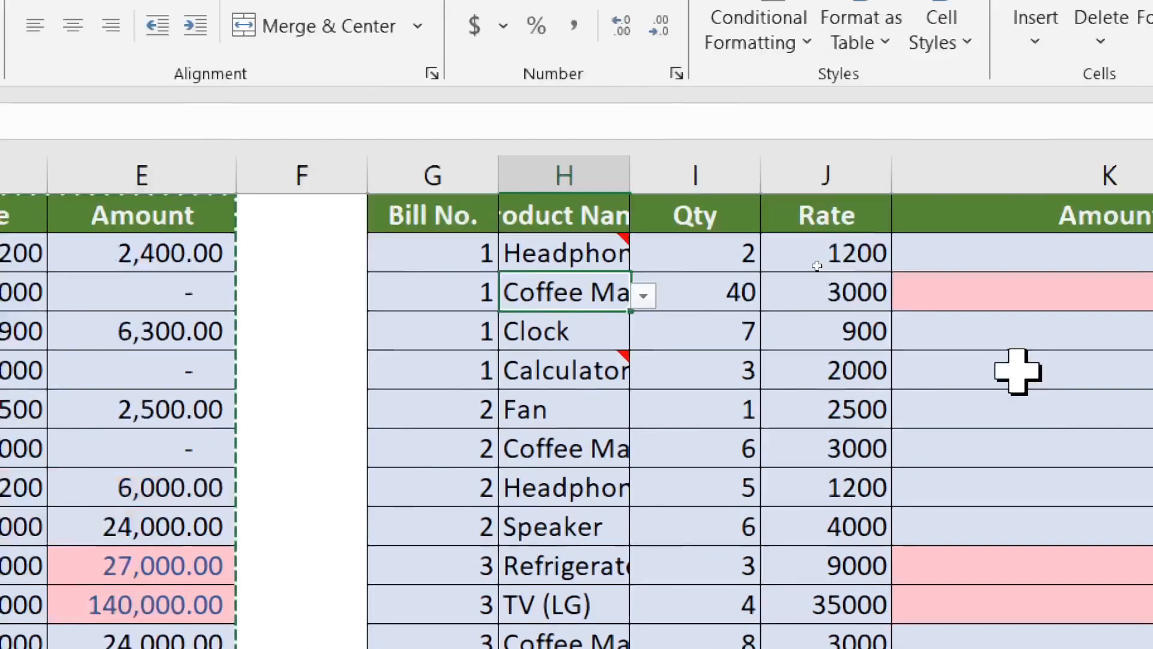
key("Left")
key("Left")
key("Left")
key("Left")
key("Left")
key("Left")
key("Left")
key("Left")
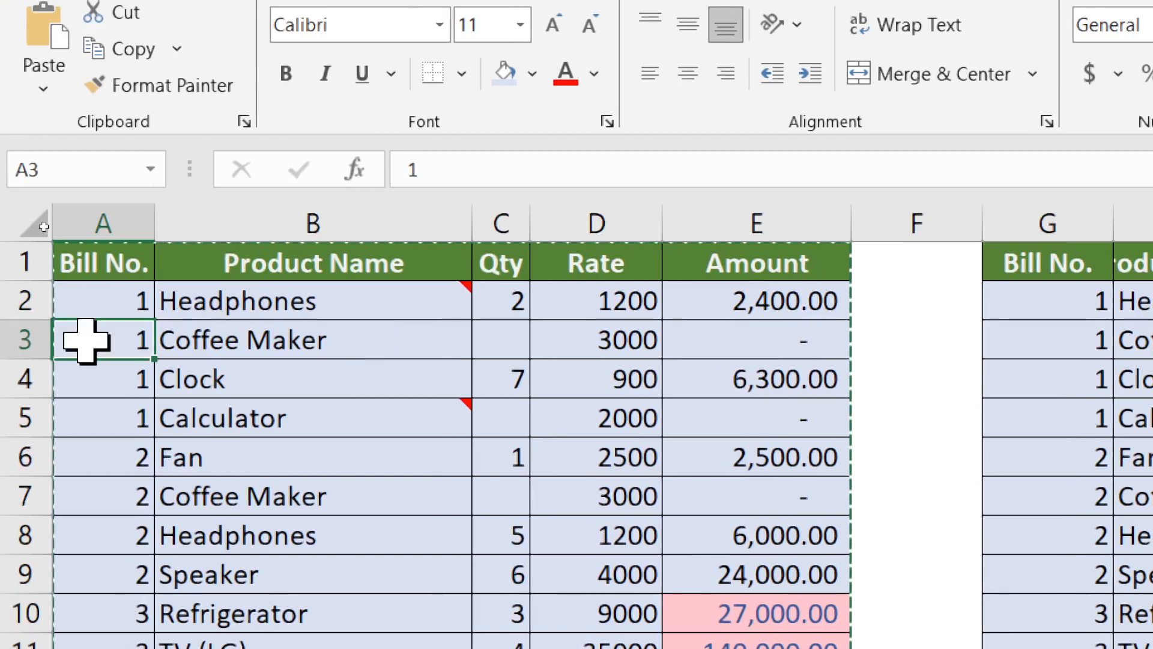
left_click(493, 337)
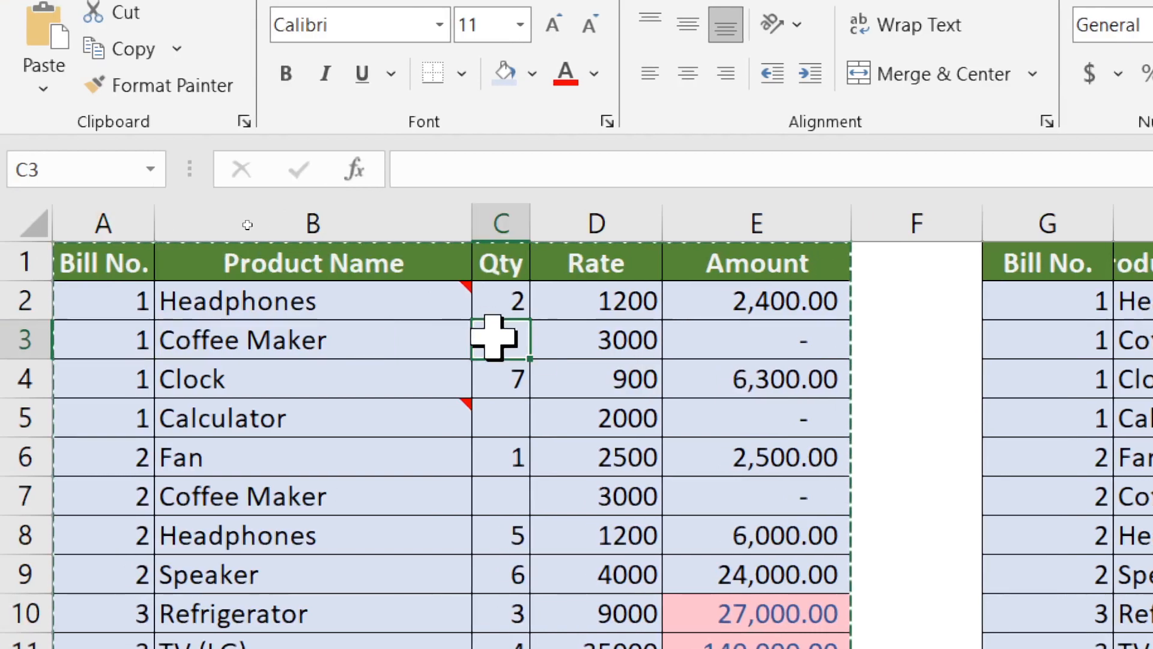
left_click(510, 414)
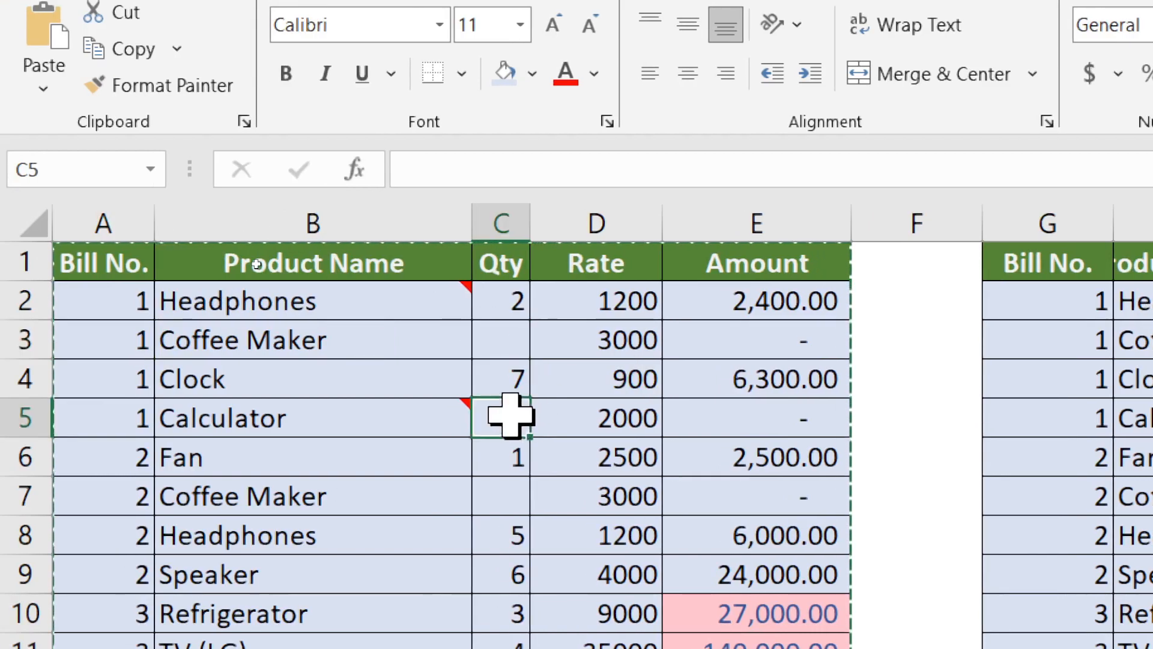
left_click(509, 502)
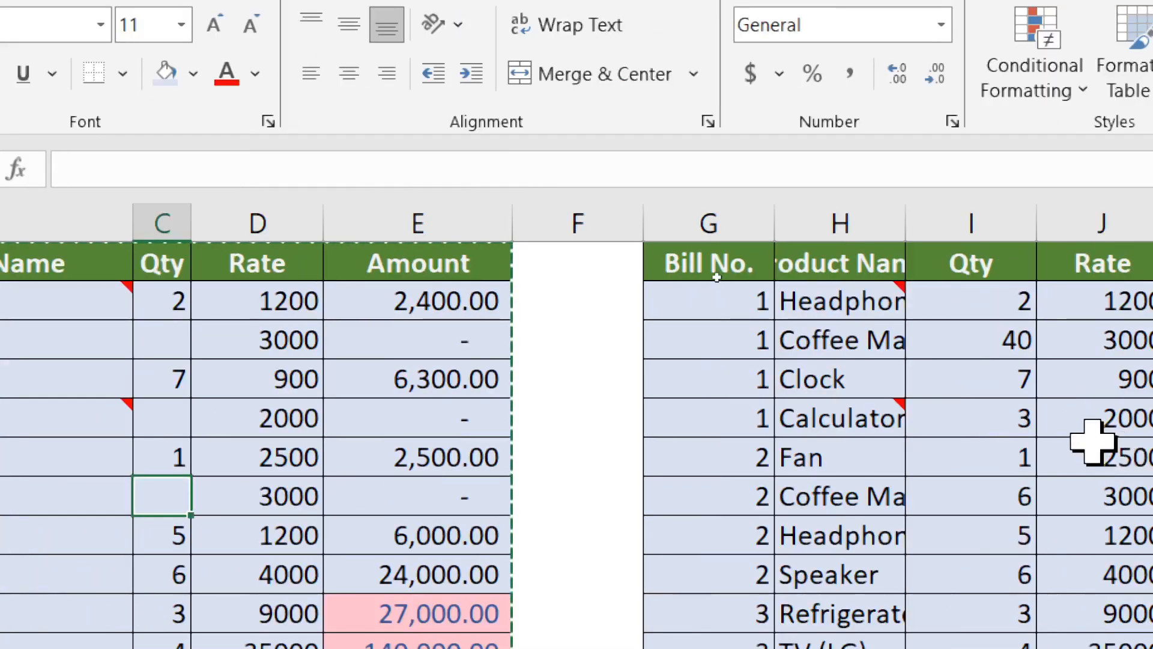
left_click(1030, 497)
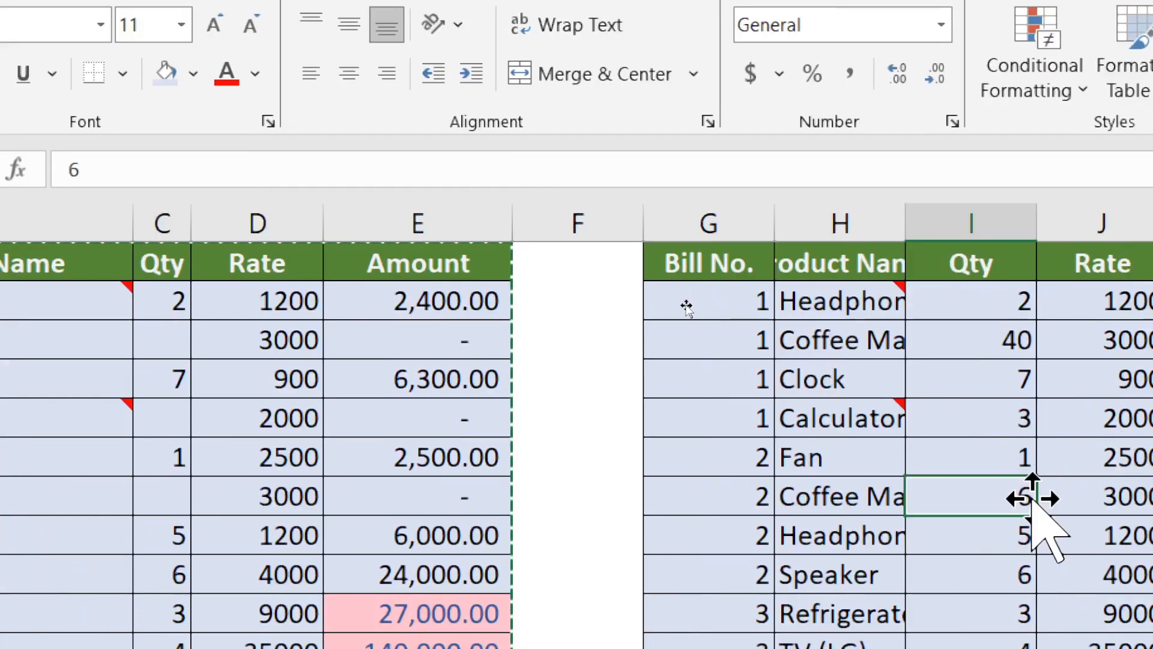
left_click(997, 377)
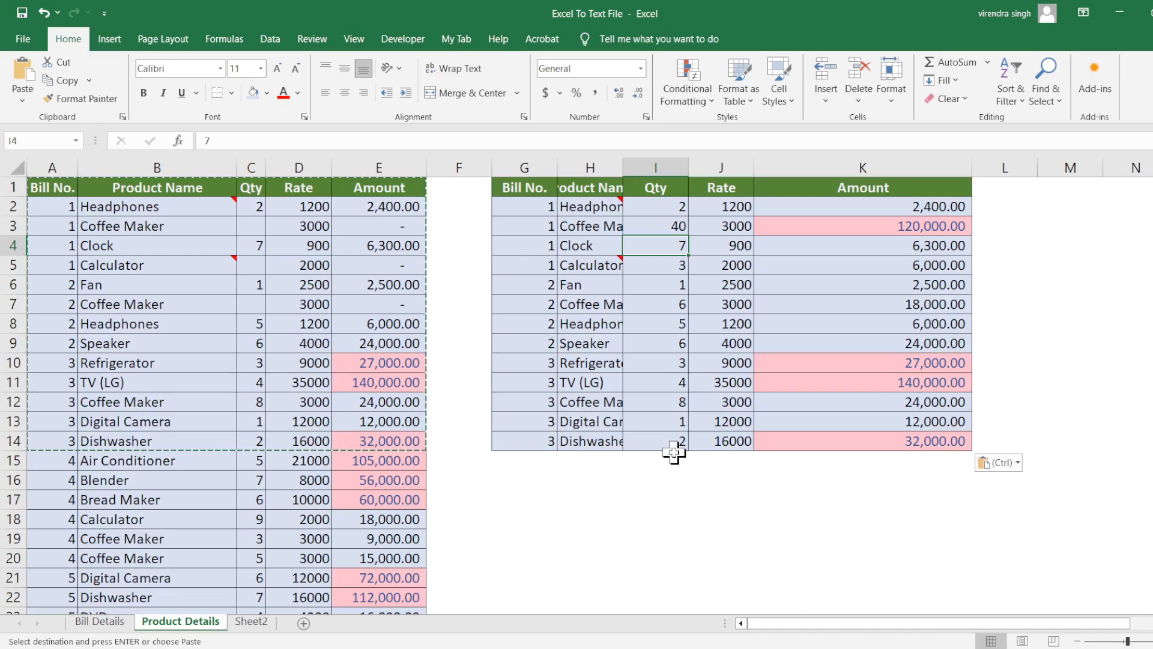
Paste the copied A1:E14 table at G16 using Paste Special All with no operation and Transpose enabled
left_click(76, 186)
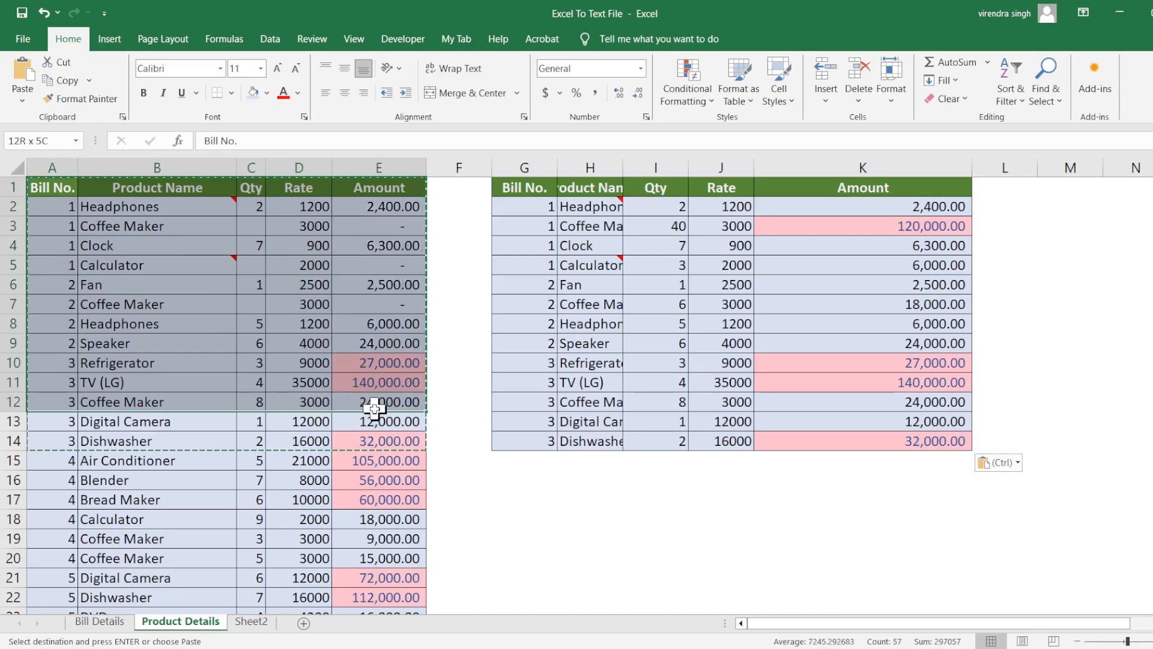
left_click_drag(384, 420, 385, 420)
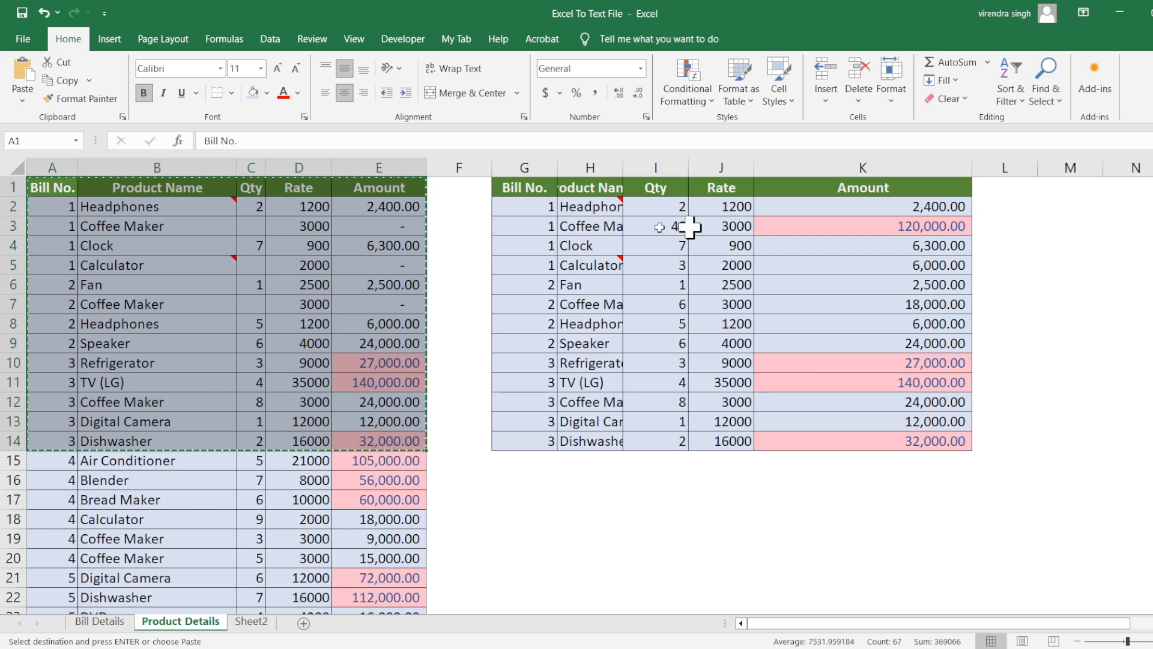
left_click(1018, 201)
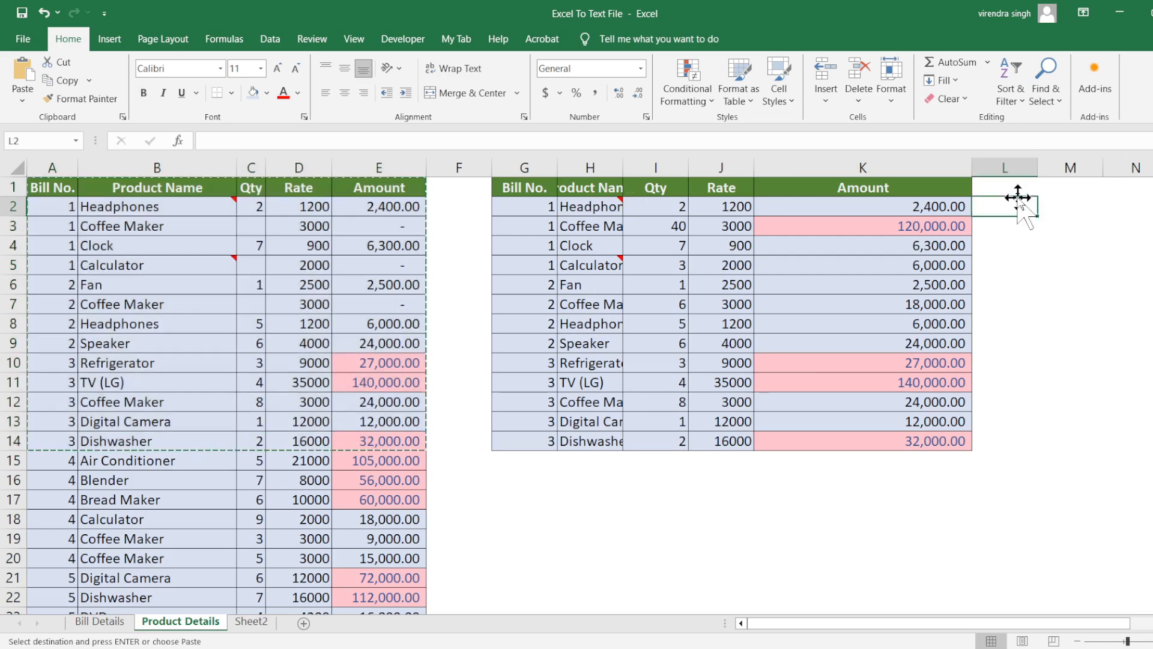
left_click(506, 482)
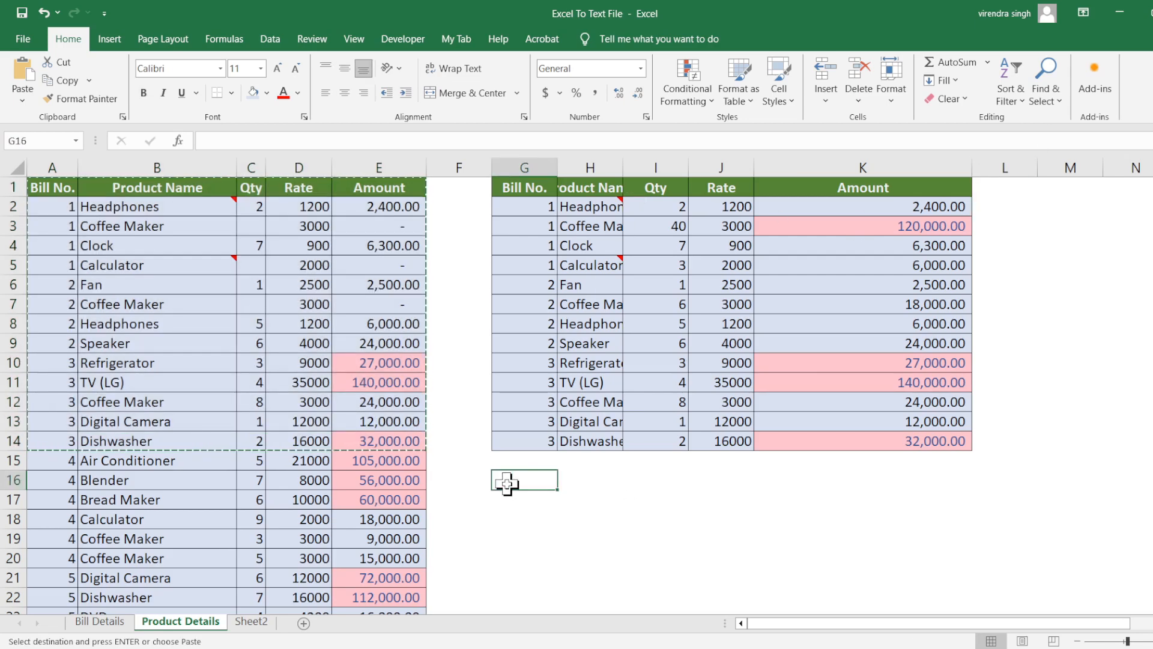
key("ctrl+alt+v")
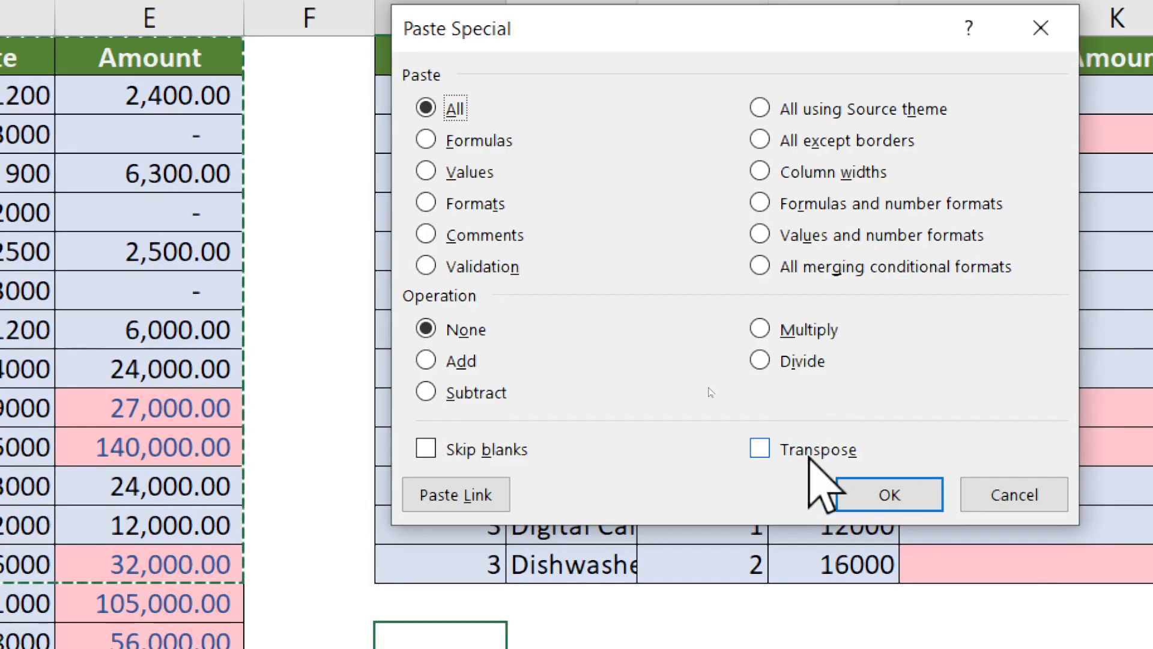
left_click(810, 457)
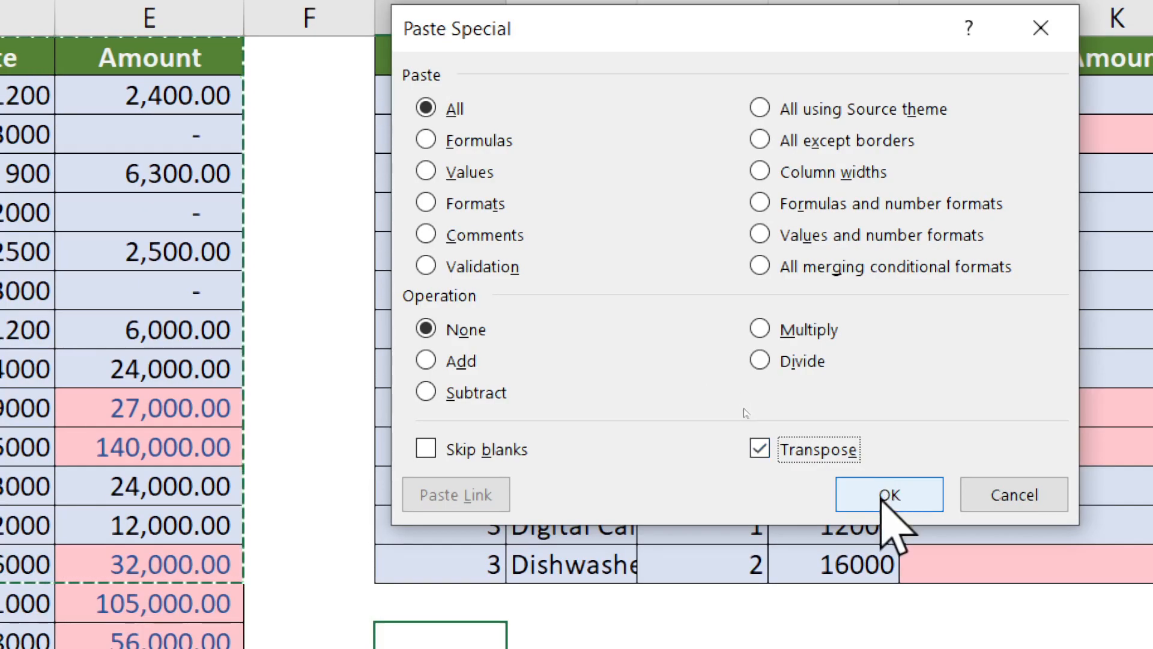
left_click(880, 494)
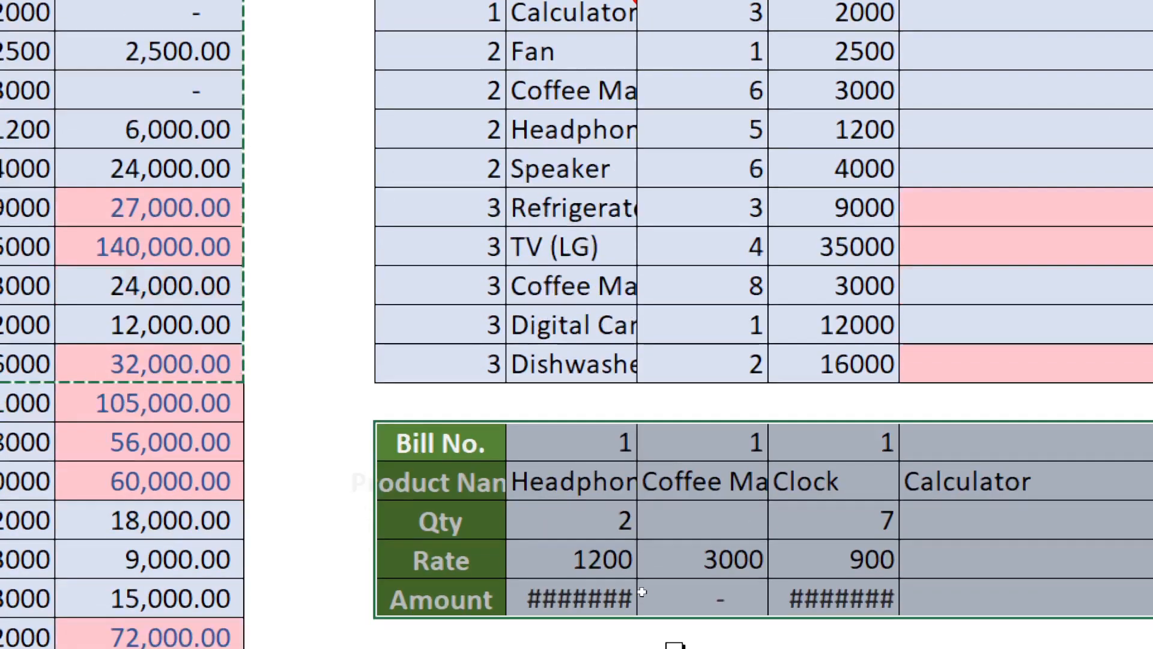
Widen column G so the Product Name heading of the transposed table fits in its cell
left_click(435, 481)
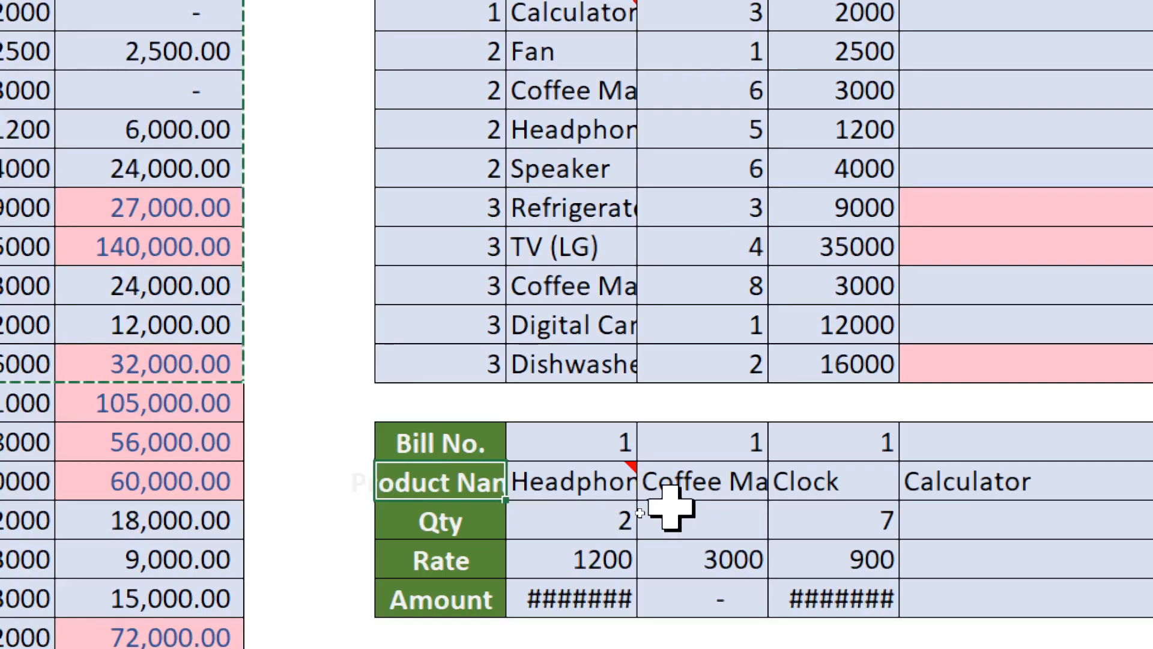
left_click(473, 524)
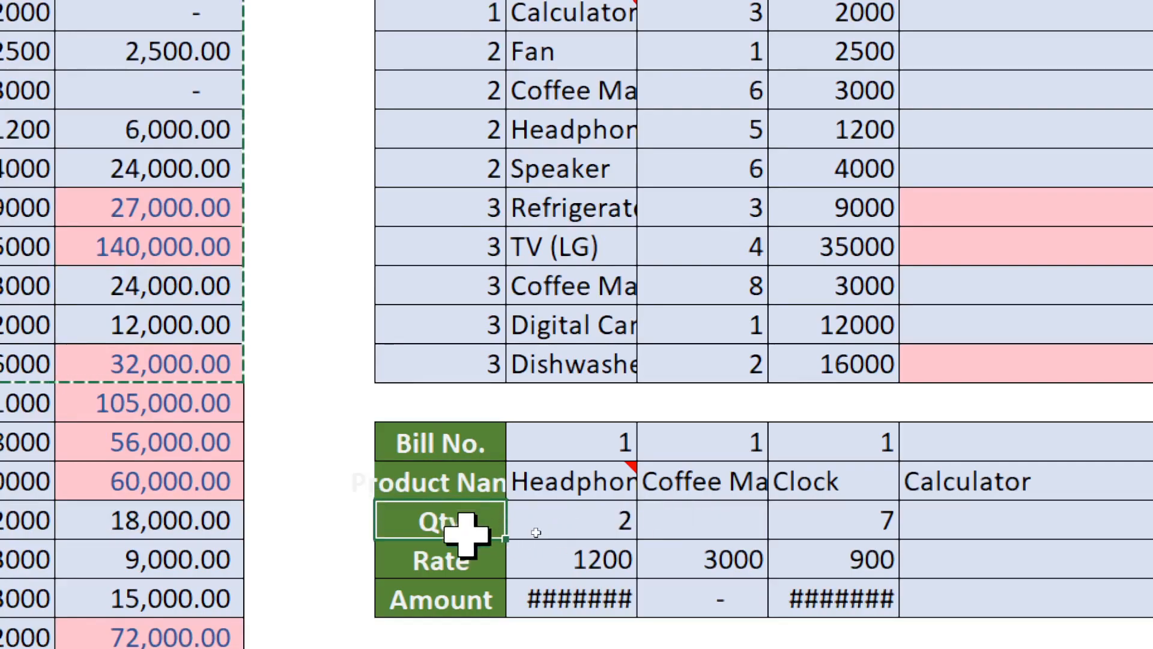
left_click(458, 568)
left_click(458, 599)
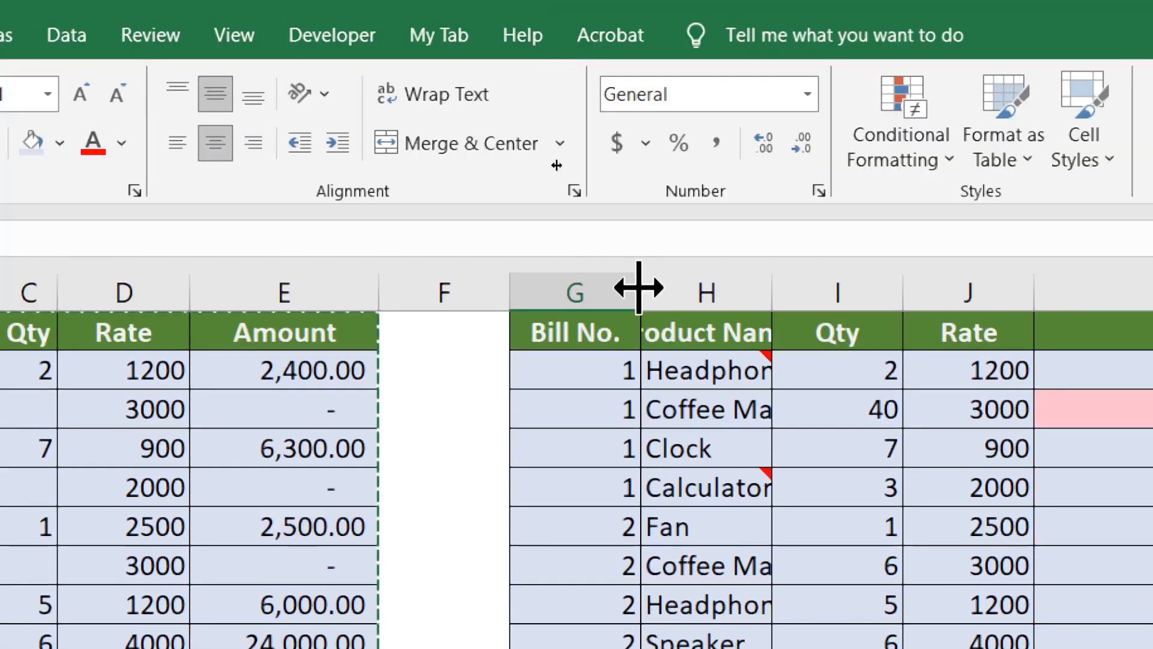
left_click_drag(639, 287, 866, 287)
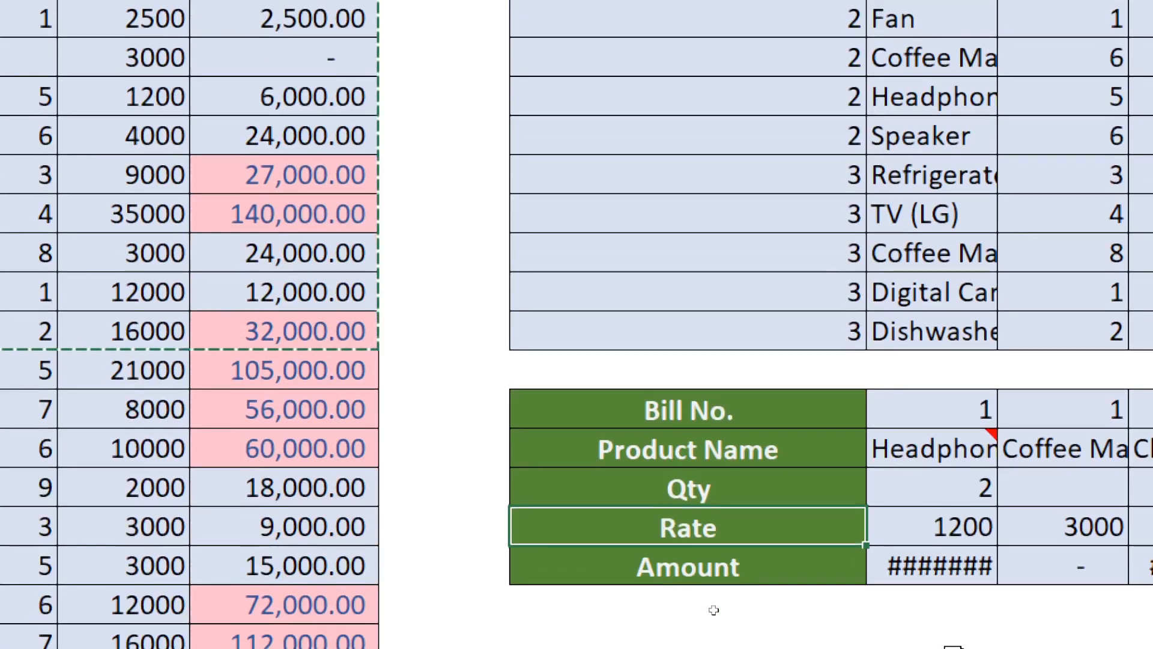
Examine the transposed table's headings in G16:G20 and its records running across the columns along row 16
left_click_drag(664, 401, 700, 568)
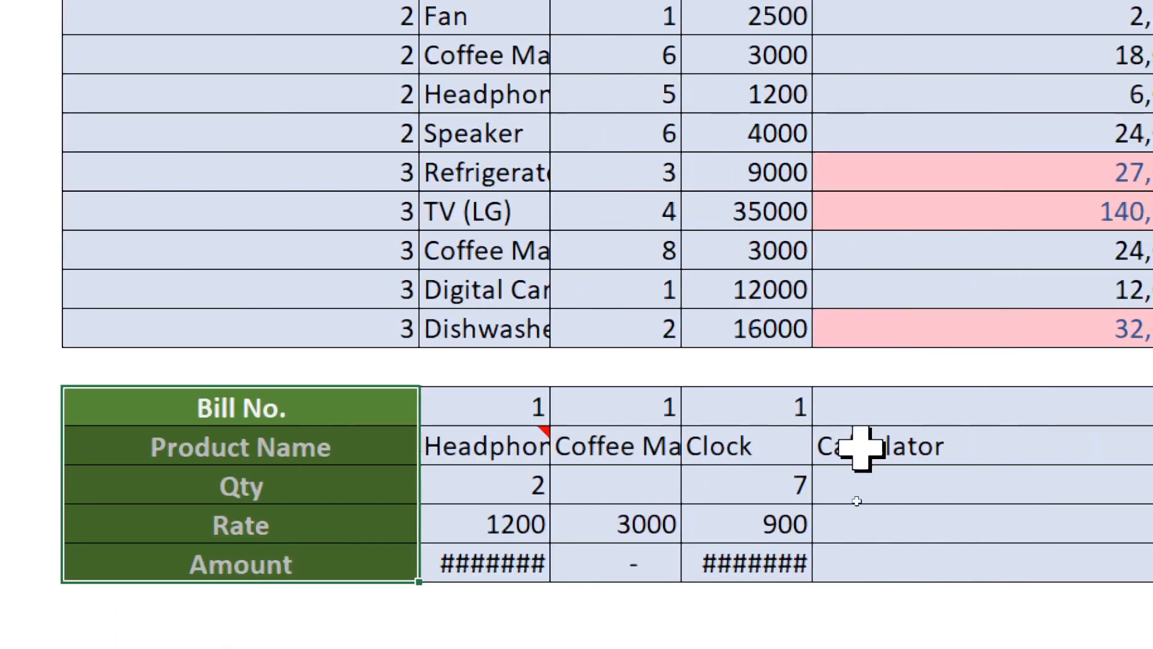
left_click(499, 403)
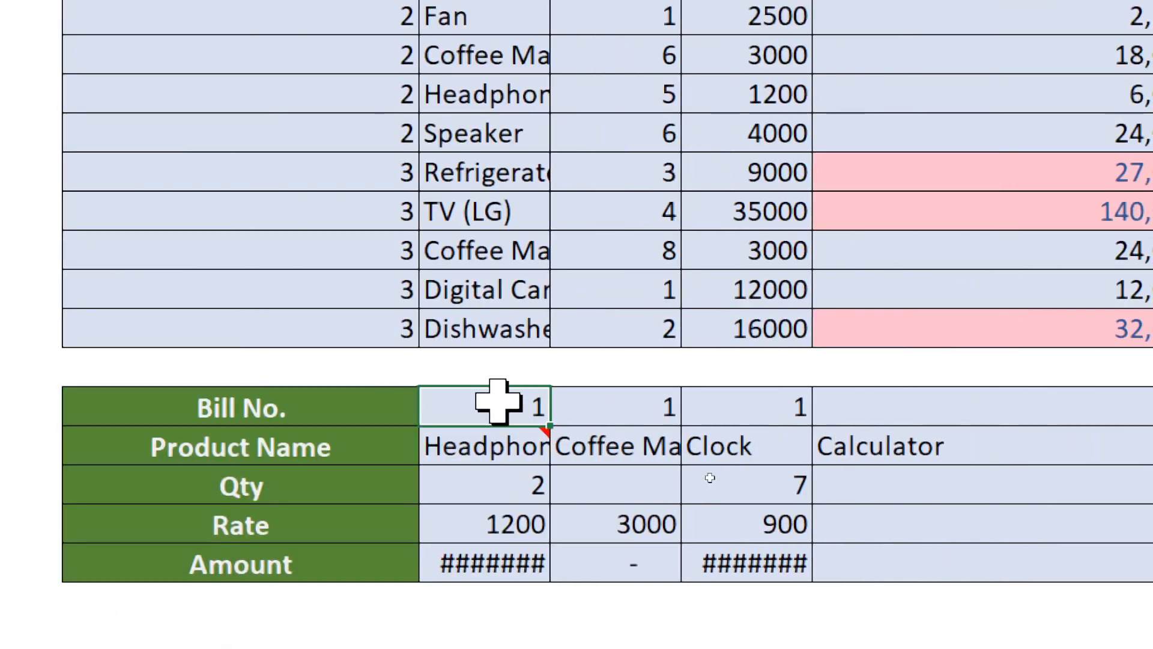
key("Right")
key("Right")
key("Right")
key("Right")
key("Right")
key("Right")
key("Right")
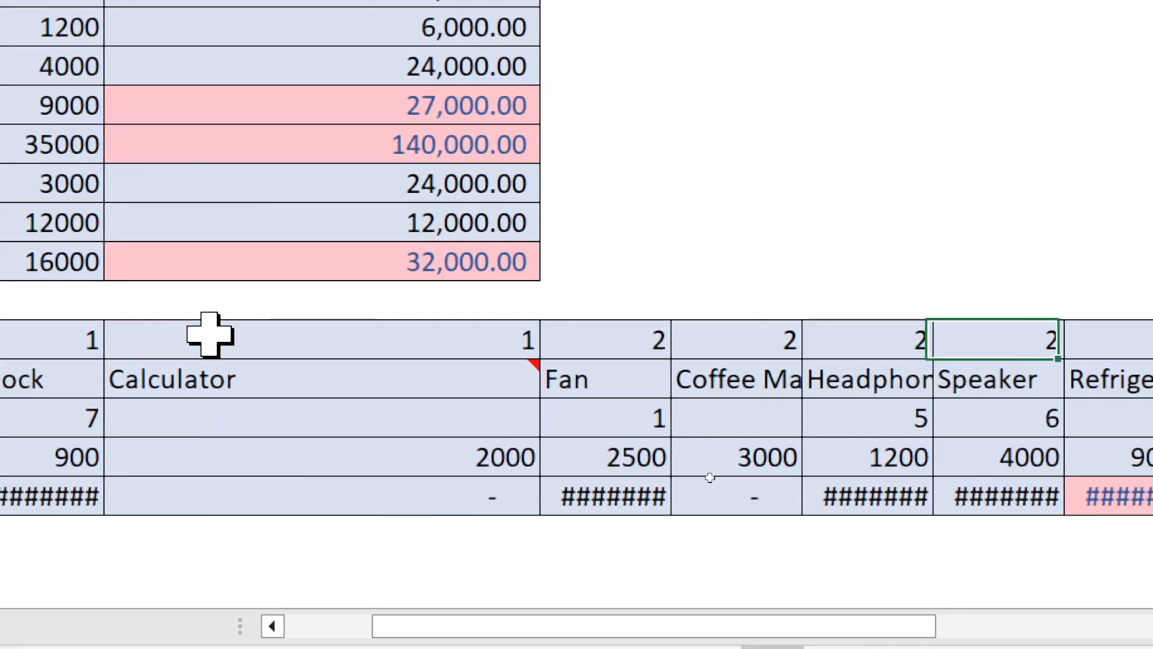
key("Right")
key("Right")
key("Right")
key("Right")
key("Right")
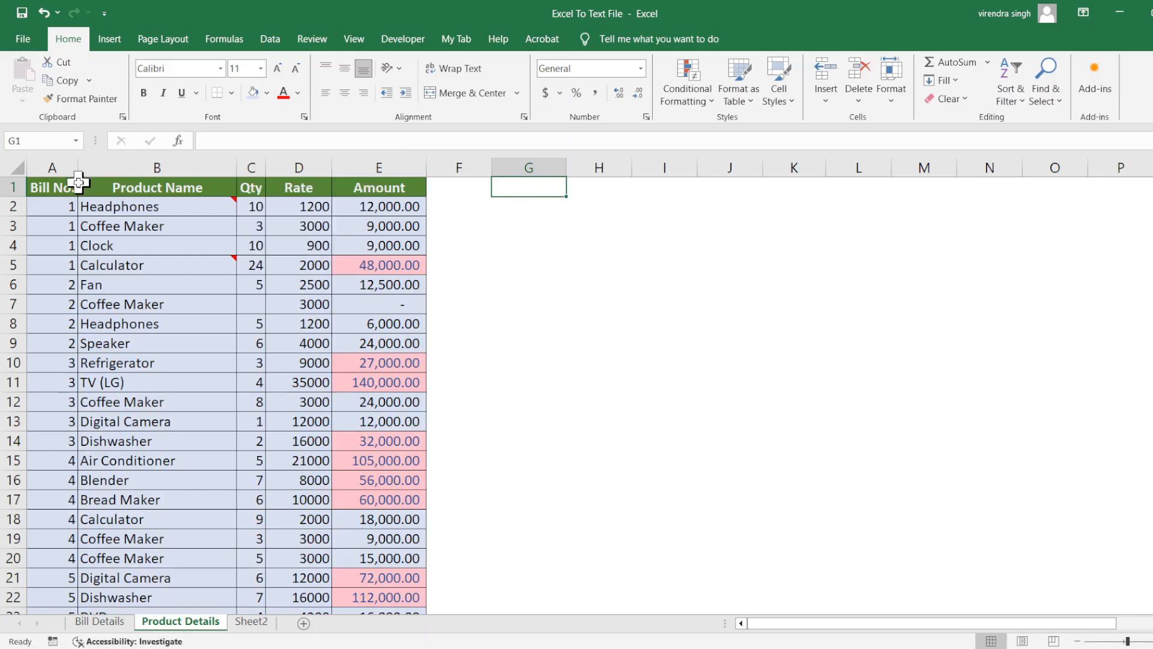
Copy the source range A1:E16 and paste it at G1 as linked cells with Paste Link
left_click_drag(64, 190, 367, 479)
key("ctrl+c")
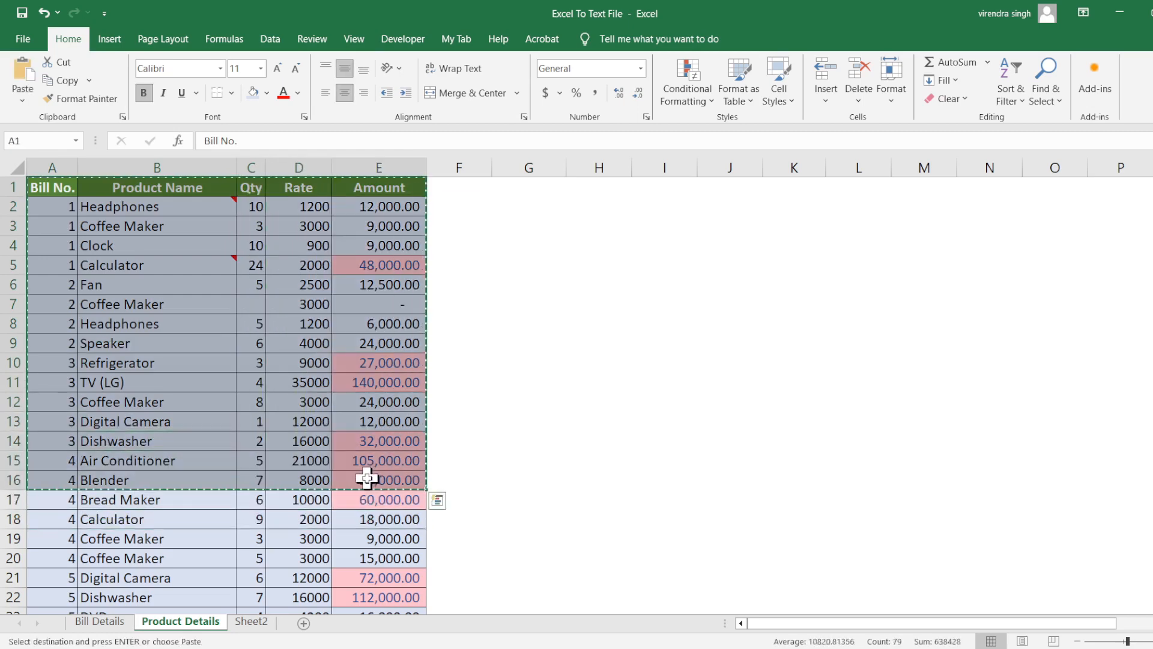
left_click(527, 193)
key("ctrl+alt+v")
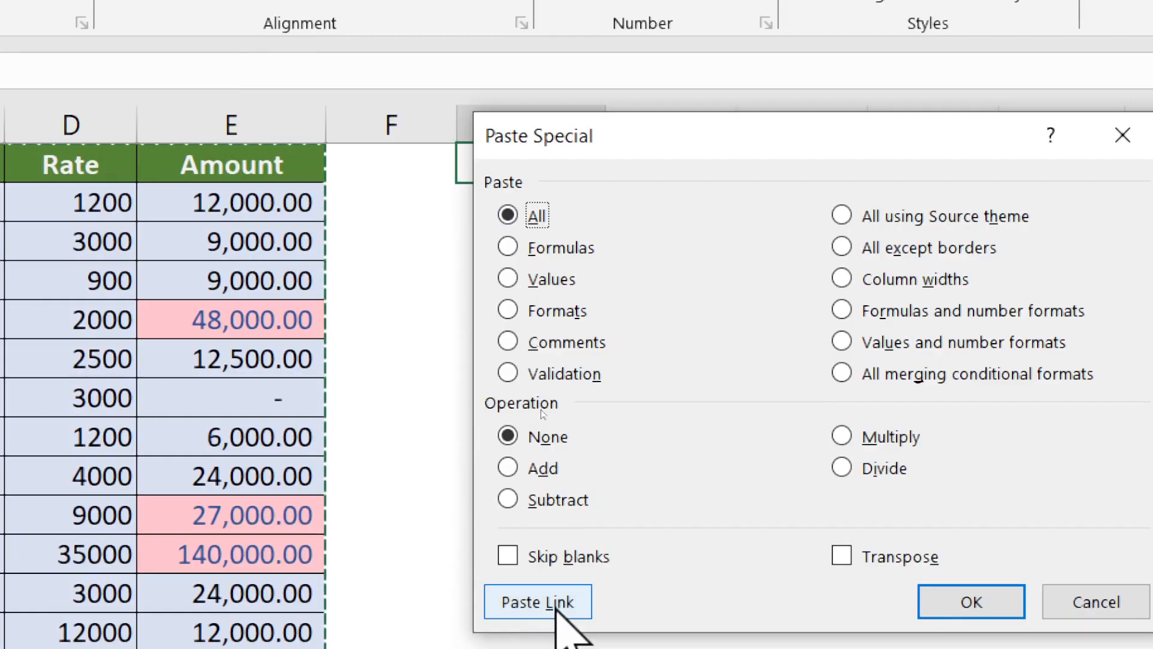
left_click(555, 605)
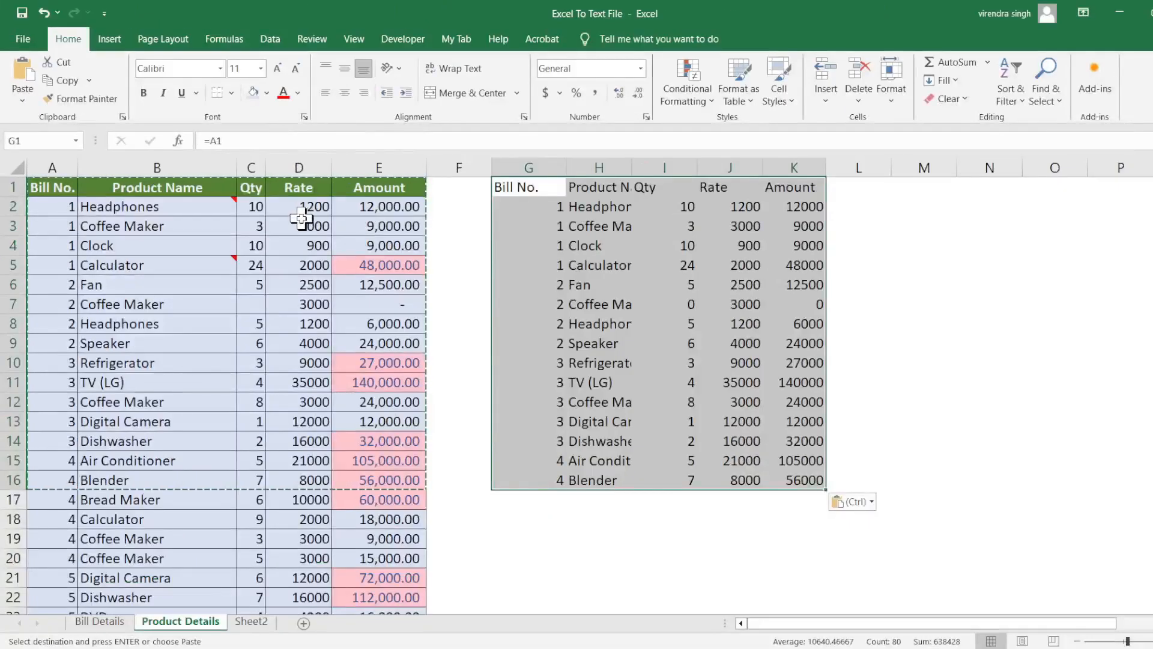
Set the source Headphones quantity in C2 to 5 and check the linked cell I2
left_click(256, 207)
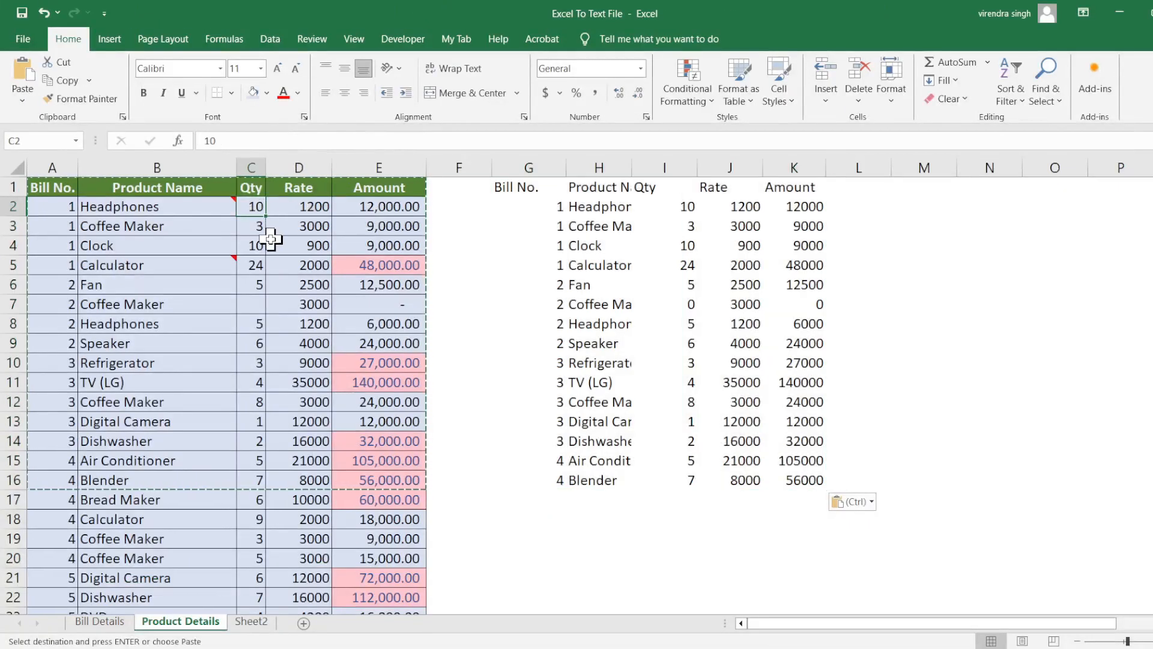
type("5")
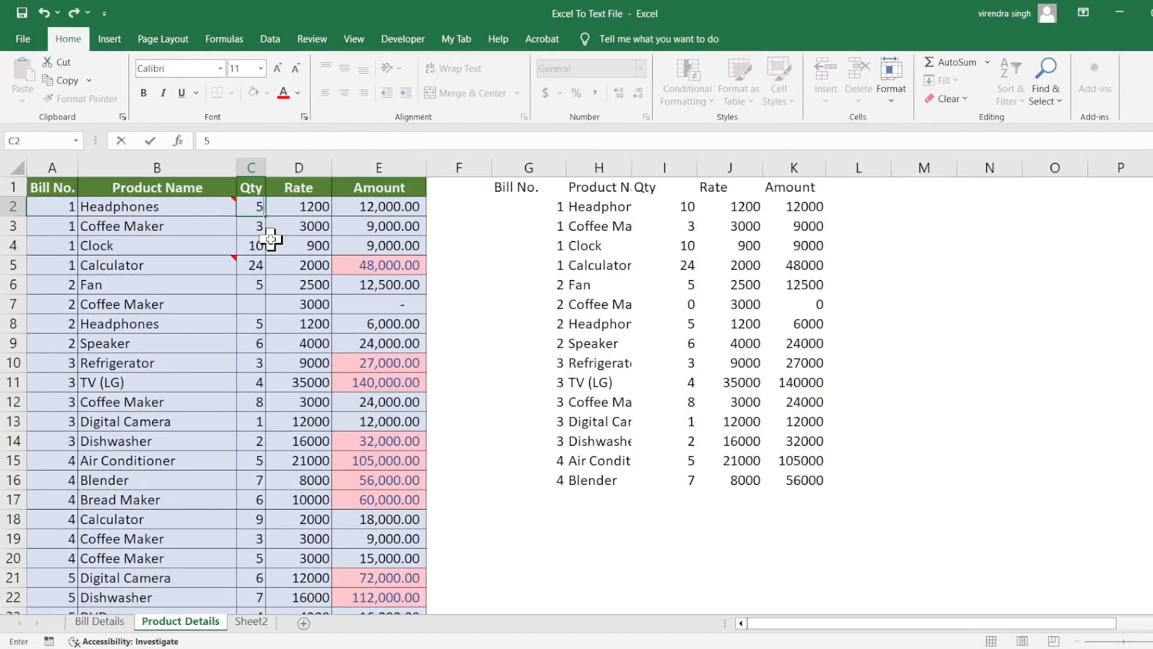
key("Return")
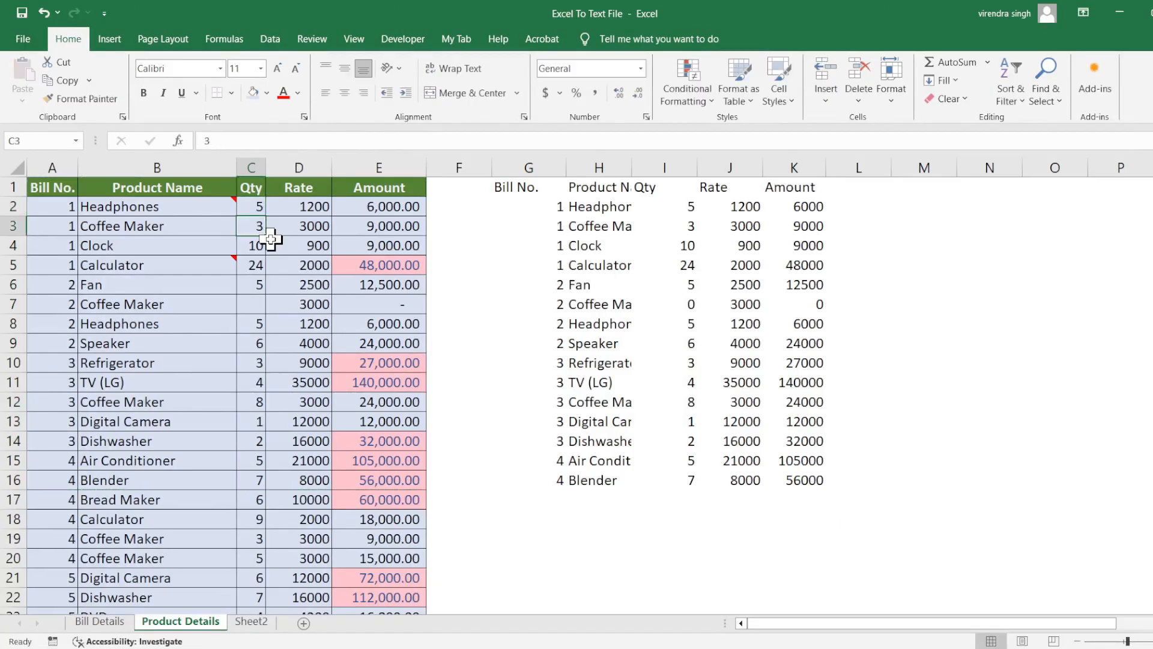
left_click(663, 208)
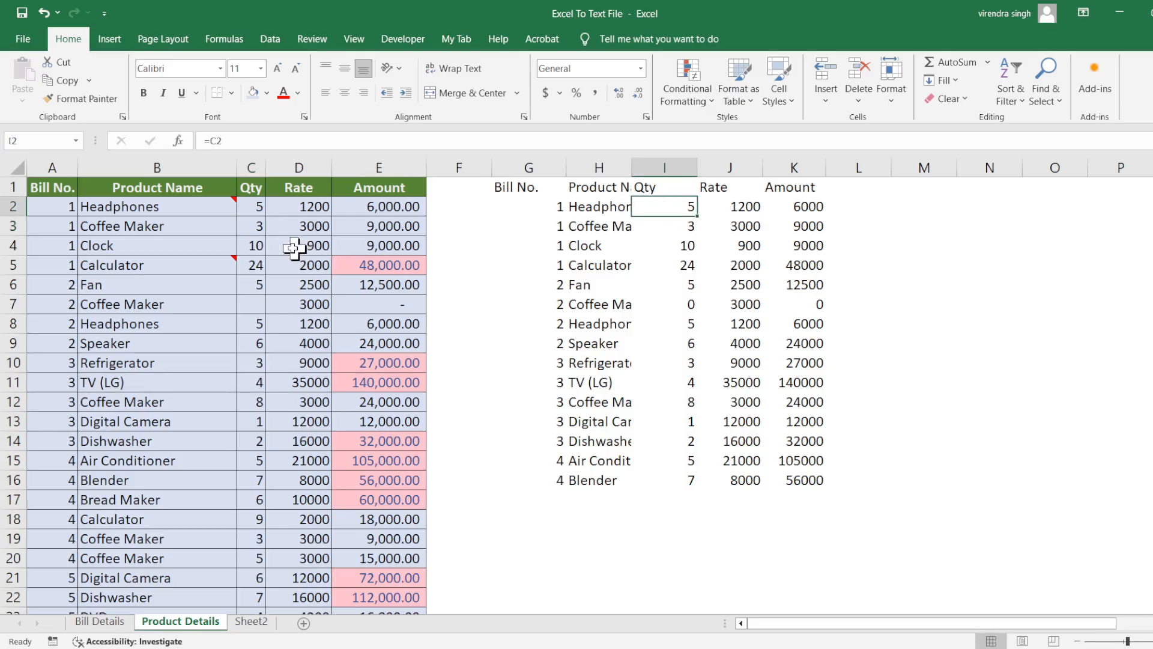
Set the source quantities to 6 in C3, 4 in C4, 20 in C5, 3 in C6 and 4 in C7
left_click(259, 227)
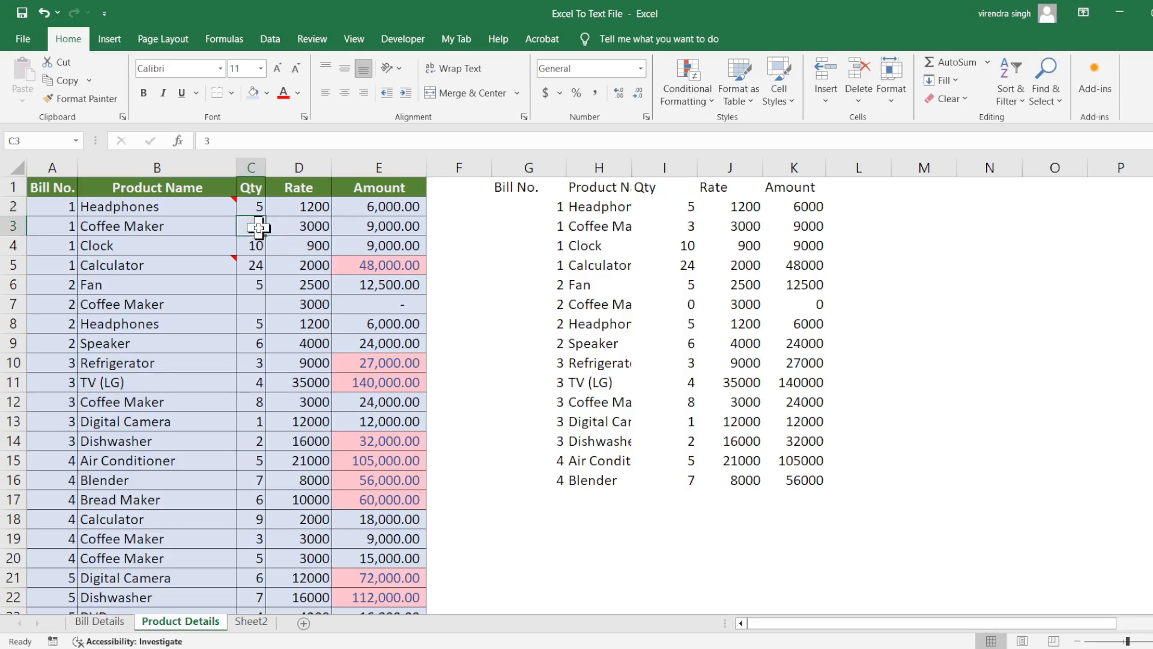
type("6")
key("Return")
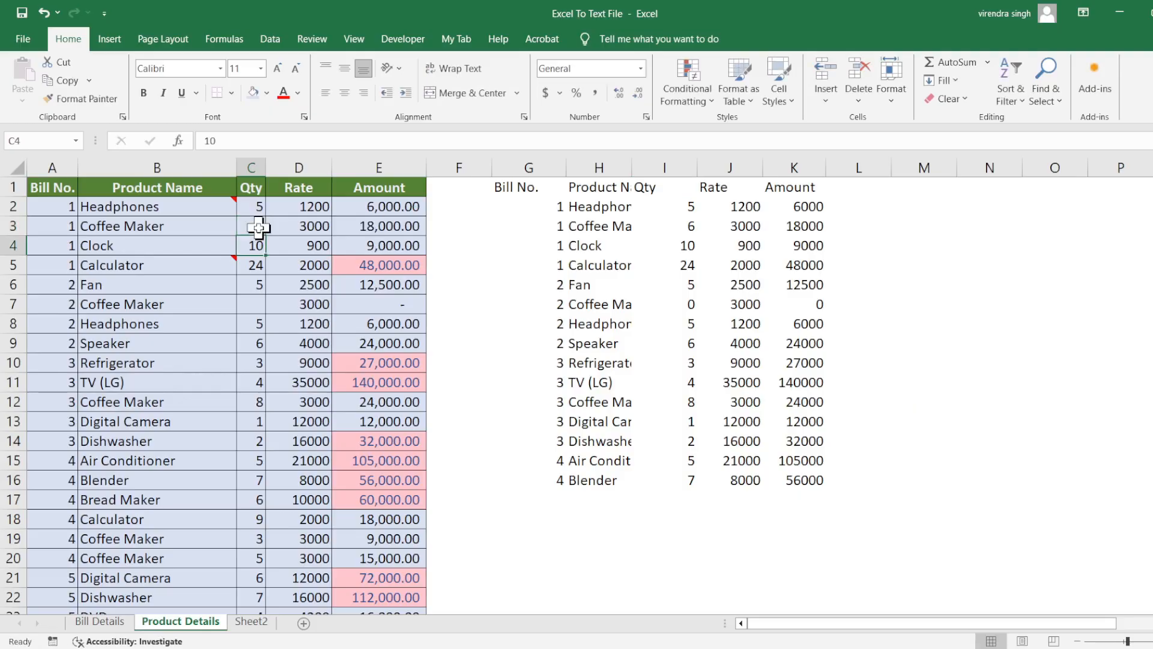
type("4")
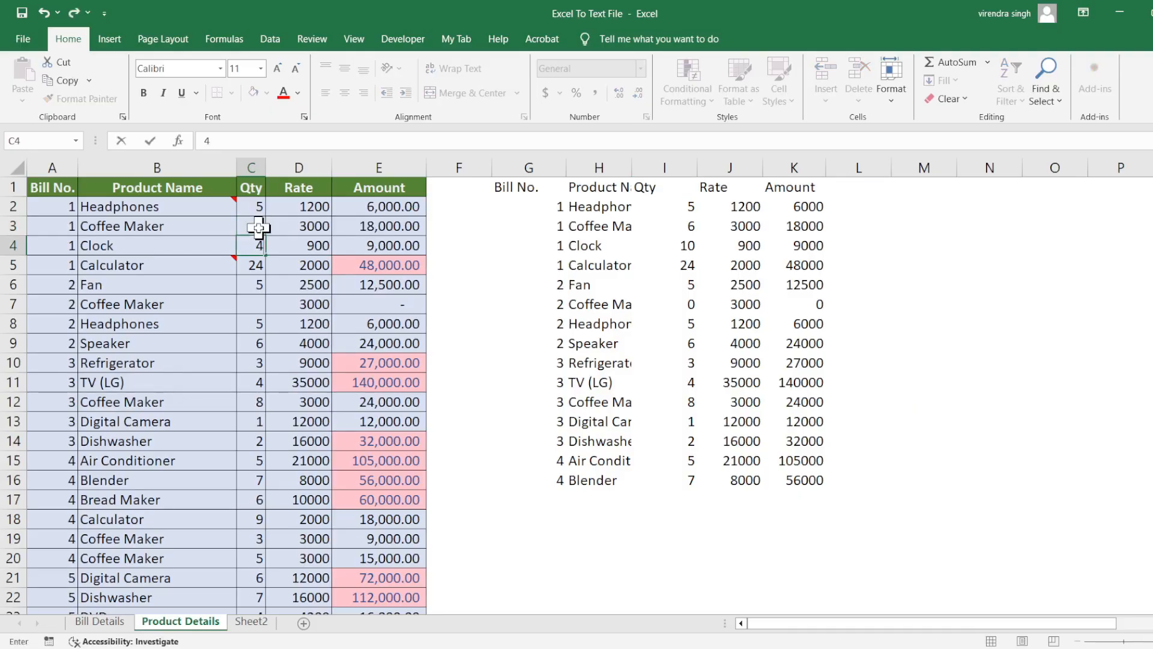
key("Return")
type("20")
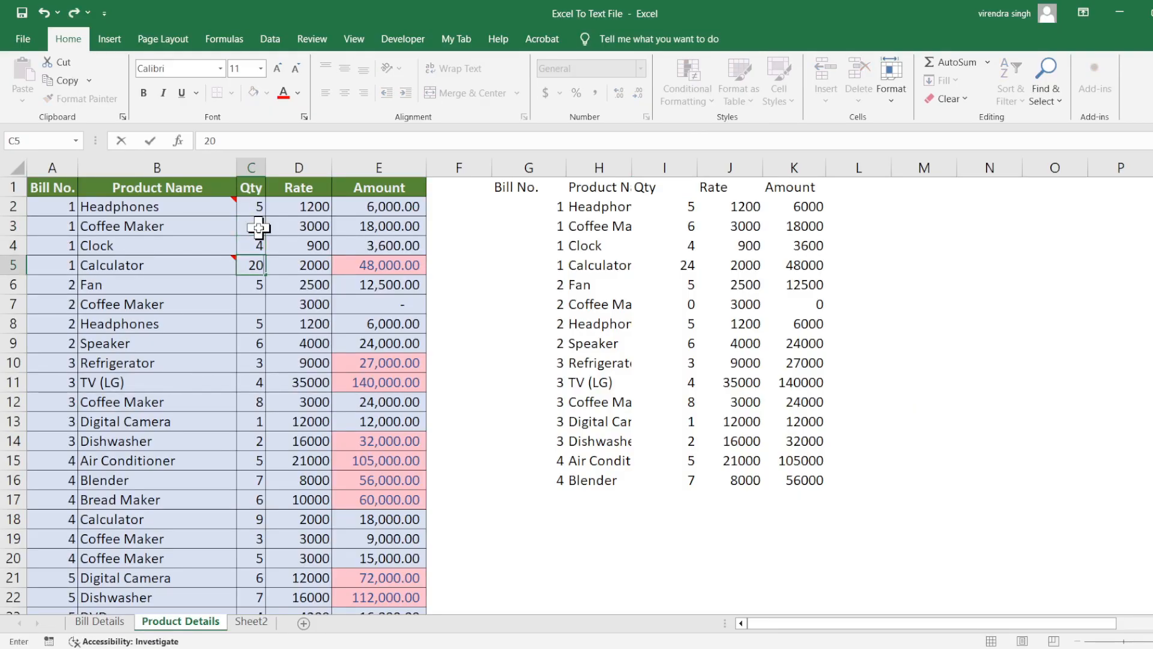
key("Return")
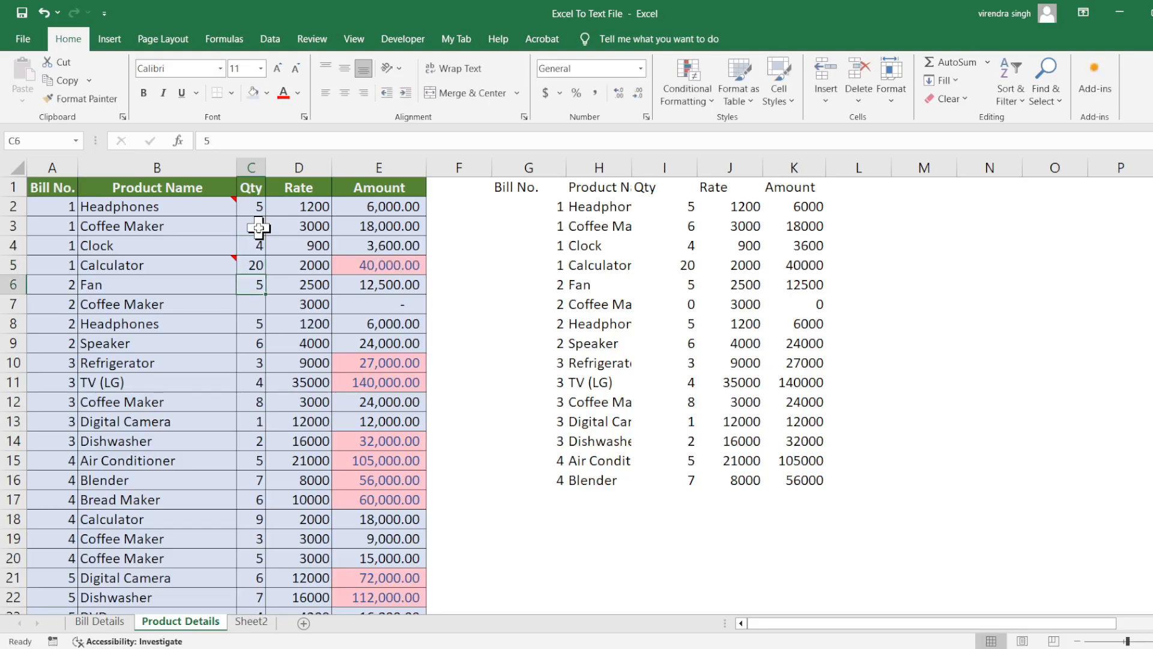
type("3")
key("Return")
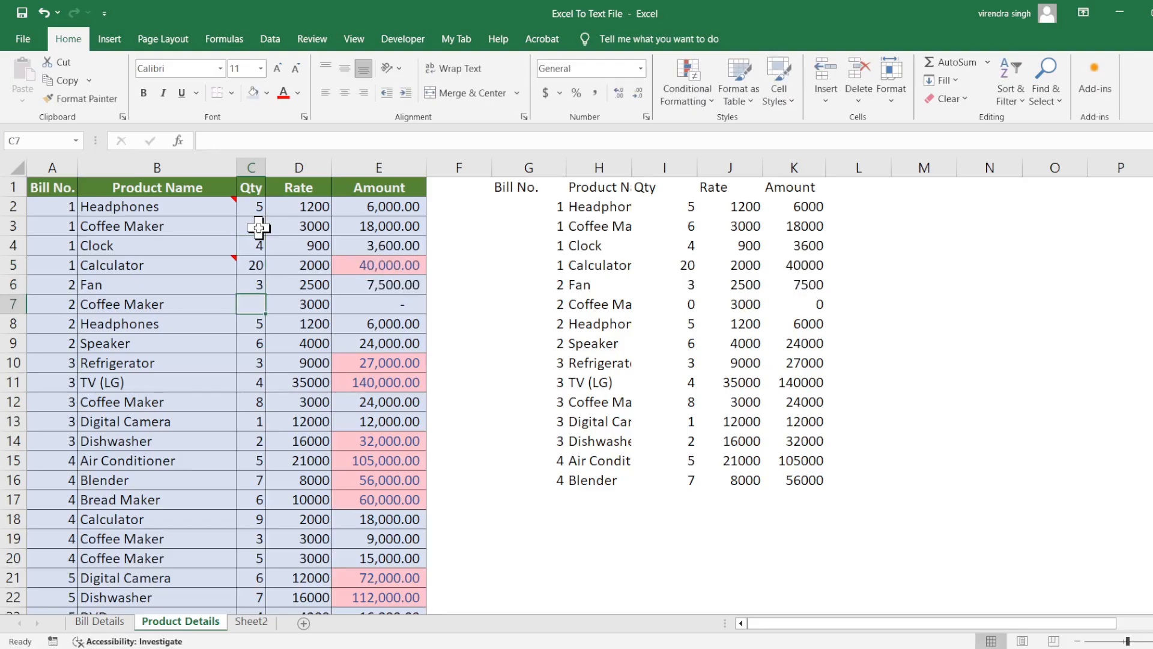
type("4")
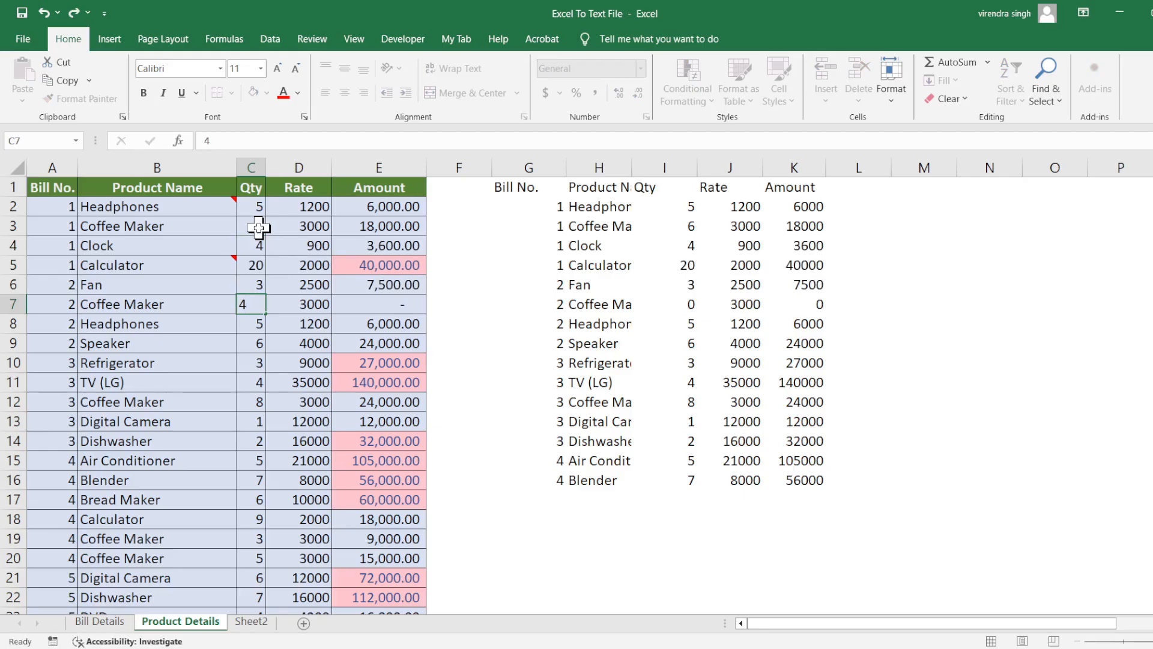
key("Return")
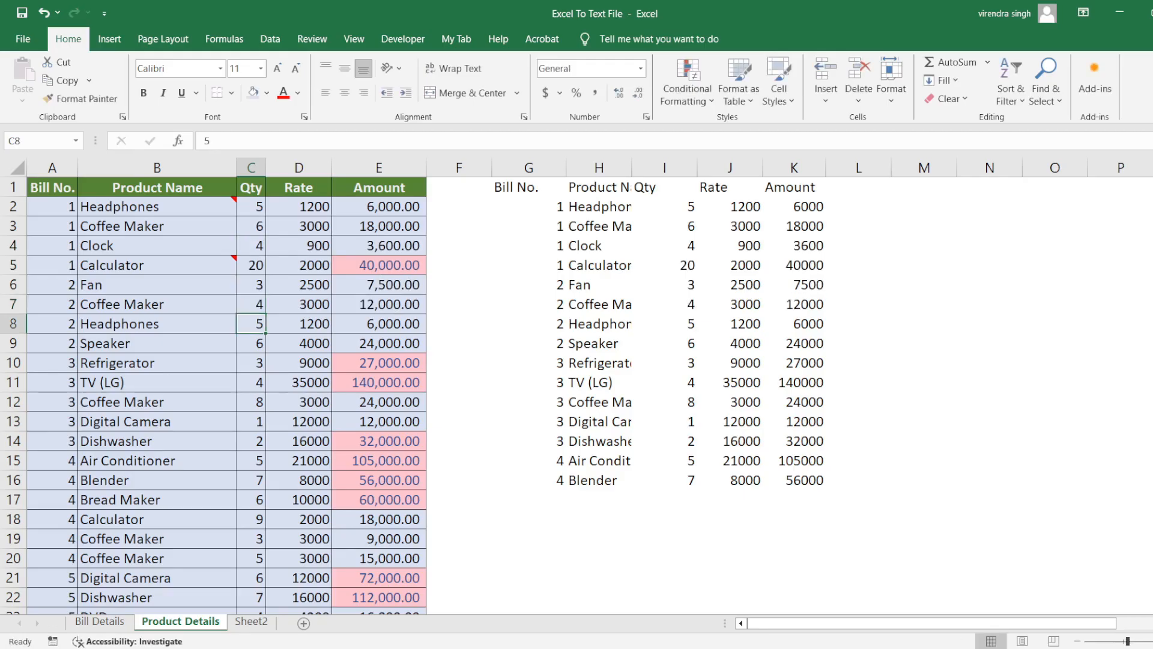